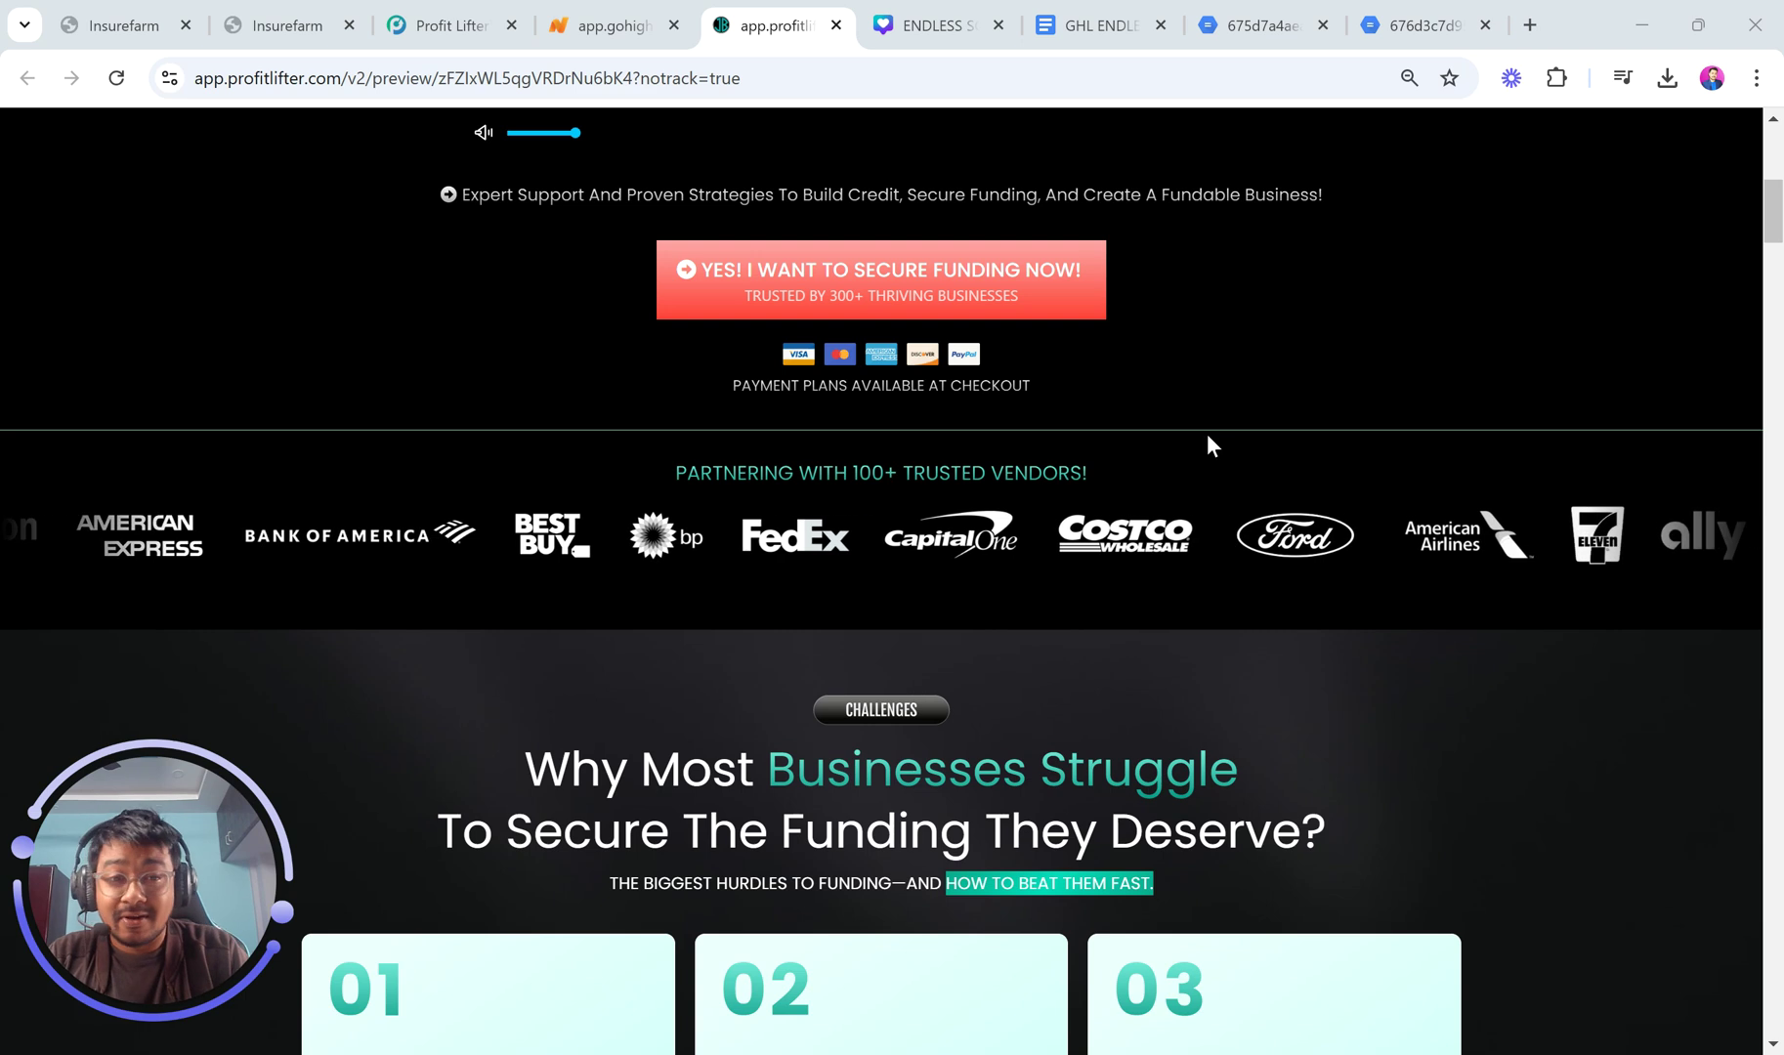
# Open pritambhadra.com, the PB Digital website, in a new browser tab.
pyautogui.click(1530, 25)
pyautogui.write('p')
pyautogui.press('Return')
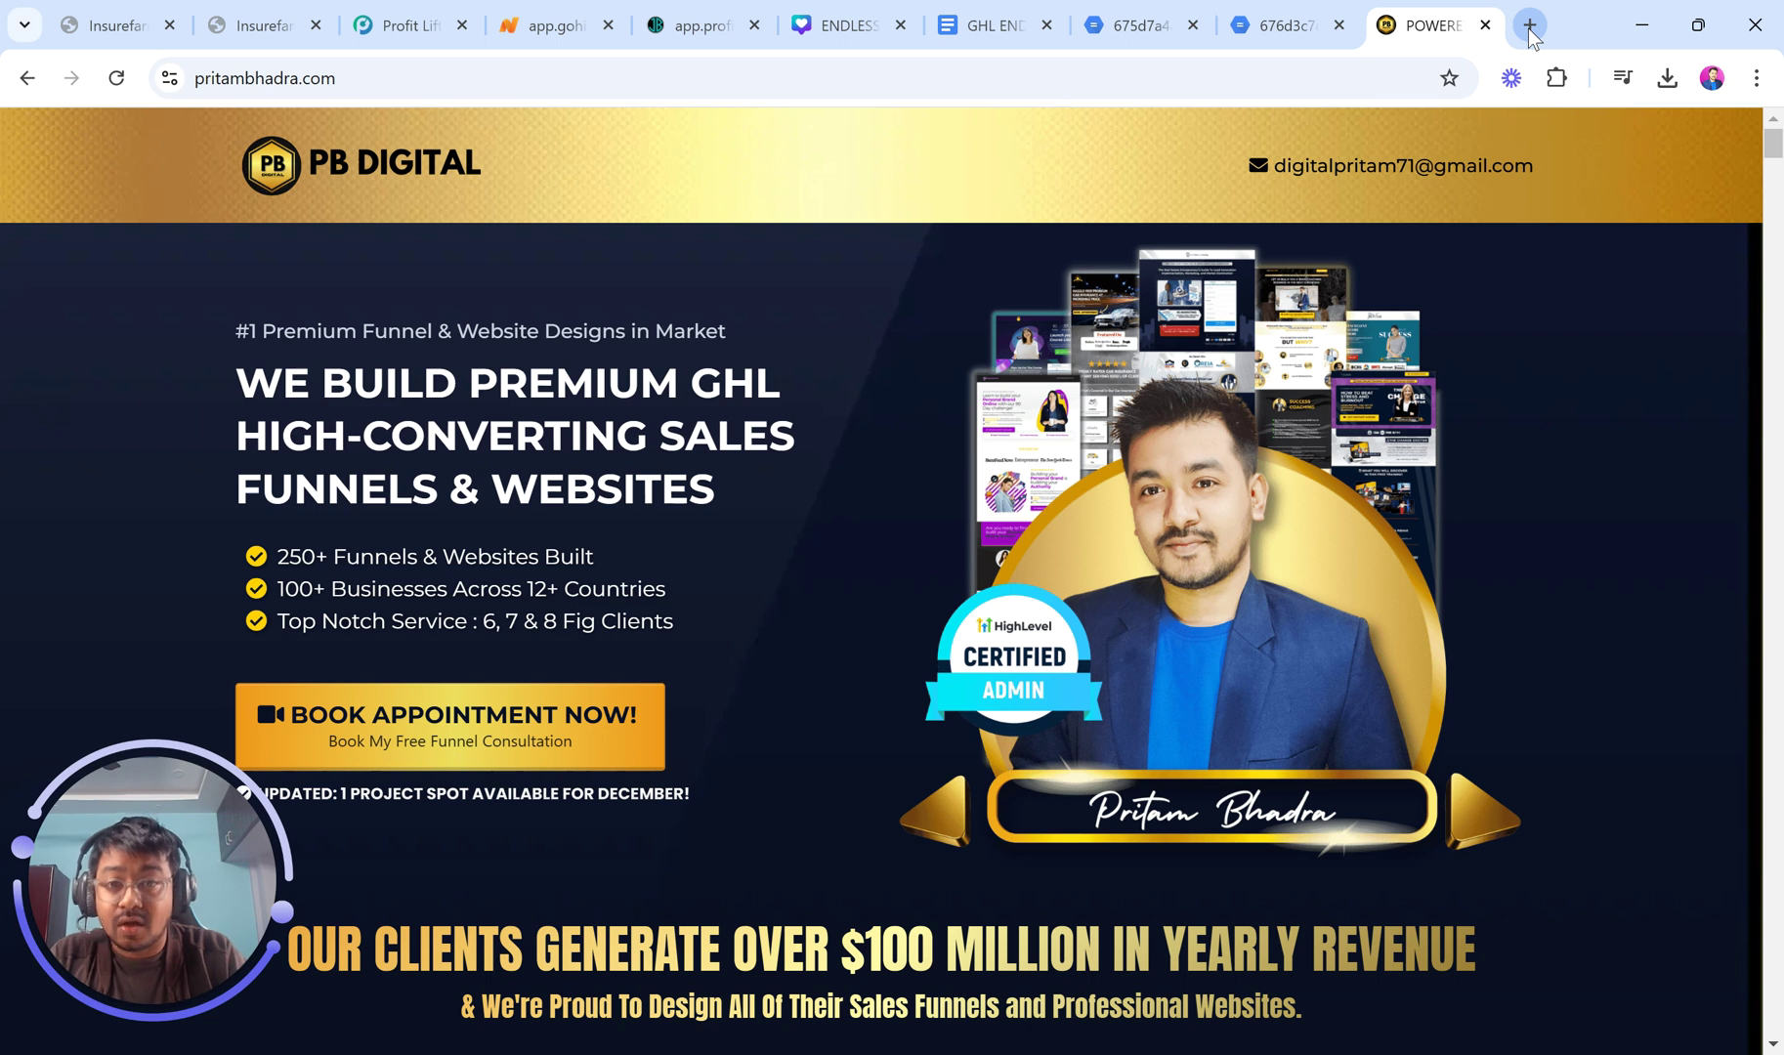
# Scroll through the ProfitLifter and insurance funnel previews to compare their logo carousels.
pyautogui.click(652, 11)
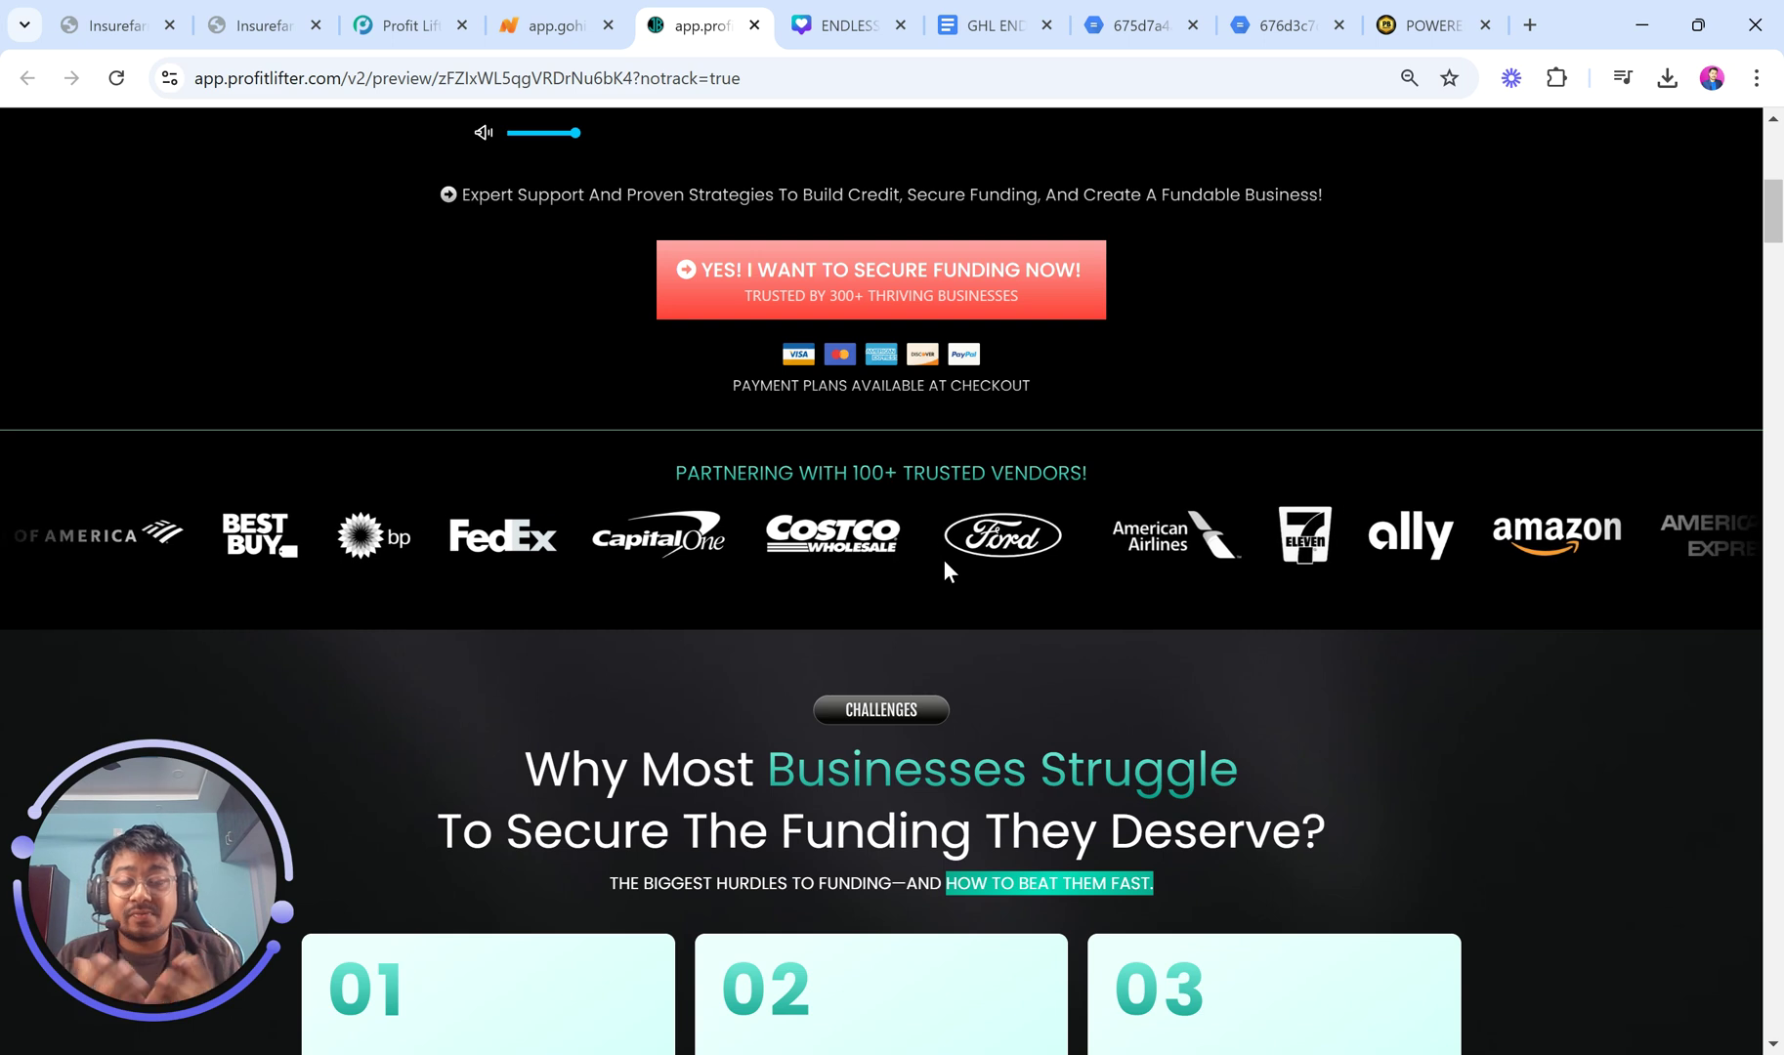
pyautogui.scroll(-2, 942, 559)
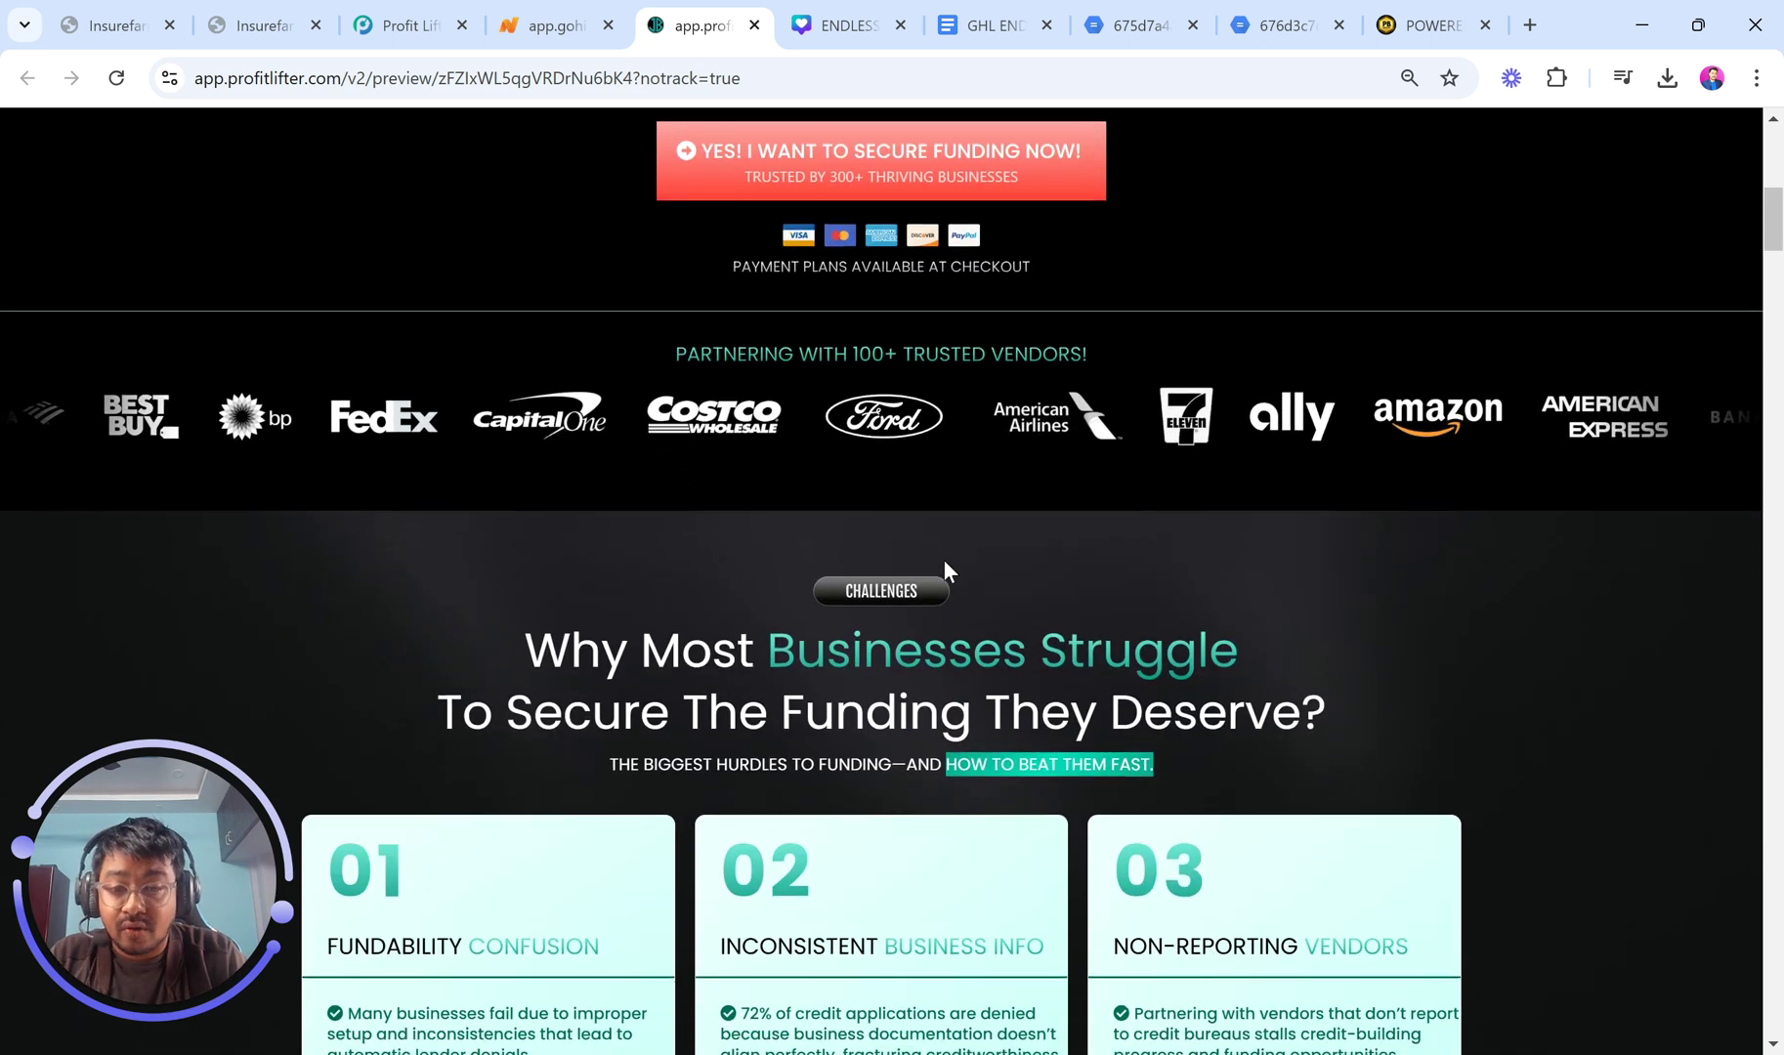
pyautogui.scroll(2, 942, 558)
pyautogui.keyDown('ctrl'); pyautogui.scroll(3, 942, 559); pyautogui.keyUp('ctrl')
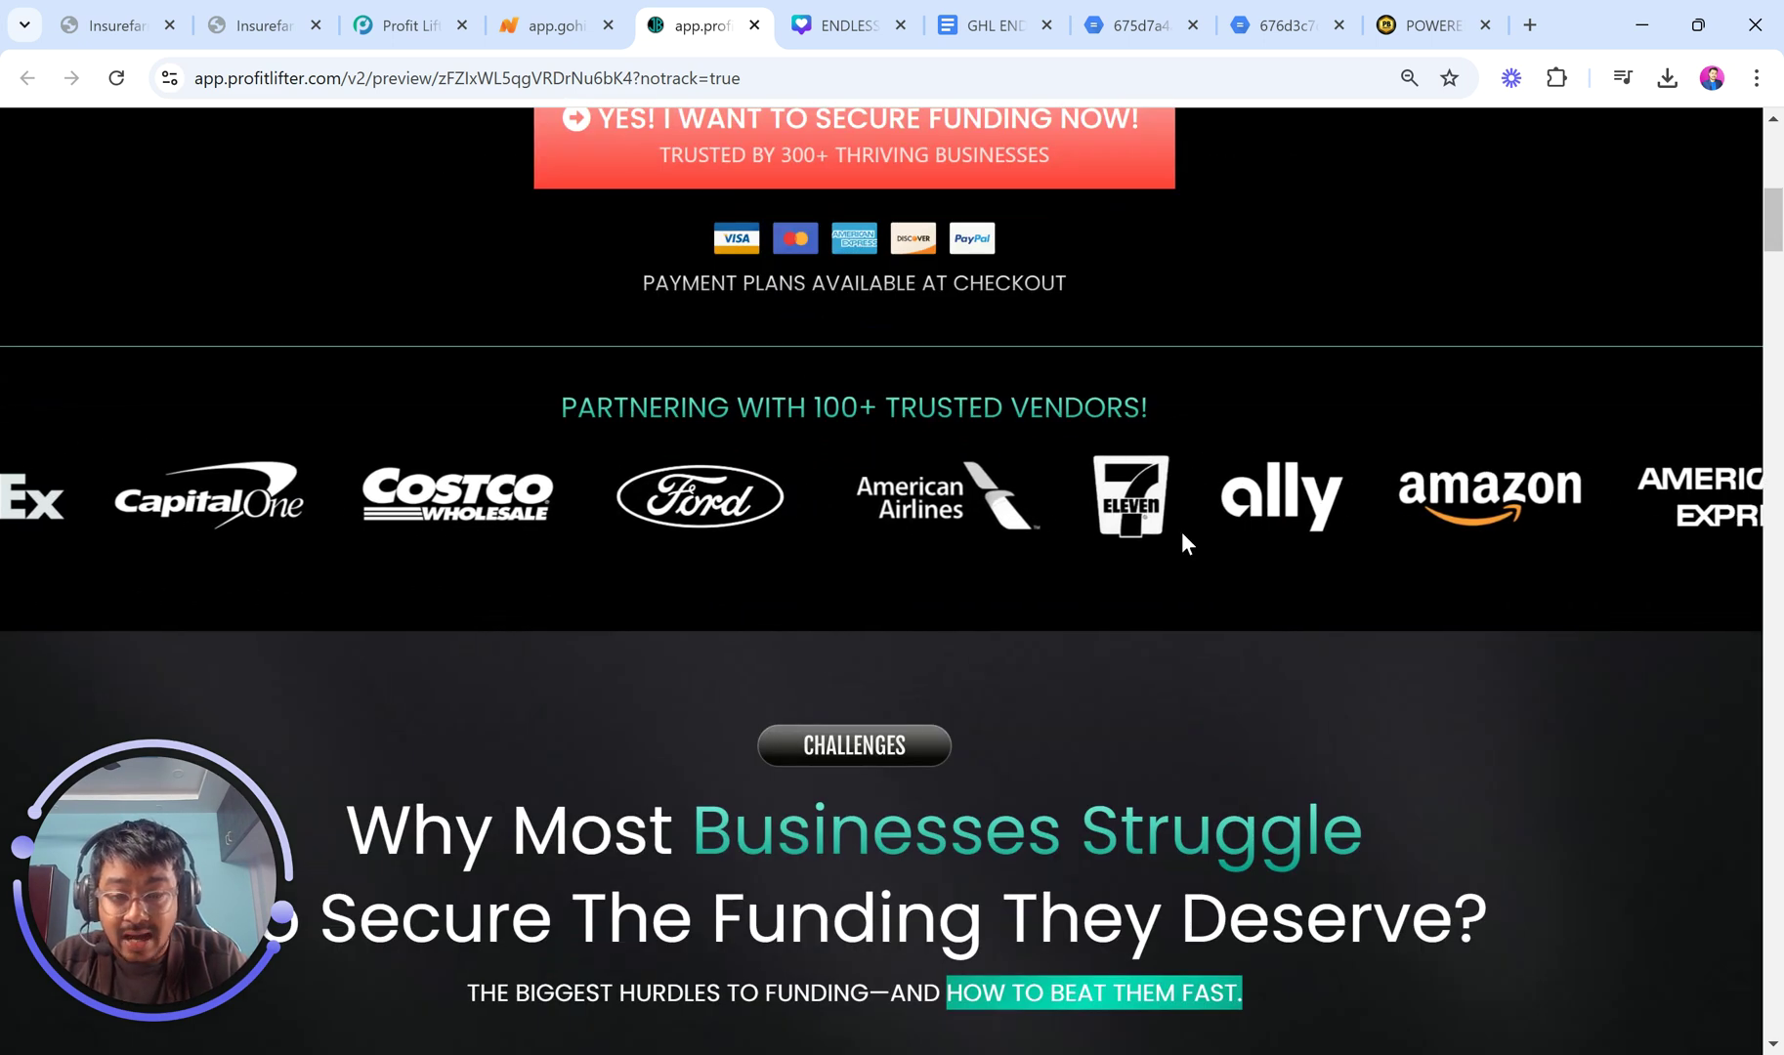
pyautogui.keyDown('ctrl'); pyautogui.scroll(-3, 860, 274); pyautogui.keyUp('ctrl')
pyautogui.click(547, 25)
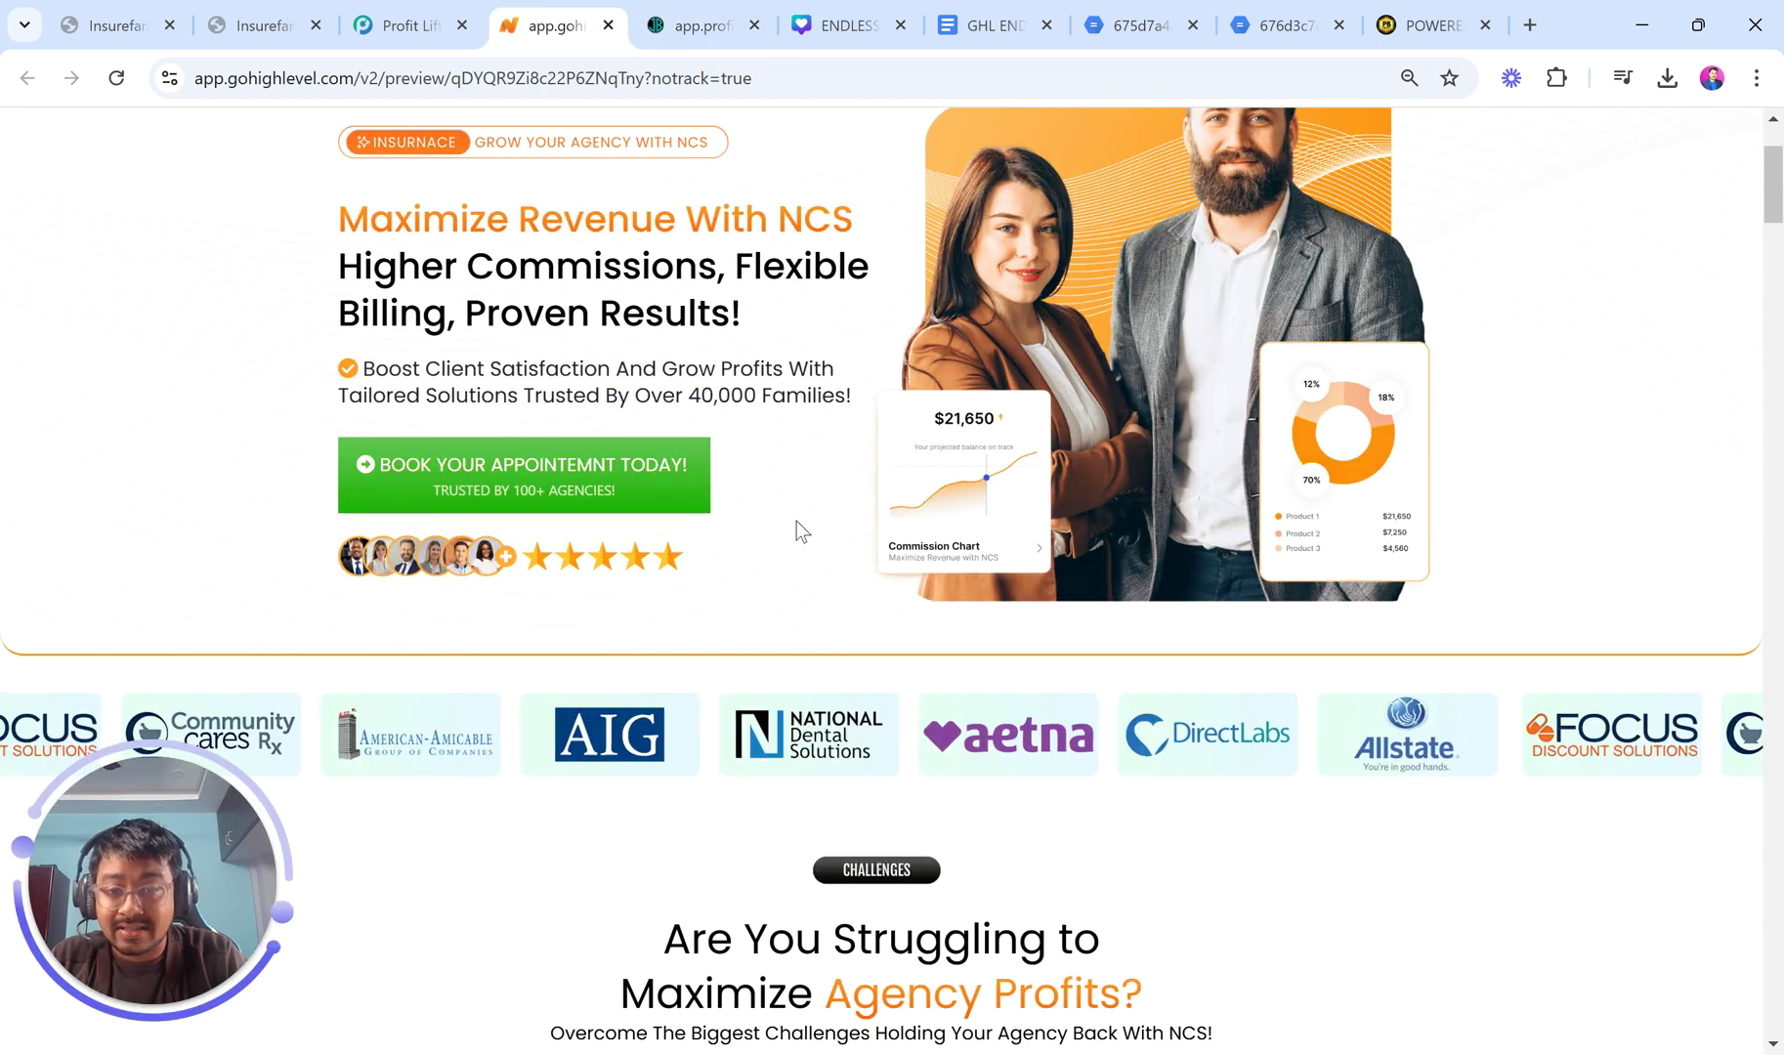
pyautogui.keyDown('ctrl'); pyautogui.scroll(4, 876, 716); pyautogui.keyUp('ctrl')
pyautogui.scroll(-2, 875, 717)
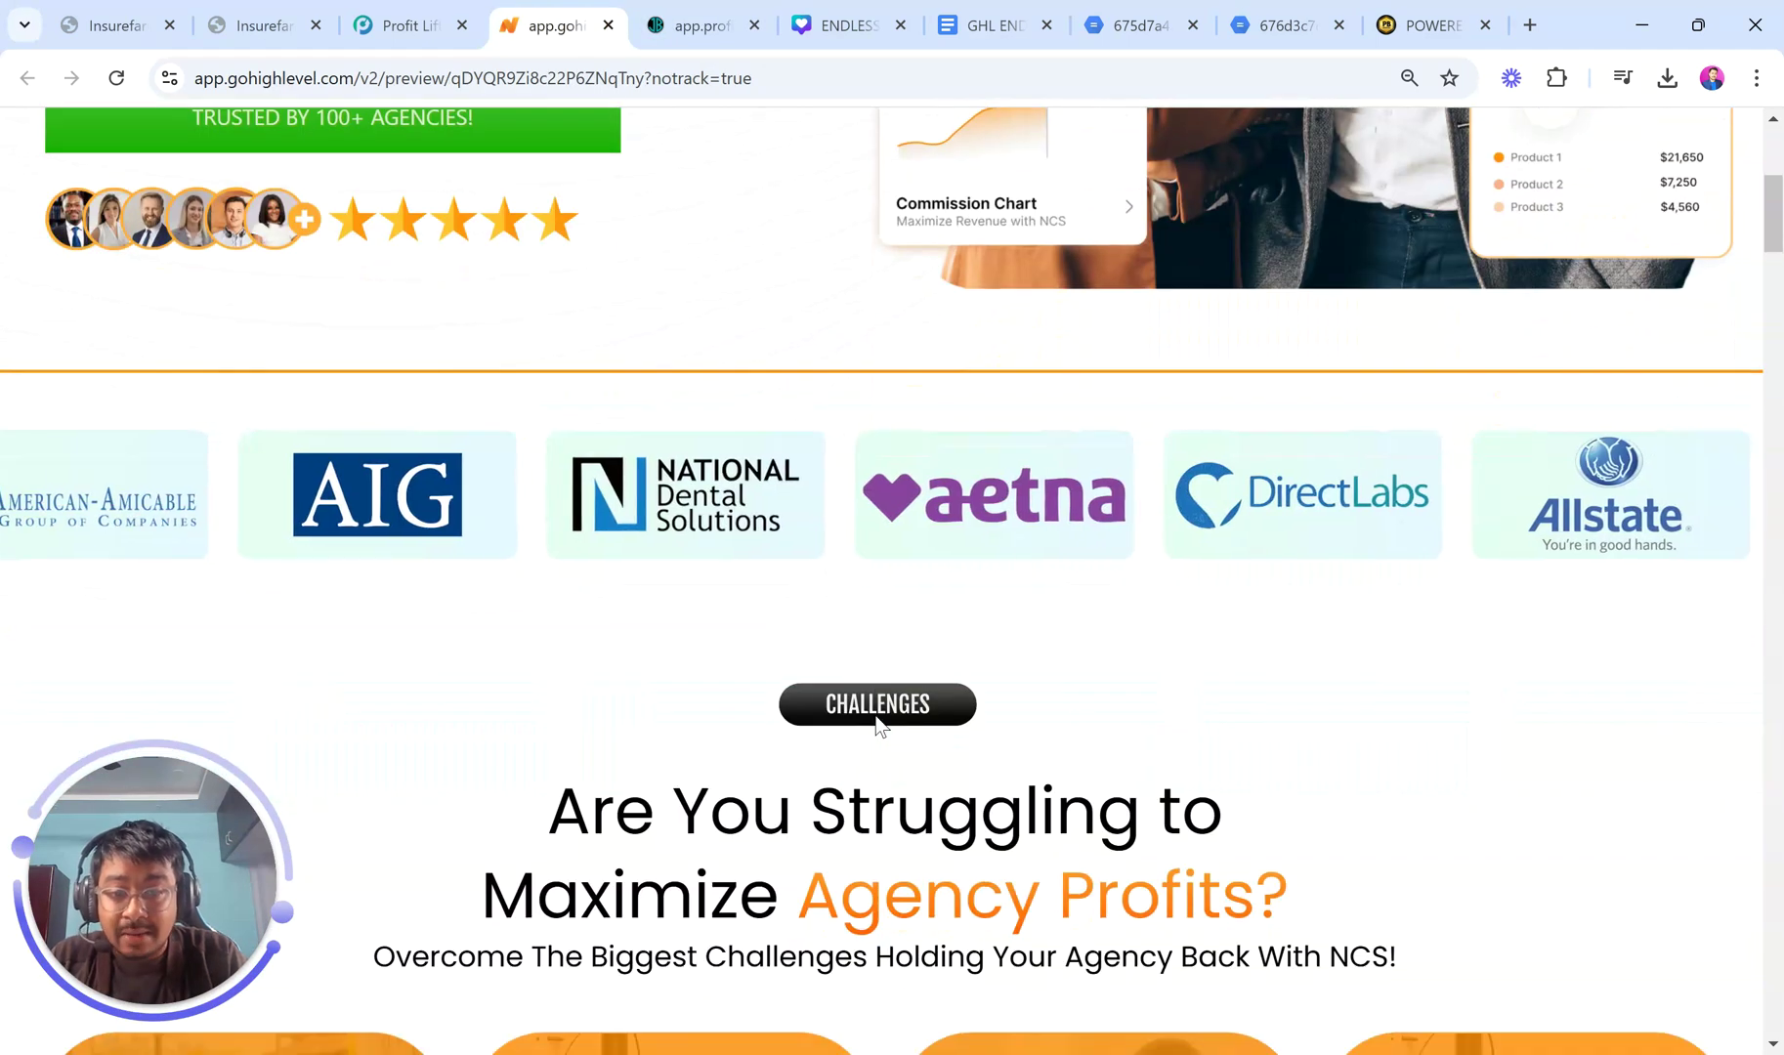
pyautogui.scroll(2, 871, 721)
pyautogui.keyDown('ctrl'); pyautogui.scroll(-3, 815, 616); pyautogui.keyUp('ctrl')
pyautogui.click(721, 12)
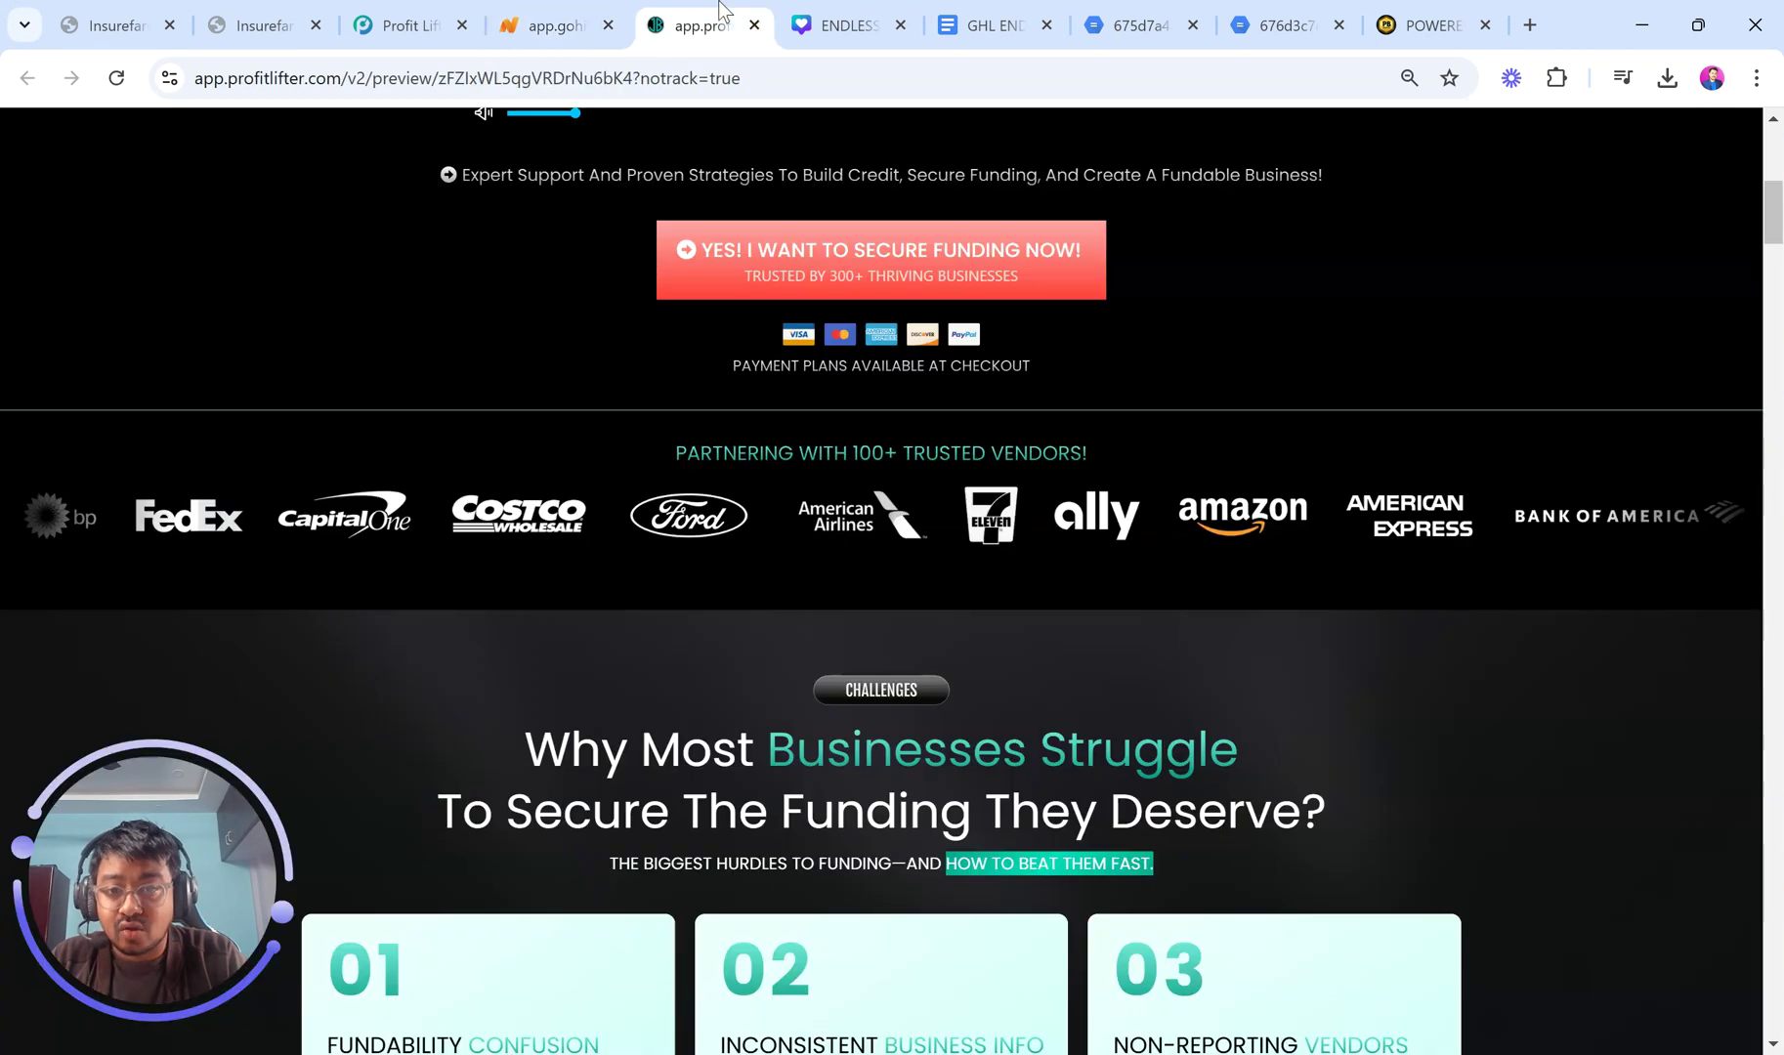
# View both funnel previews at mobile size with DevTools, then close DevTools.
pyautogui.rightClick(566, 304)
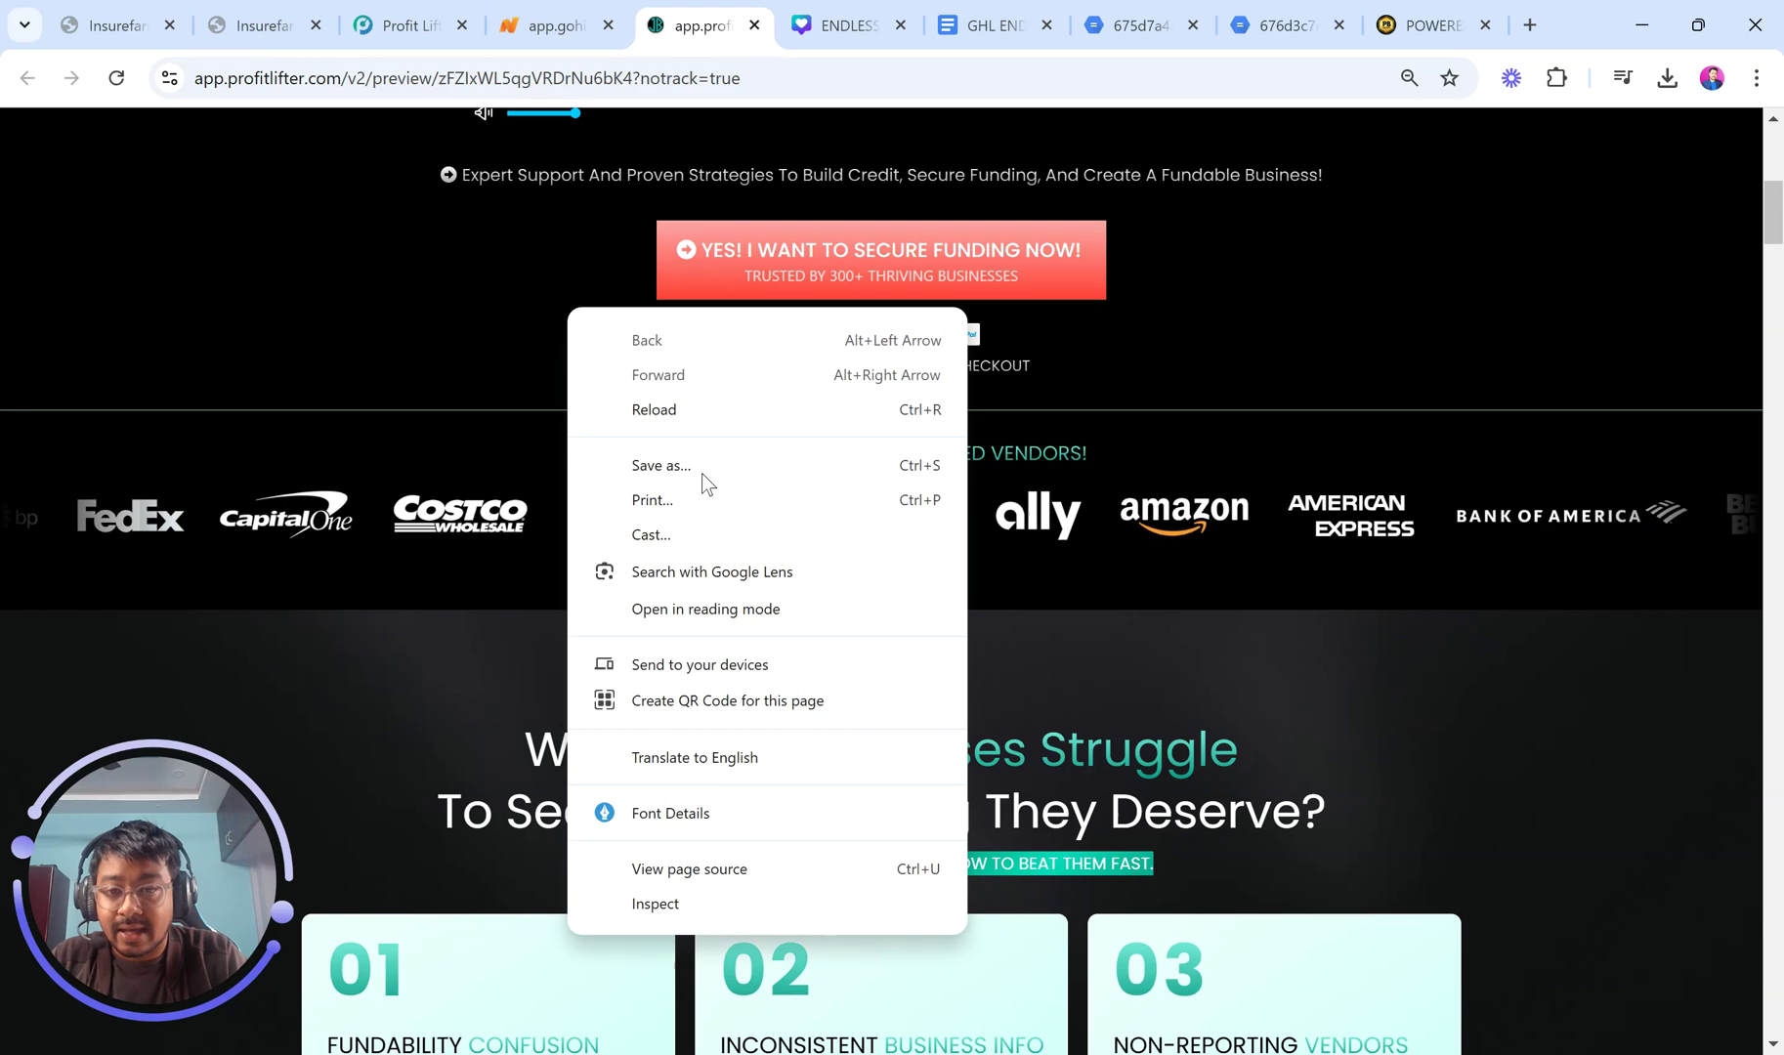
pyautogui.click(699, 903)
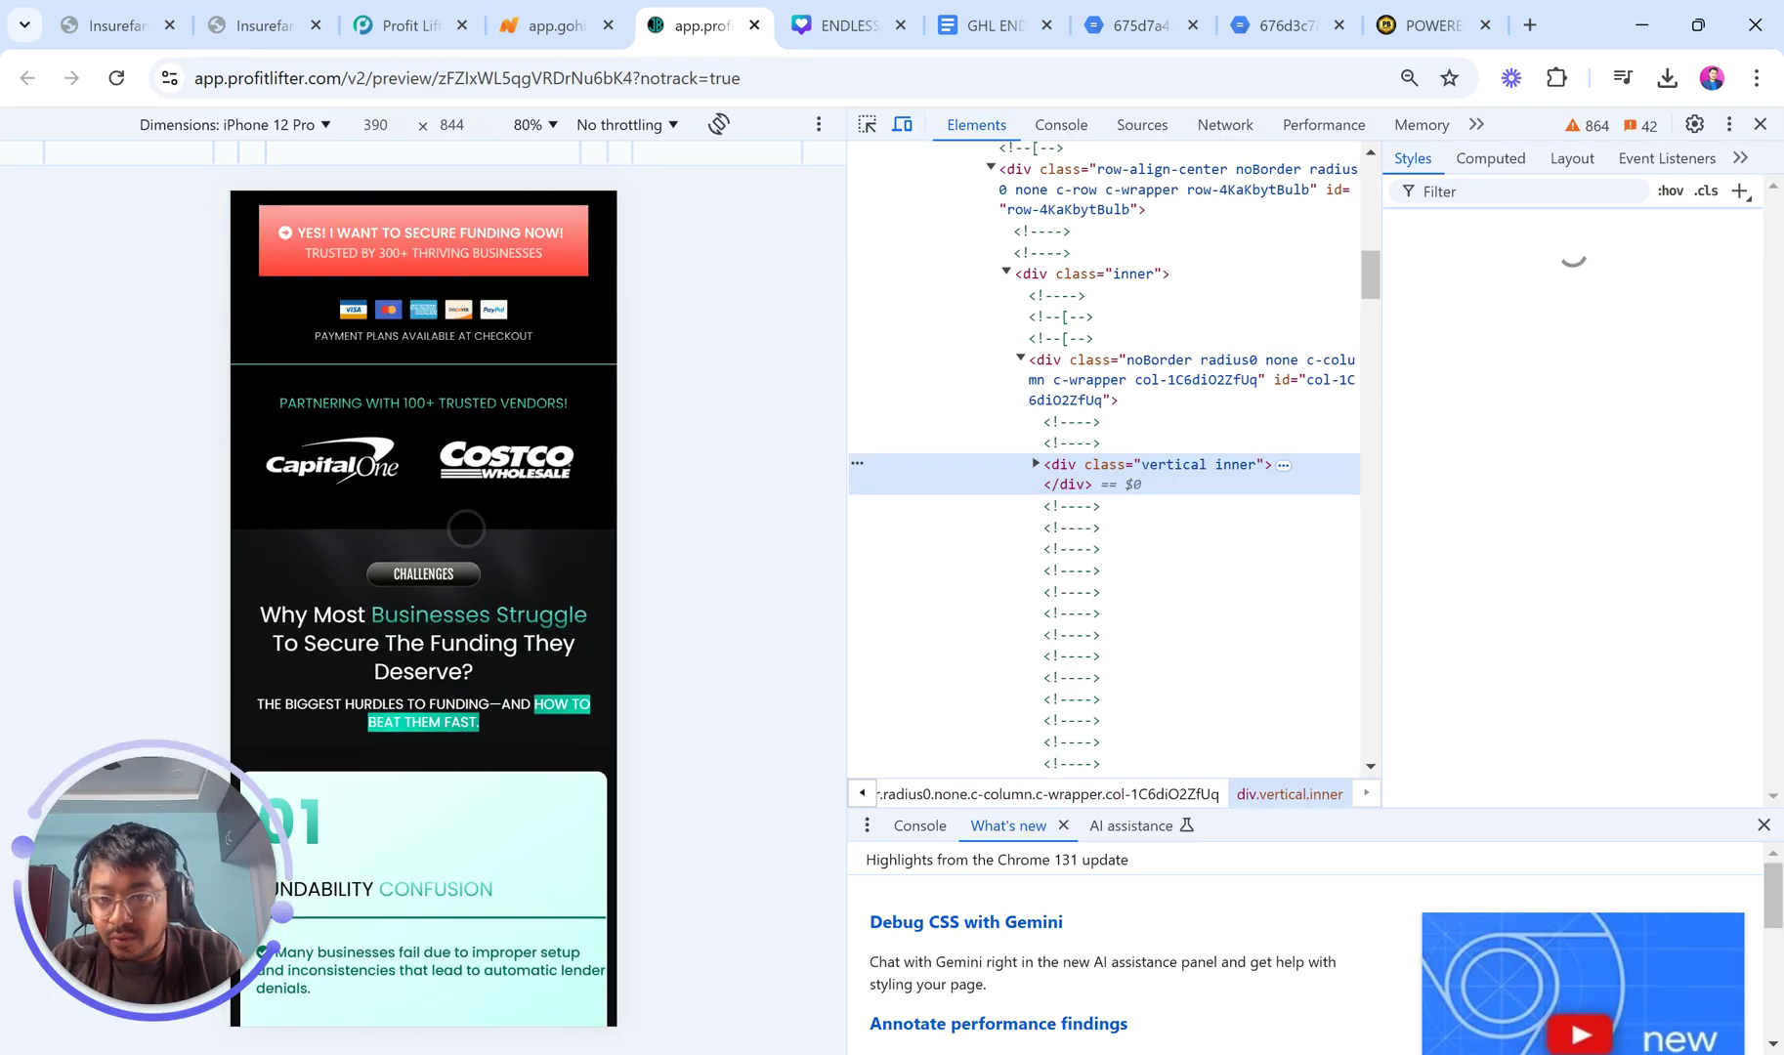
pyautogui.click(577, 13)
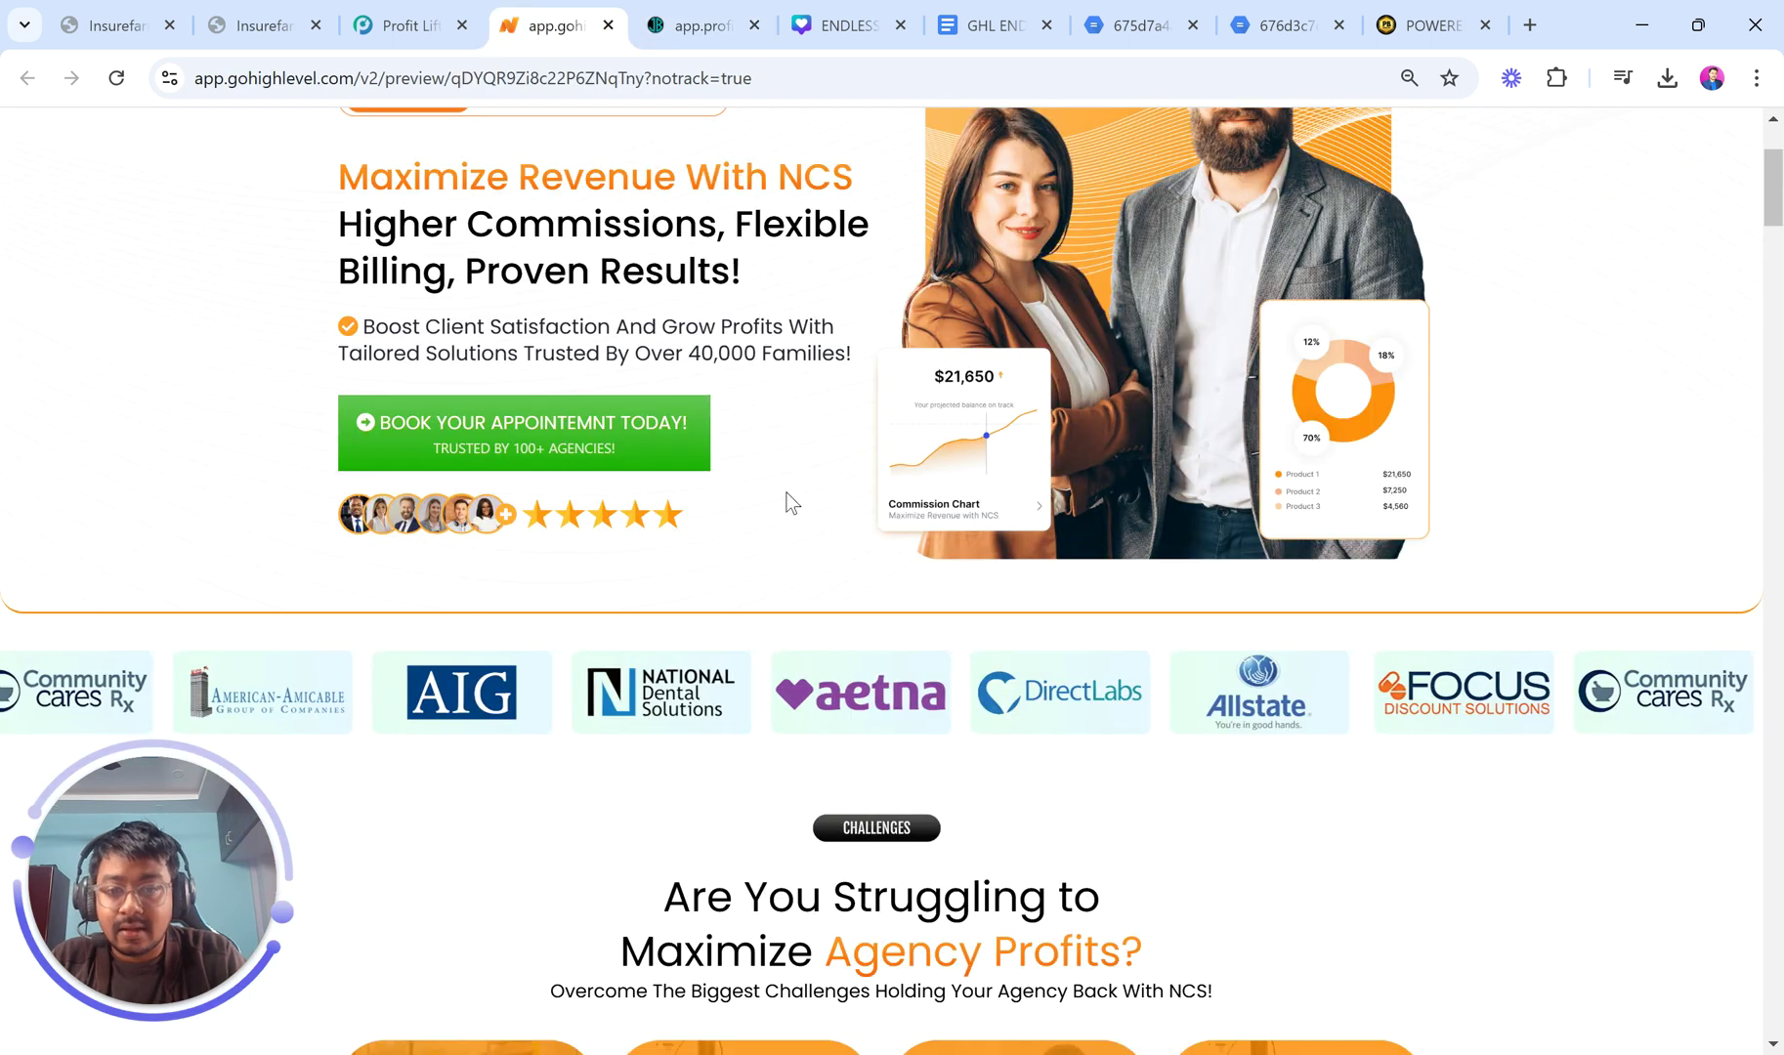
pyautogui.rightClick(779, 629)
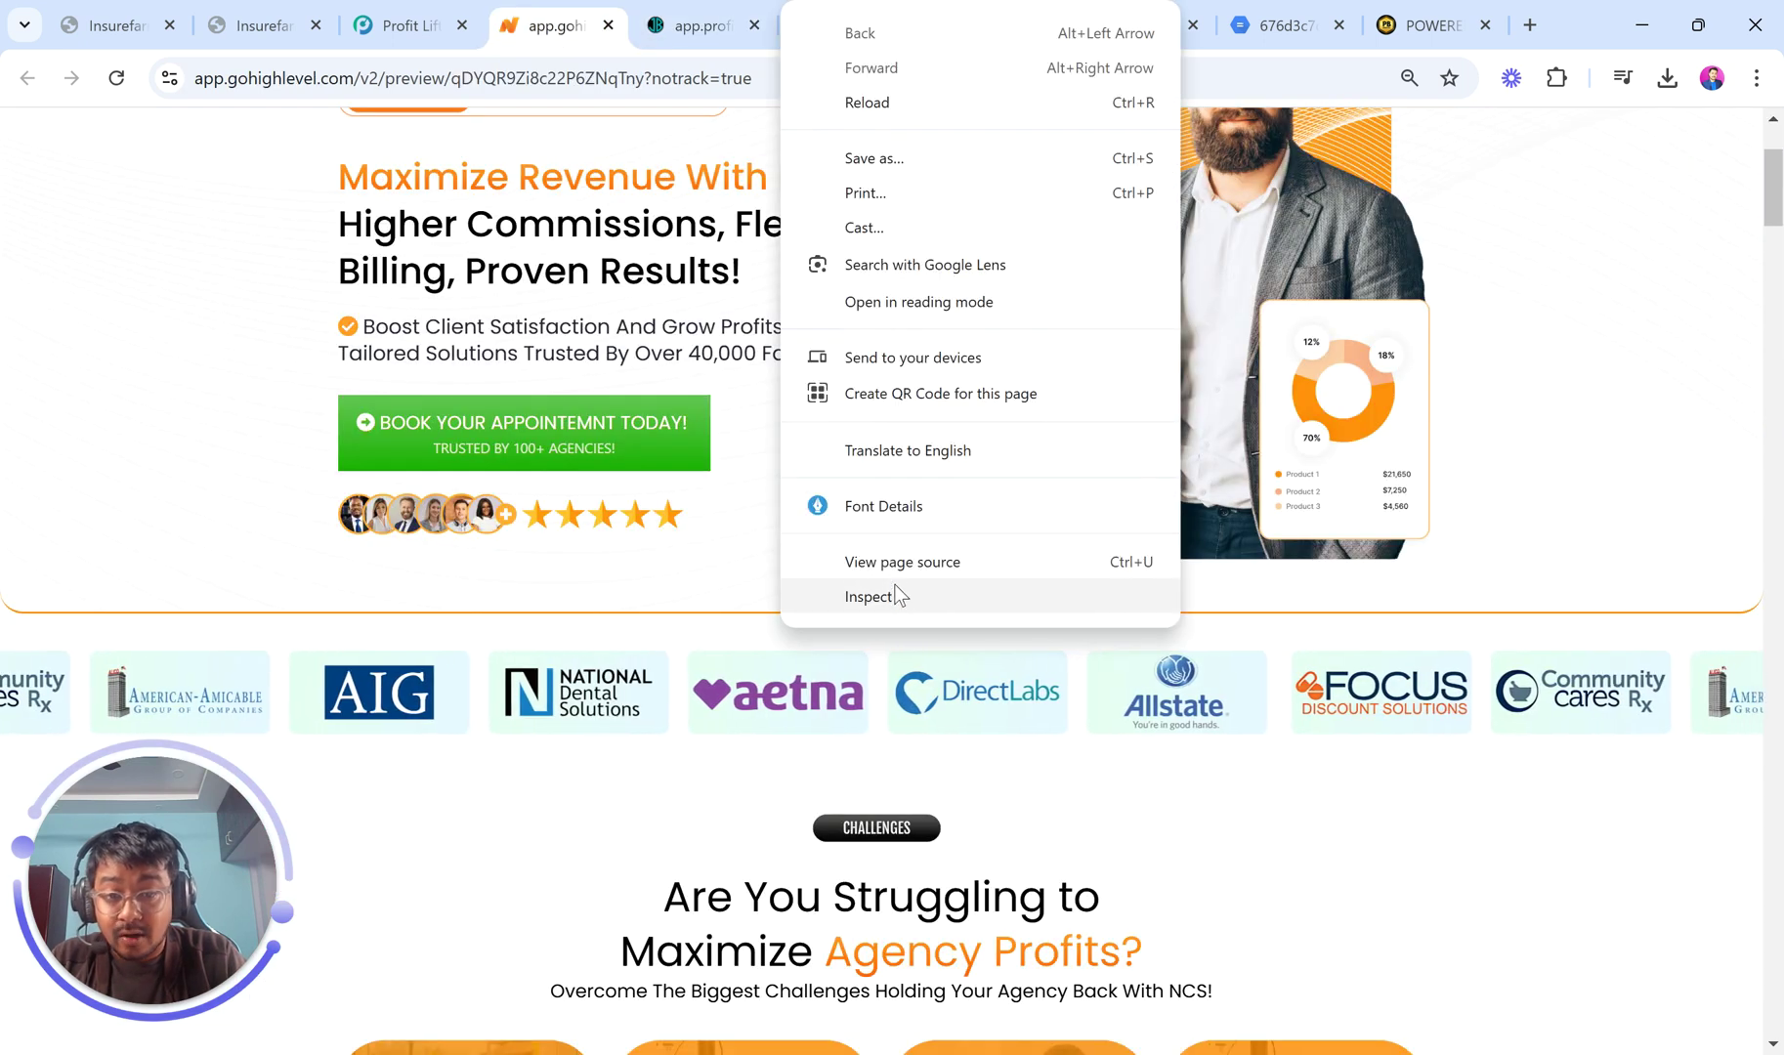
pyautogui.click(893, 597)
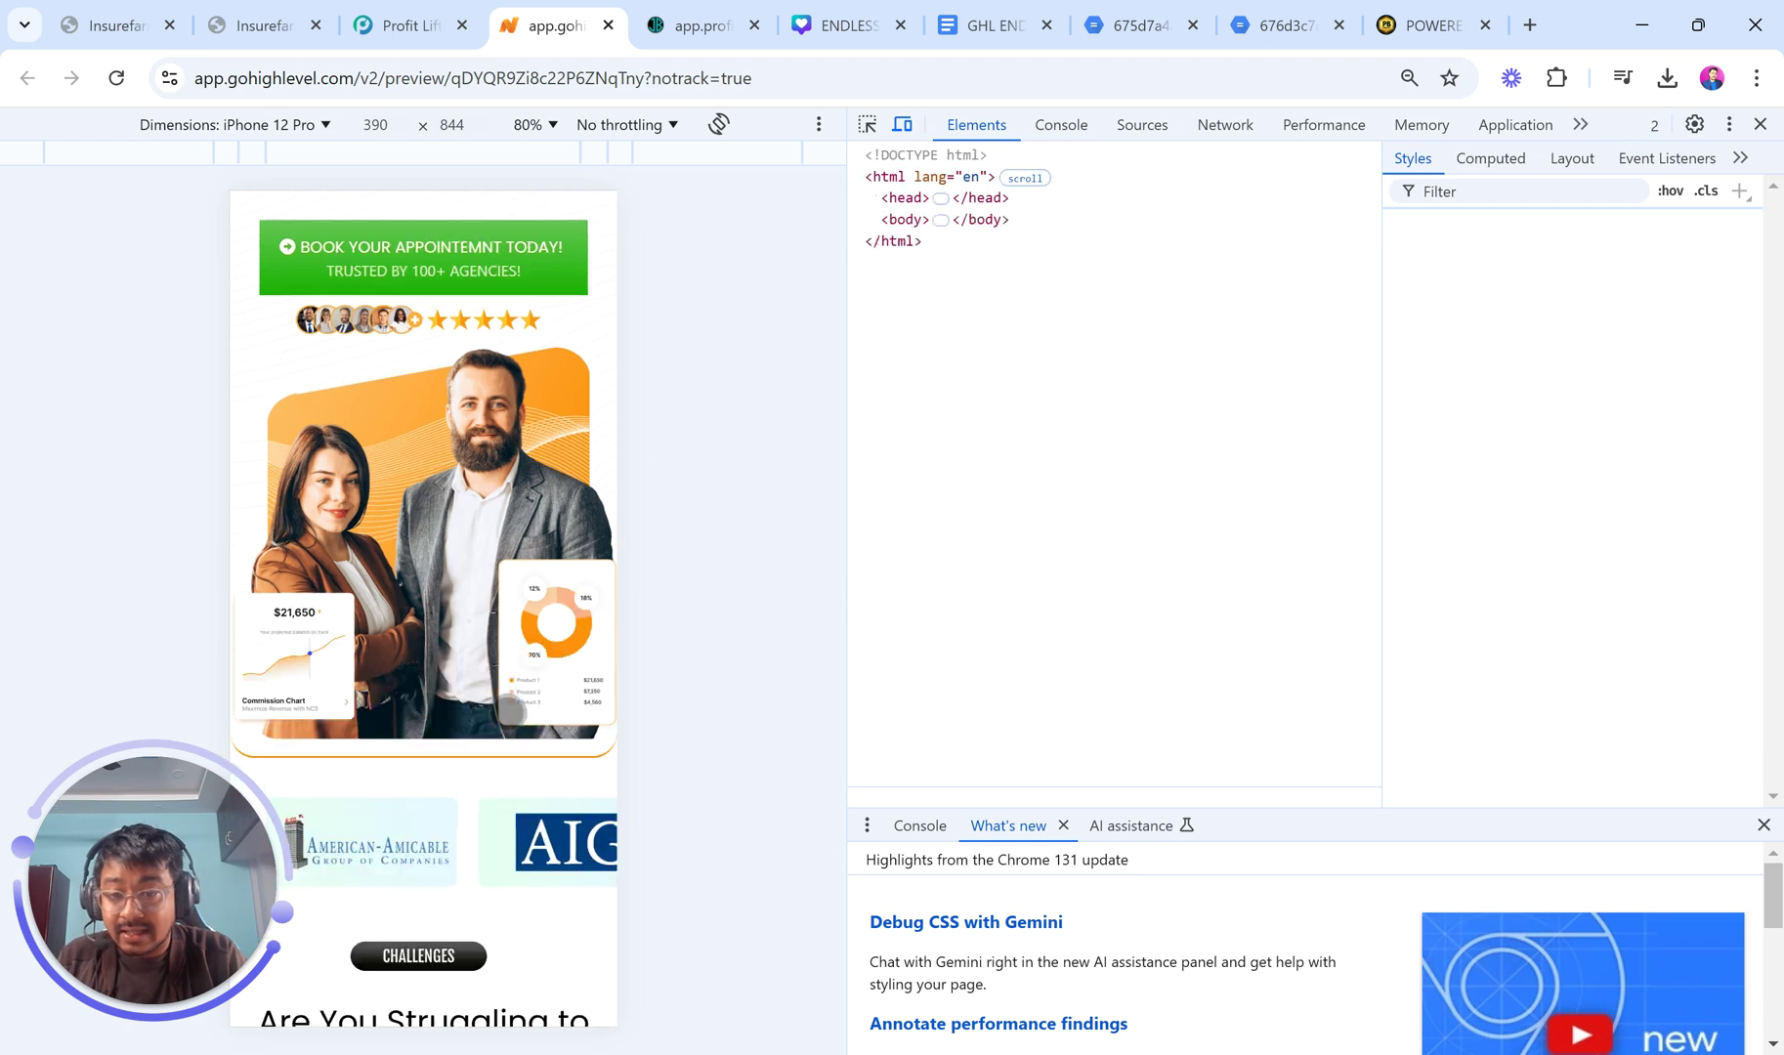
pyautogui.scroll(-1, 505, 795)
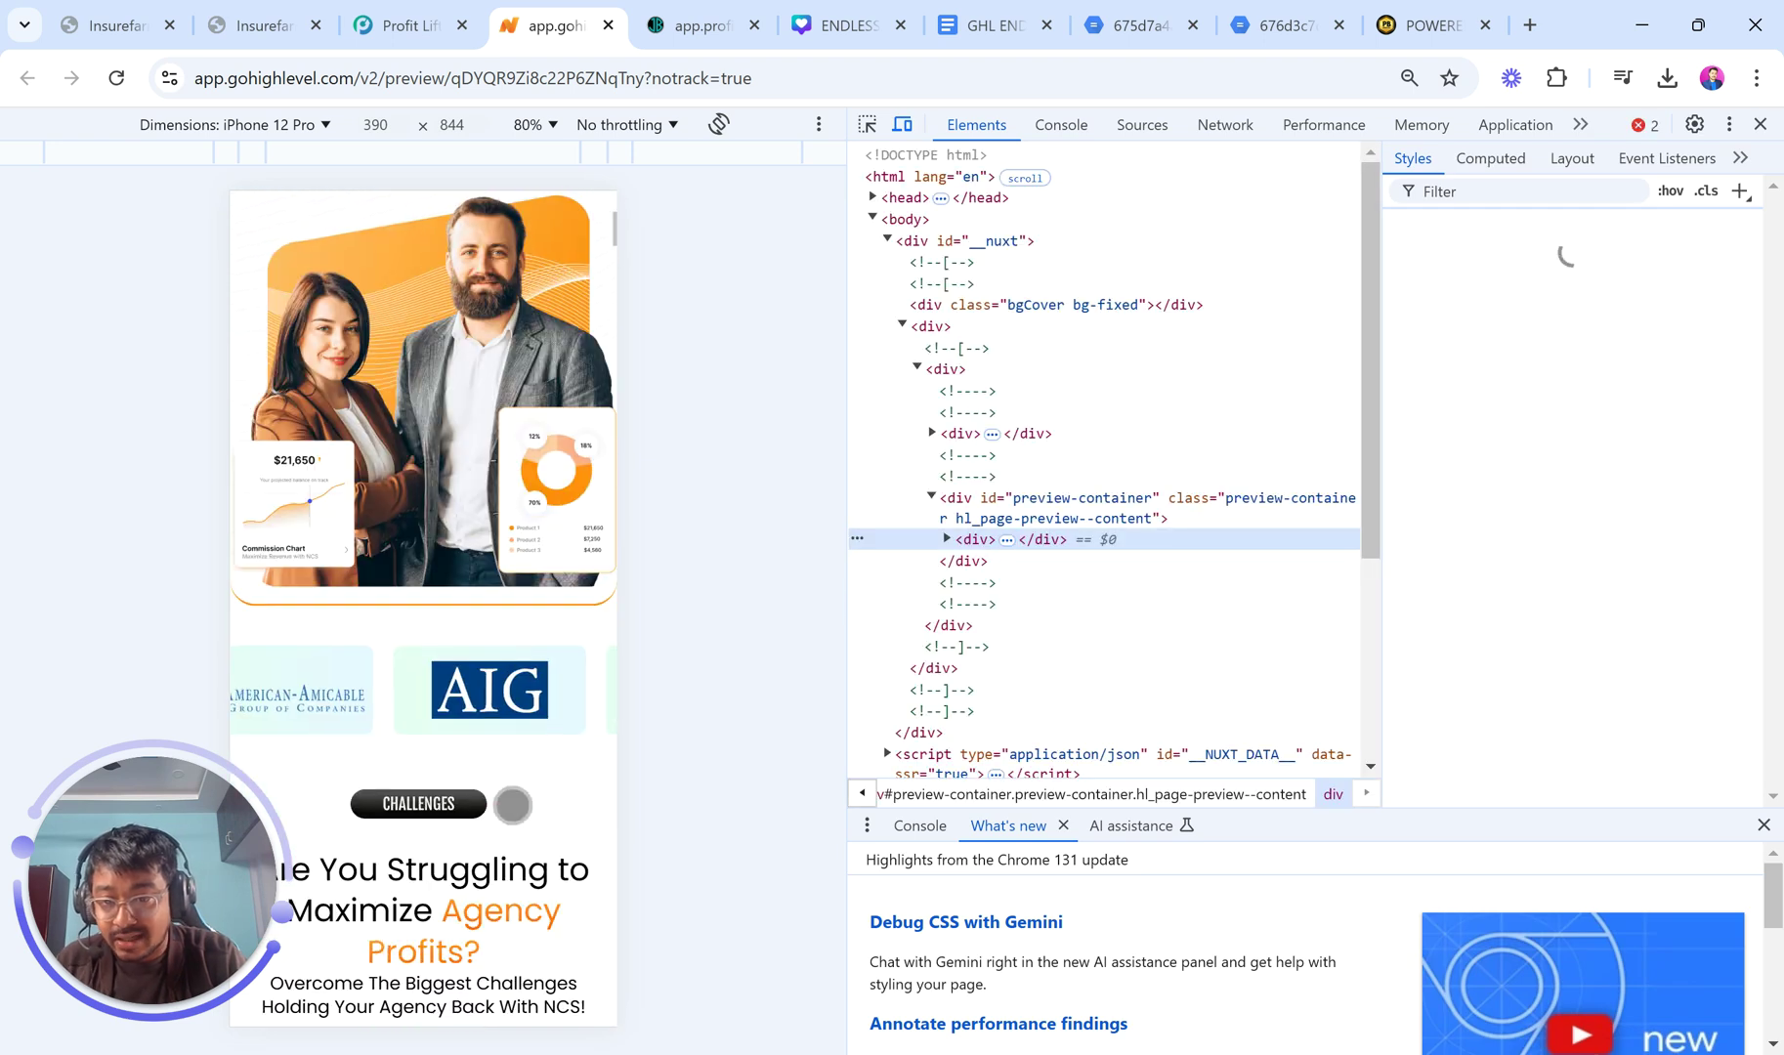
pyautogui.click(1762, 123)
pyautogui.scroll(2, 1082, 400)
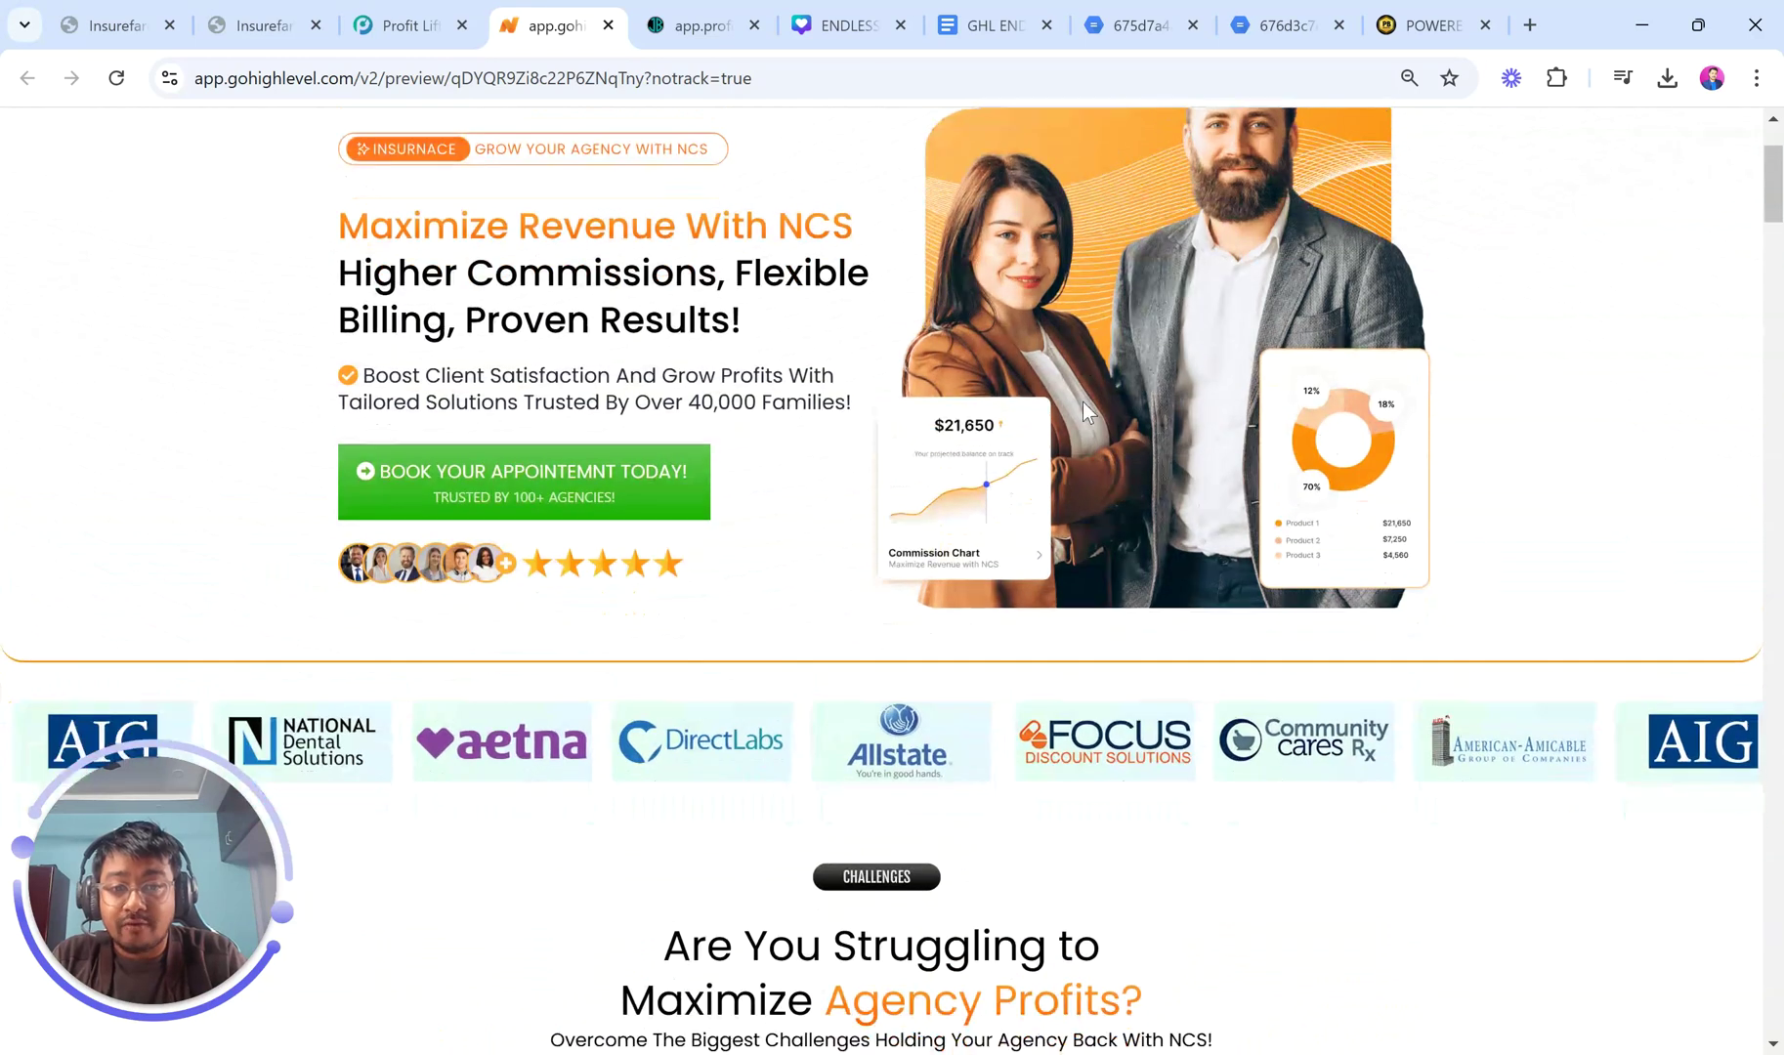
pyautogui.scroll(2, 1083, 402)
# Underline CODE in the GHL ENDLESS SCROLL CODE title, then view the ENDLESS SCROLL IMAGE Canva design.
pyautogui.click(994, 11)
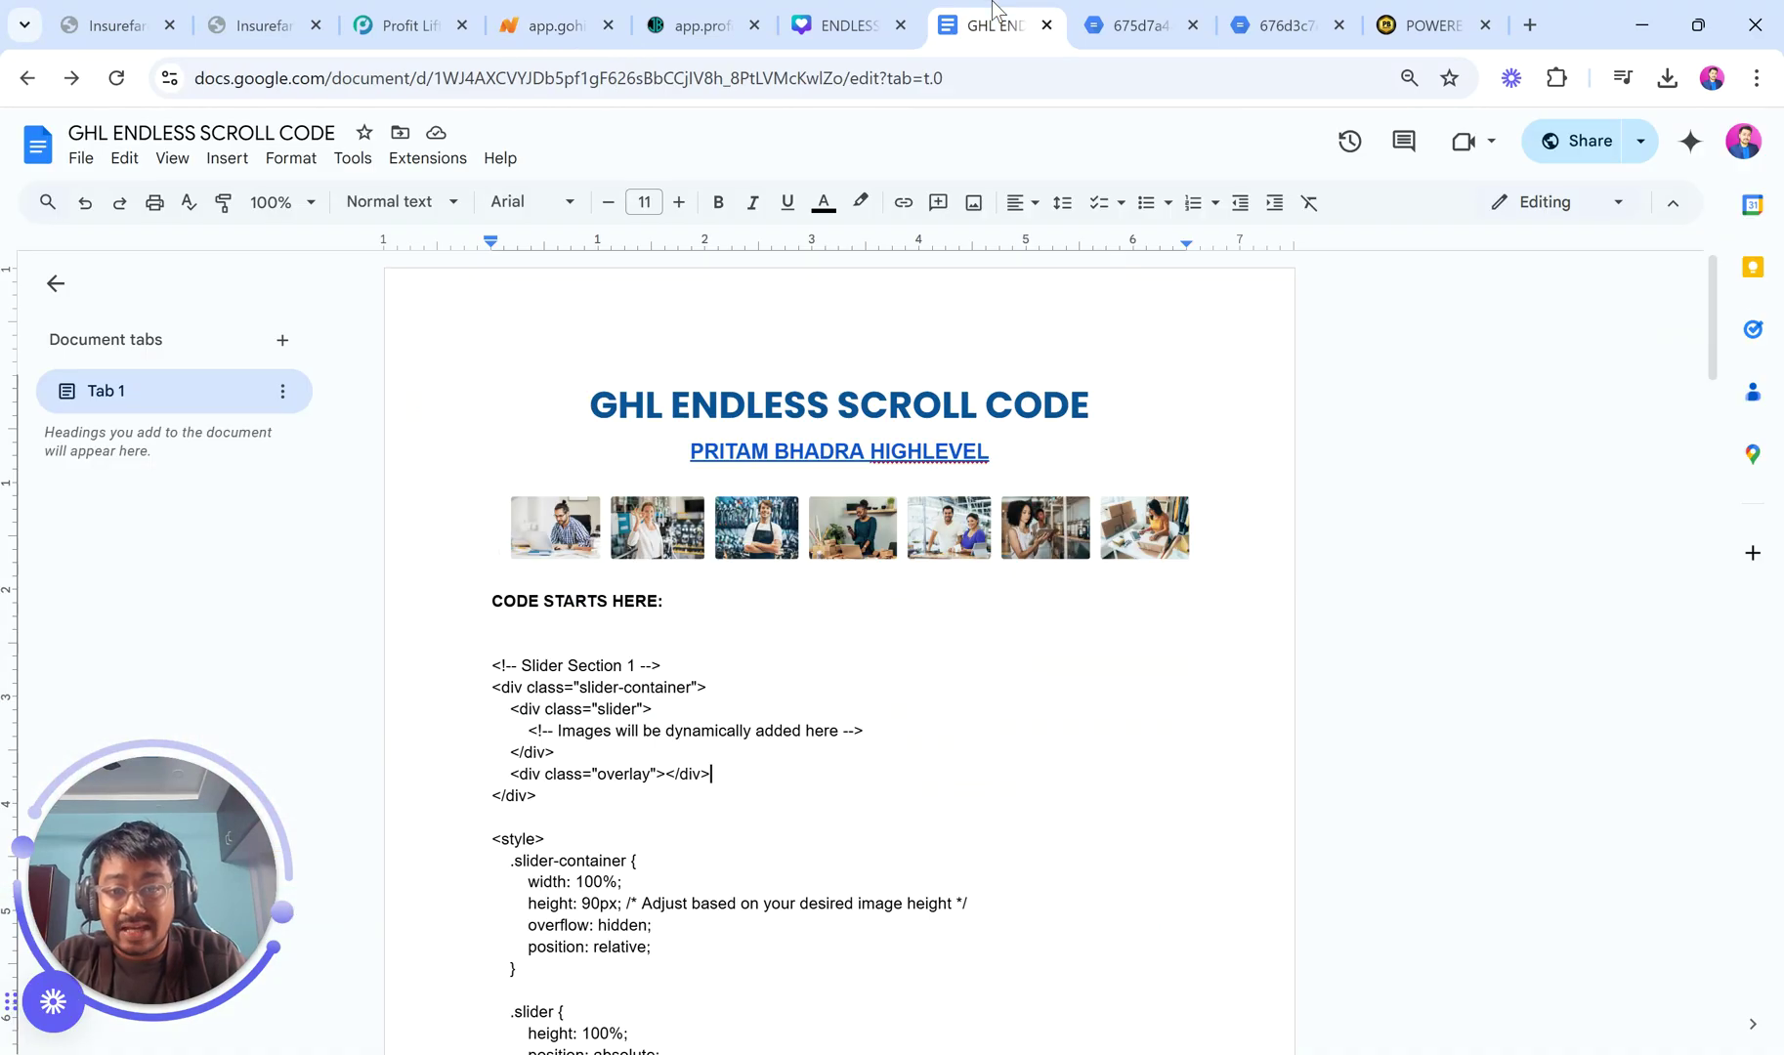
pyautogui.scroll(-1, 880, 552)
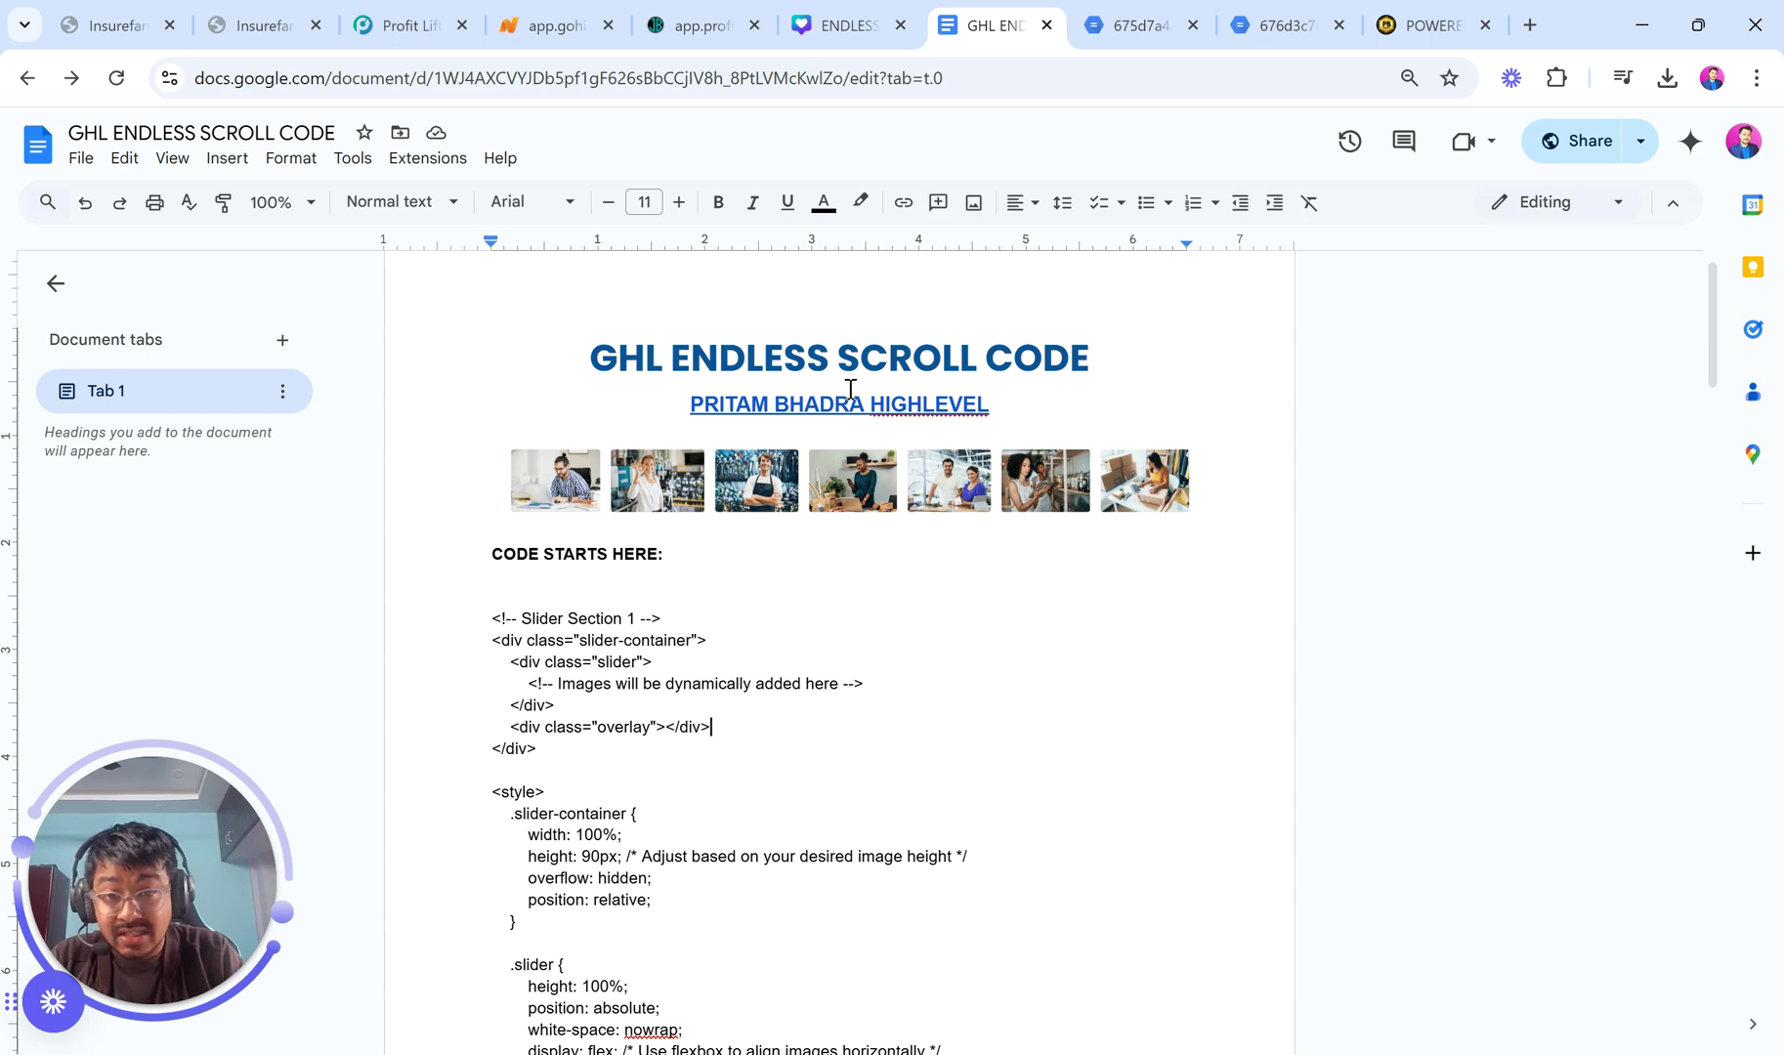
pyautogui.moveTo(984, 363); pyautogui.dragTo(1127, 365)
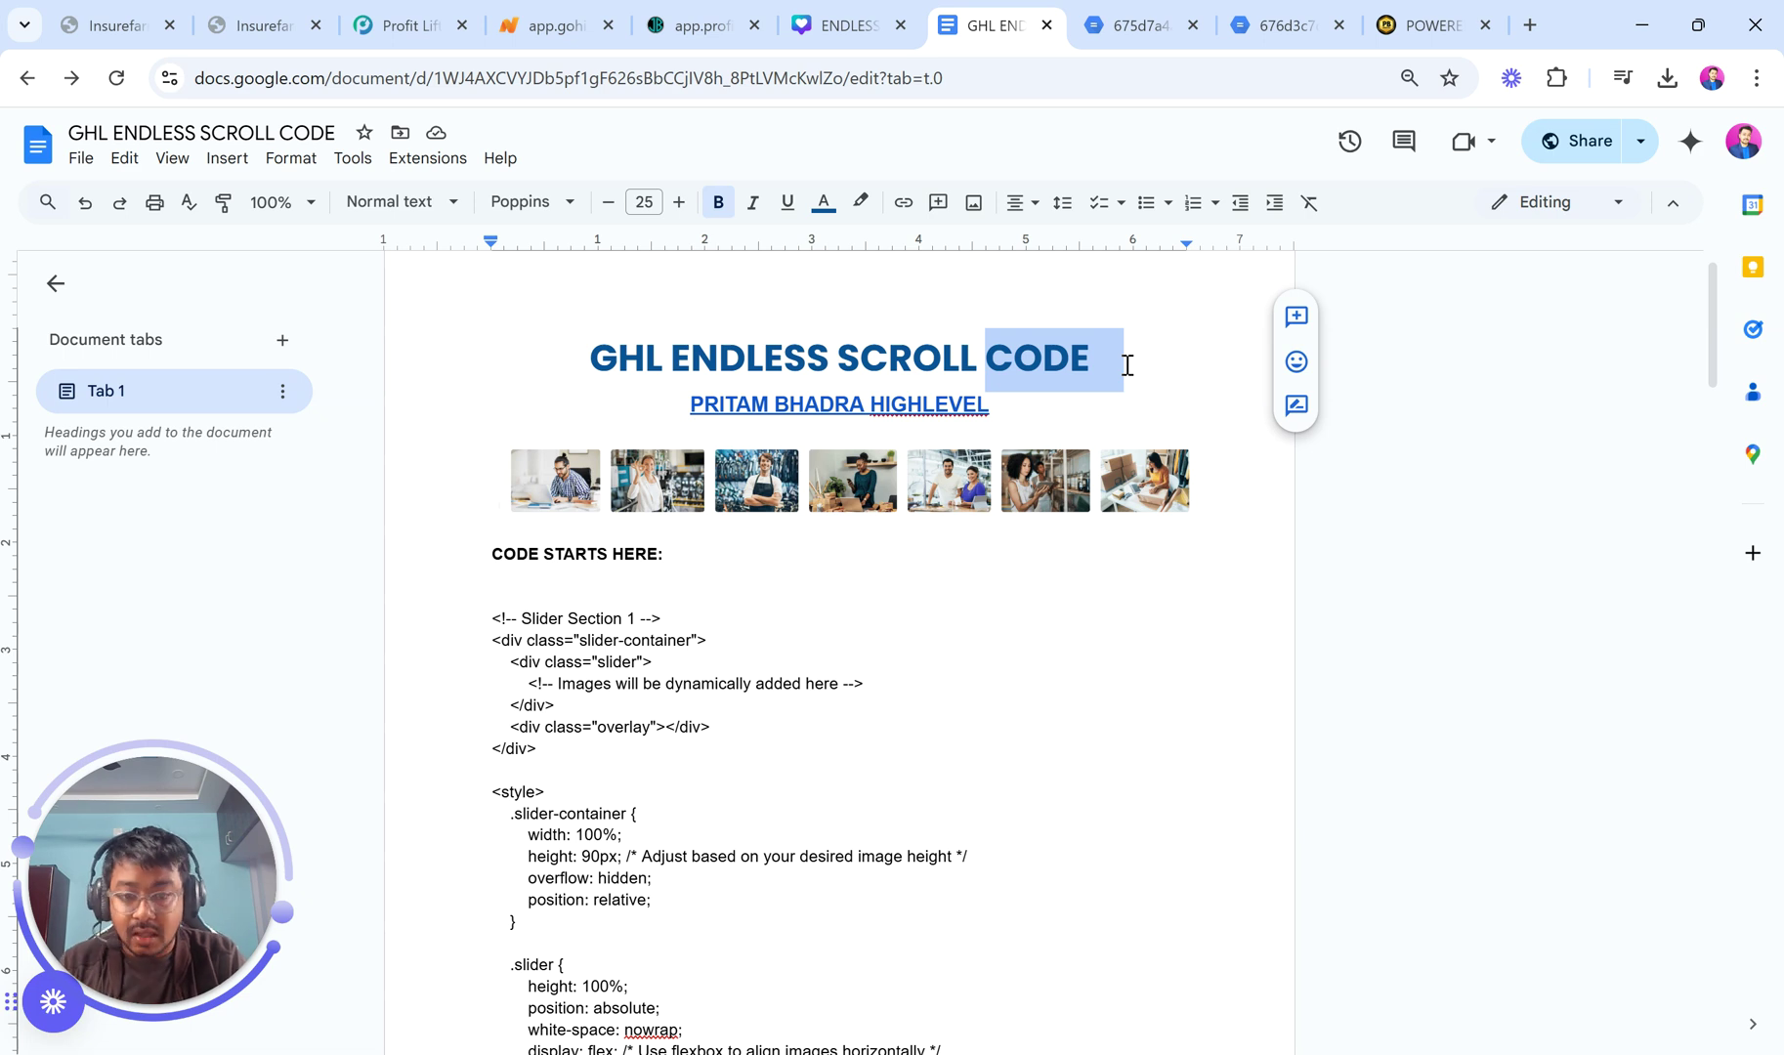
pyautogui.click(1043, 360)
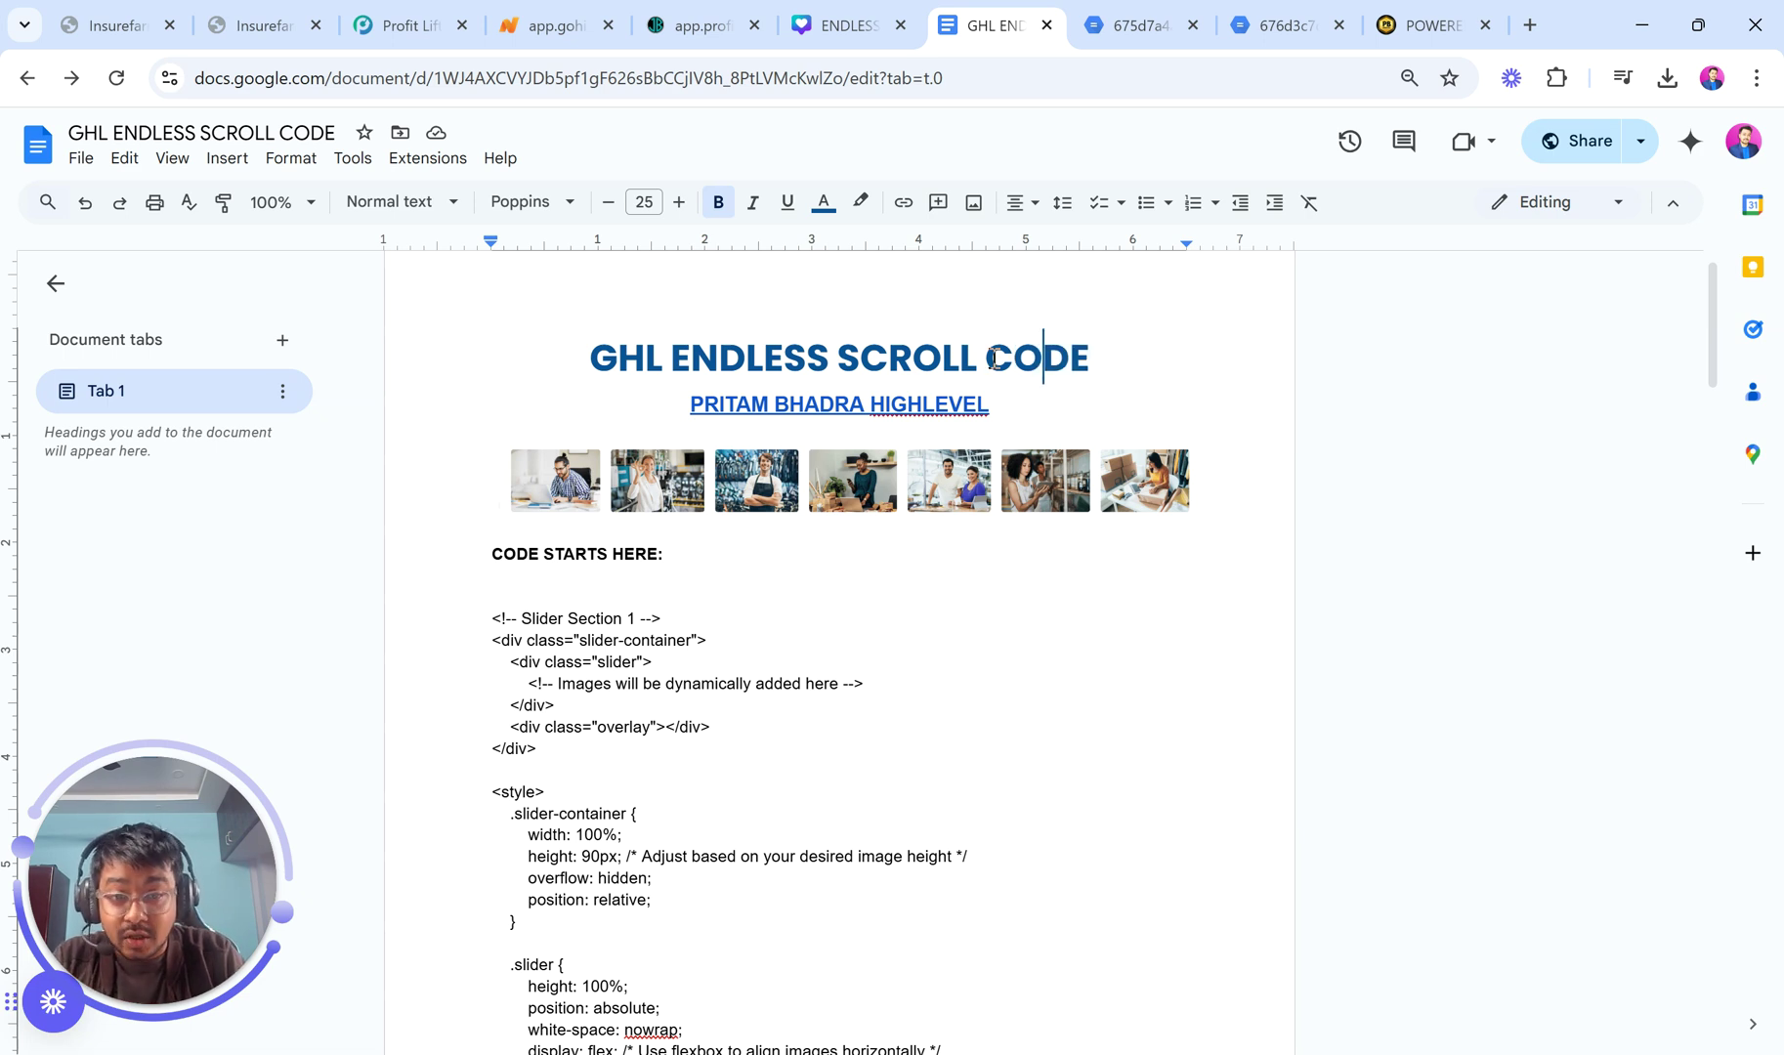
pyautogui.moveTo(988, 360); pyautogui.dragTo(1099, 358)
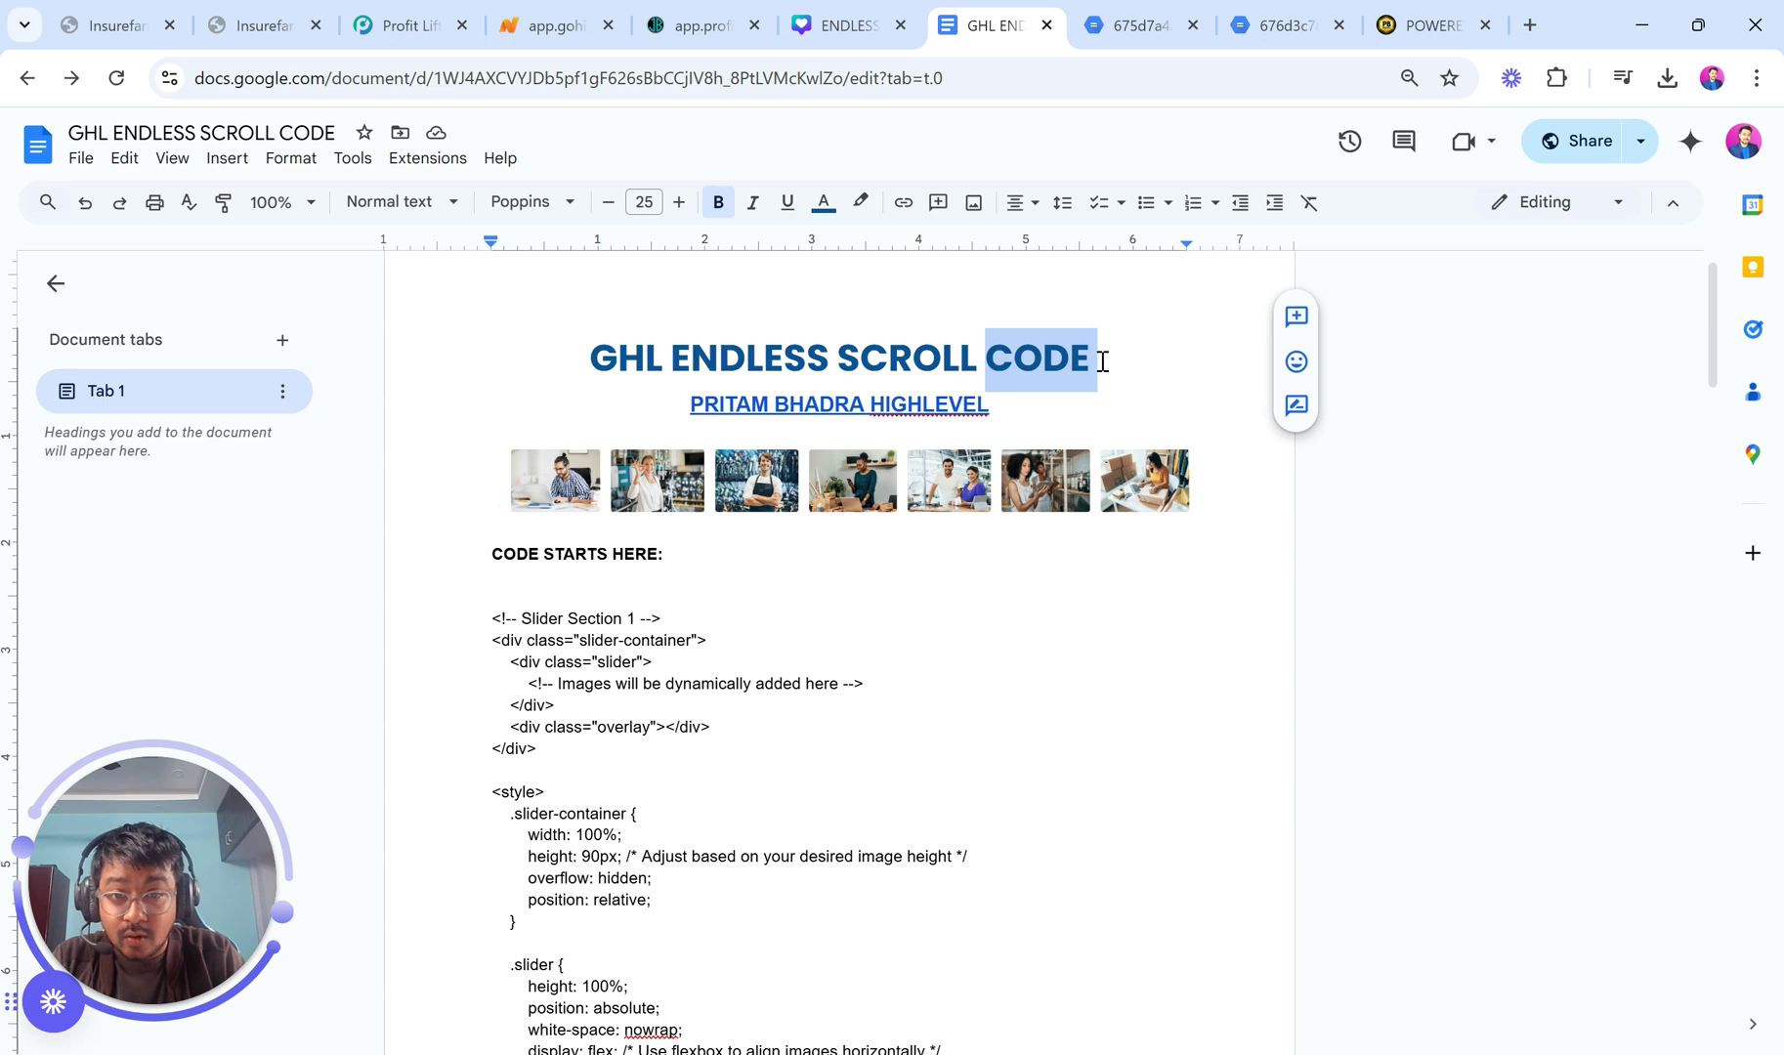
pyautogui.click(791, 204)
pyautogui.moveTo(1098, 358); pyautogui.dragTo(987, 357)
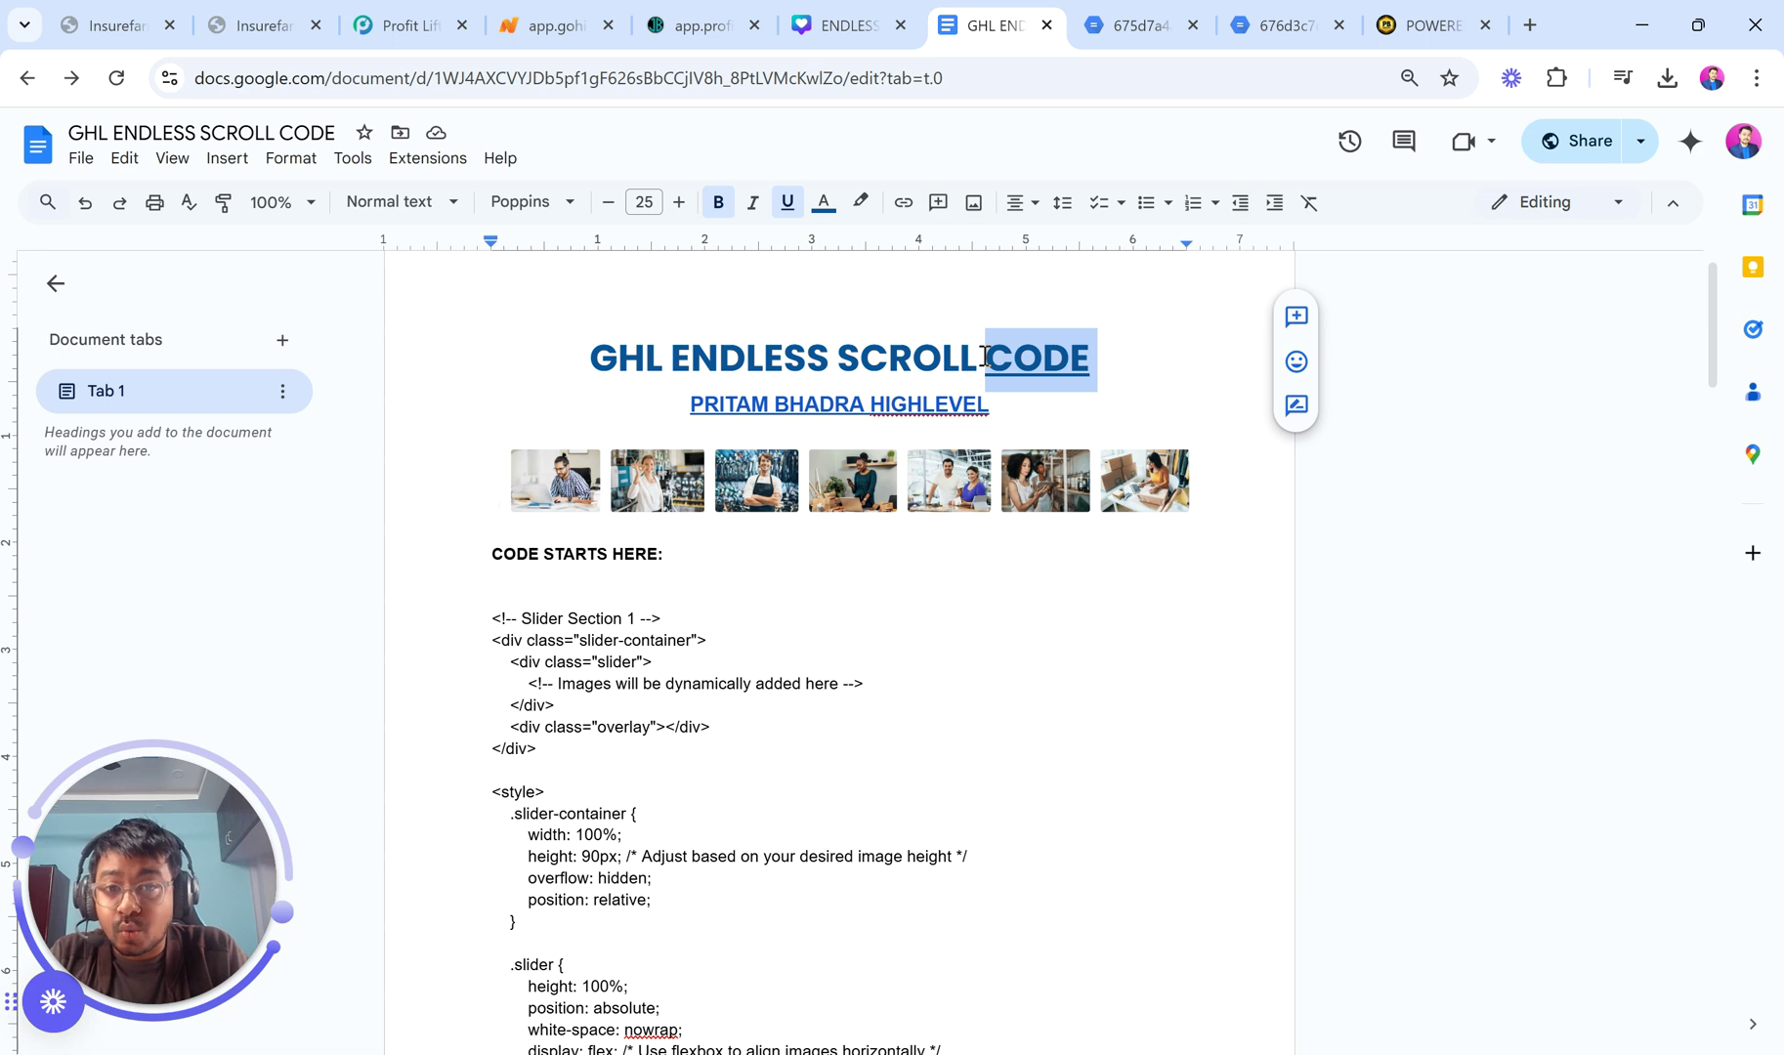
pyautogui.scroll(-1, 946, 509)
pyautogui.scroll(1, 946, 509)
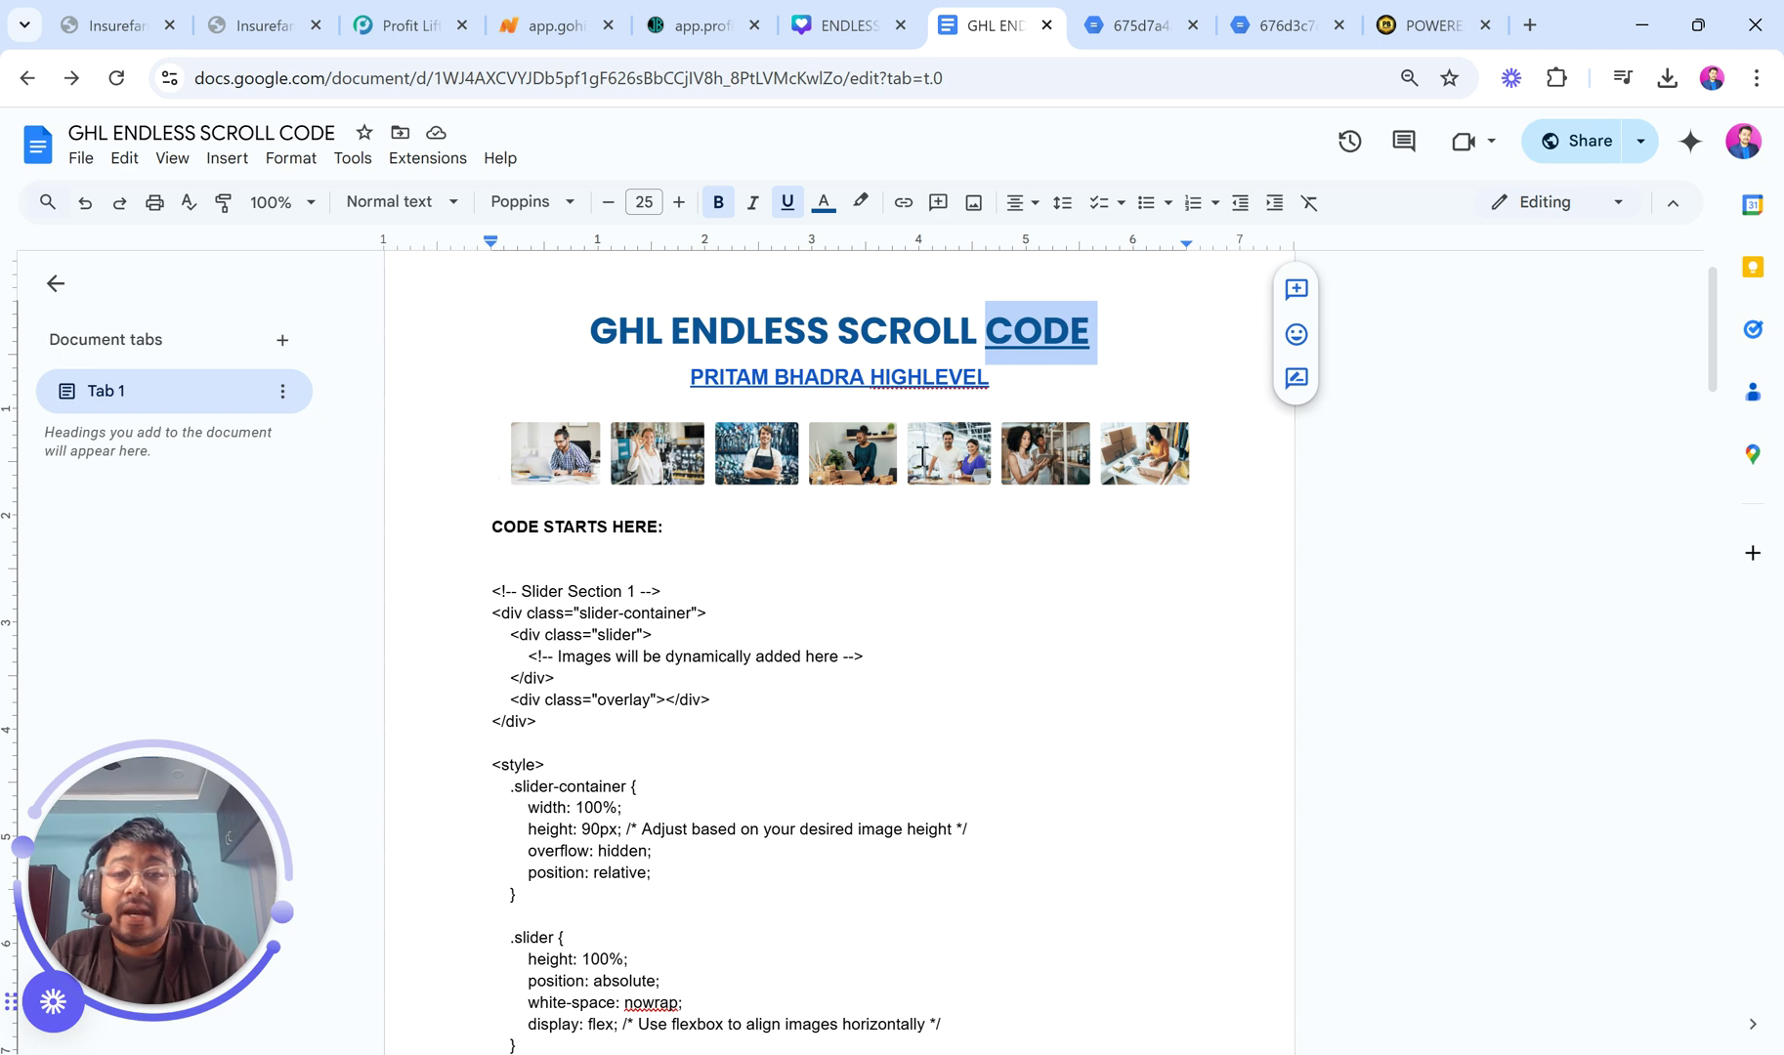
pyautogui.click(845, 25)
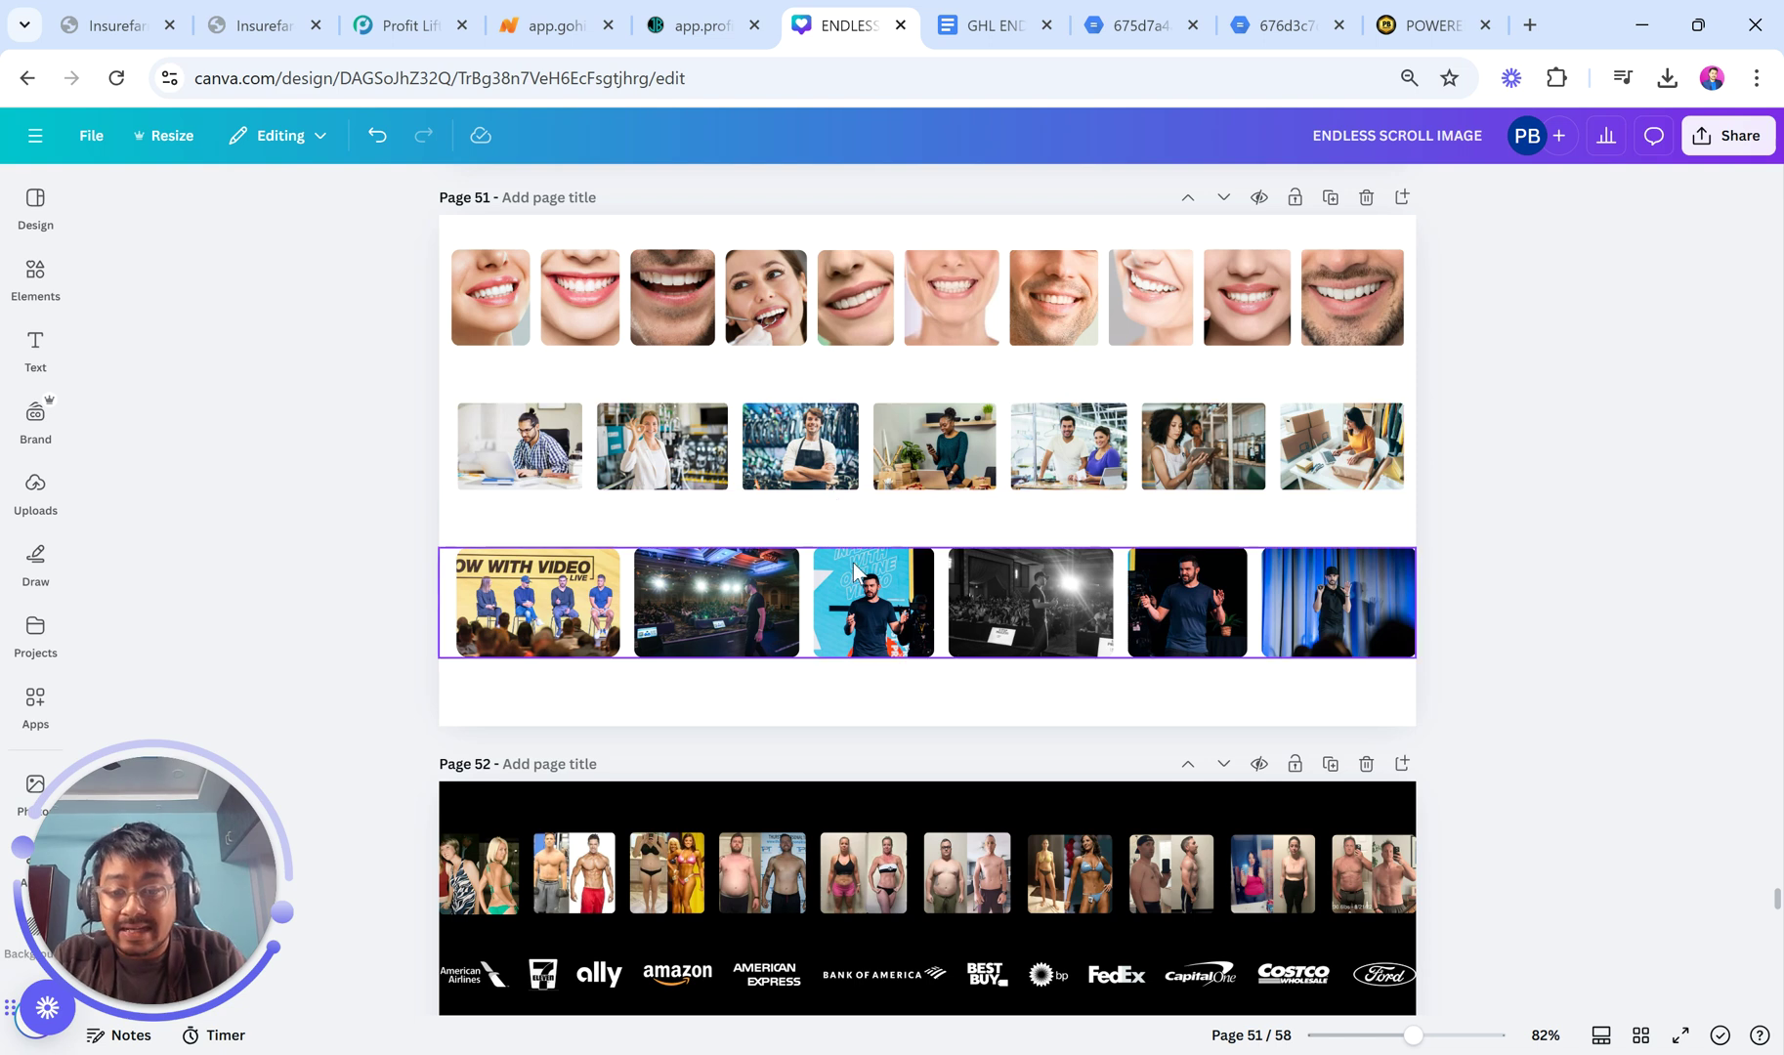
# Browse page 51 of the Canva design, selecting the brand-logo and transformation-photo strips.
pyautogui.scroll(-3, 859, 586)
pyautogui.keyDown('ctrl'); pyautogui.scroll(4, 893, 637); pyautogui.keyUp('ctrl')
pyautogui.scroll(-3, 893, 647)
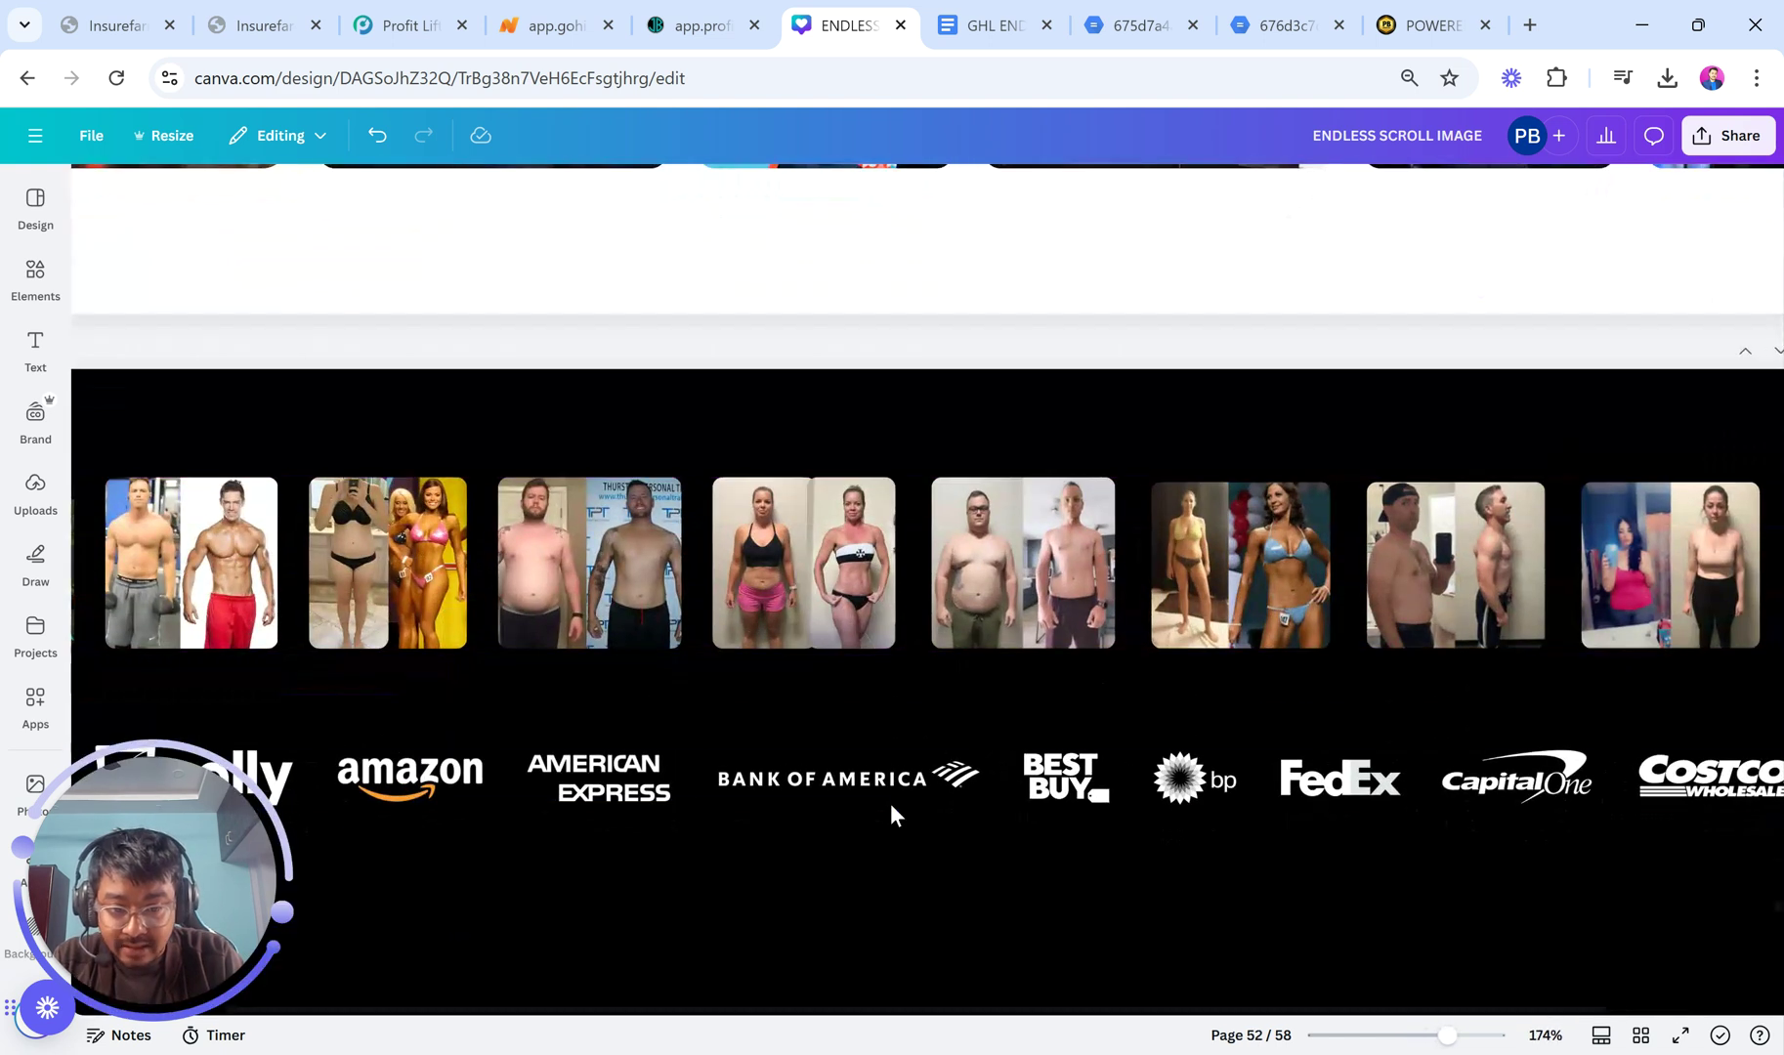
pyautogui.keyDown('ctrl'); pyautogui.scroll(3, 891, 803); pyautogui.keyUp('ctrl')
pyautogui.click(883, 670)
pyautogui.click(774, 434)
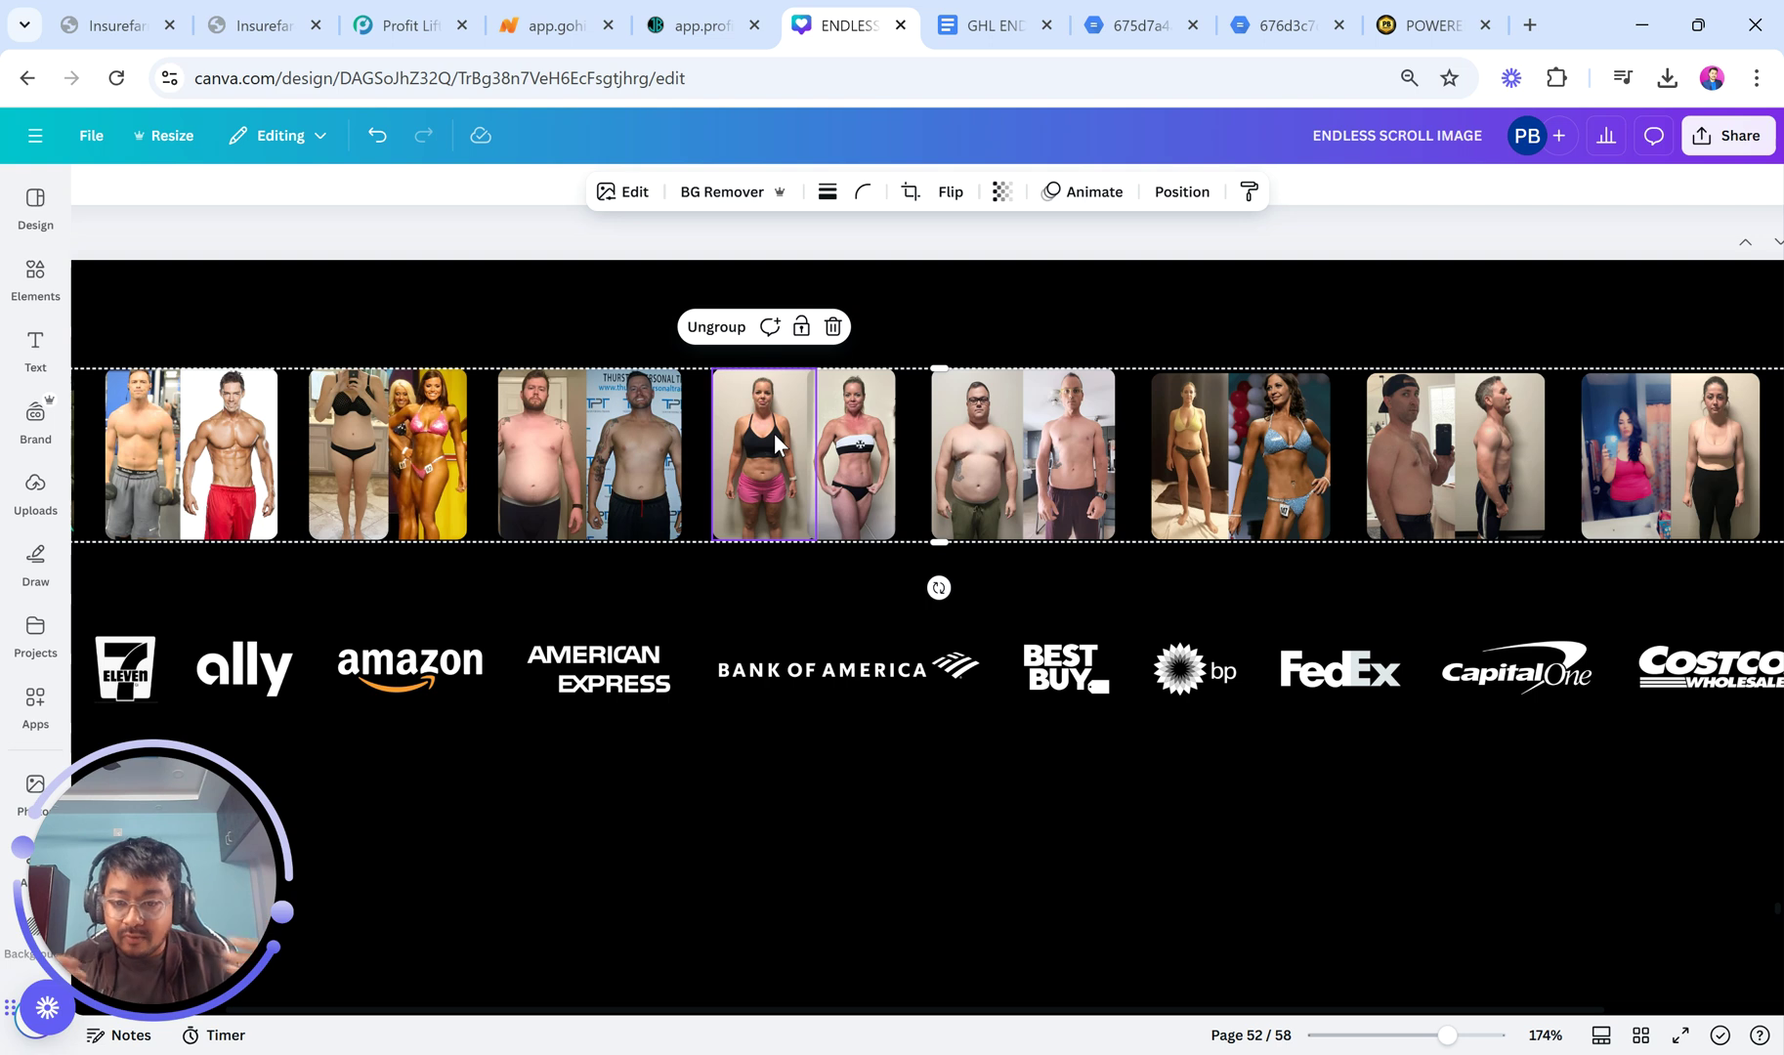
pyautogui.scroll(5, 774, 433)
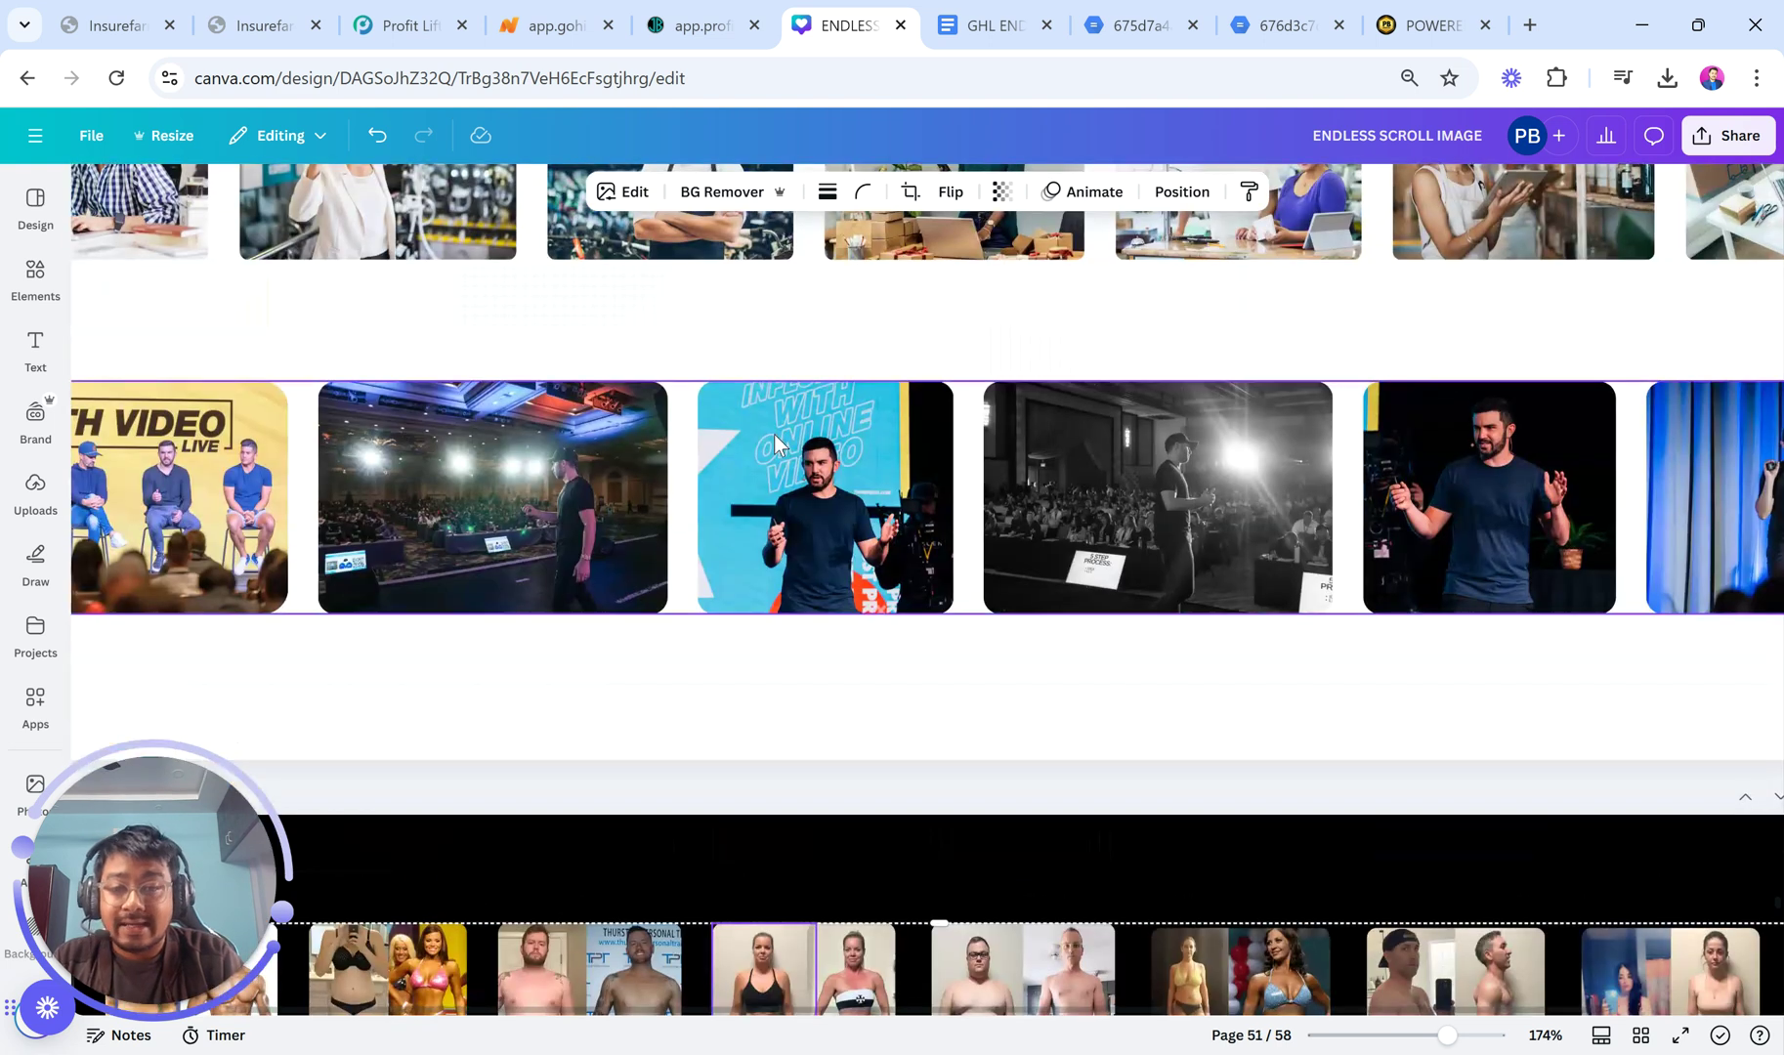
pyautogui.keyDown('ctrl'); pyautogui.scroll(-1, 774, 434); pyautogui.keyUp('ctrl')
pyautogui.keyDown('ctrl'); pyautogui.scroll(-1, 773, 434); pyautogui.keyUp('ctrl')
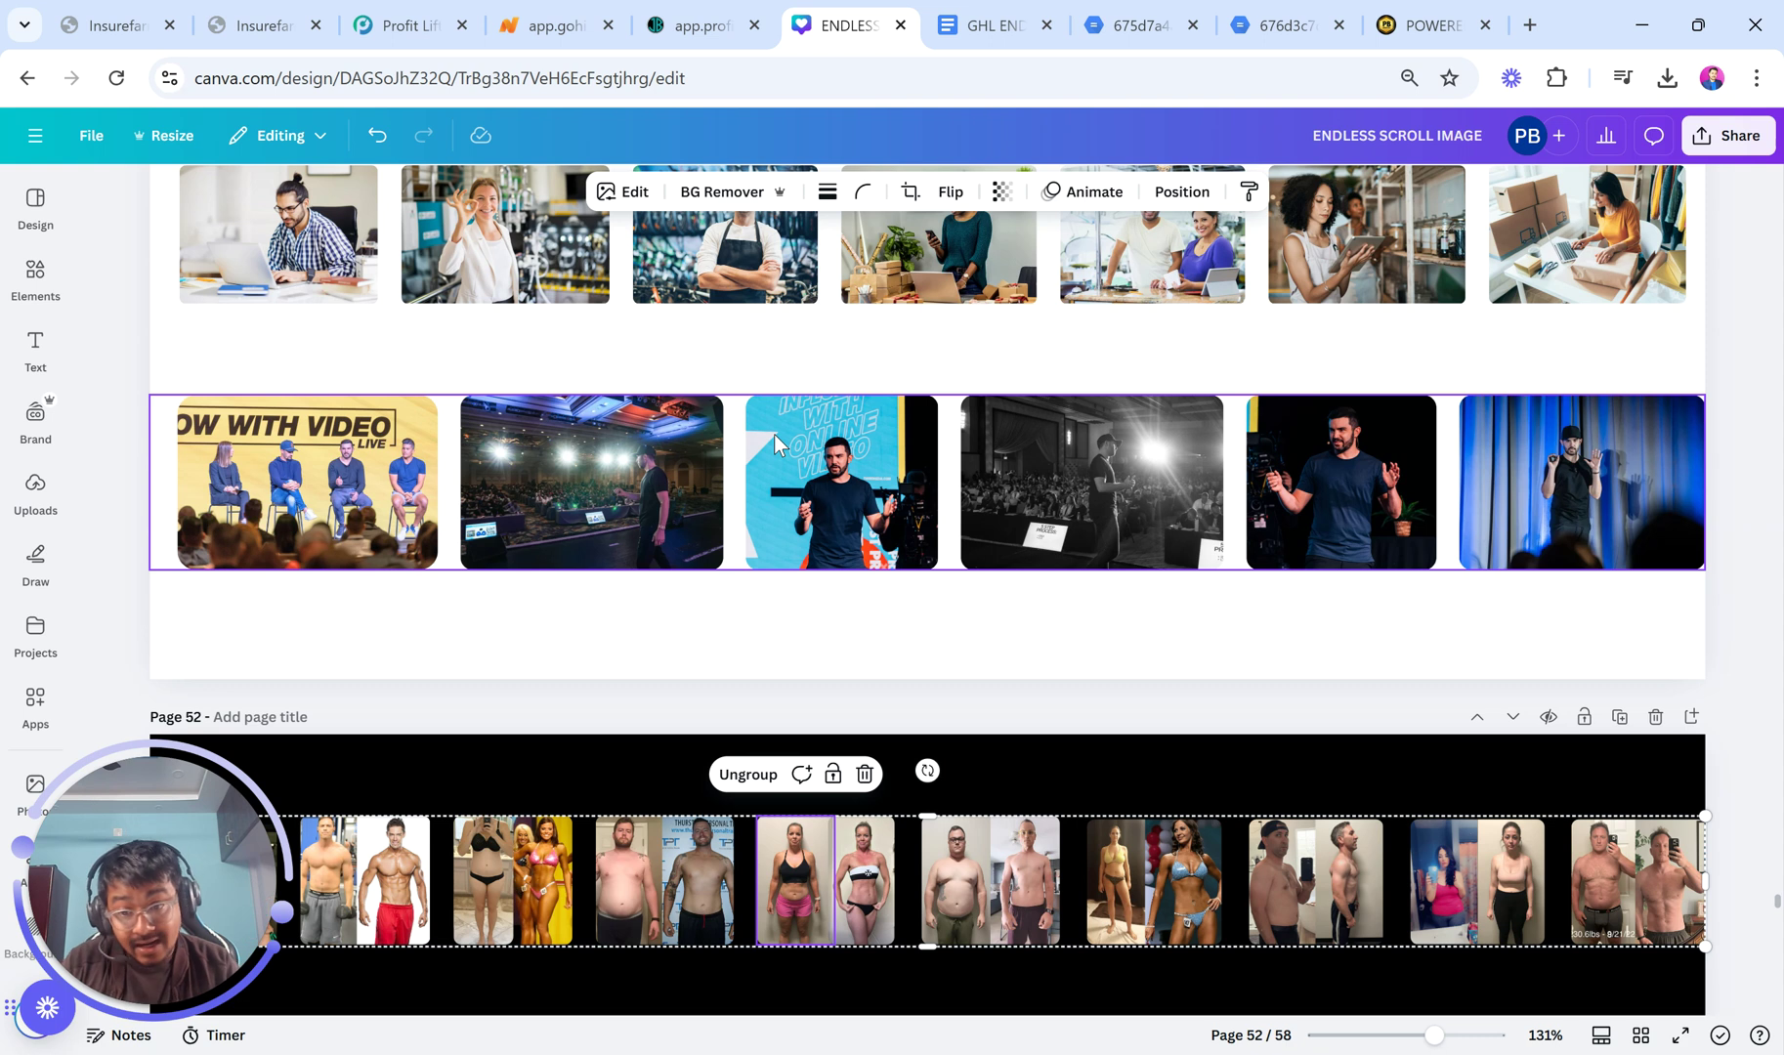
pyautogui.scroll(3, 774, 434)
pyautogui.keyDown('ctrl'); pyautogui.scroll(3, 764, 514); pyautogui.keyUp('ctrl')
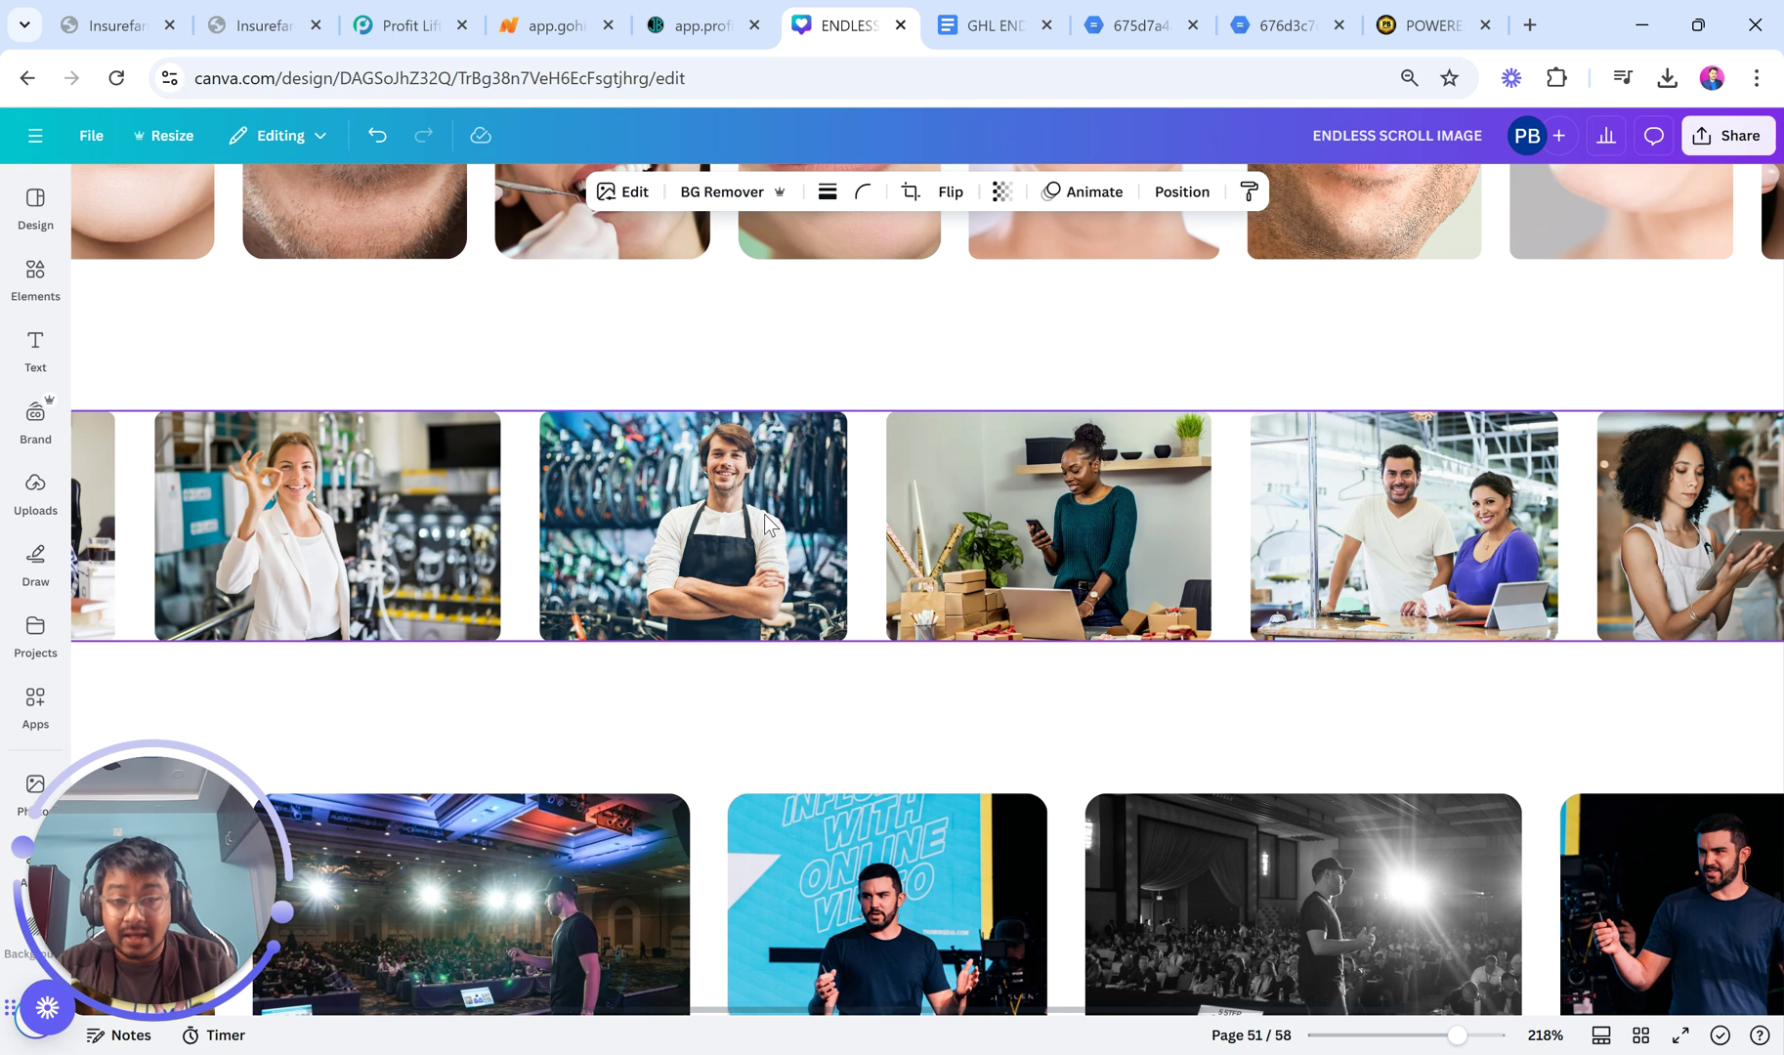
pyautogui.scroll(3, 764, 514)
pyautogui.keyDown('ctrl'); pyautogui.scroll(-3, 759, 399); pyautogui.keyUp('ctrl')
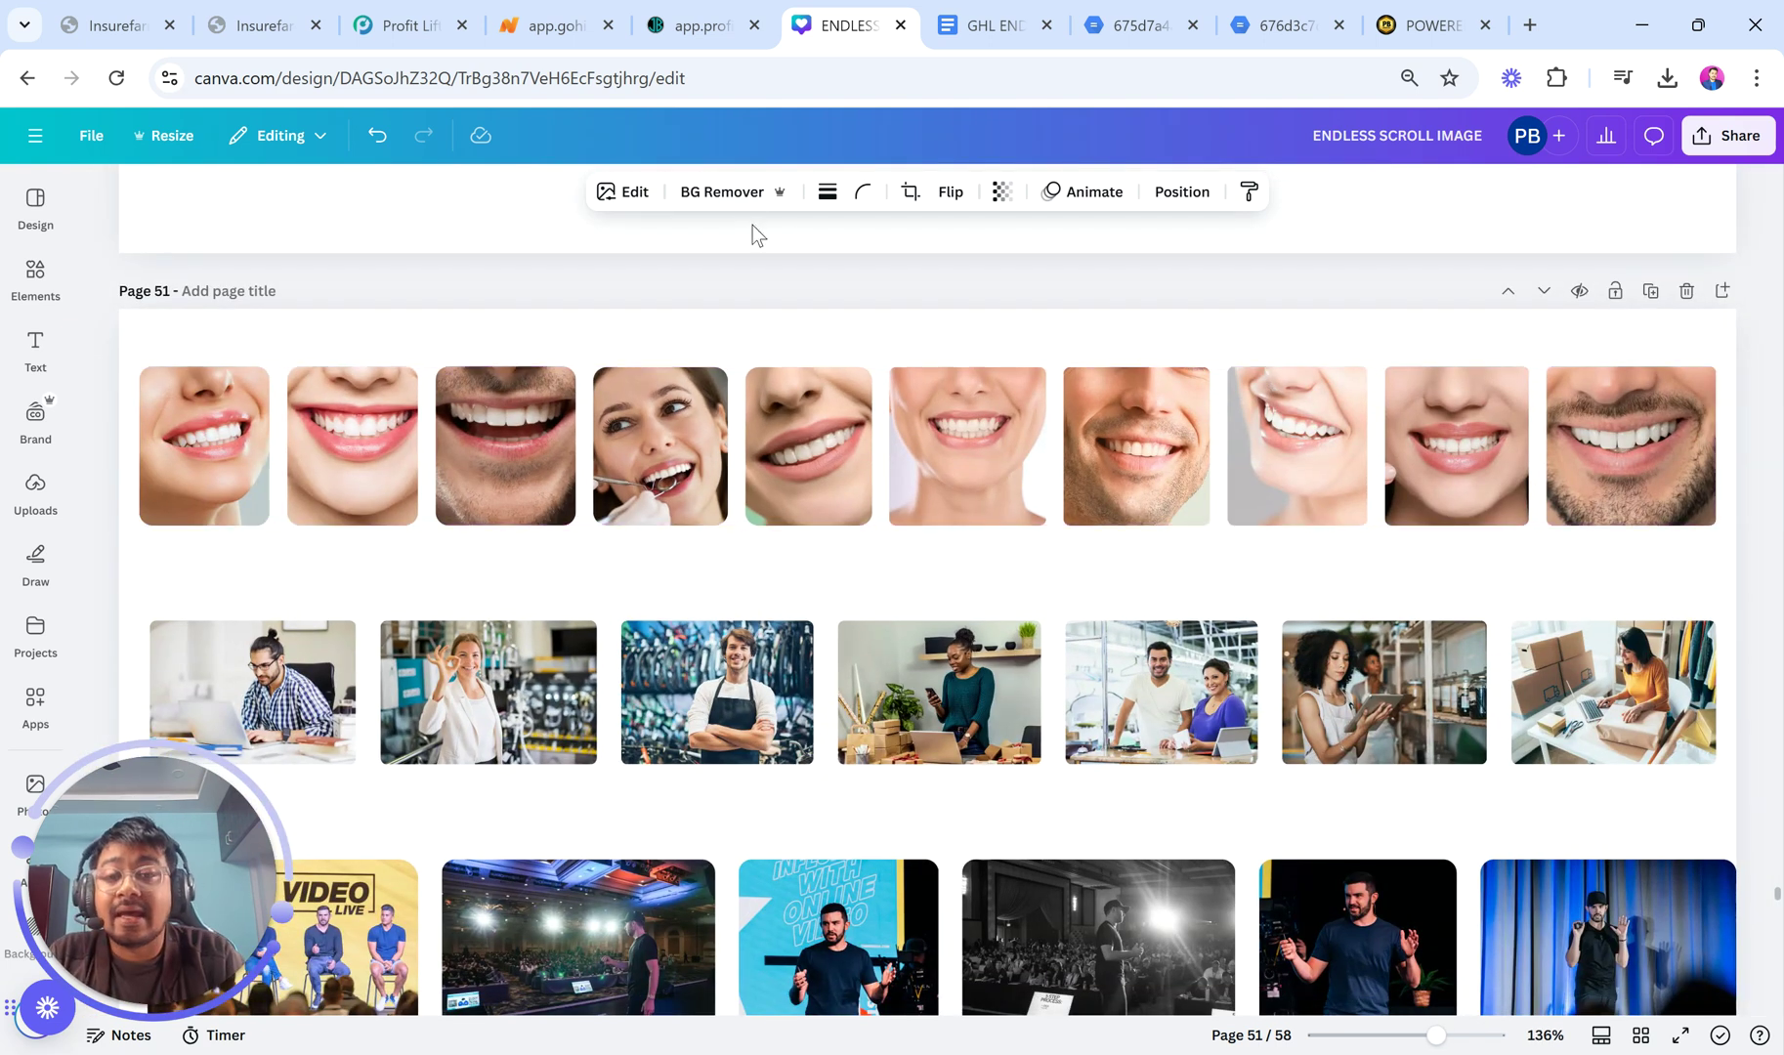
# Glance at both funnel previews, then return to the code document and clear the title highlight.
pyautogui.click(738, 12)
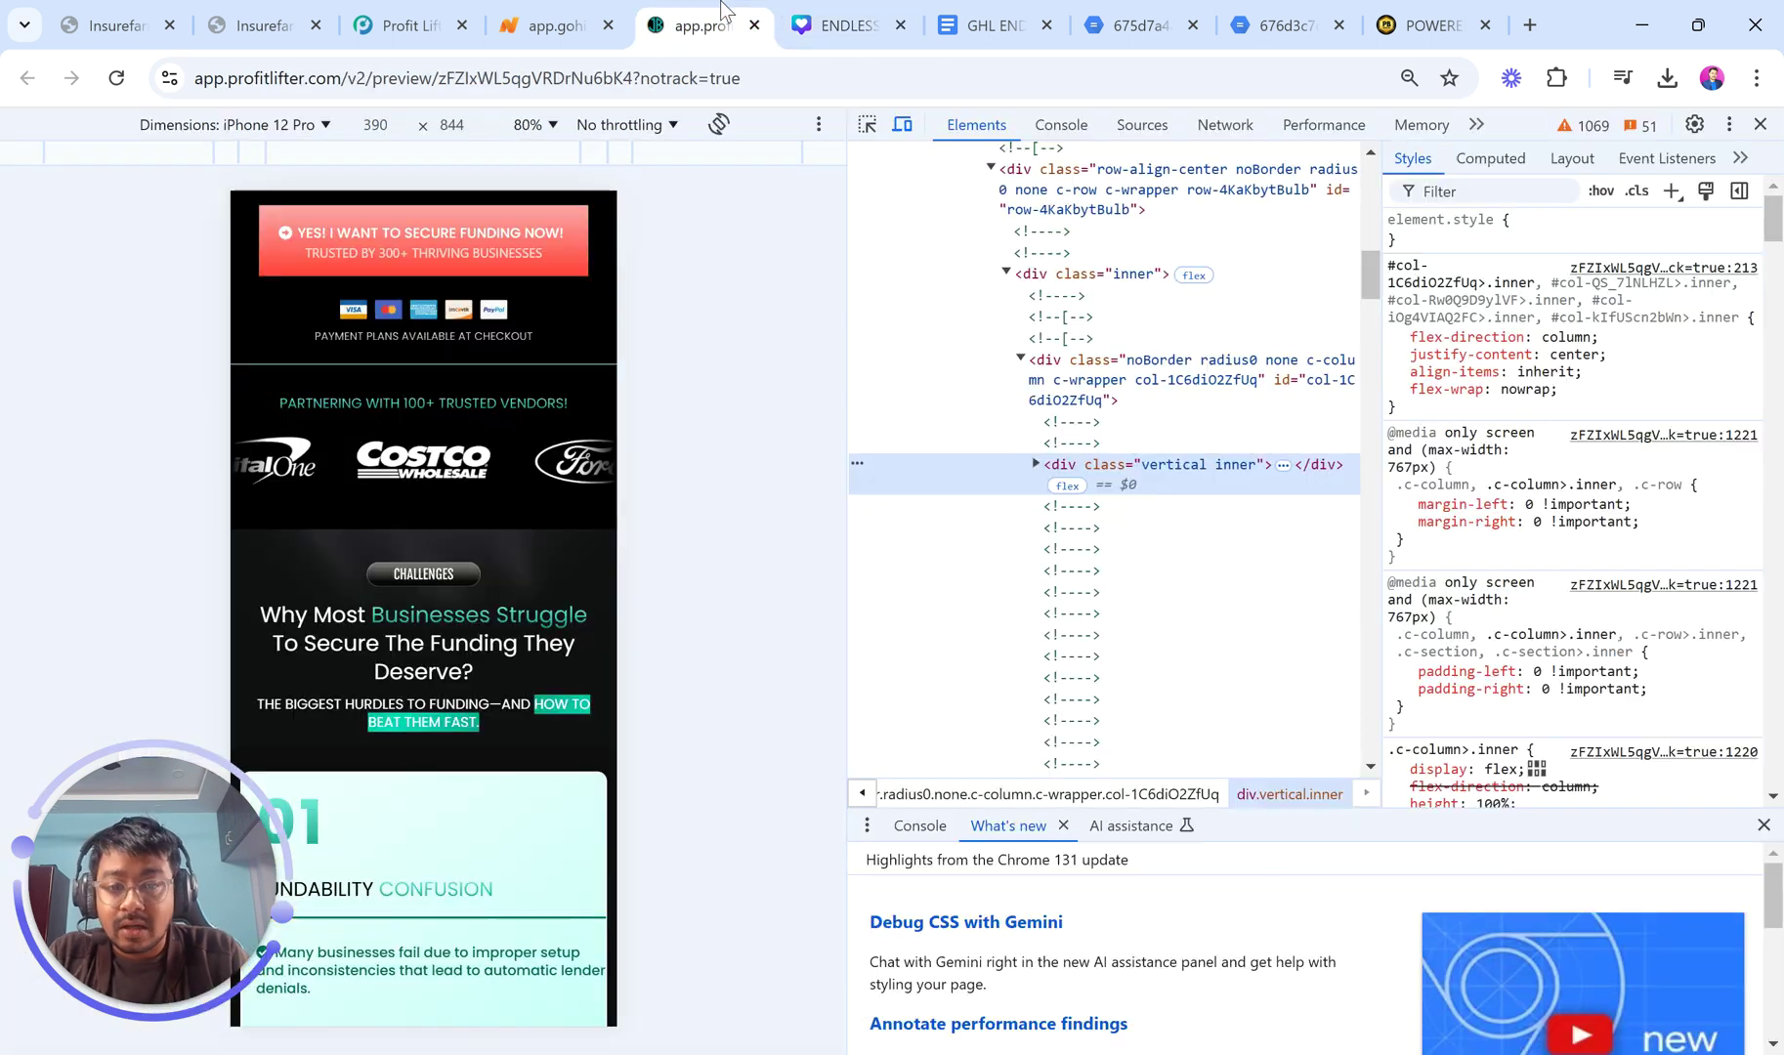
pyautogui.click(523, 12)
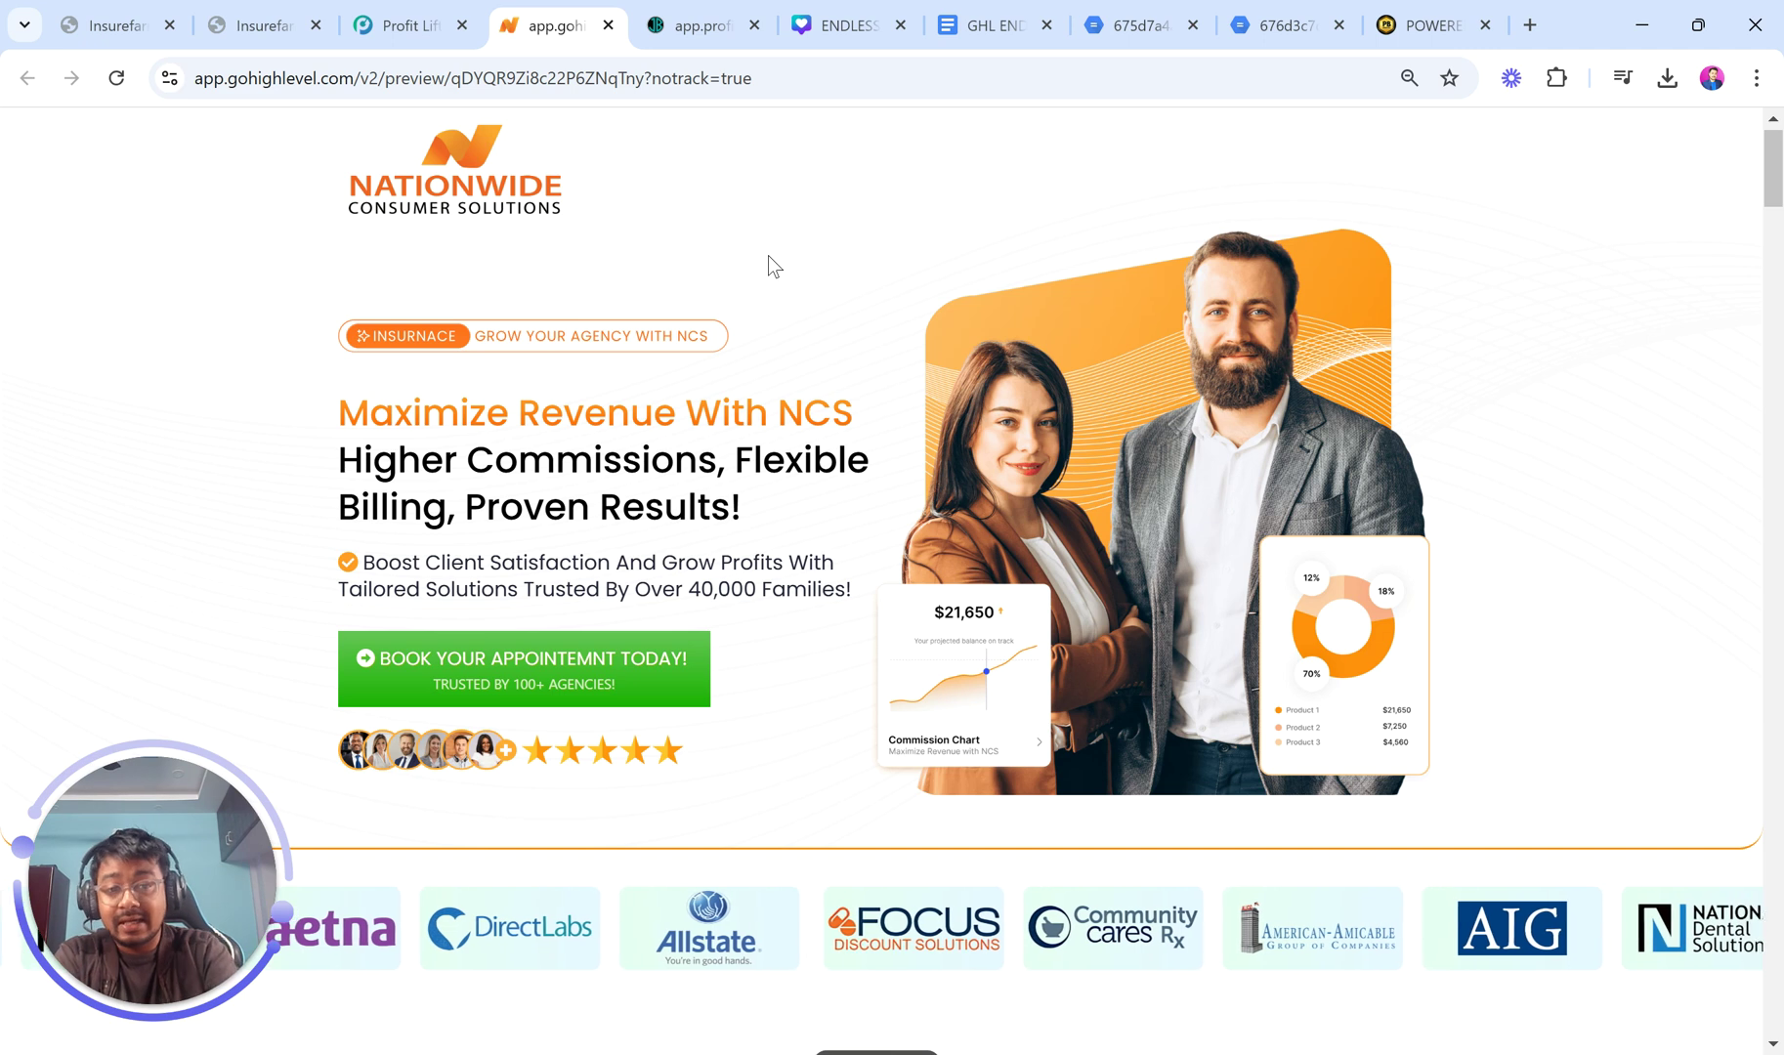
pyautogui.click(957, 19)
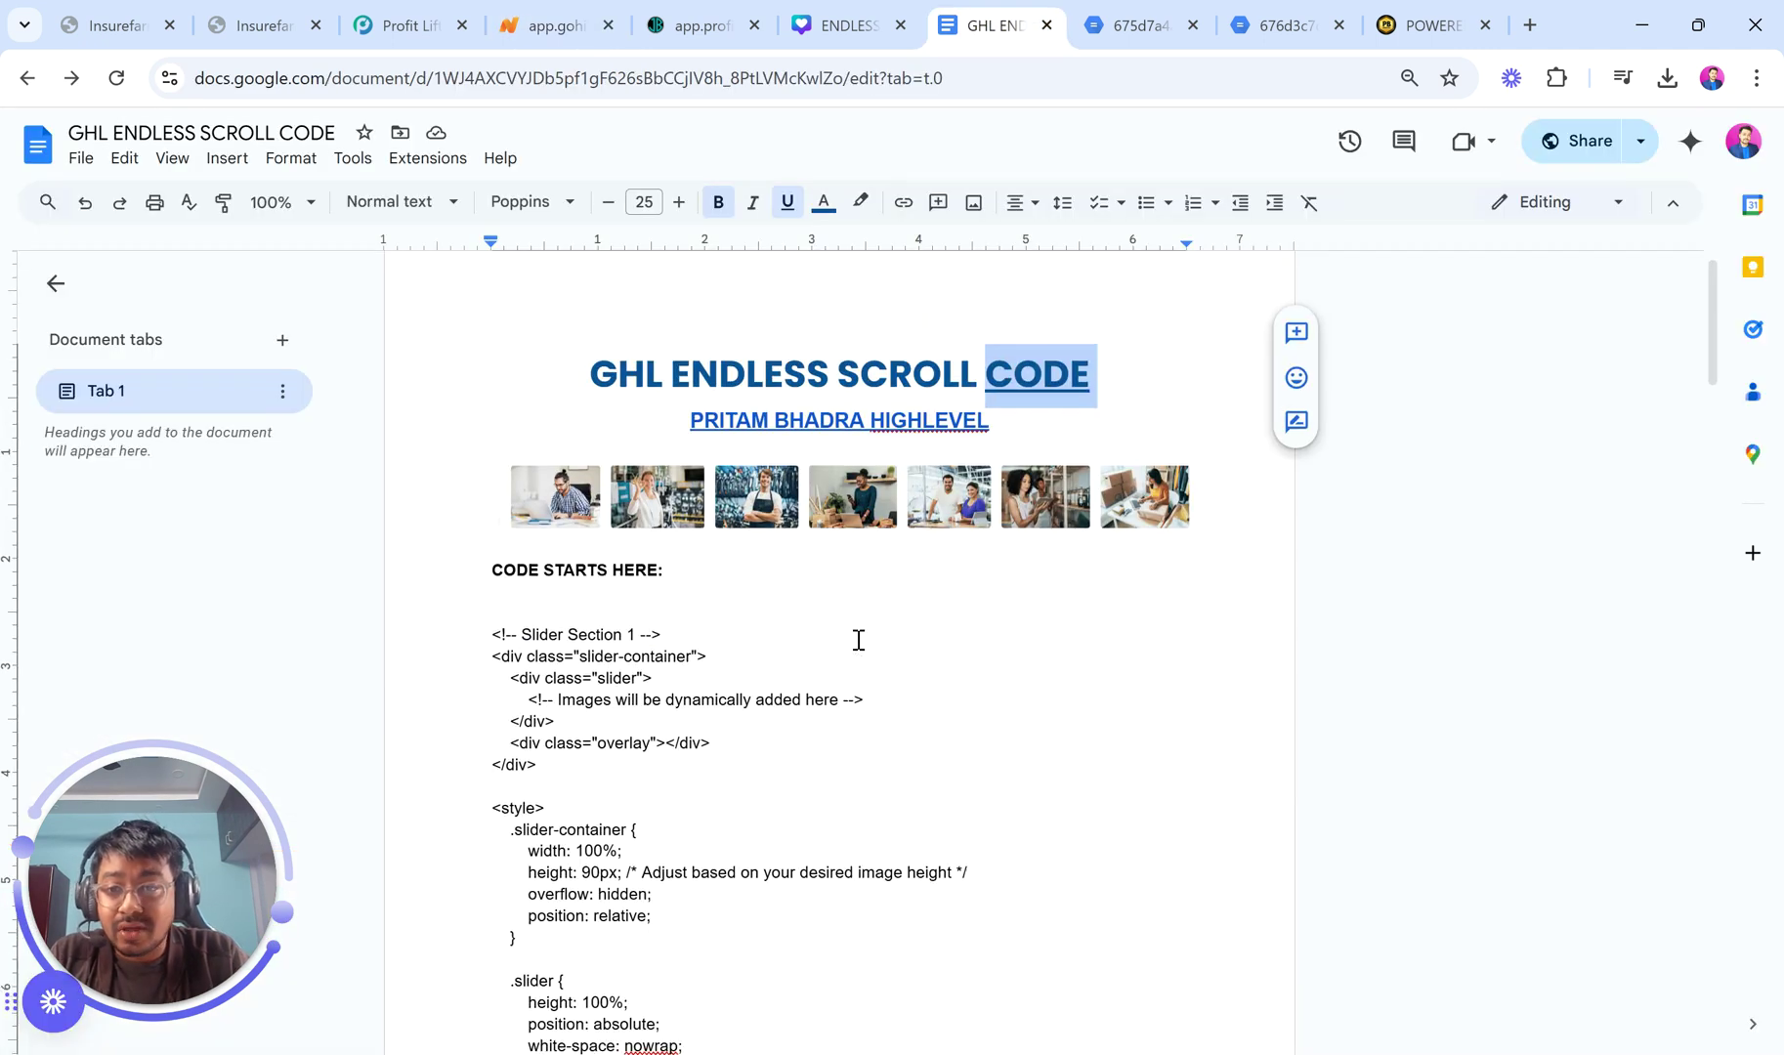
pyautogui.click(1030, 395)
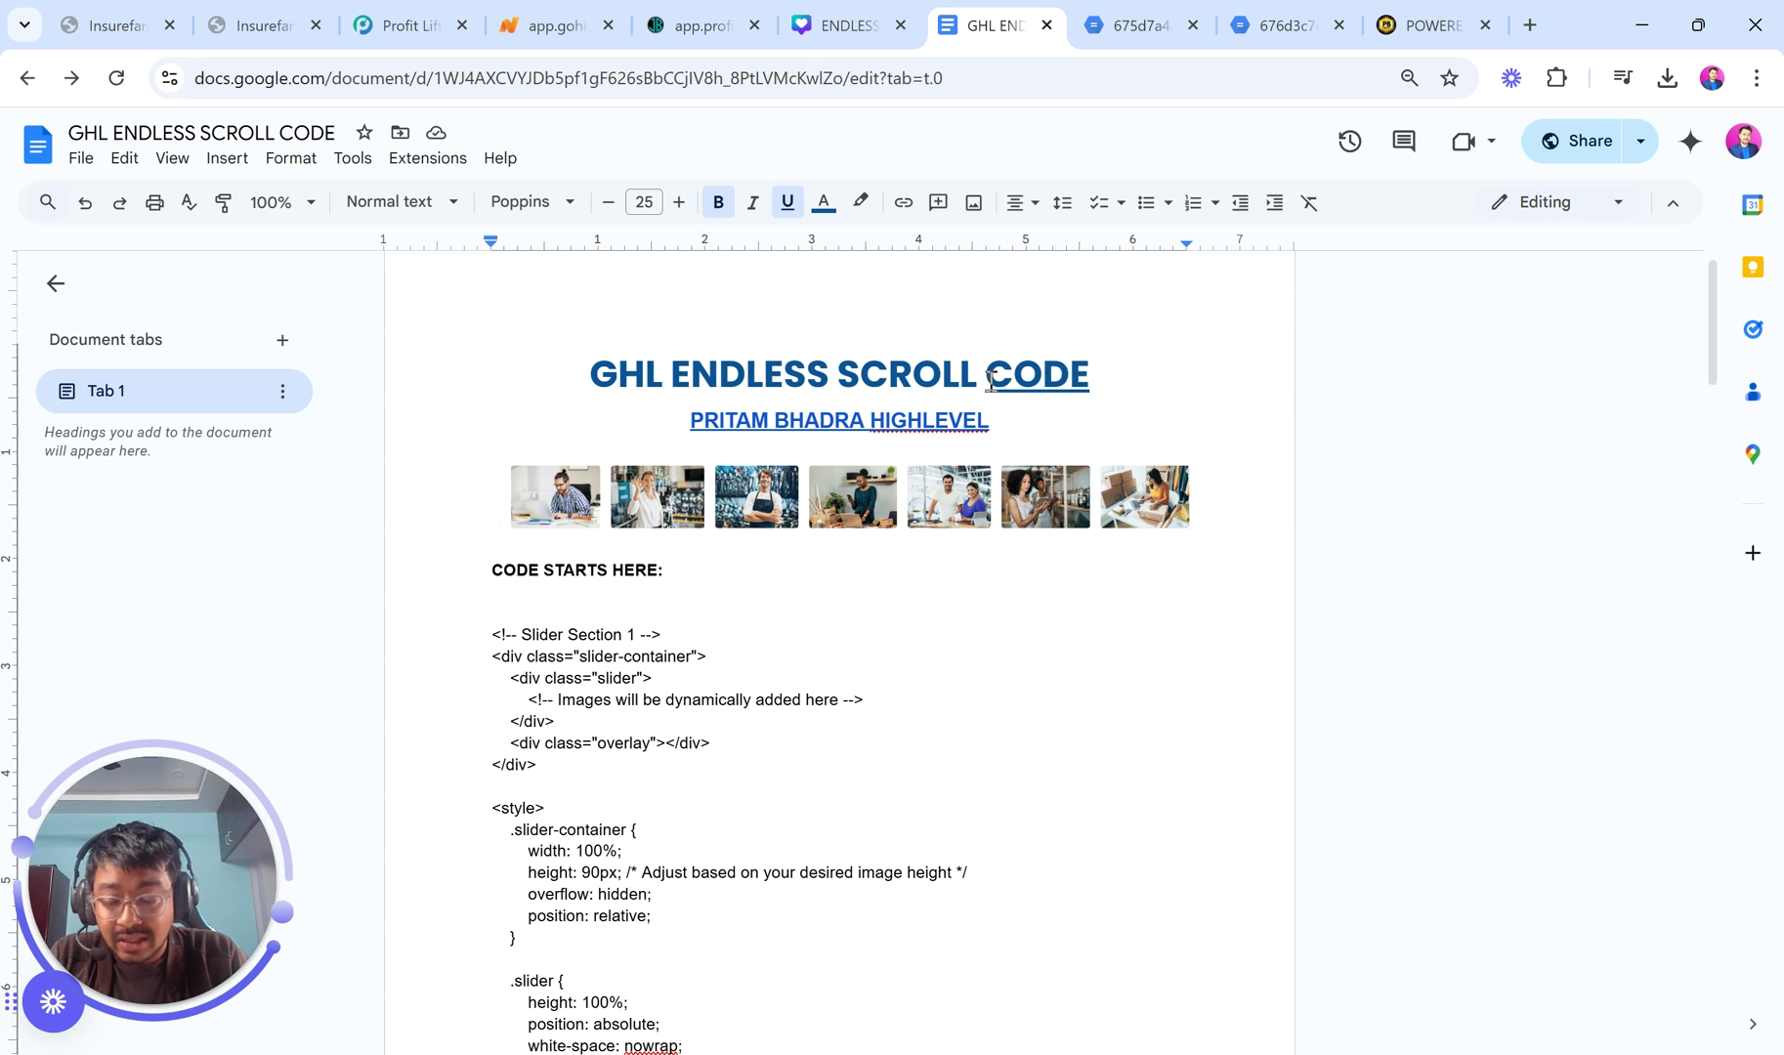
pyautogui.moveTo(990, 382); pyautogui.dragTo(1046, 386)
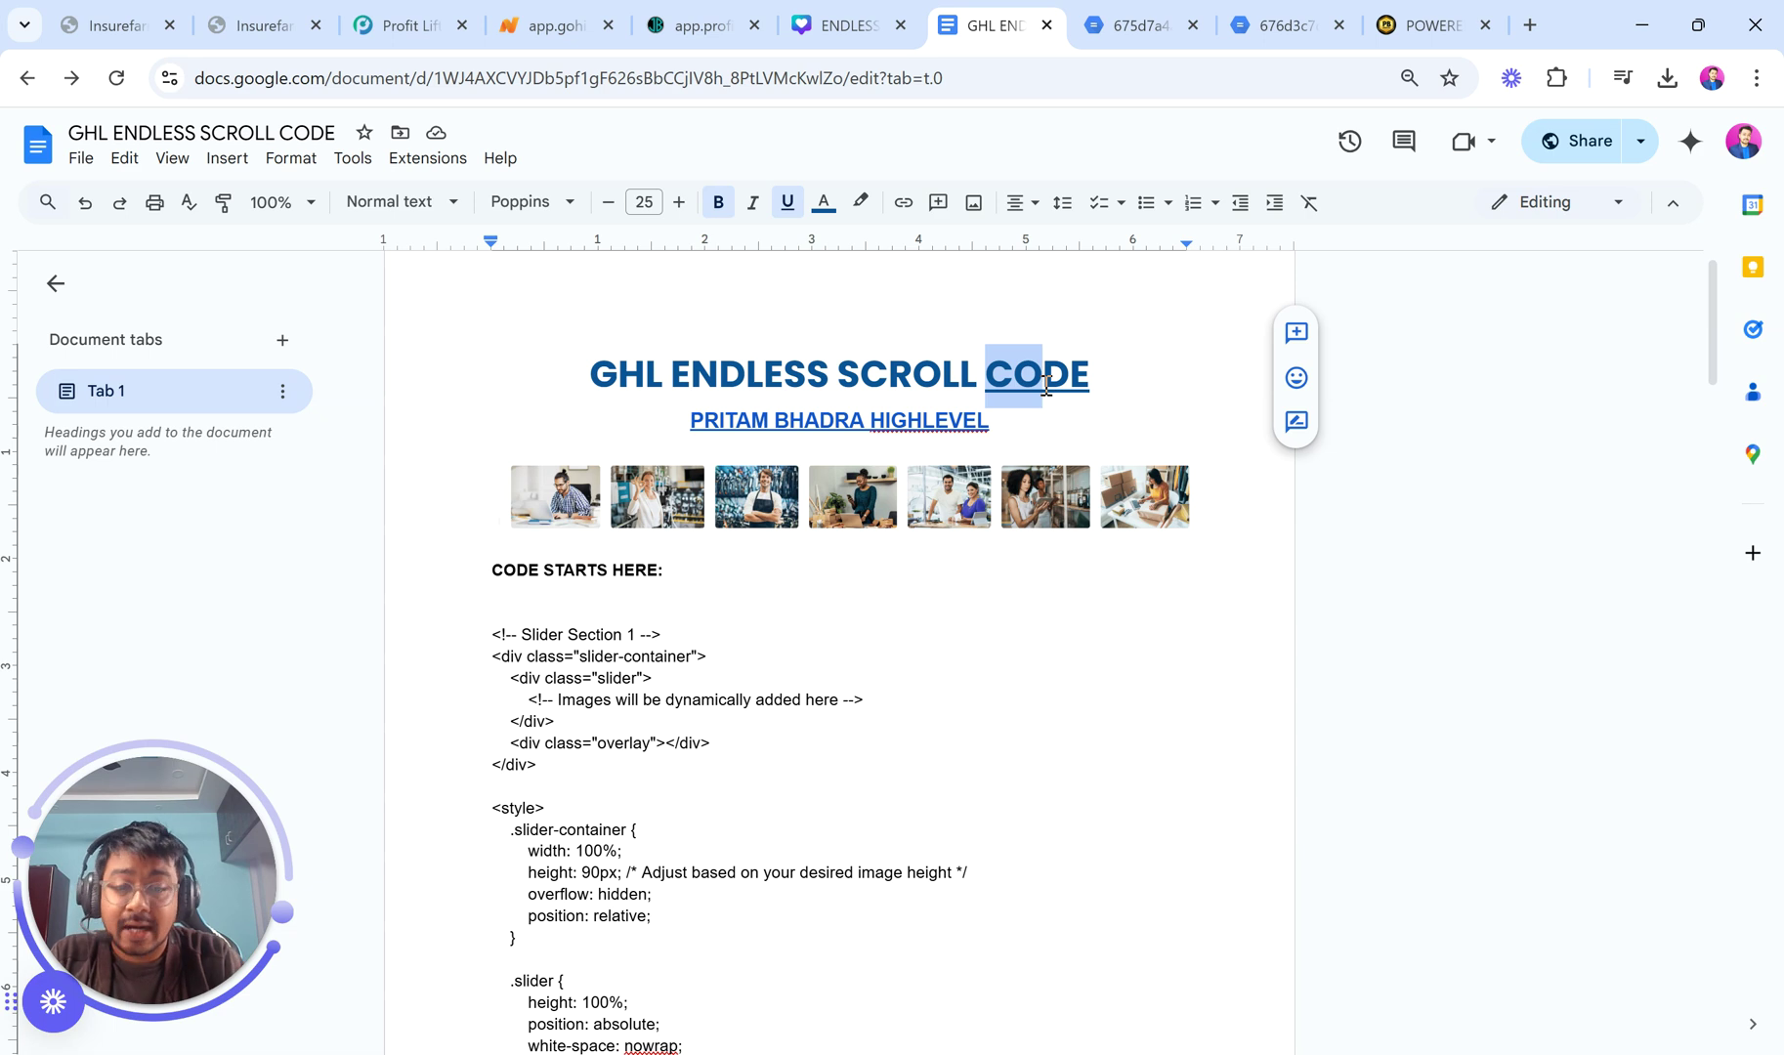
pyautogui.scroll(-1, 1046, 386)
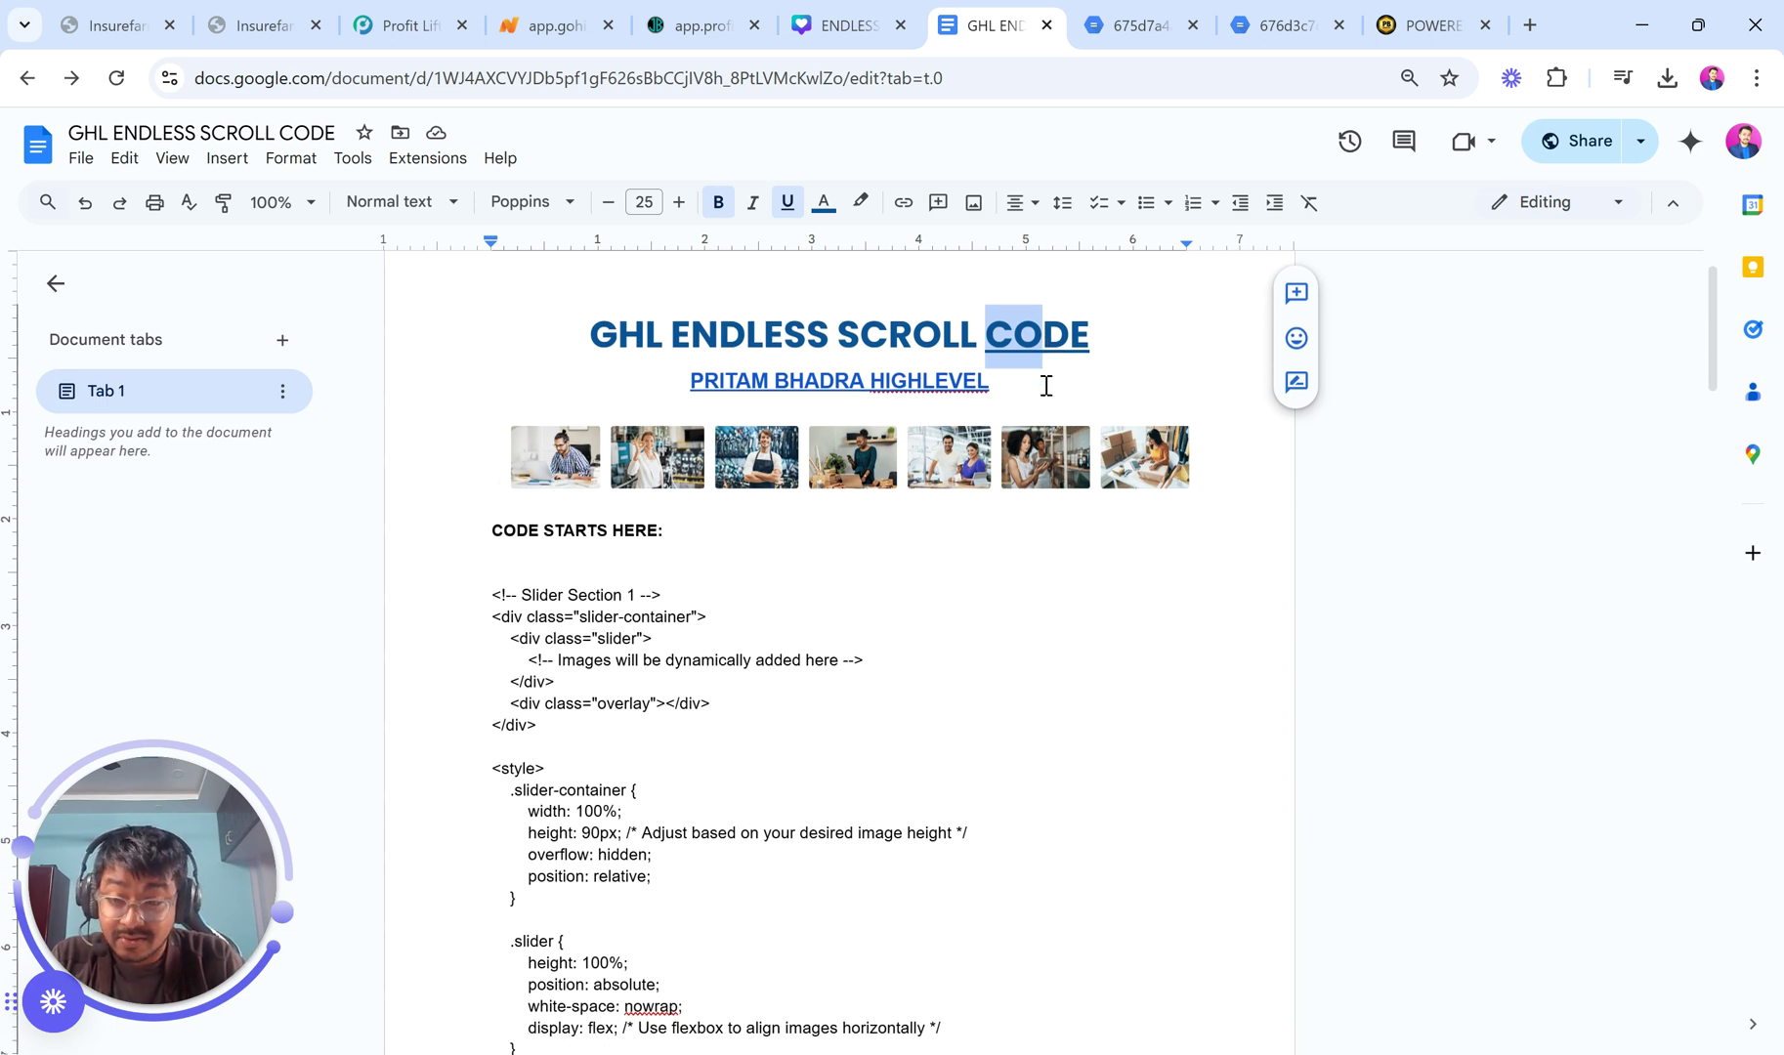
pyautogui.scroll(-1, 1045, 386)
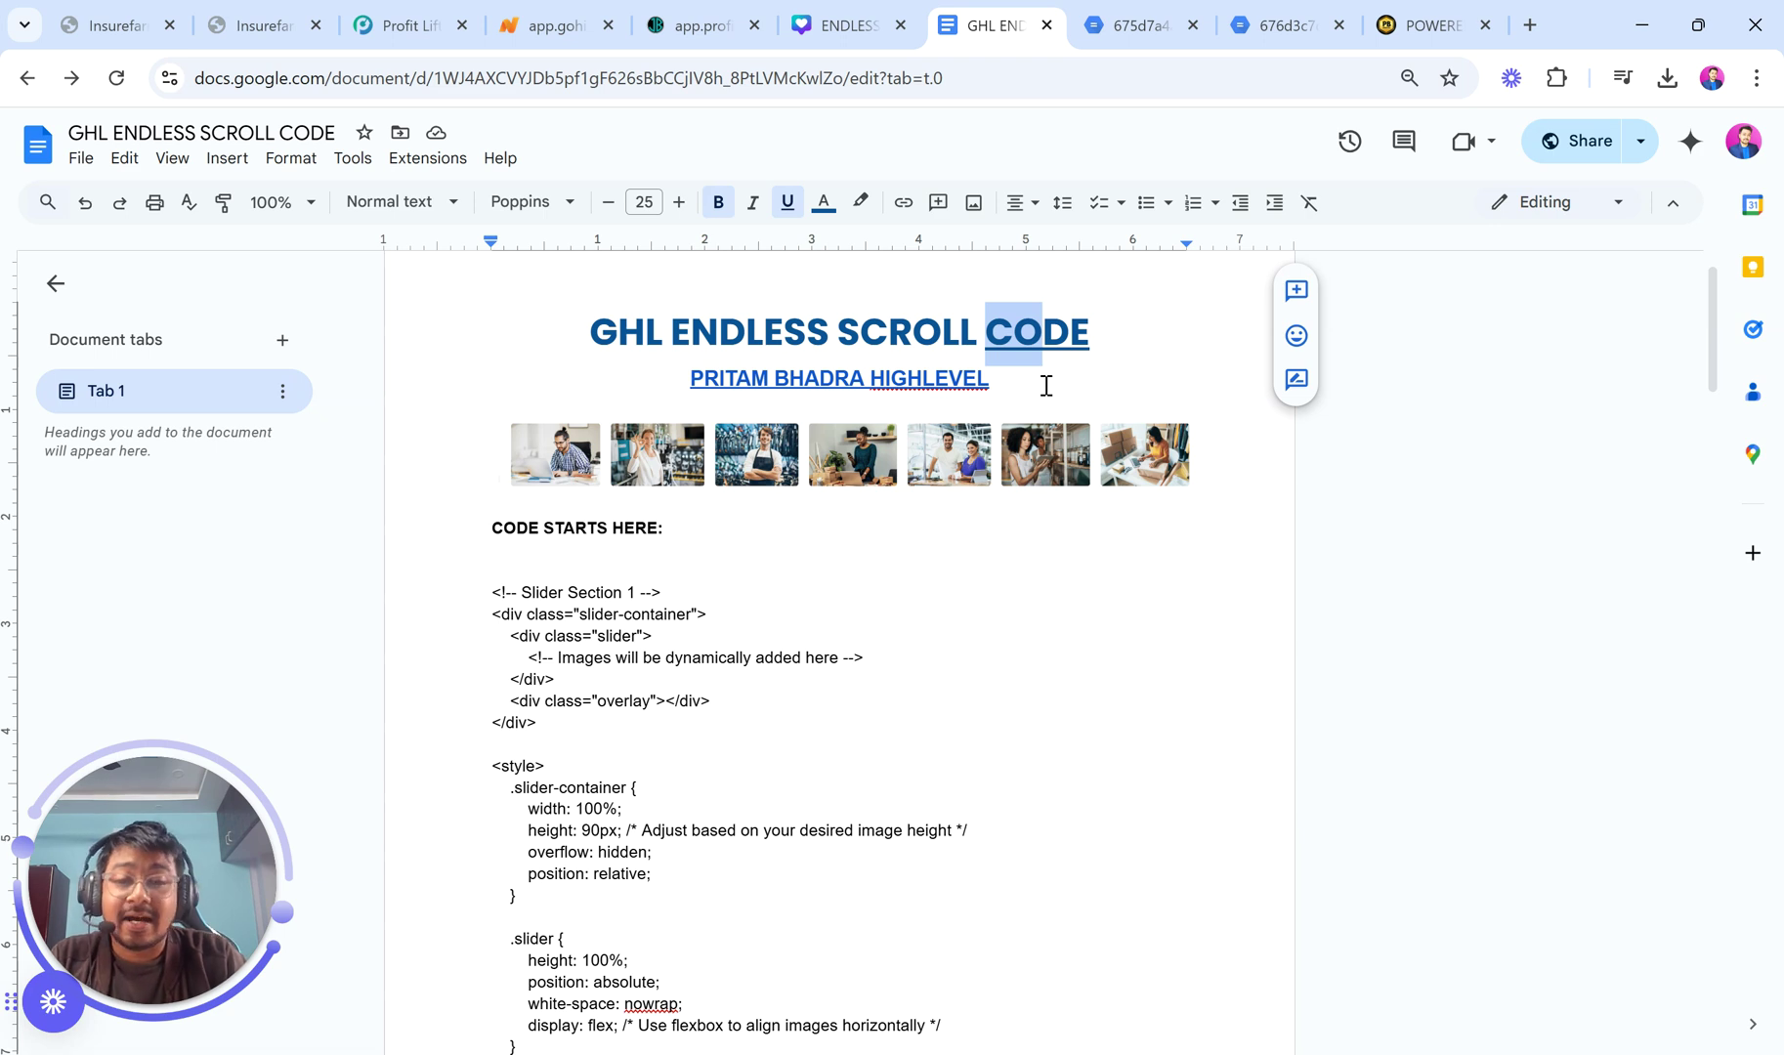
pyautogui.scroll(-3, 1046, 386)
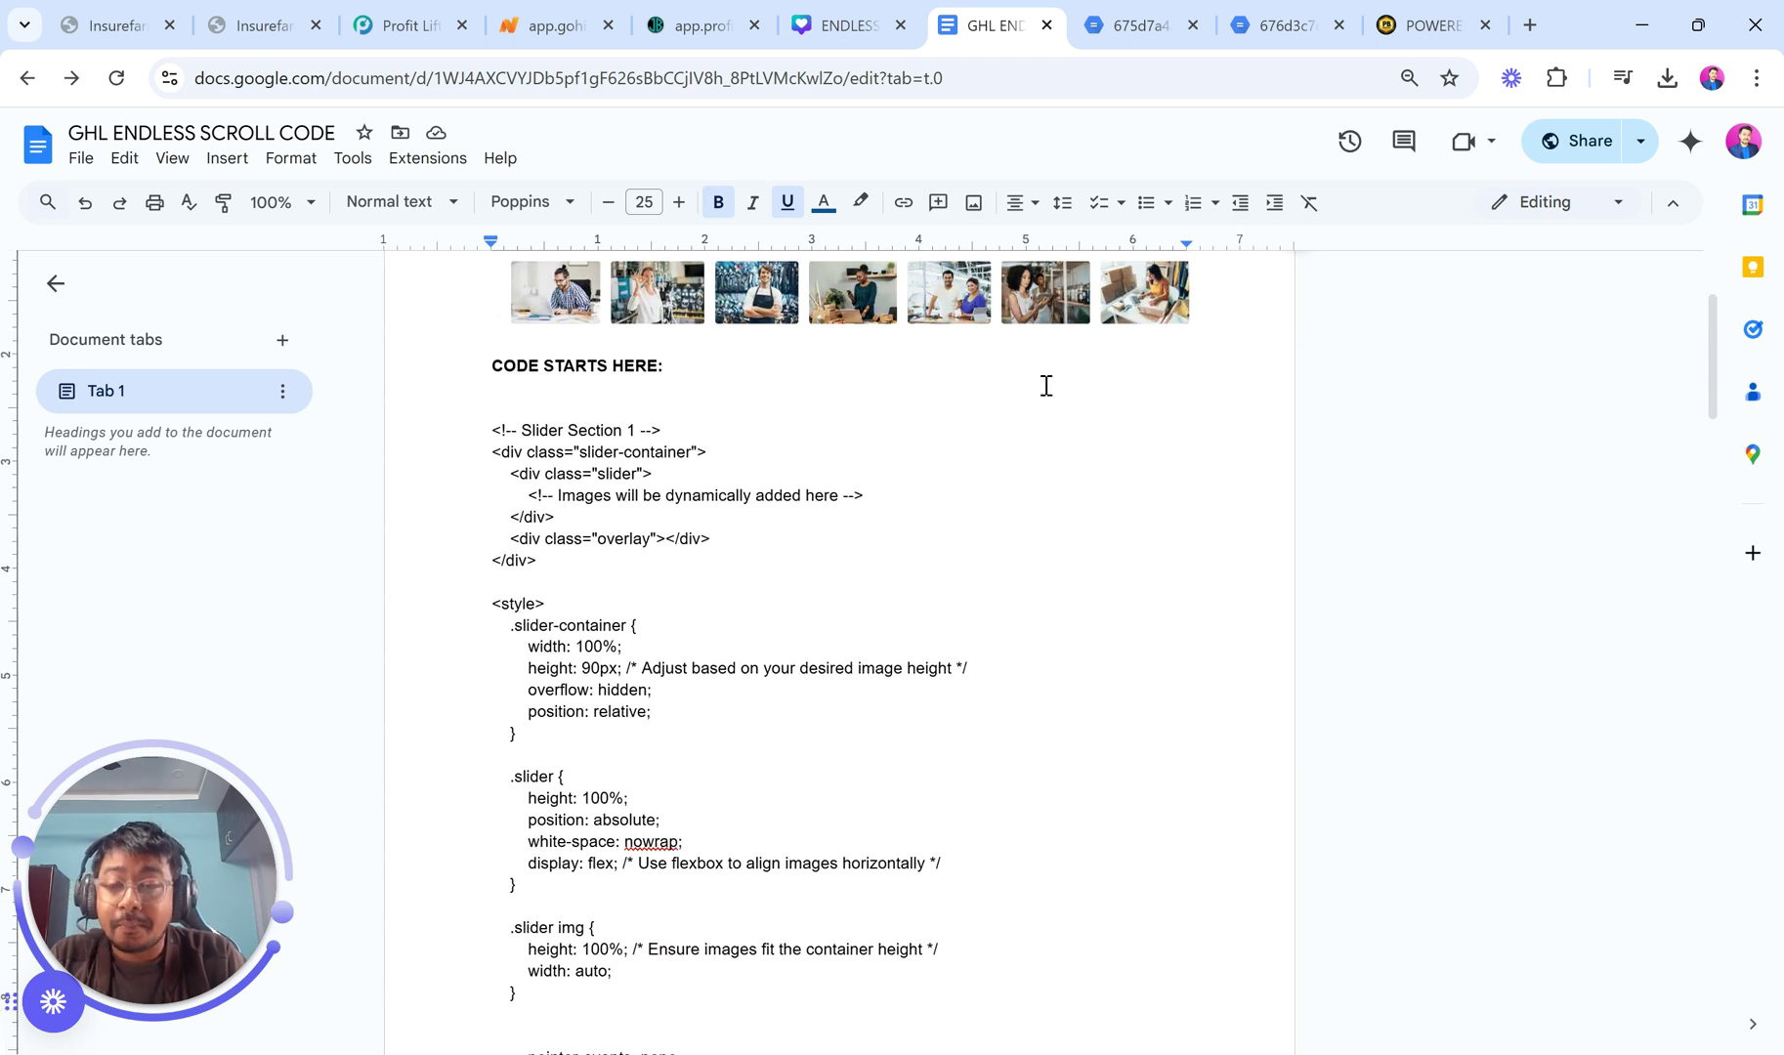
pyautogui.scroll(5, 1046, 386)
pyautogui.scroll(-1, 897, 476)
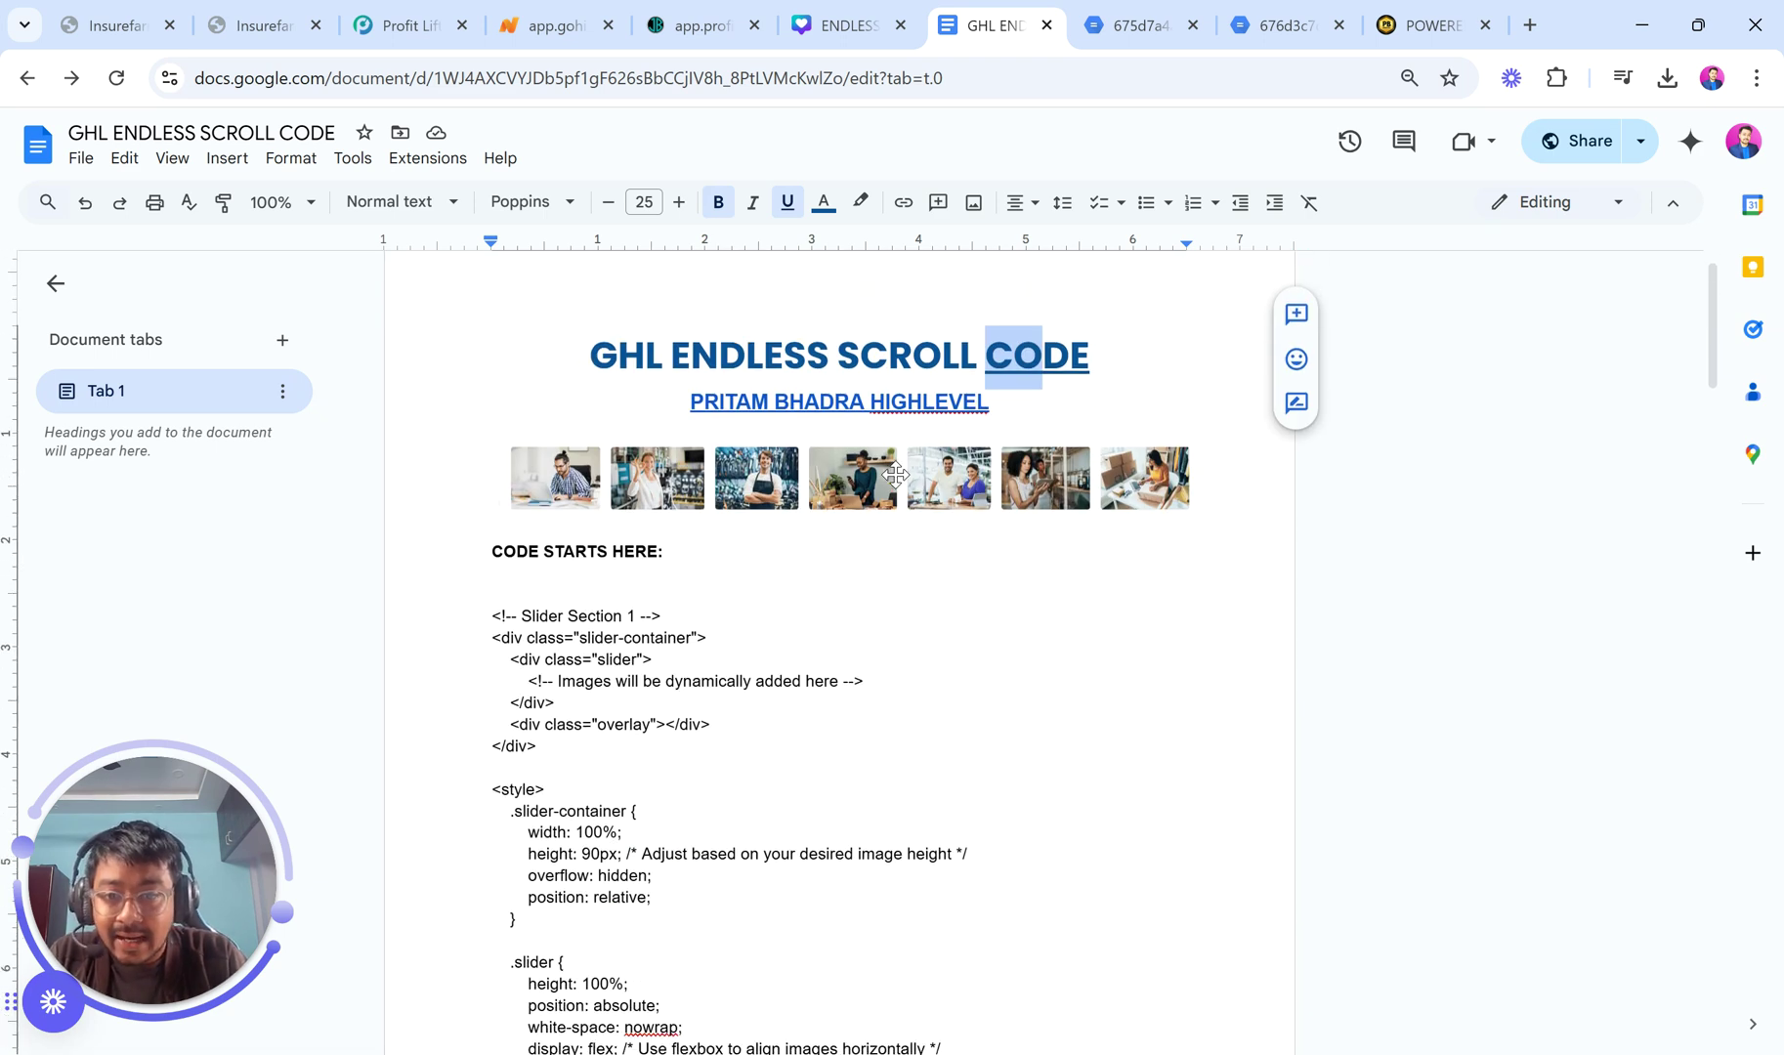
pyautogui.moveTo(590, 354); pyautogui.dragTo(1103, 356)
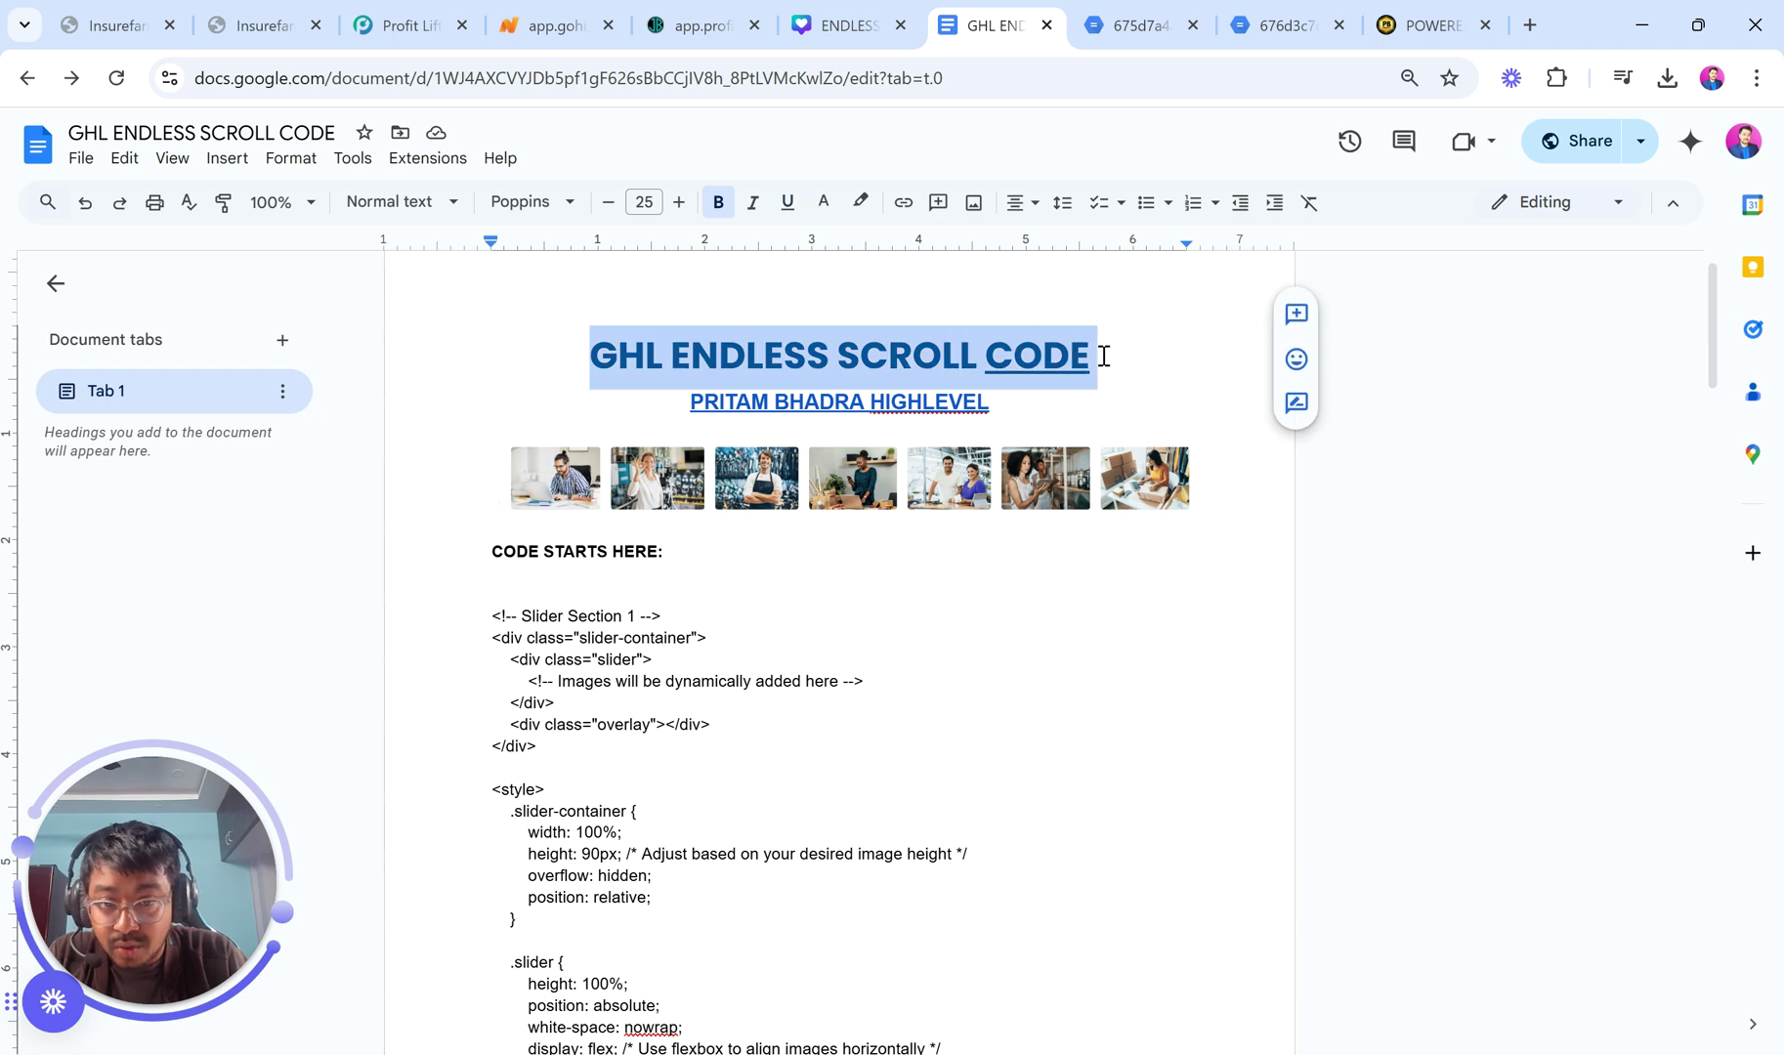
pyautogui.click(1104, 356)
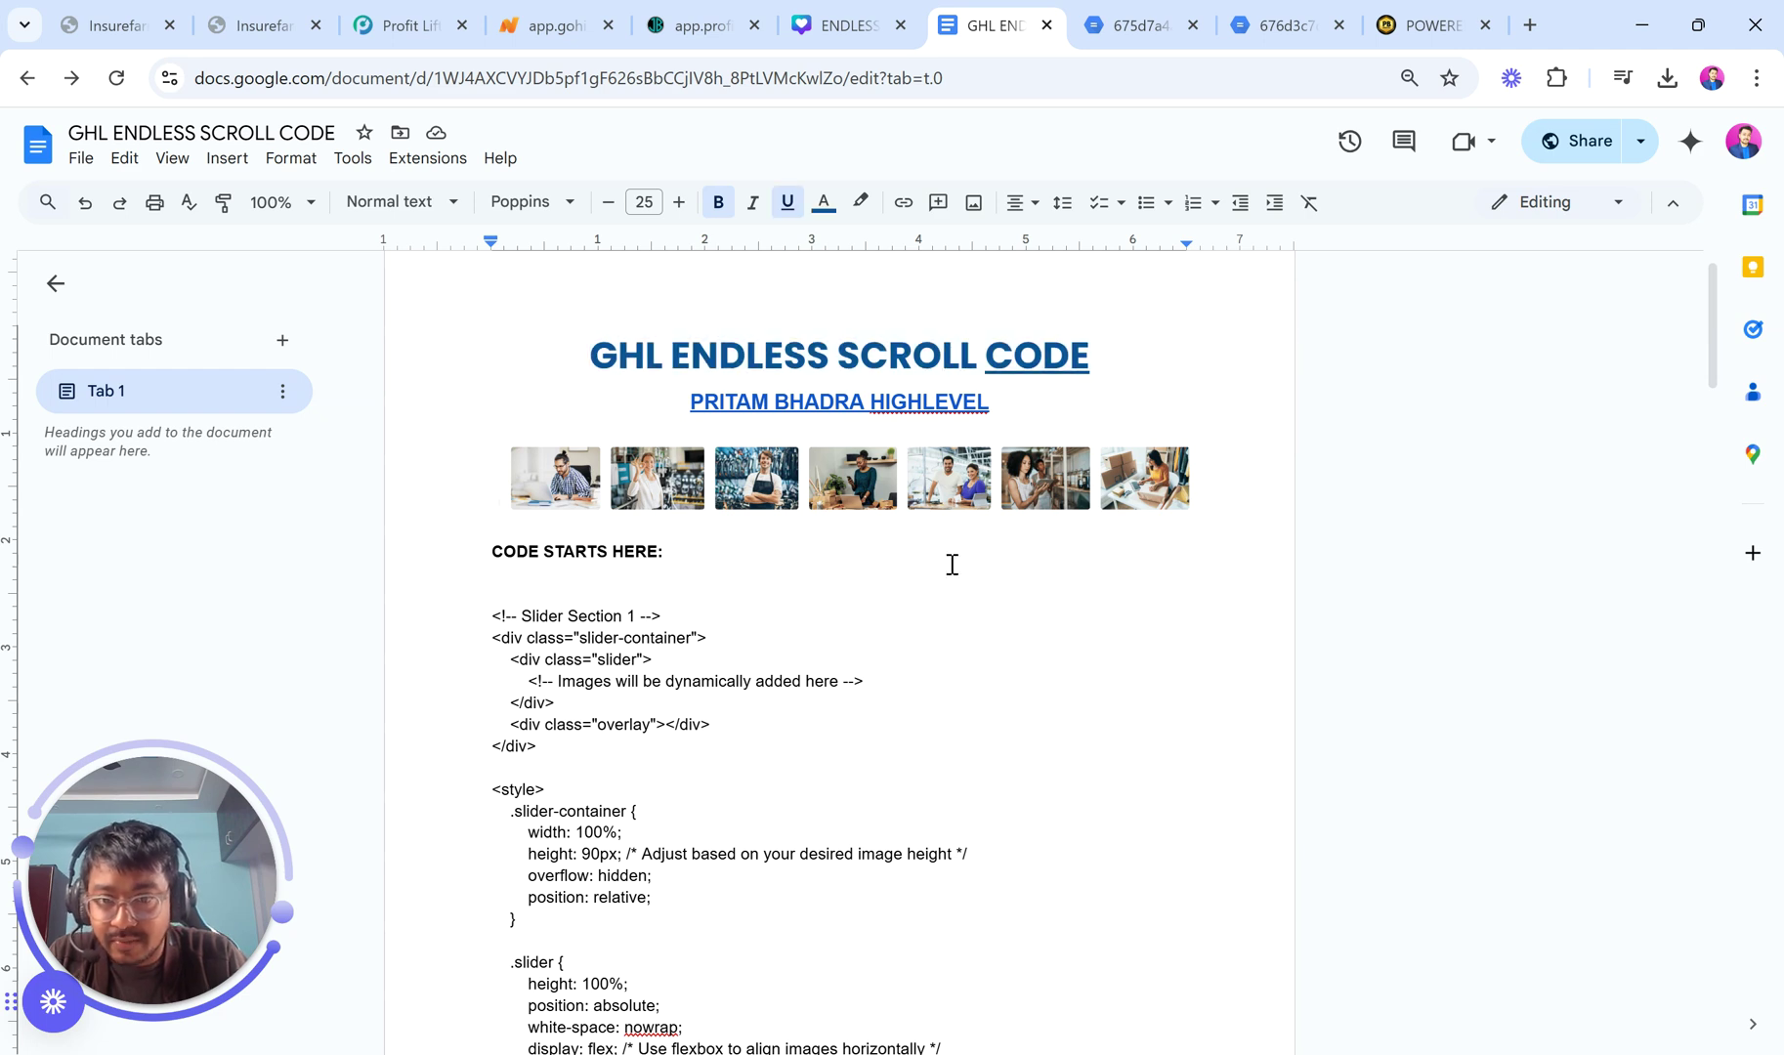
# Scroll the document down to the Slider Section 1 code, clearing the image selection.
pyautogui.scroll(-1, 688, 475)
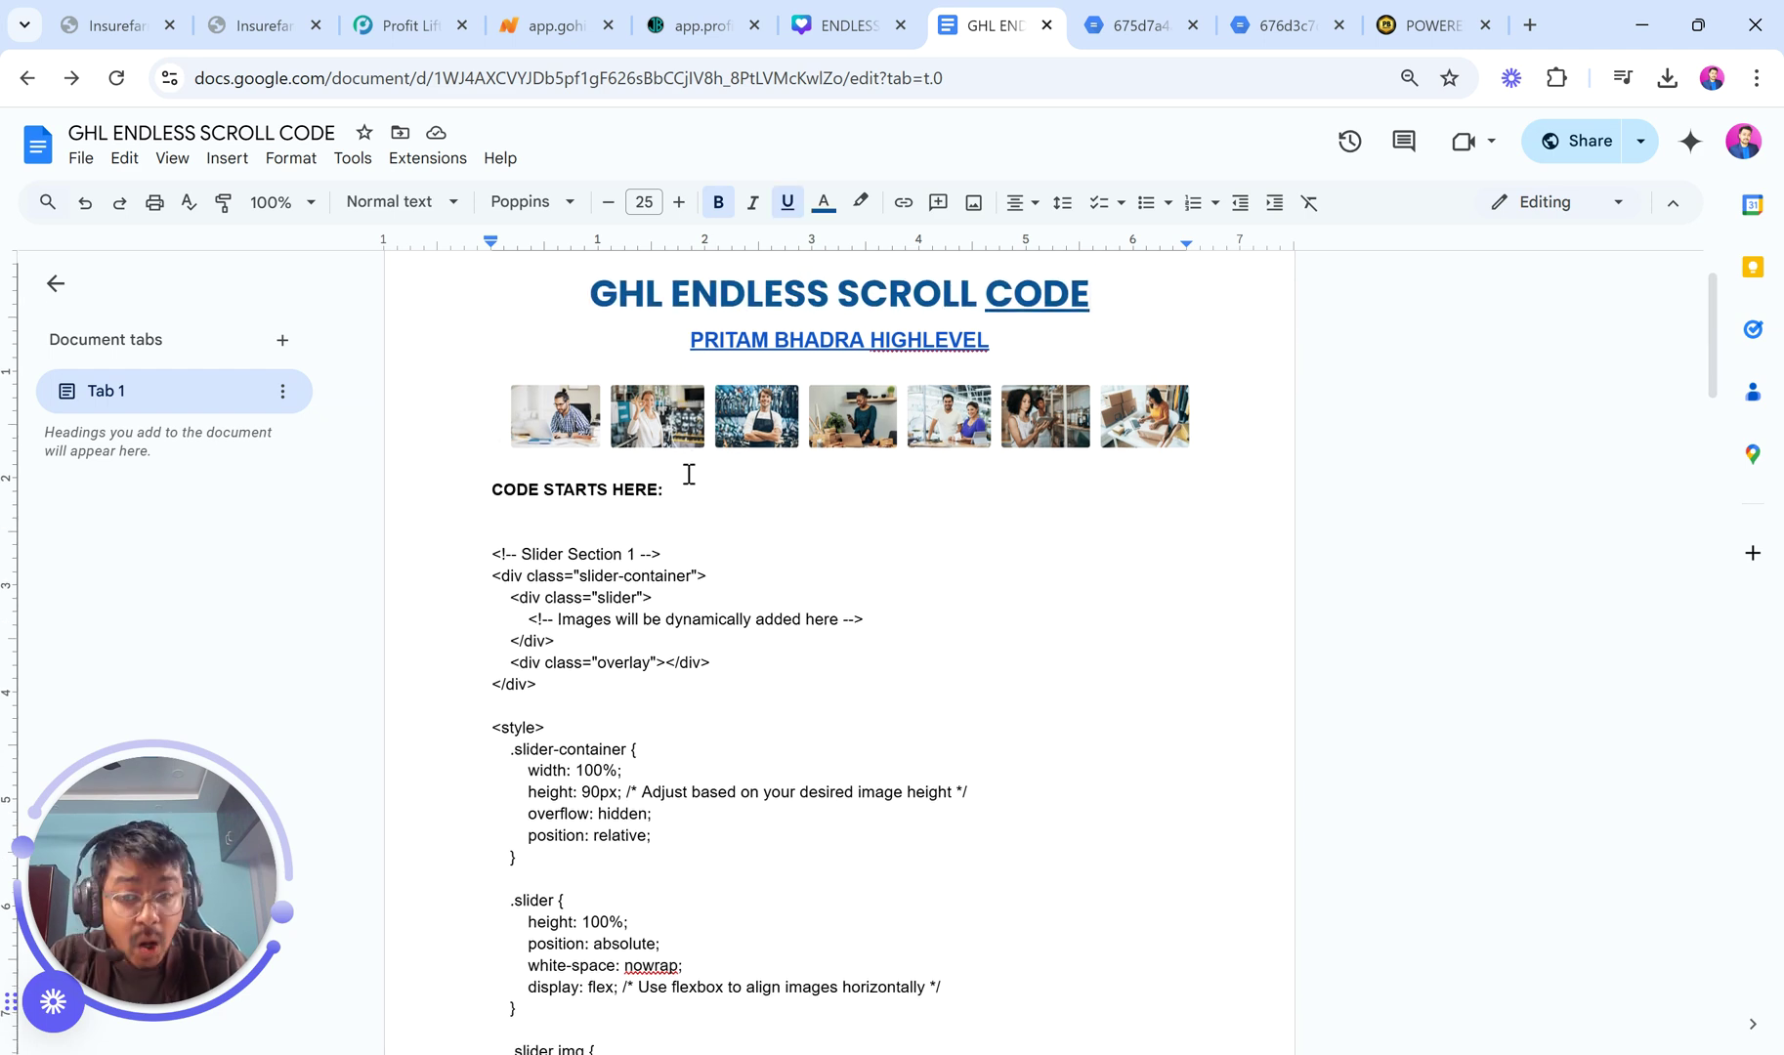
pyautogui.scroll(2, 683, 424)
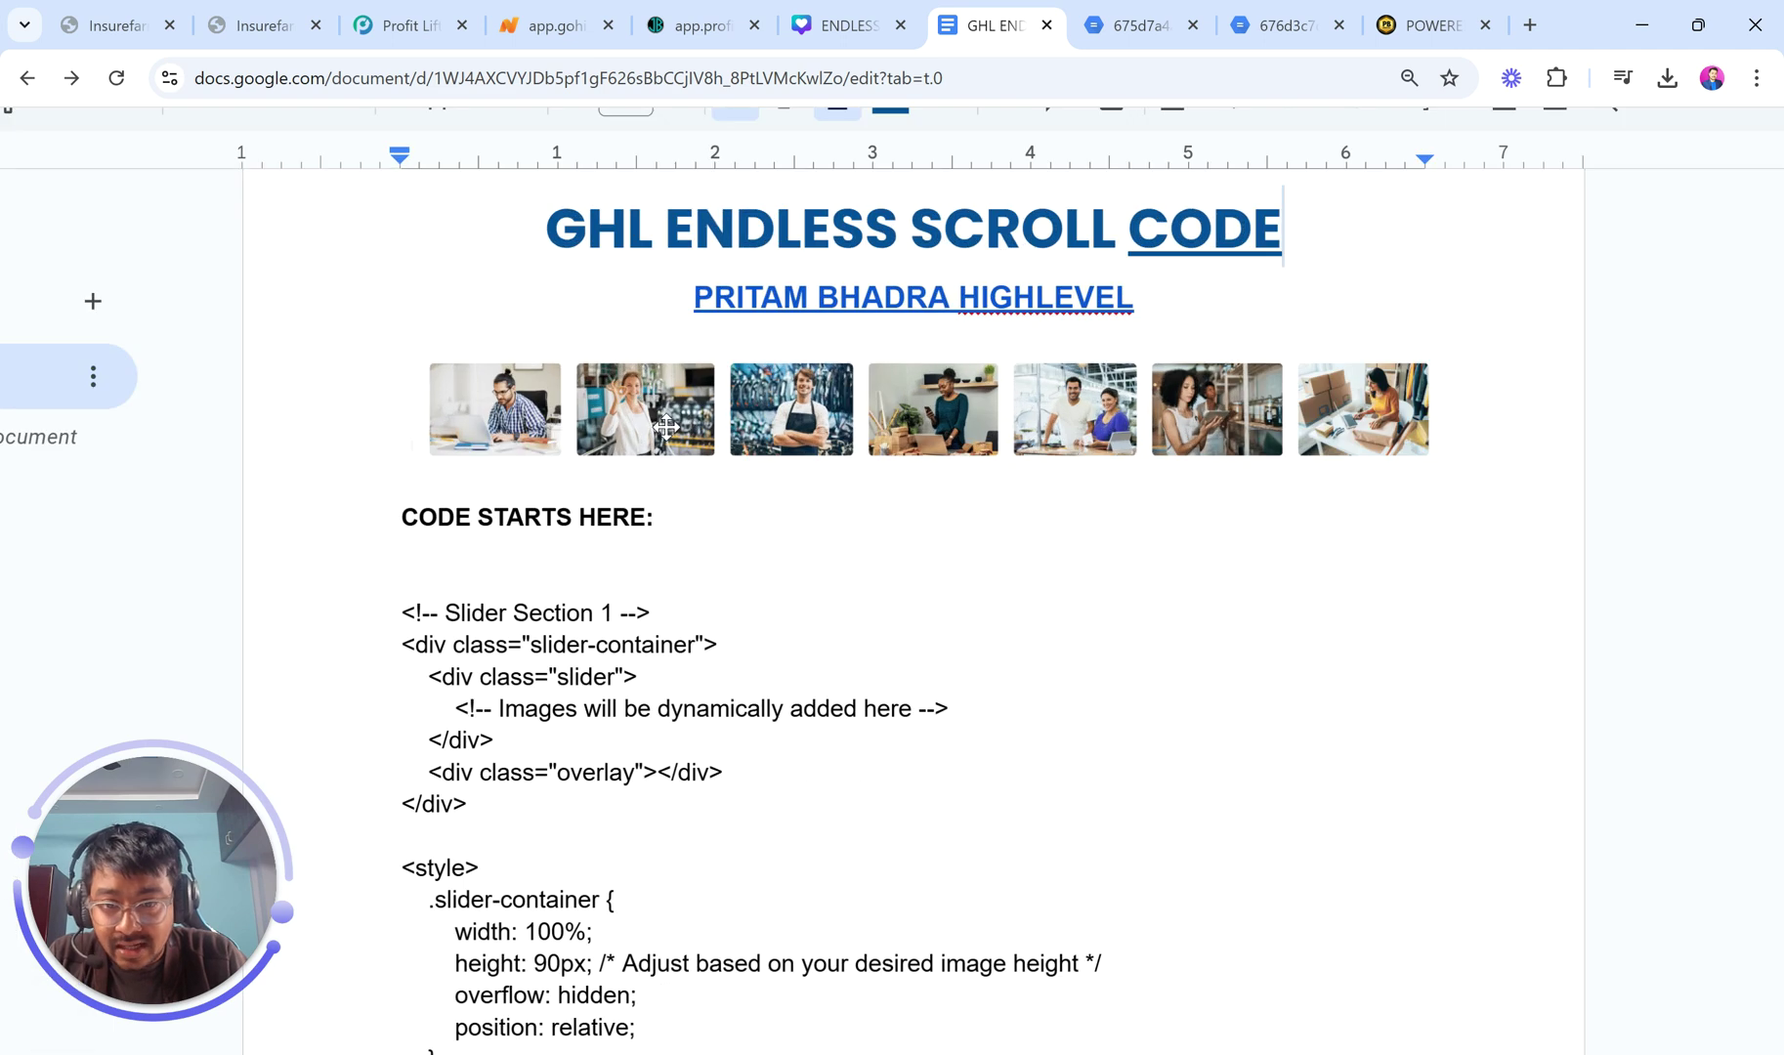
pyautogui.click(674, 425)
pyautogui.scroll(-1, 669, 437)
pyautogui.scroll(-2, 668, 438)
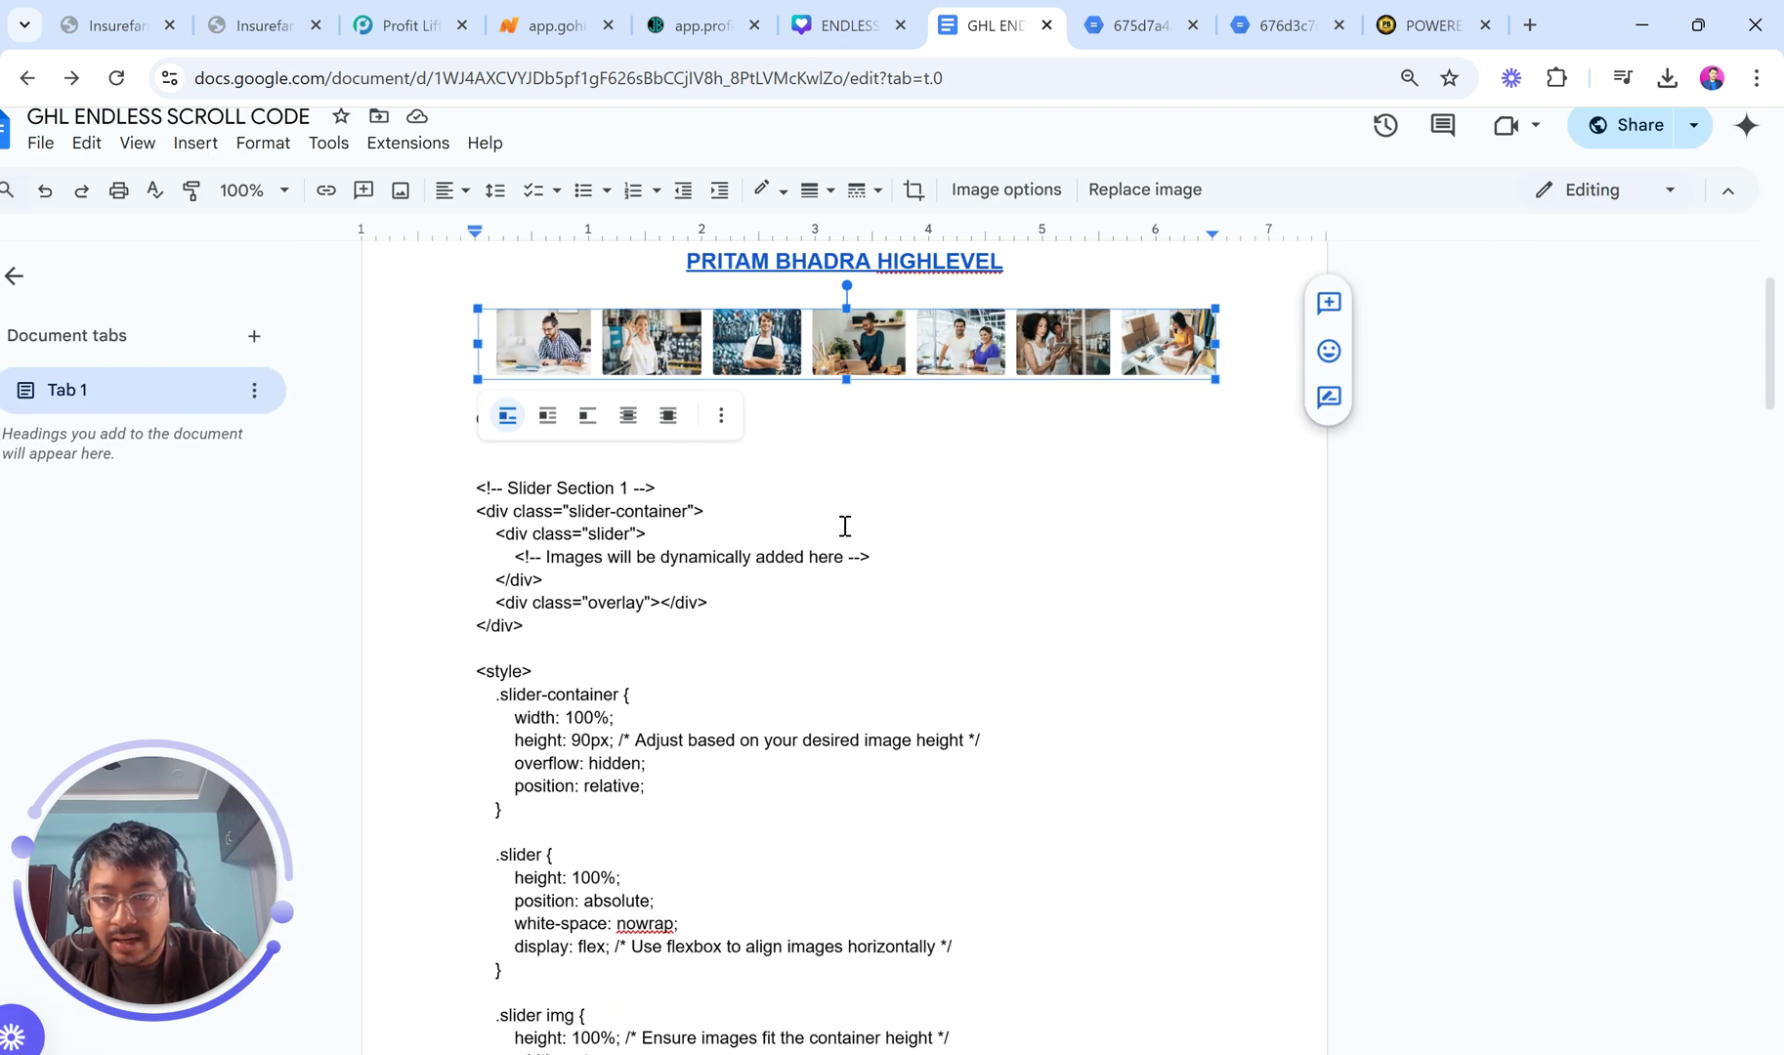
pyautogui.click(844, 521)
pyautogui.scroll(2, 484, 411)
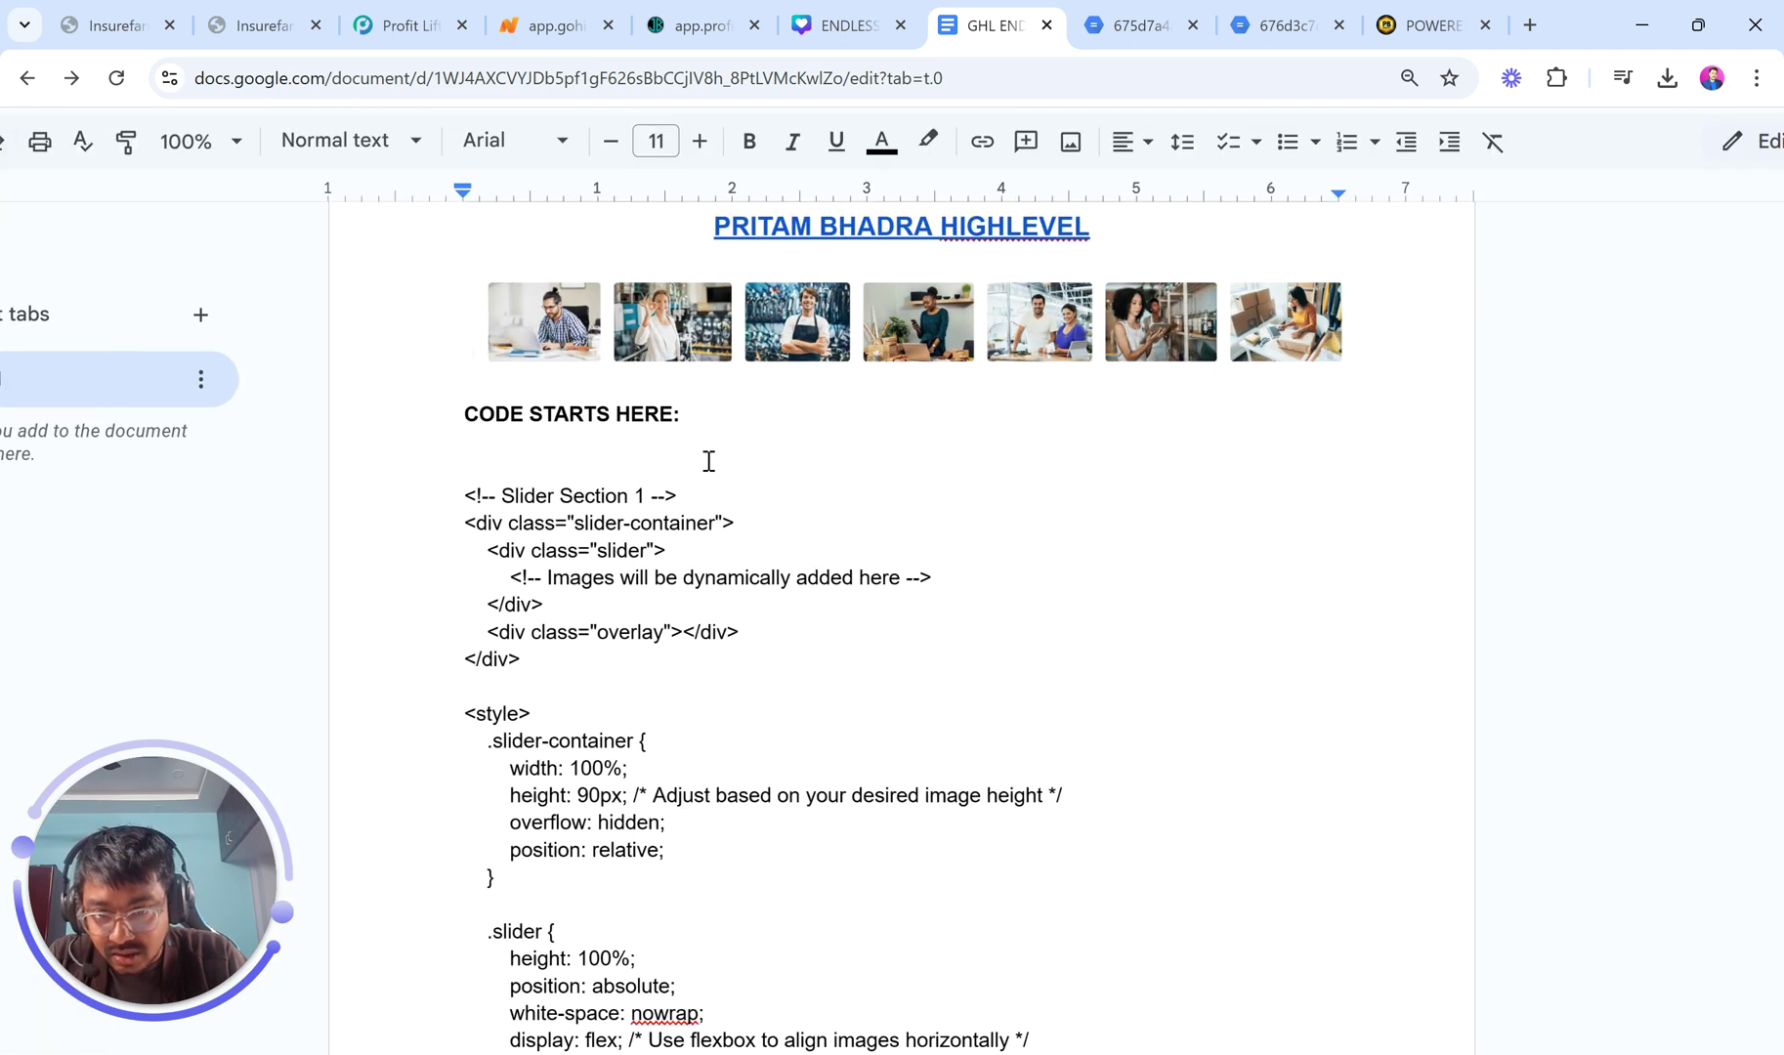
pyautogui.scroll(-2, 709, 466)
pyautogui.scroll(-2, 593, 403)
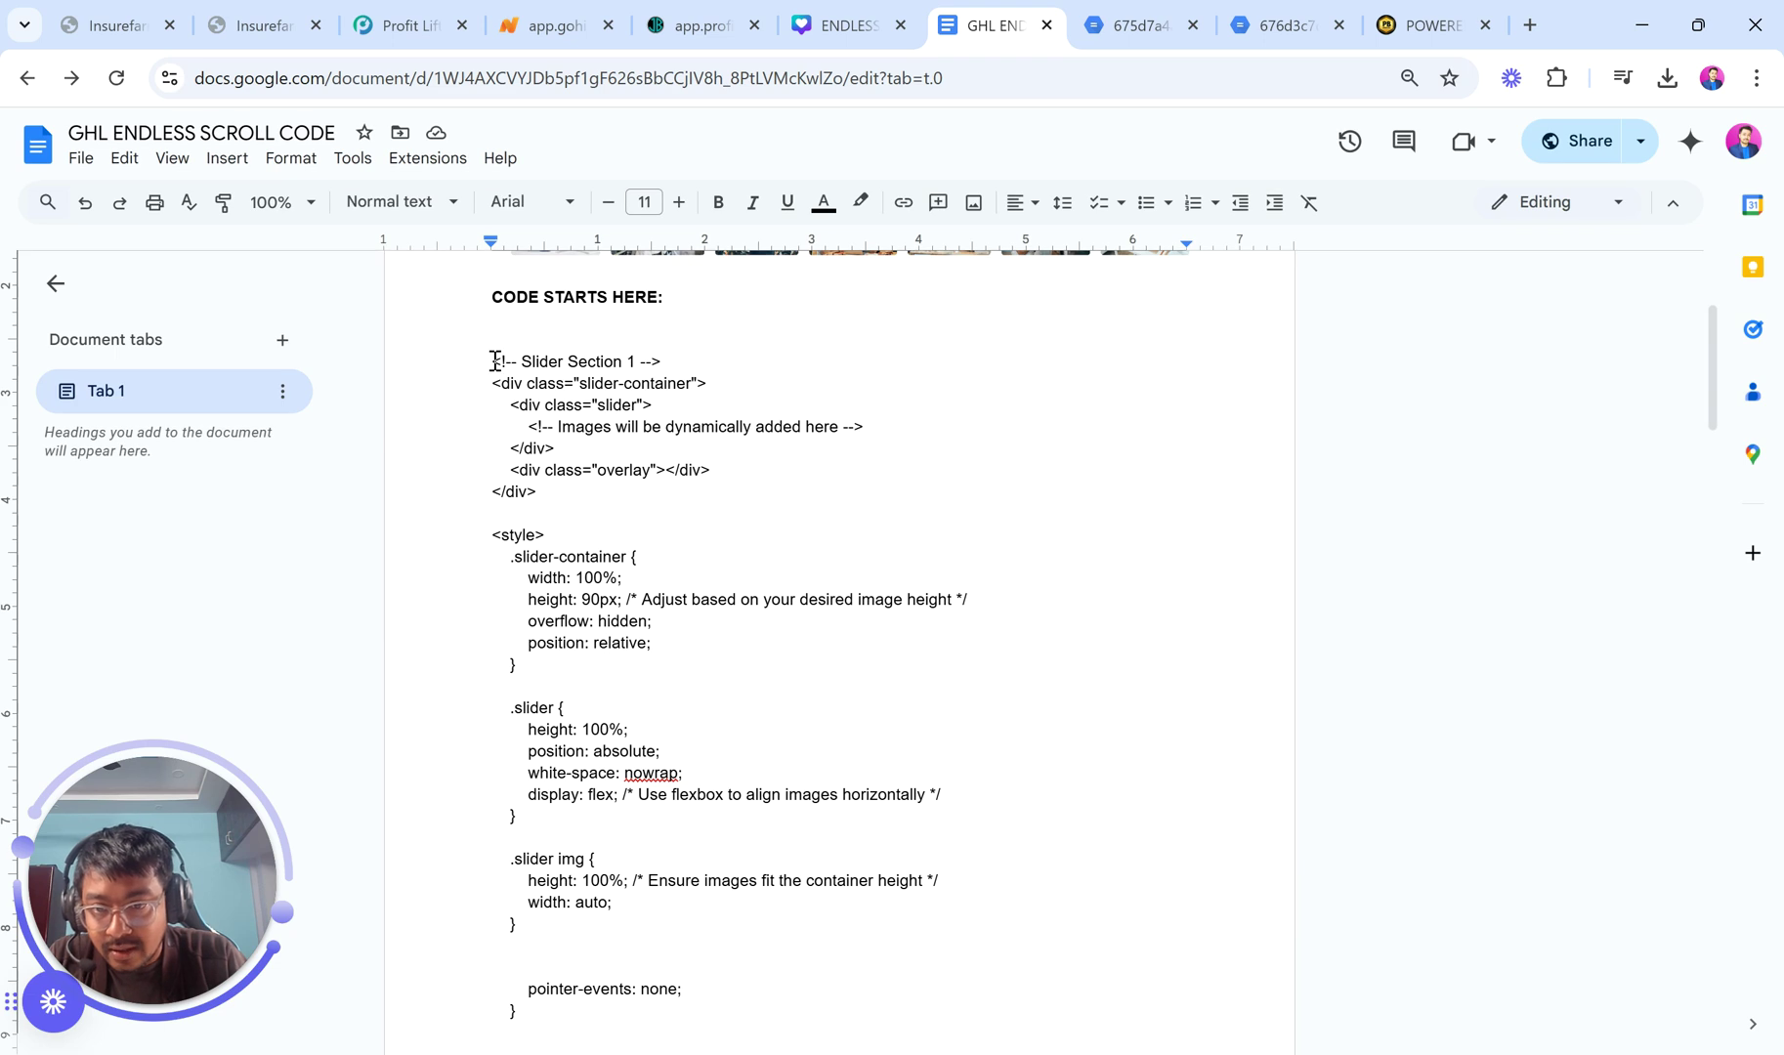
# Copy the slider code from <!-- Slider Section 1 --> through </script>.
pyautogui.moveTo(498, 361); pyautogui.dragTo(567, 458)
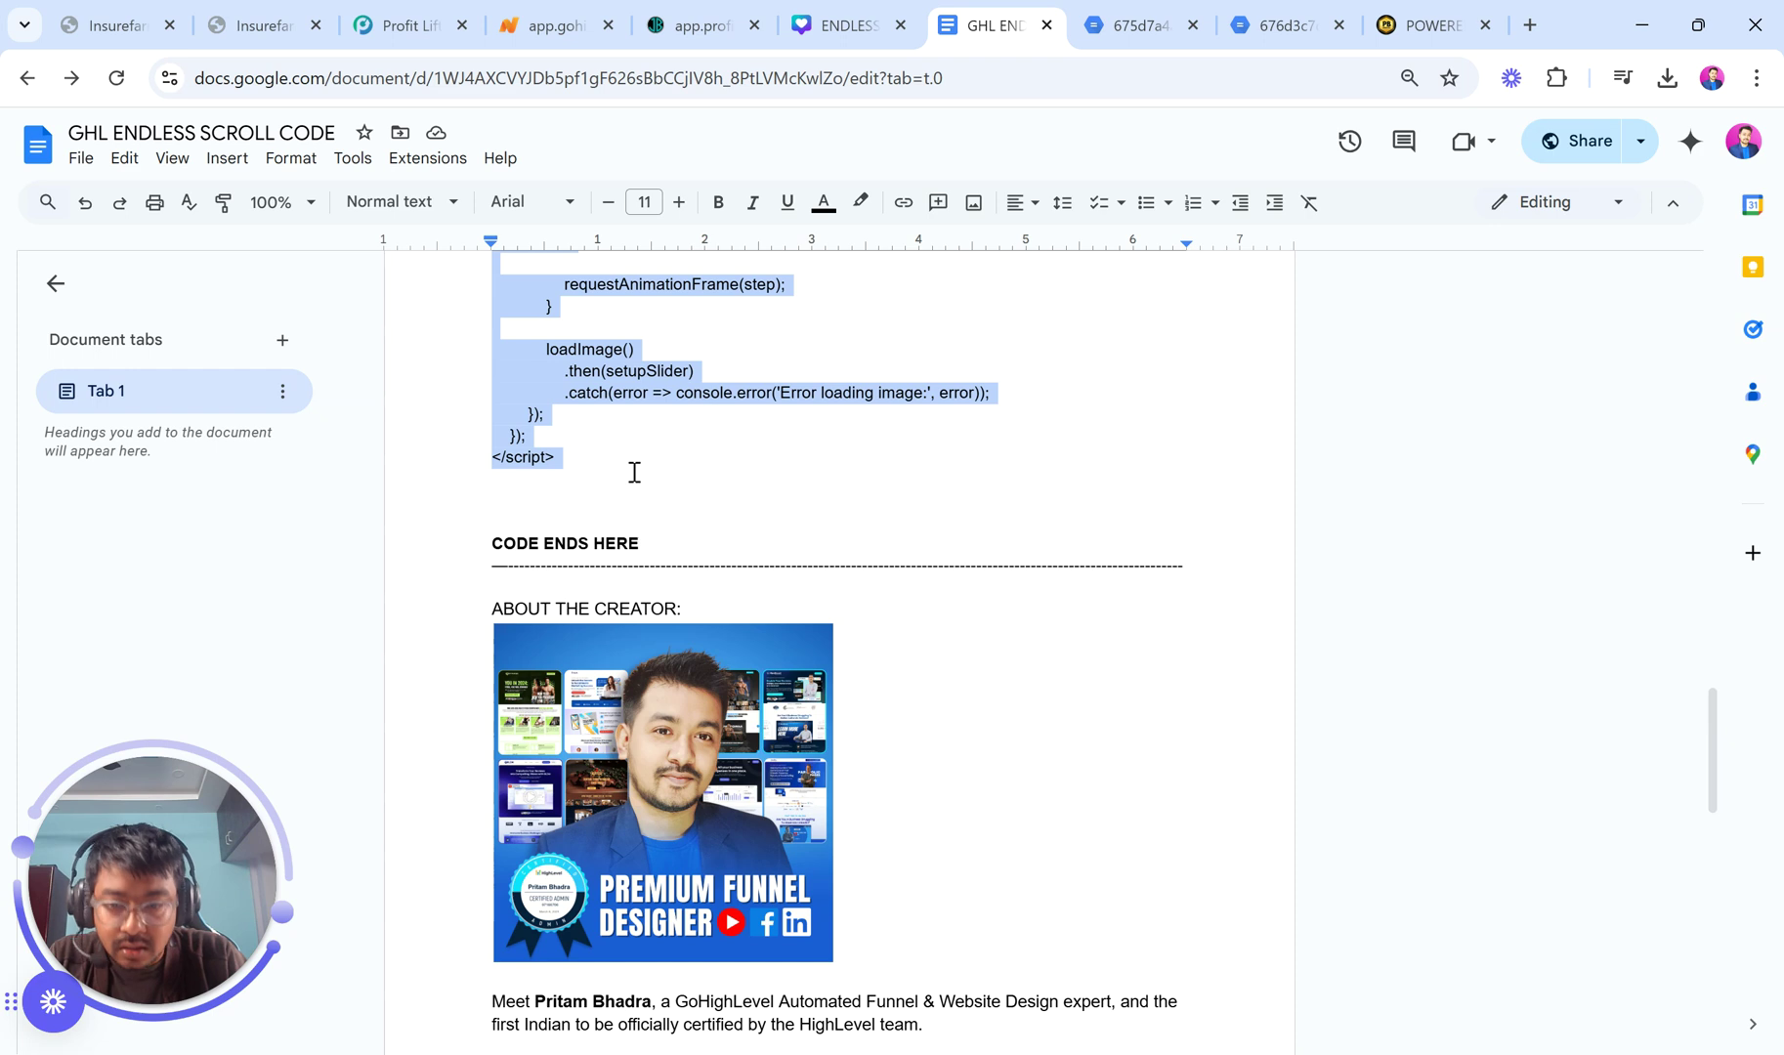
pyautogui.scroll(12, 633, 472)
pyautogui.scroll(10, 634, 472)
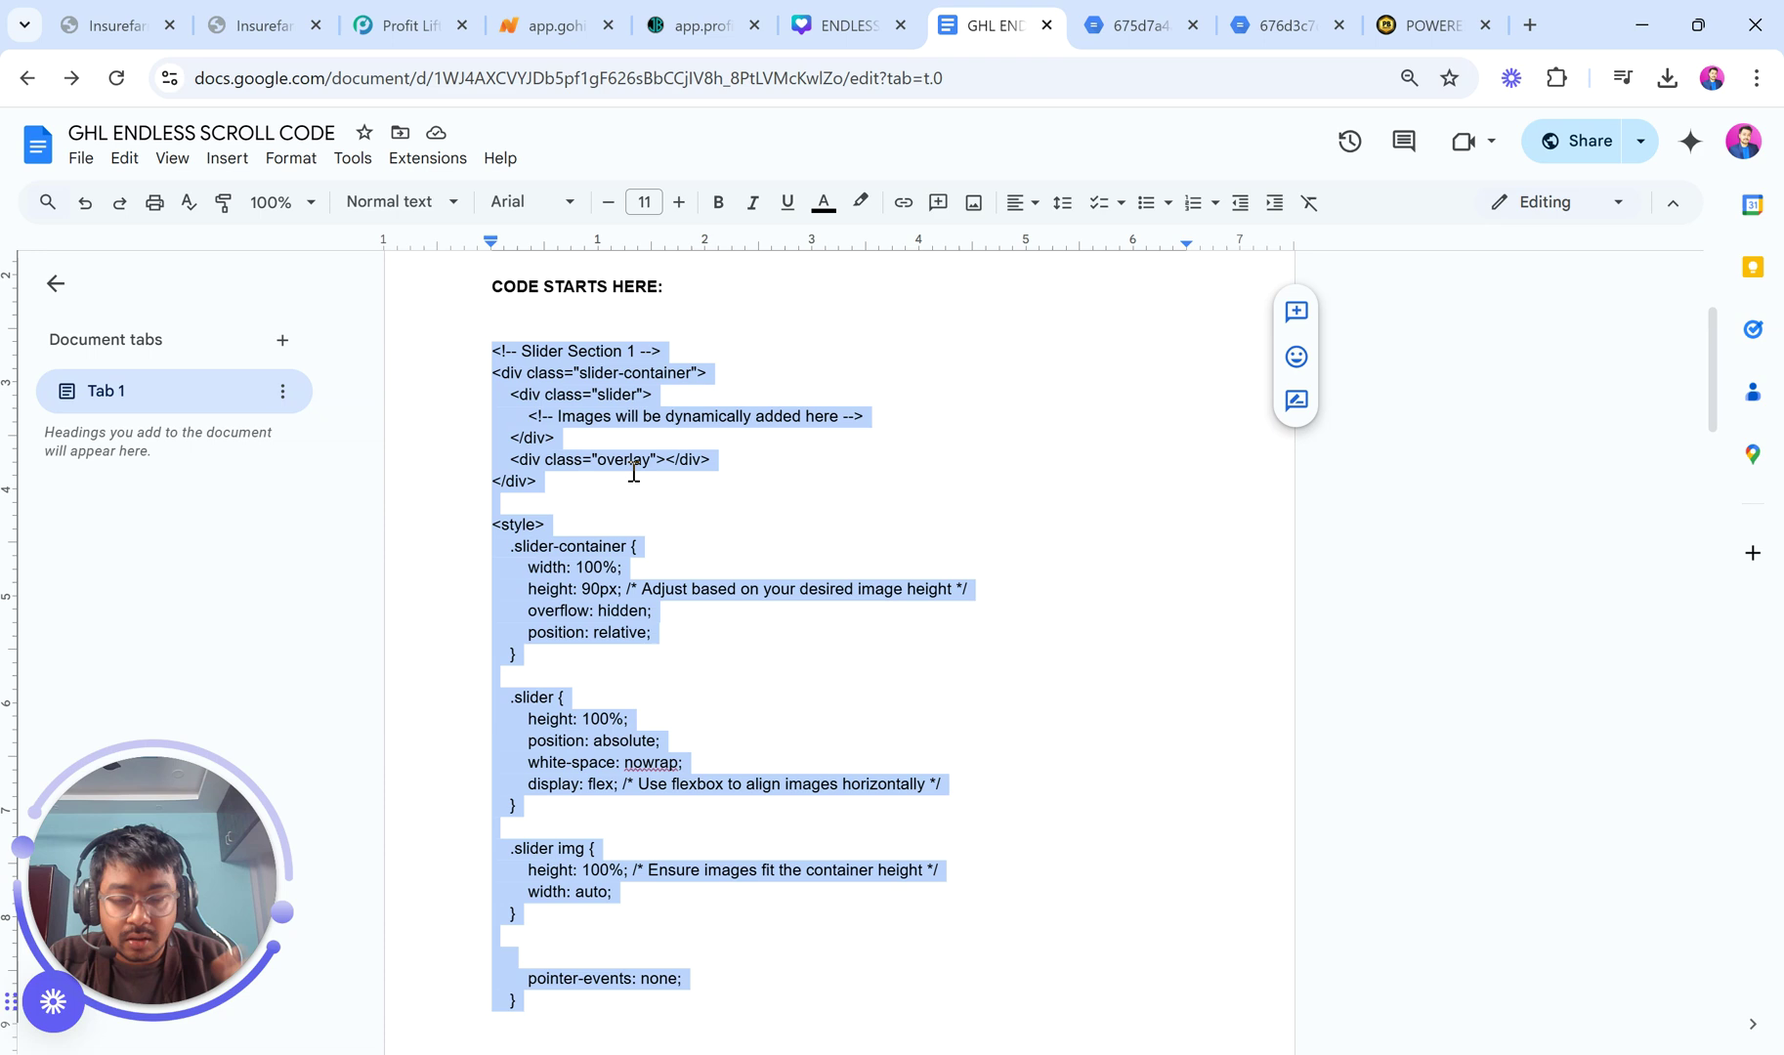
pyautogui.rightClick(554, 376)
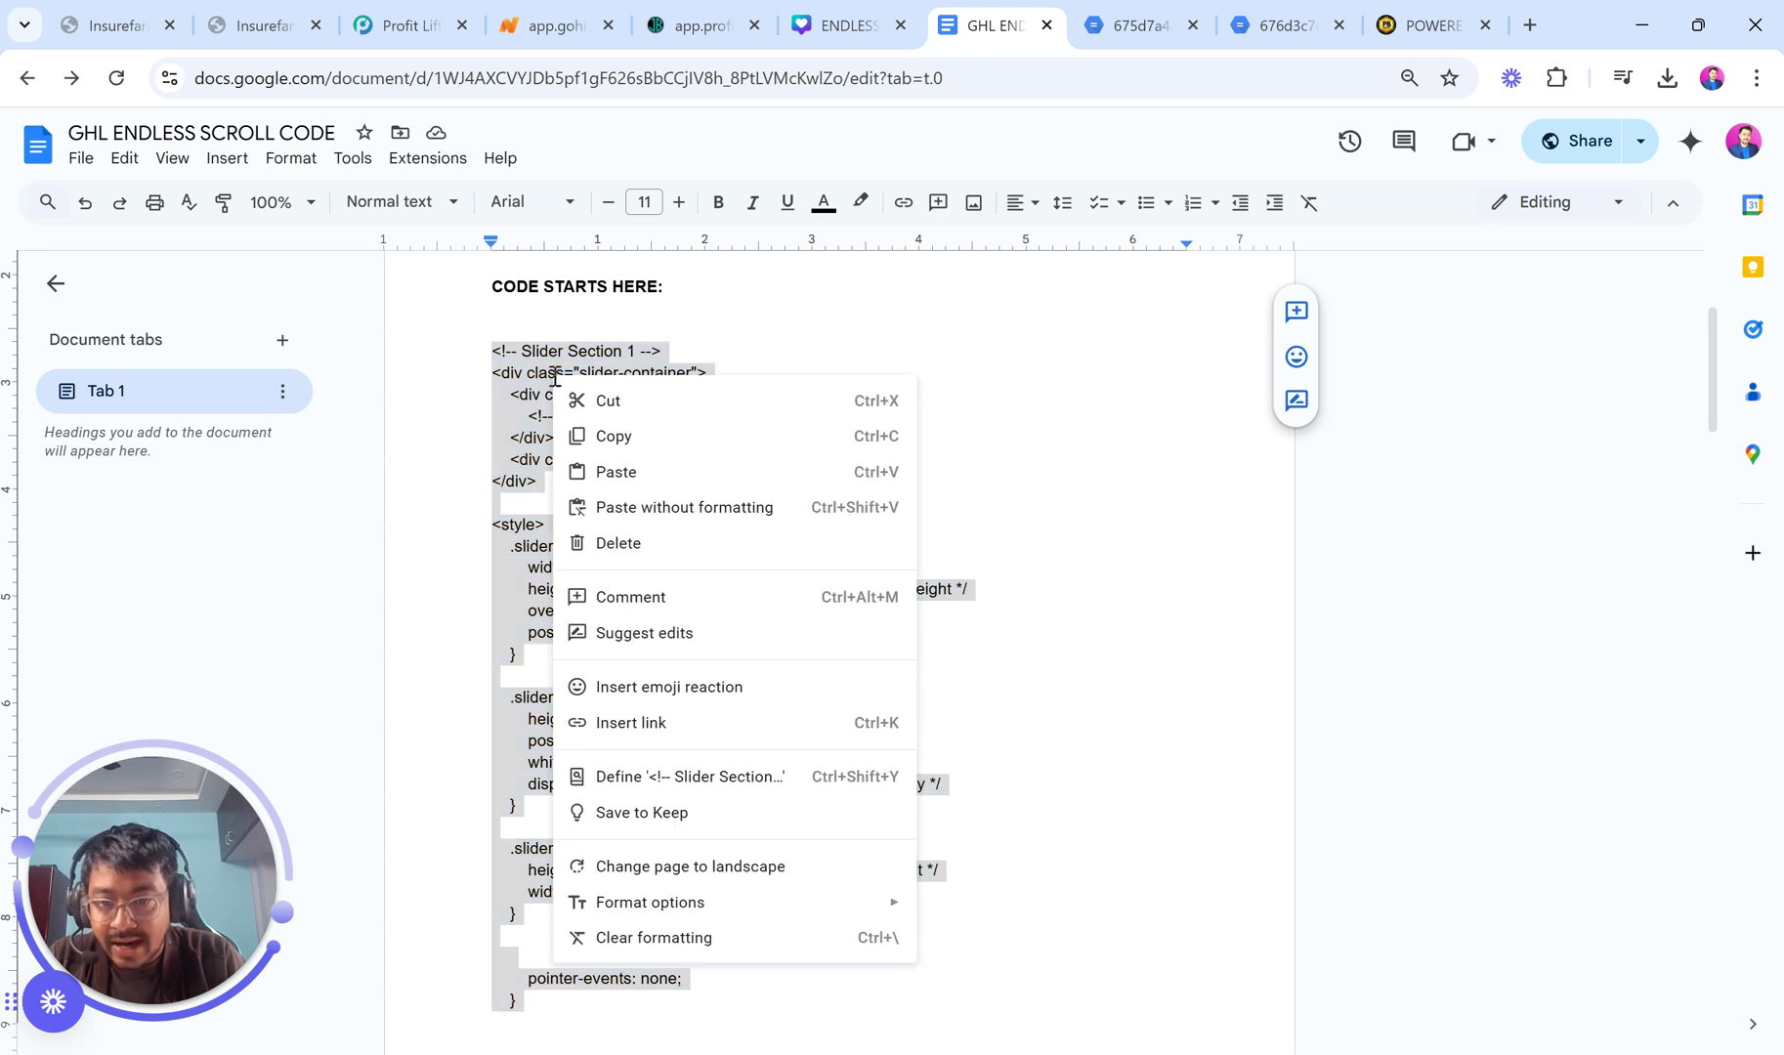
pyautogui.click(630, 438)
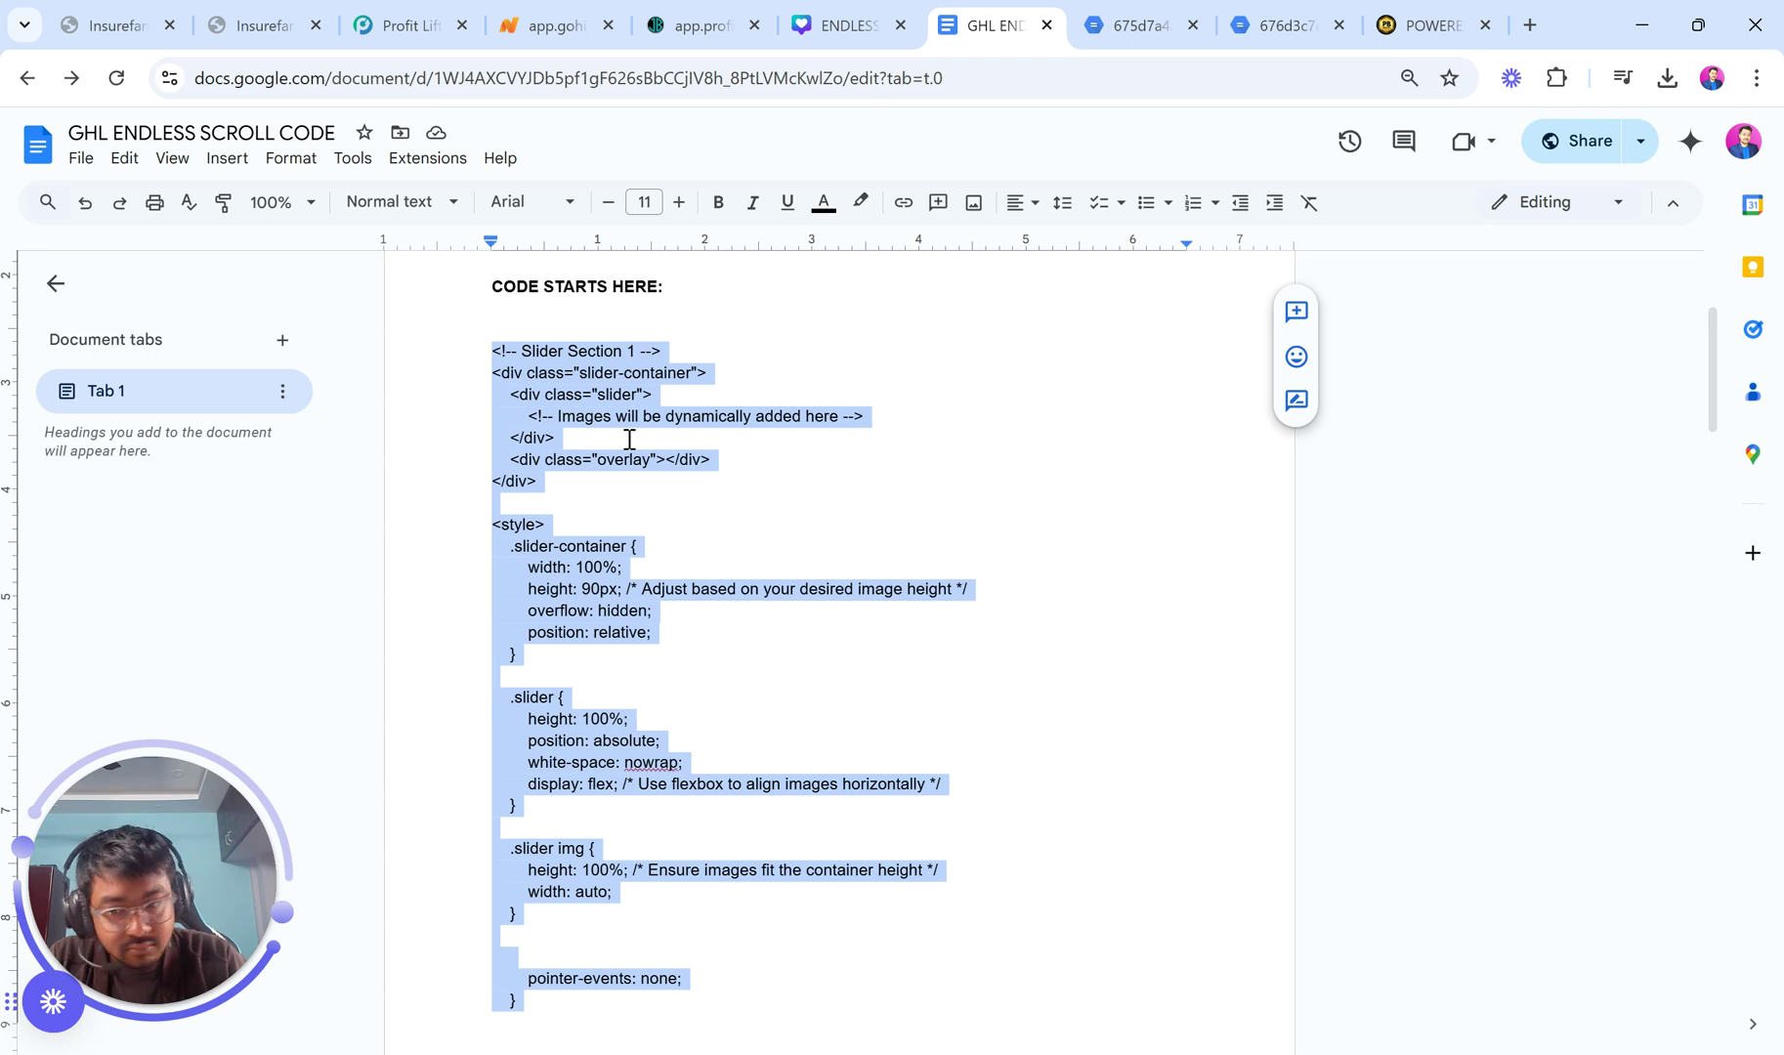
pyautogui.scroll(1, 631, 439)
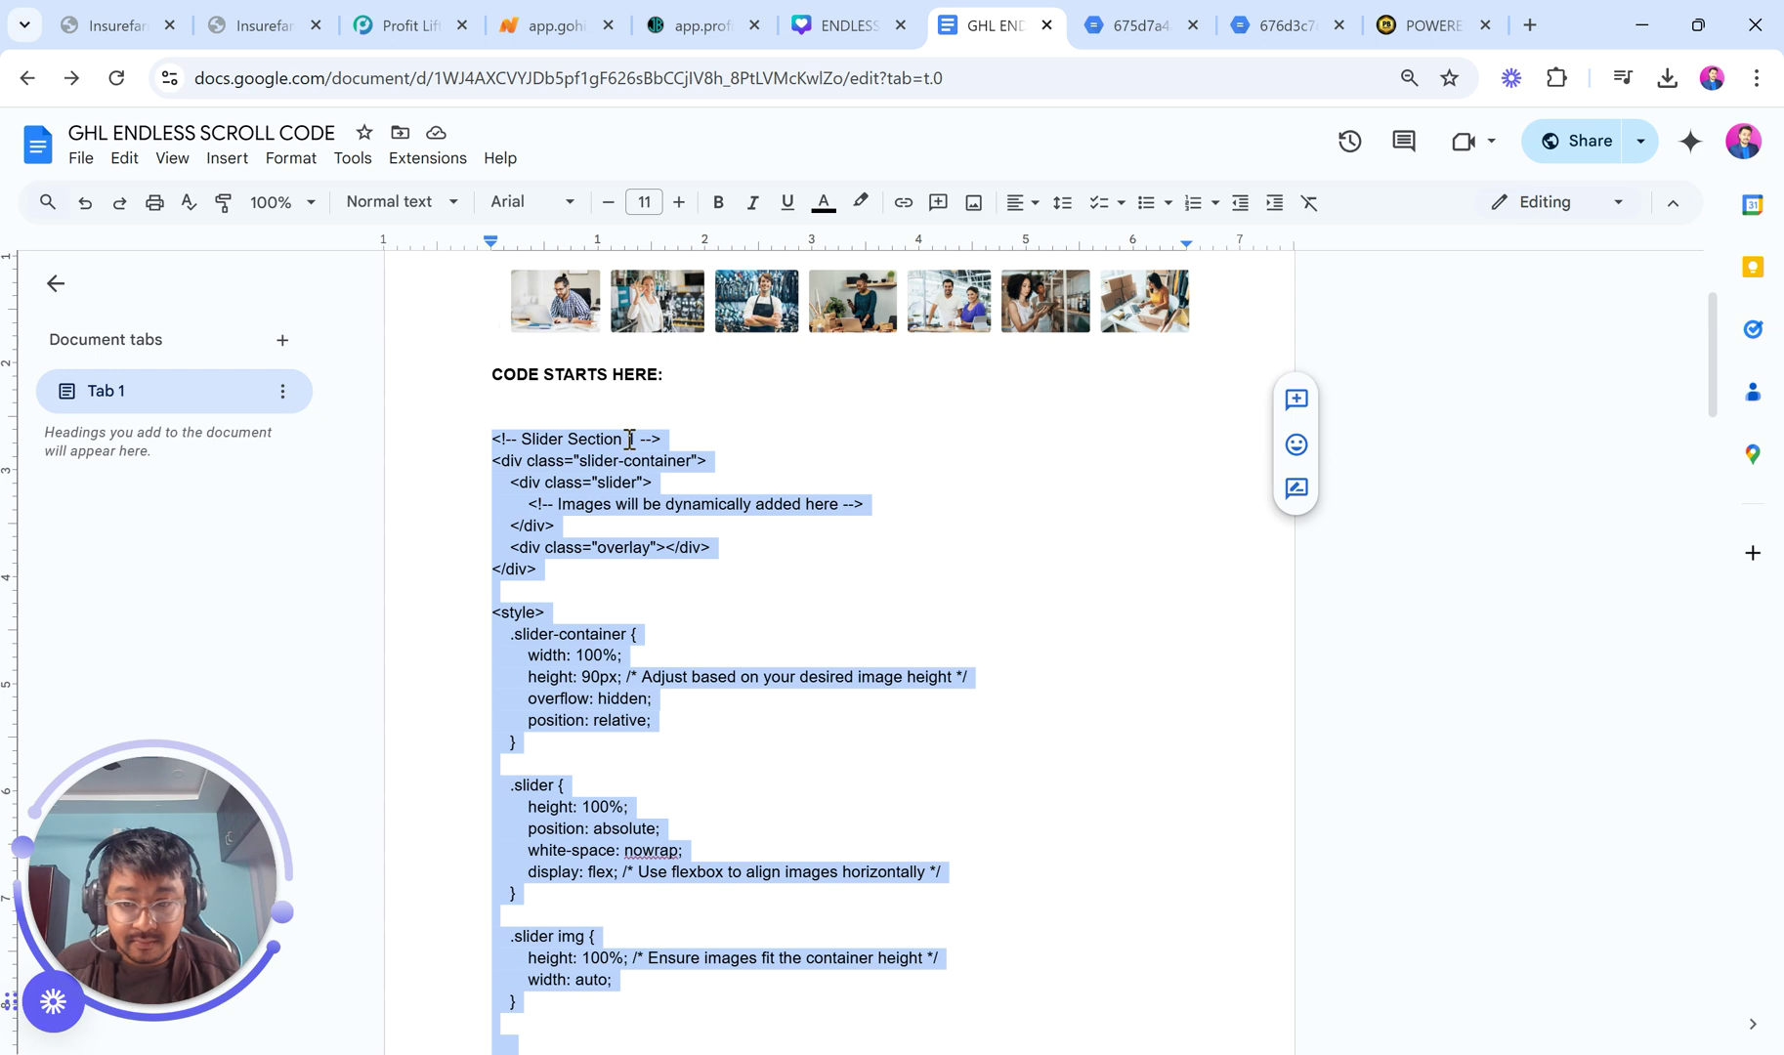
pyautogui.scroll(2, 630, 439)
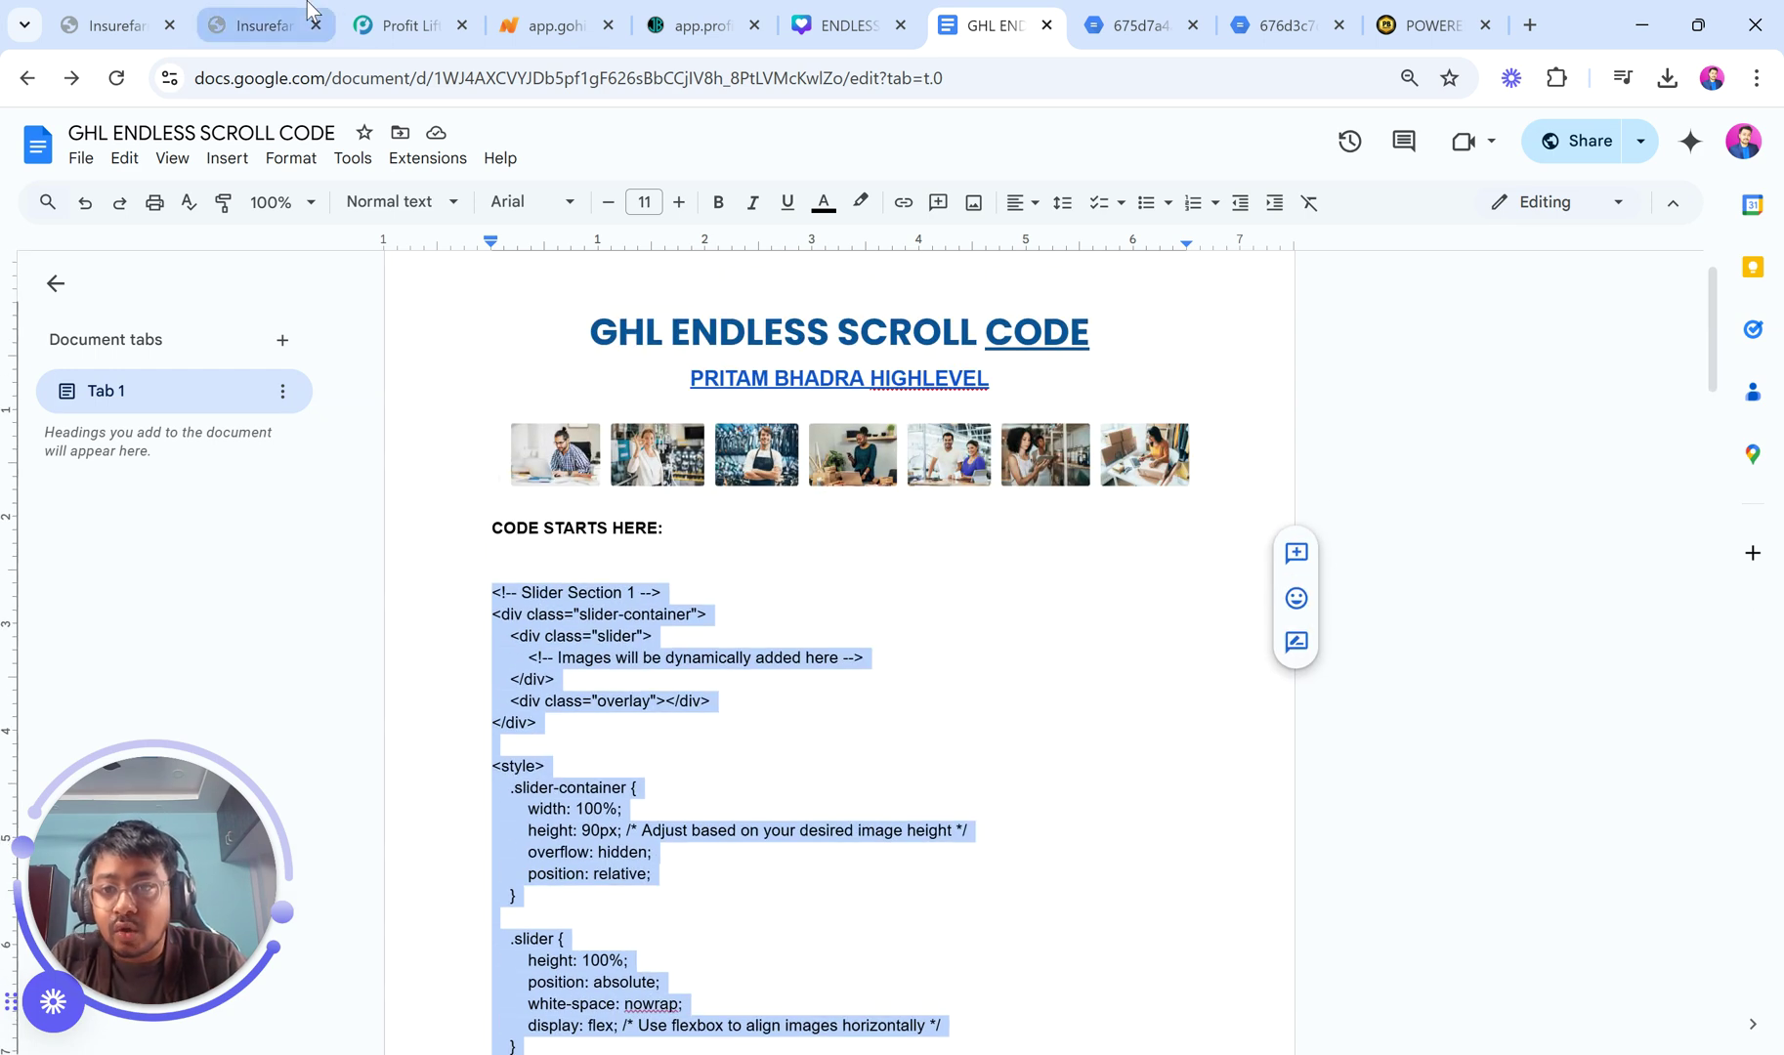
pyautogui.click(256, 25)
# Scroll the insurance landing page in the builder down to the Custom HTML/Javascript block.
pyautogui.scroll(-2, 703, 482)
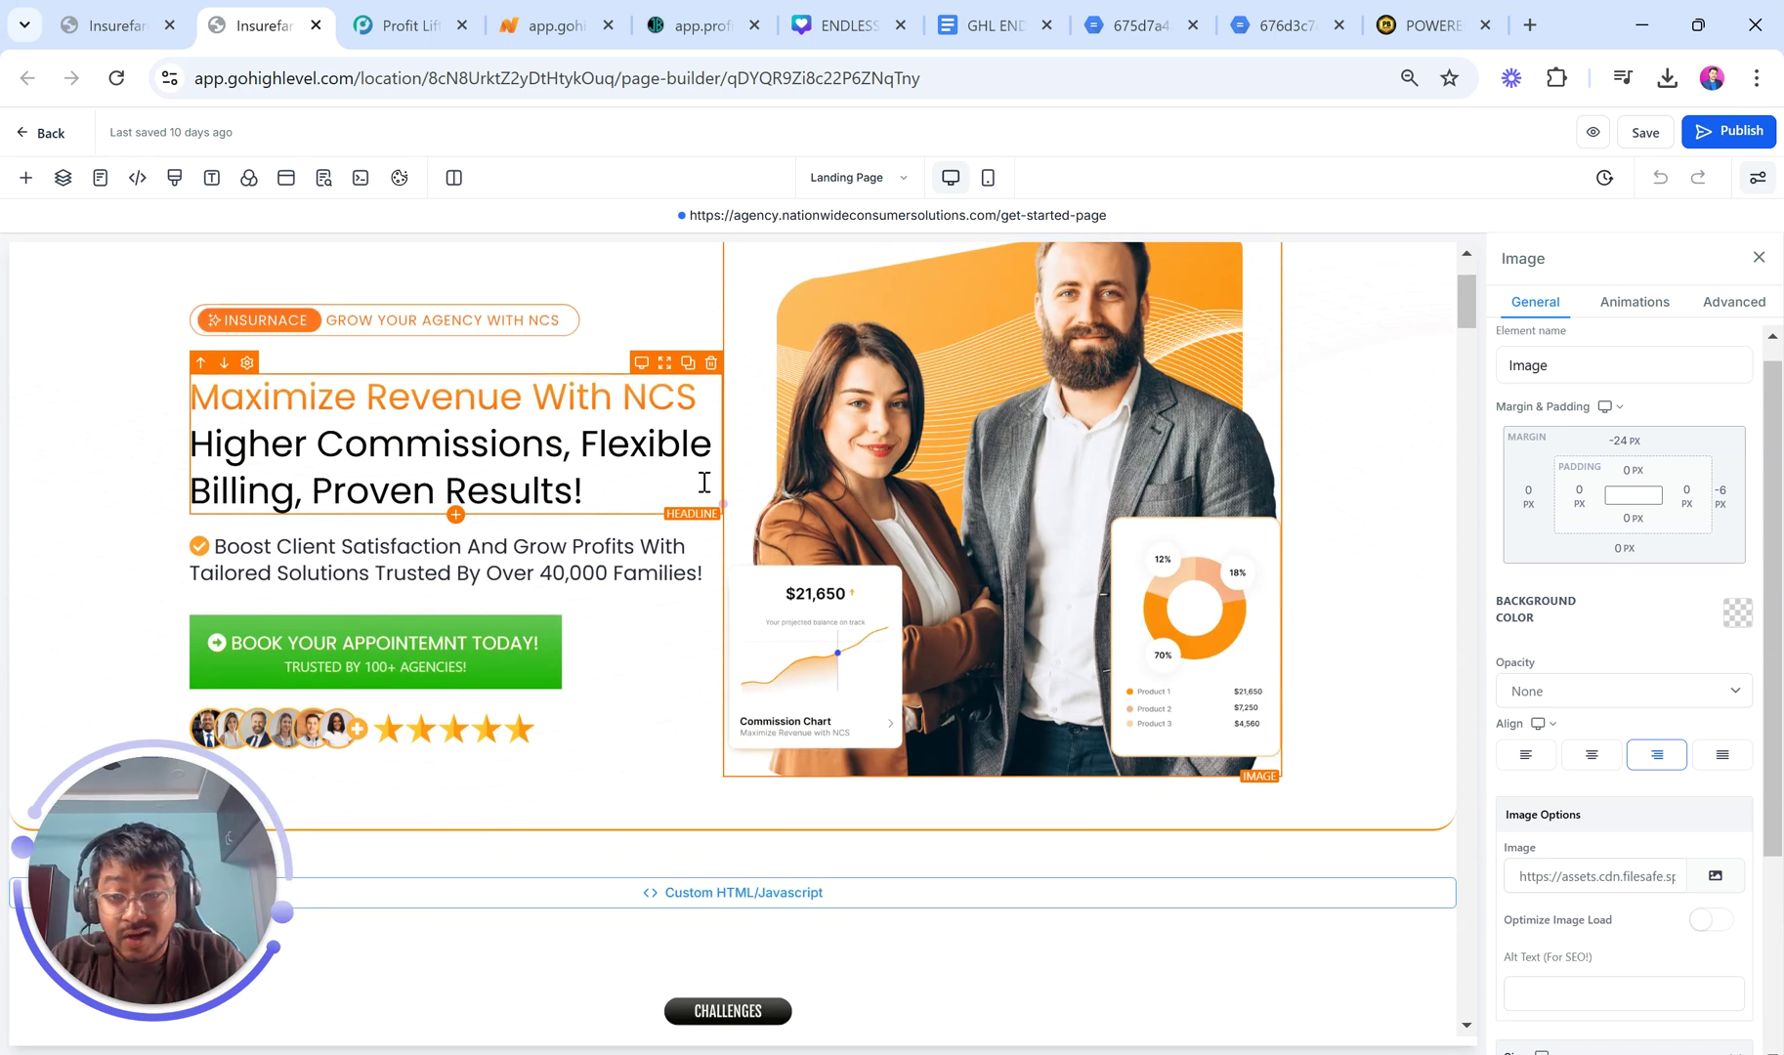
pyautogui.scroll(-4, 704, 482)
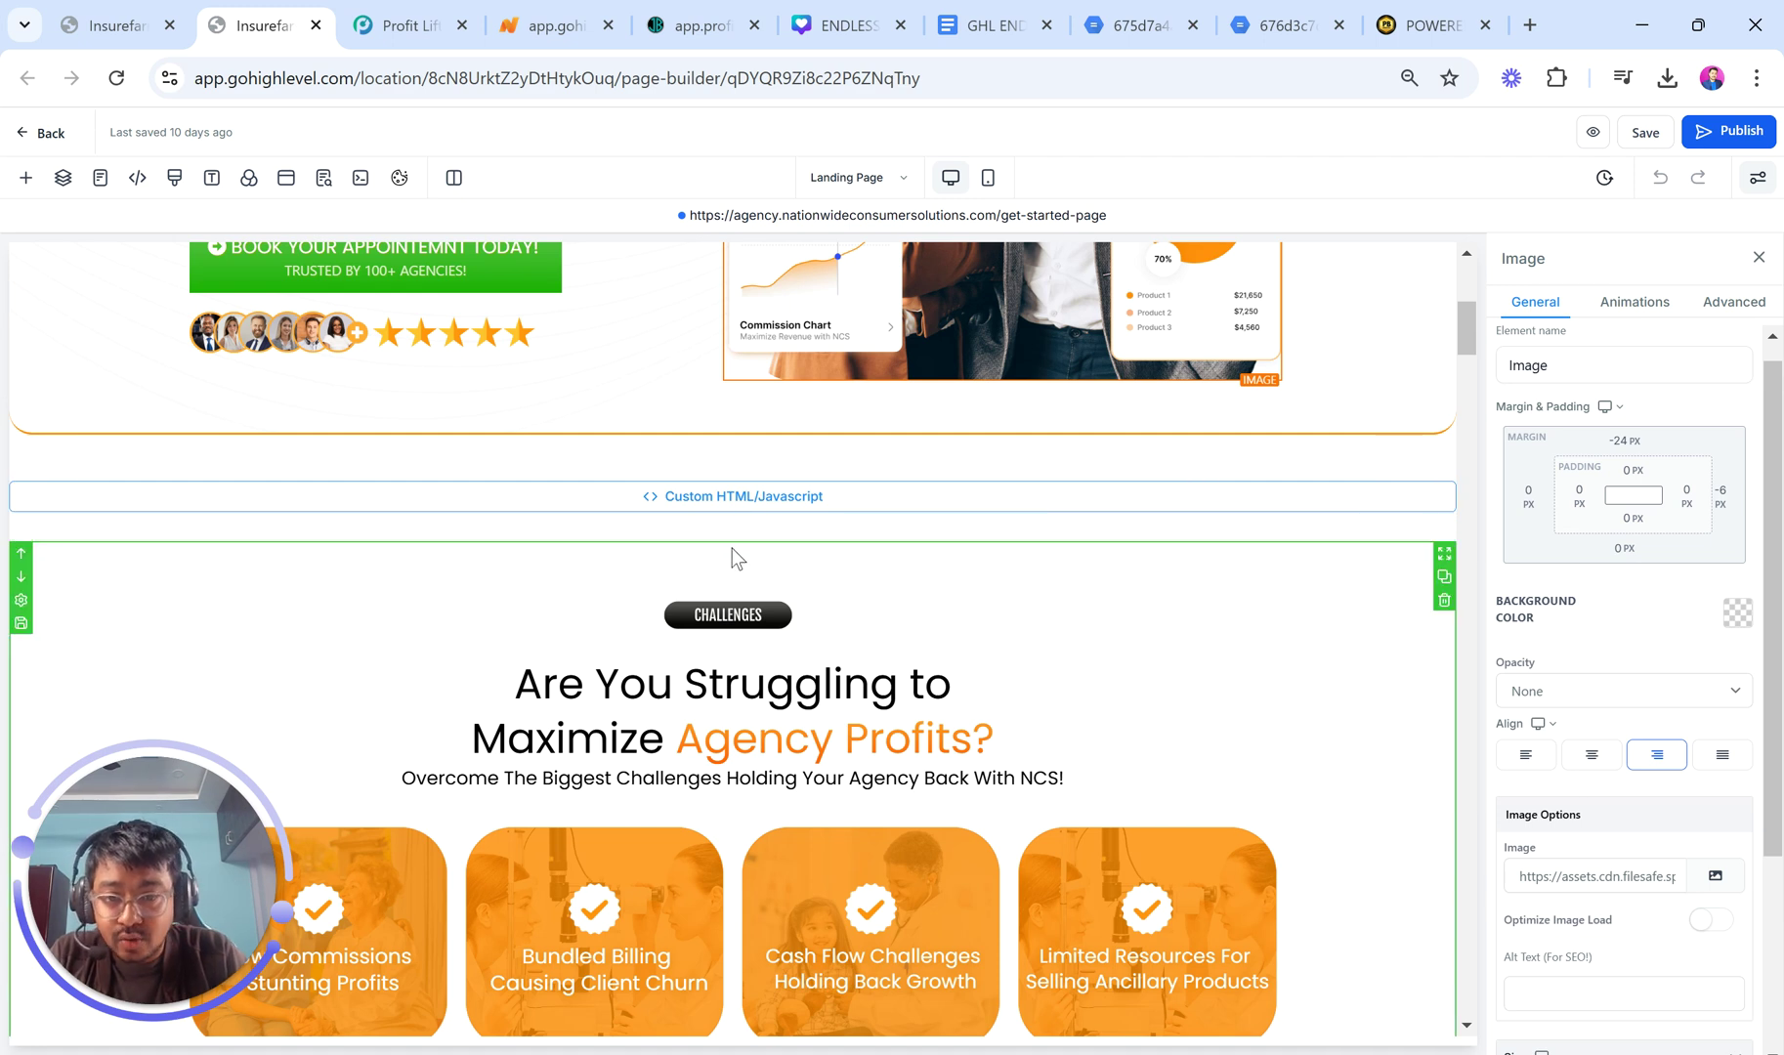
# Add a wide section below the Custom HTML block and give it a gray background.
pyautogui.click(733, 540)
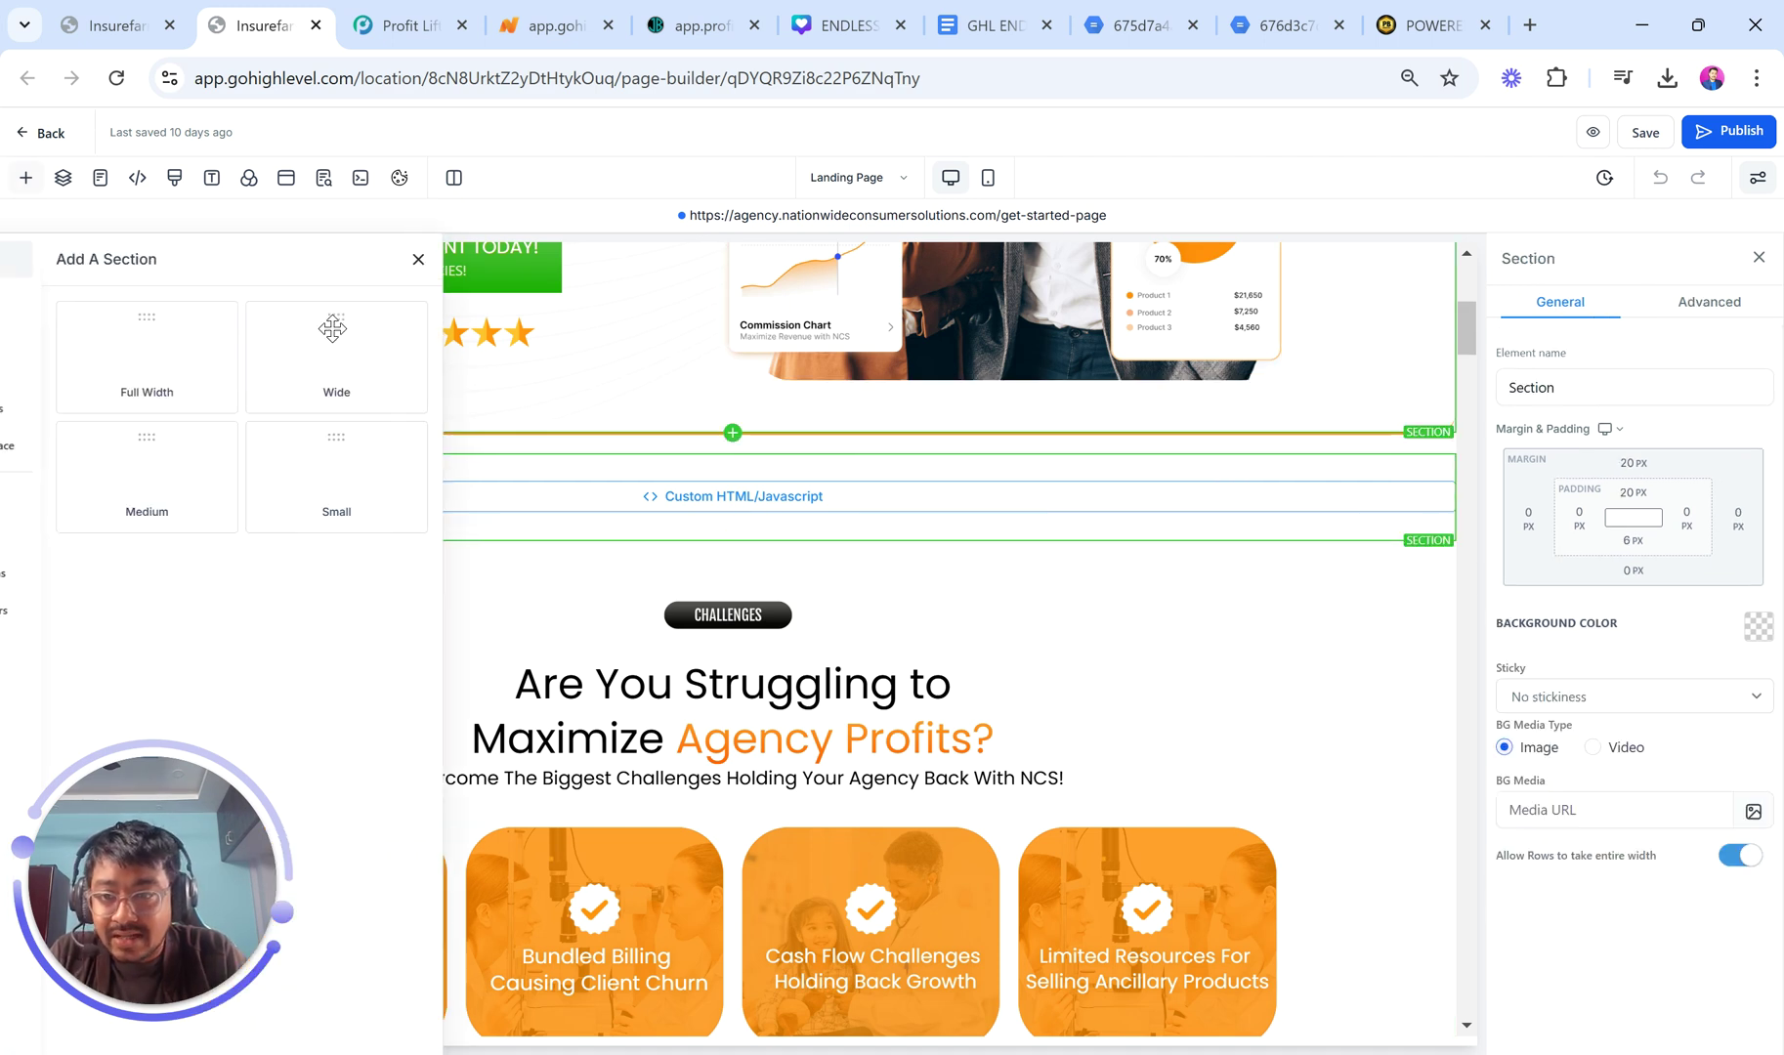
pyautogui.moveTo(435, 411); pyautogui.dragTo(648, 547)
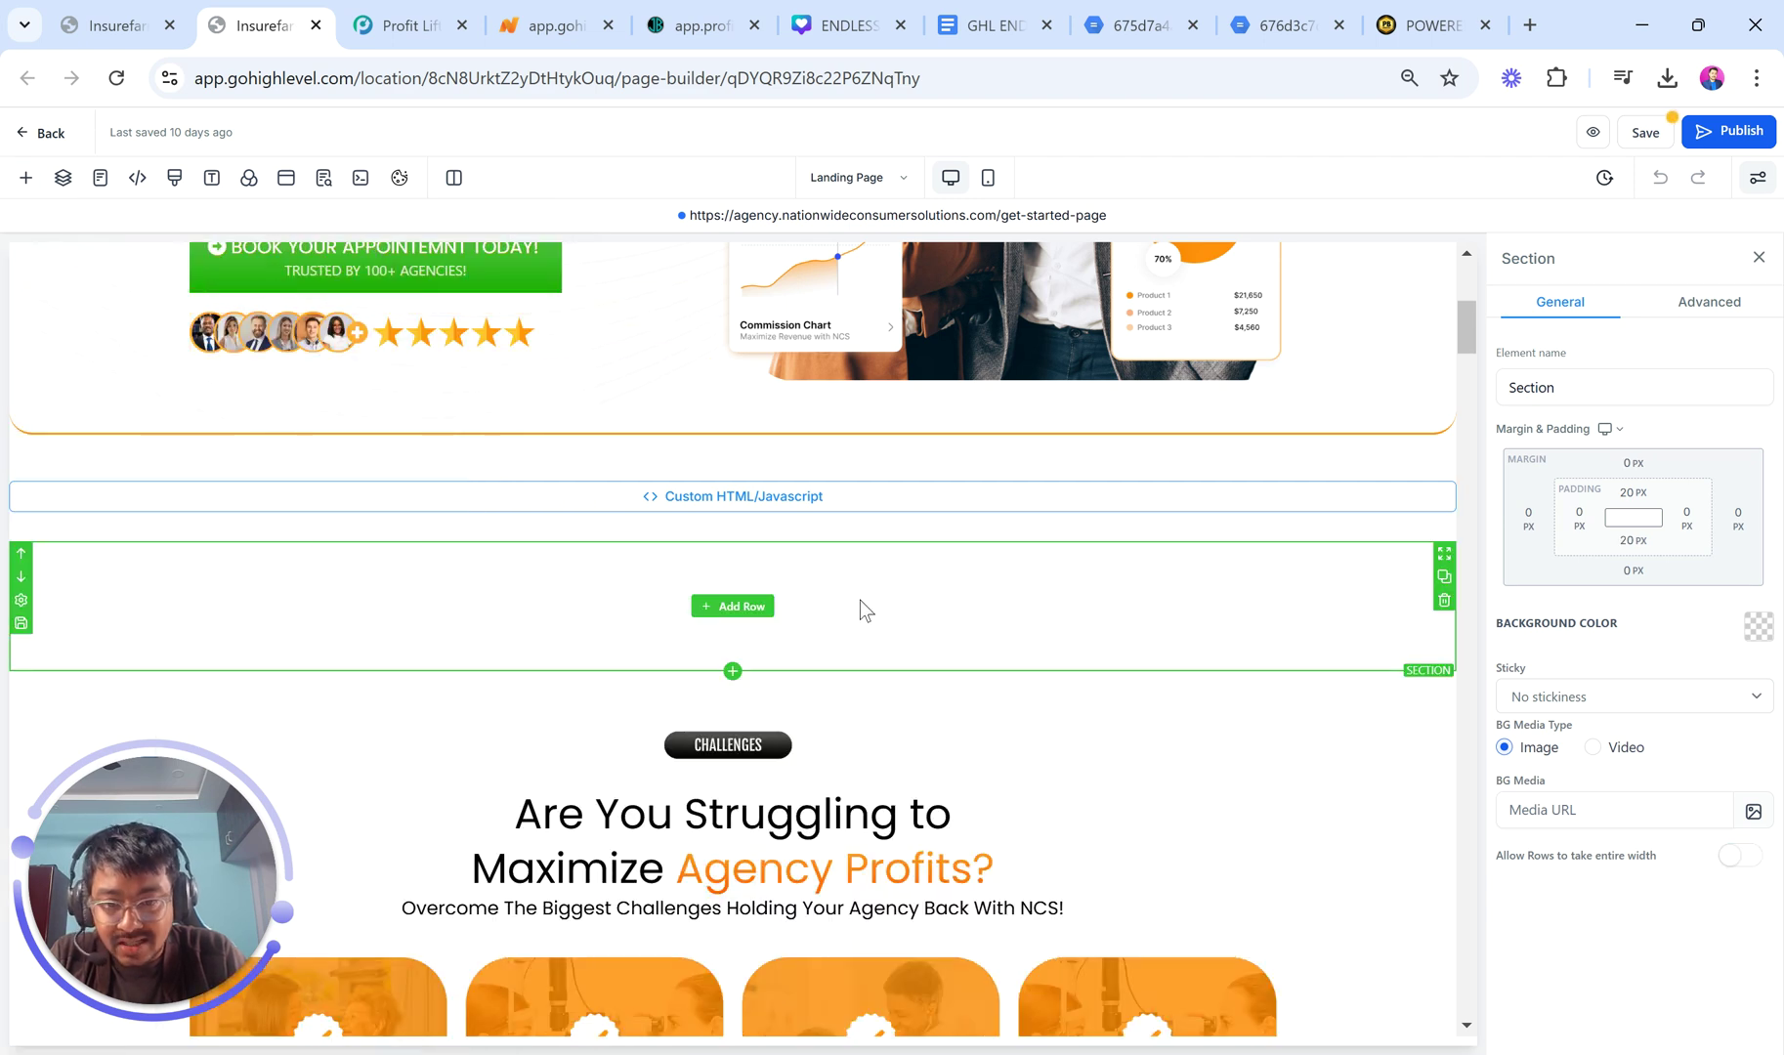
pyautogui.scroll(-1, 1051, 552)
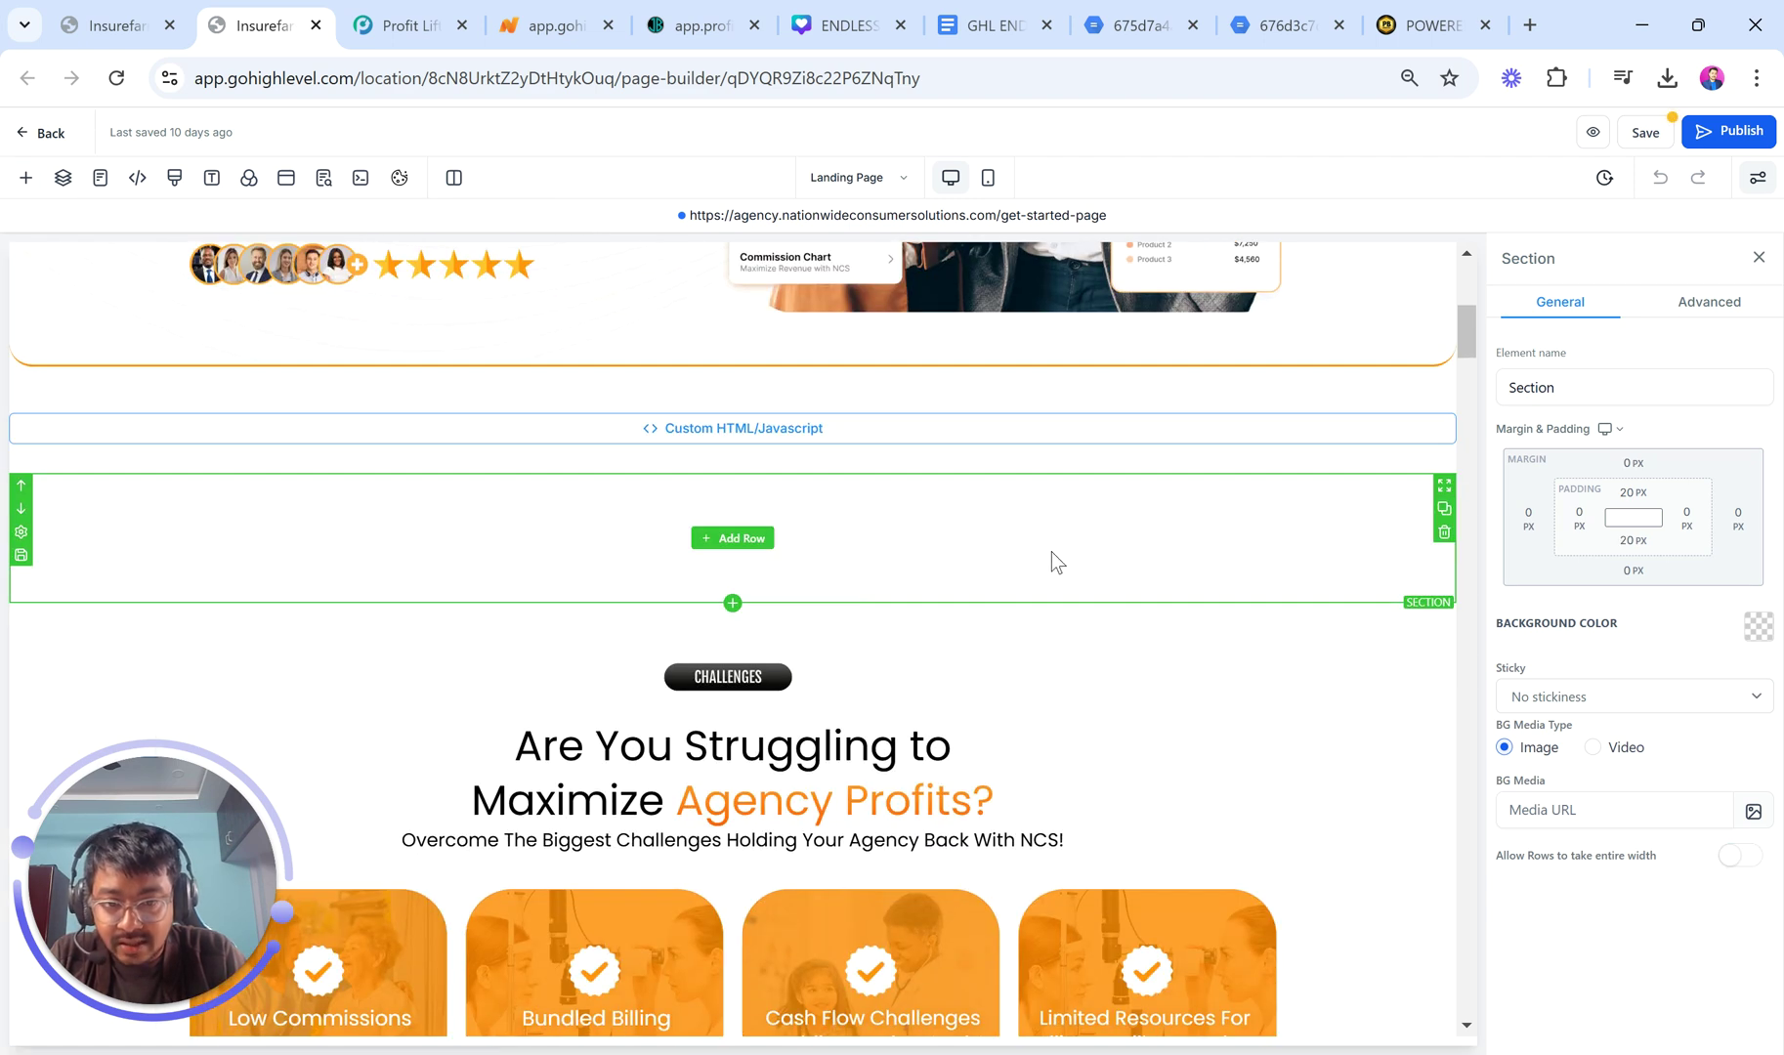
pyautogui.click(1757, 627)
pyautogui.click(1611, 485)
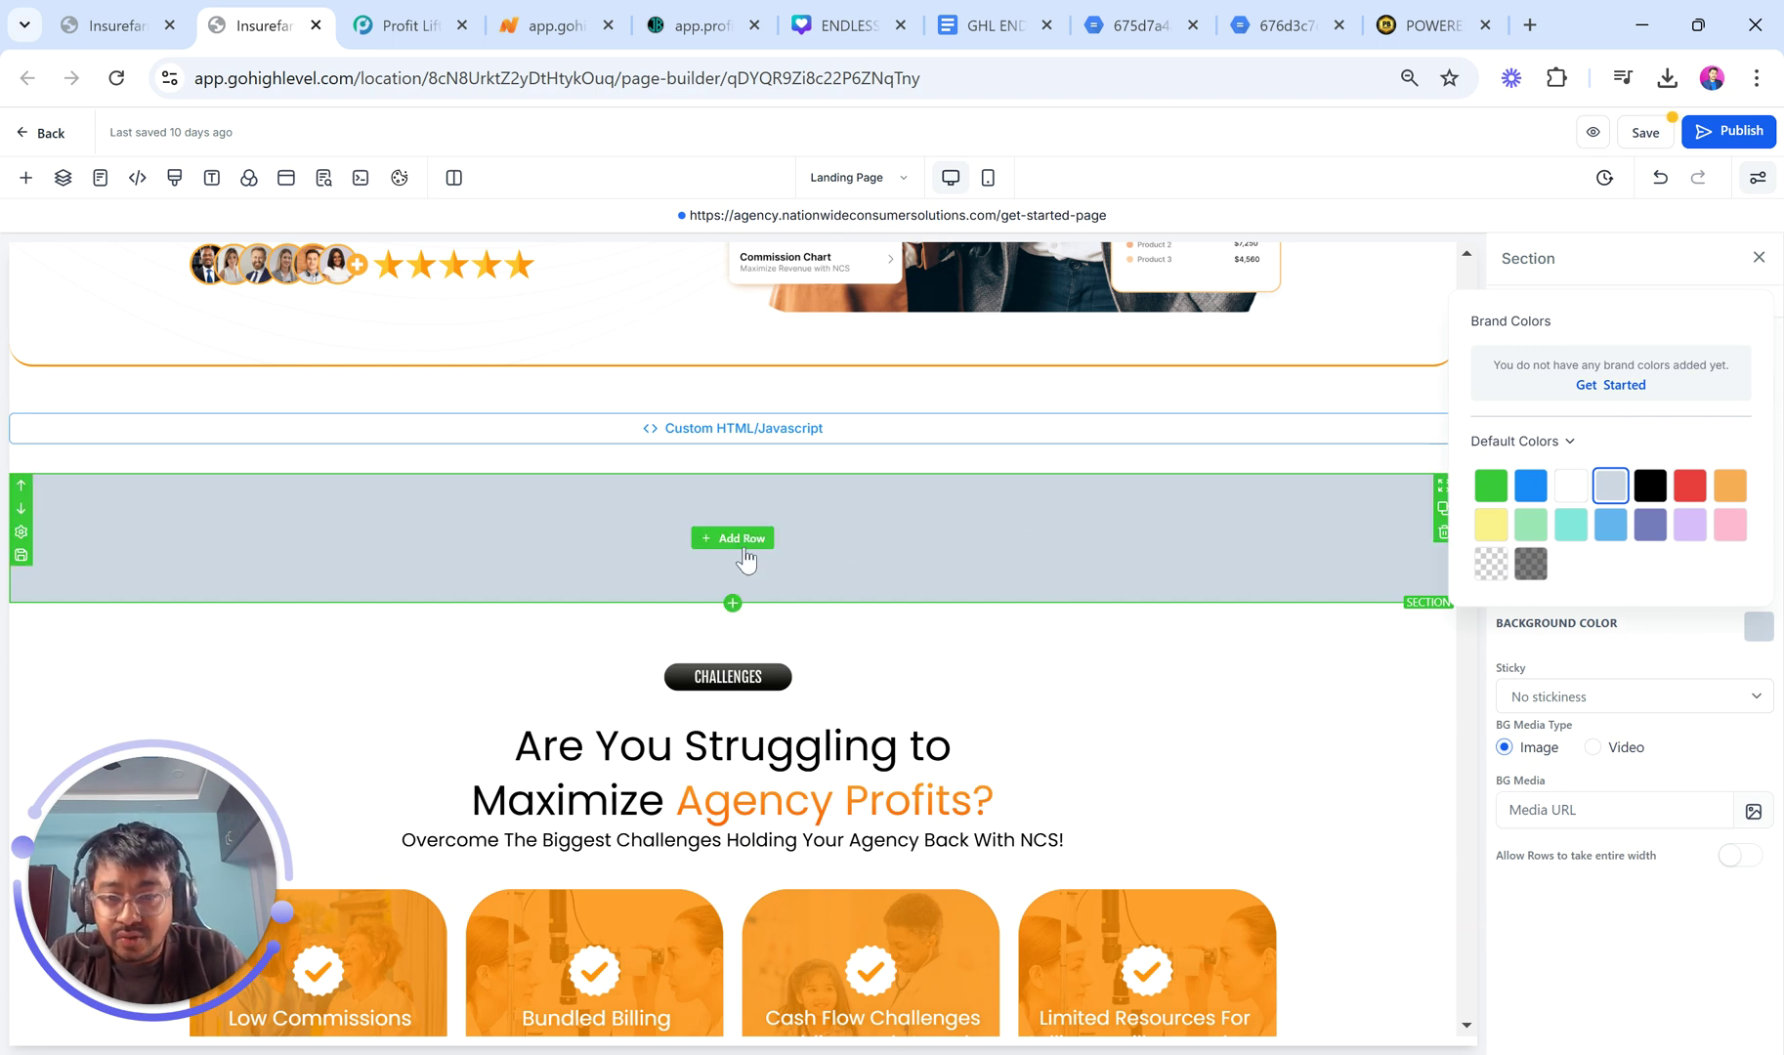
# Place a single-column row inside the empty gray section.
pyautogui.click(734, 538)
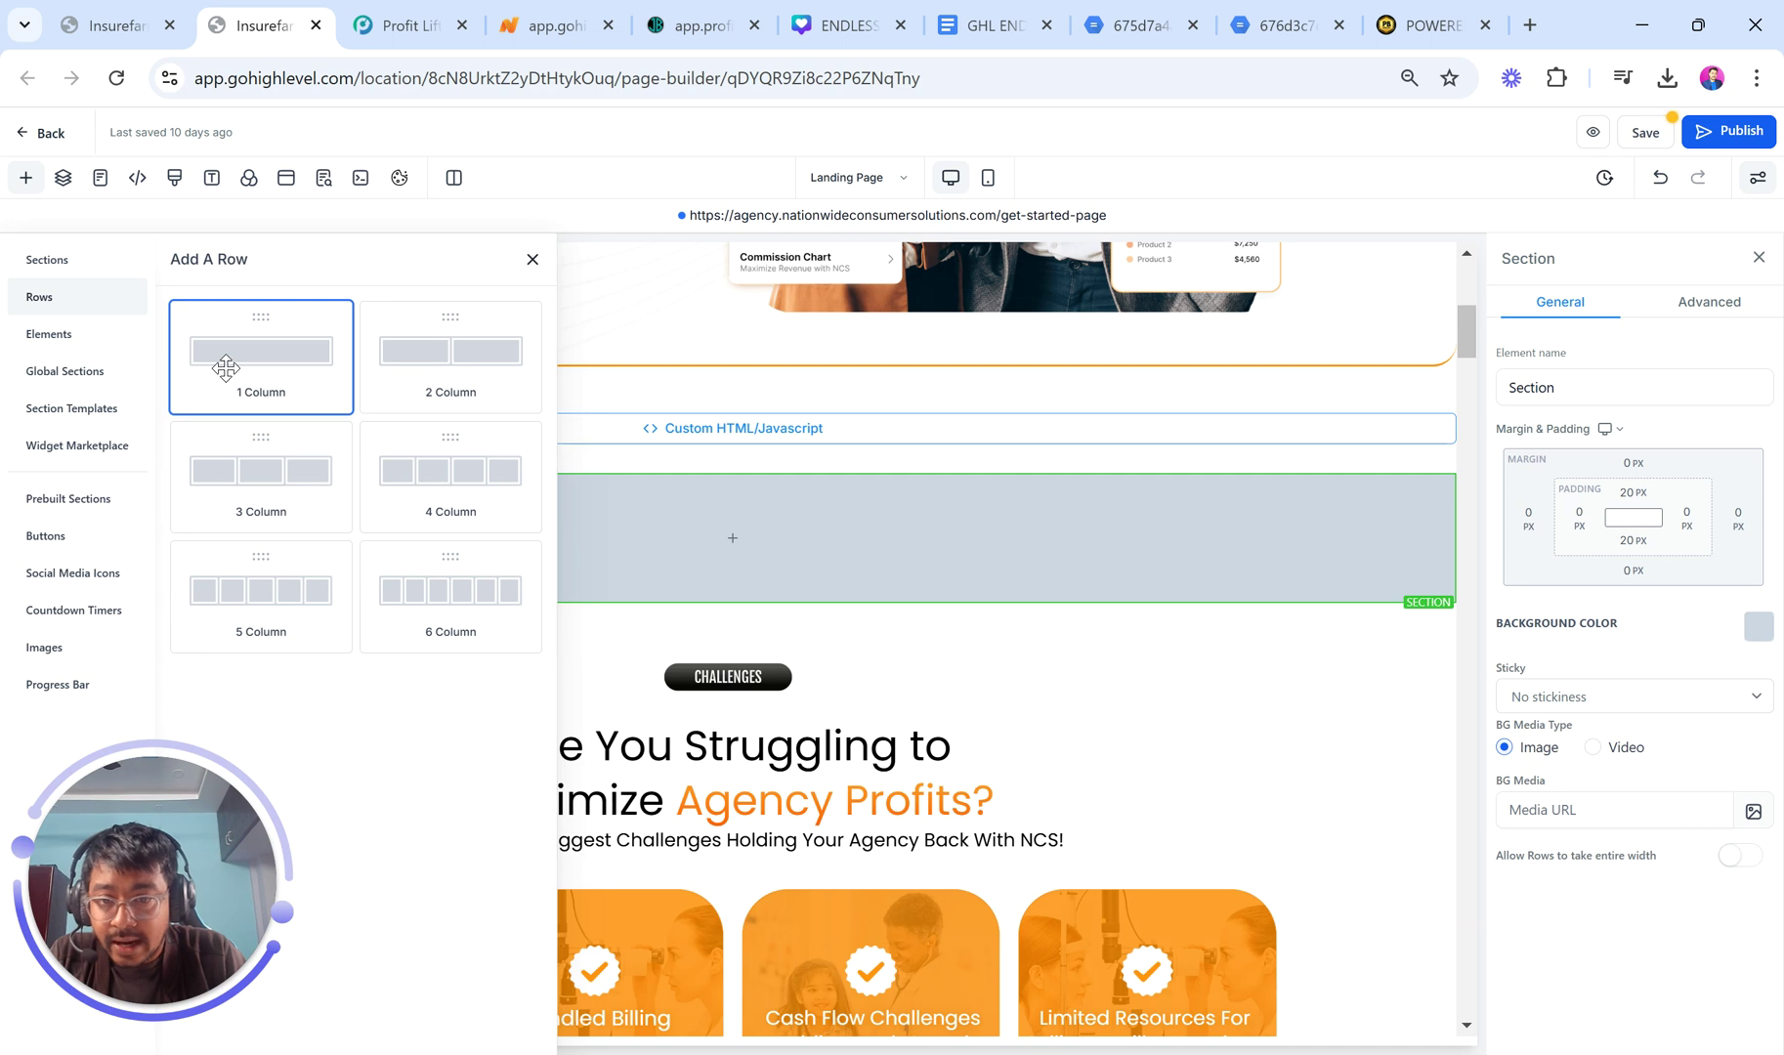
pyautogui.moveTo(225, 368); pyautogui.dragTo(618, 528)
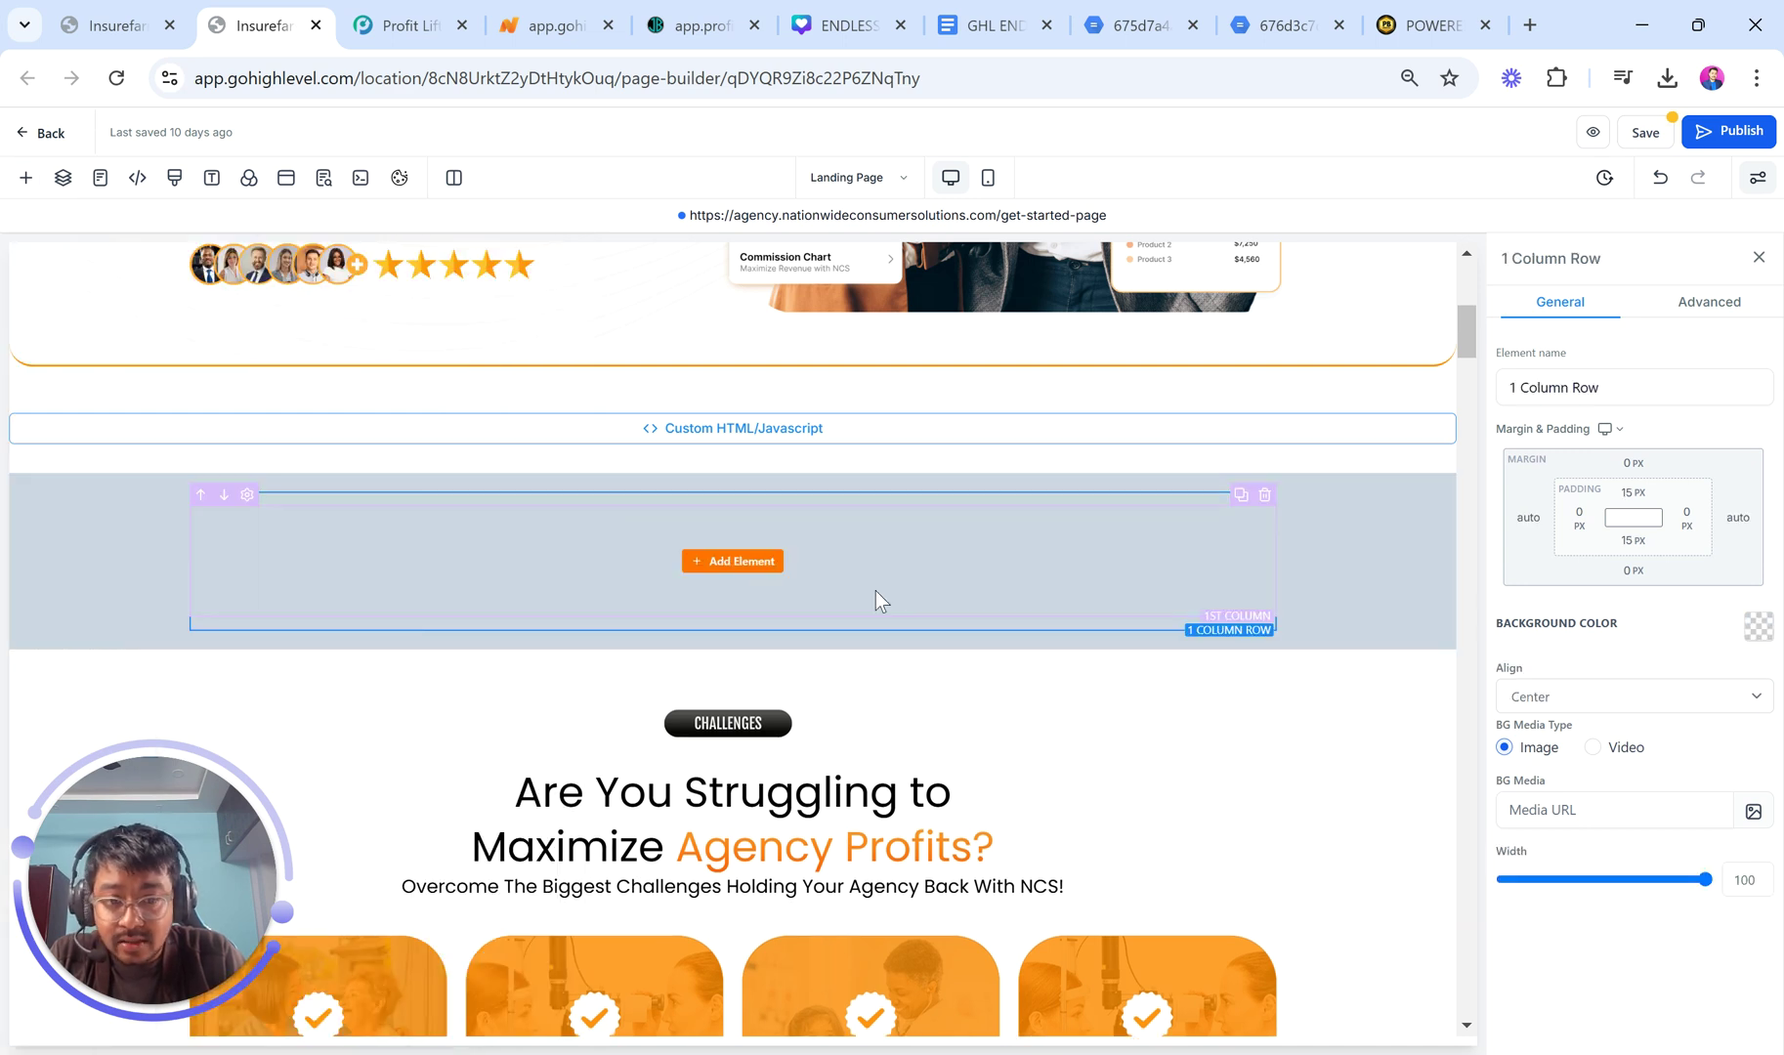
pyautogui.click(714, 562)
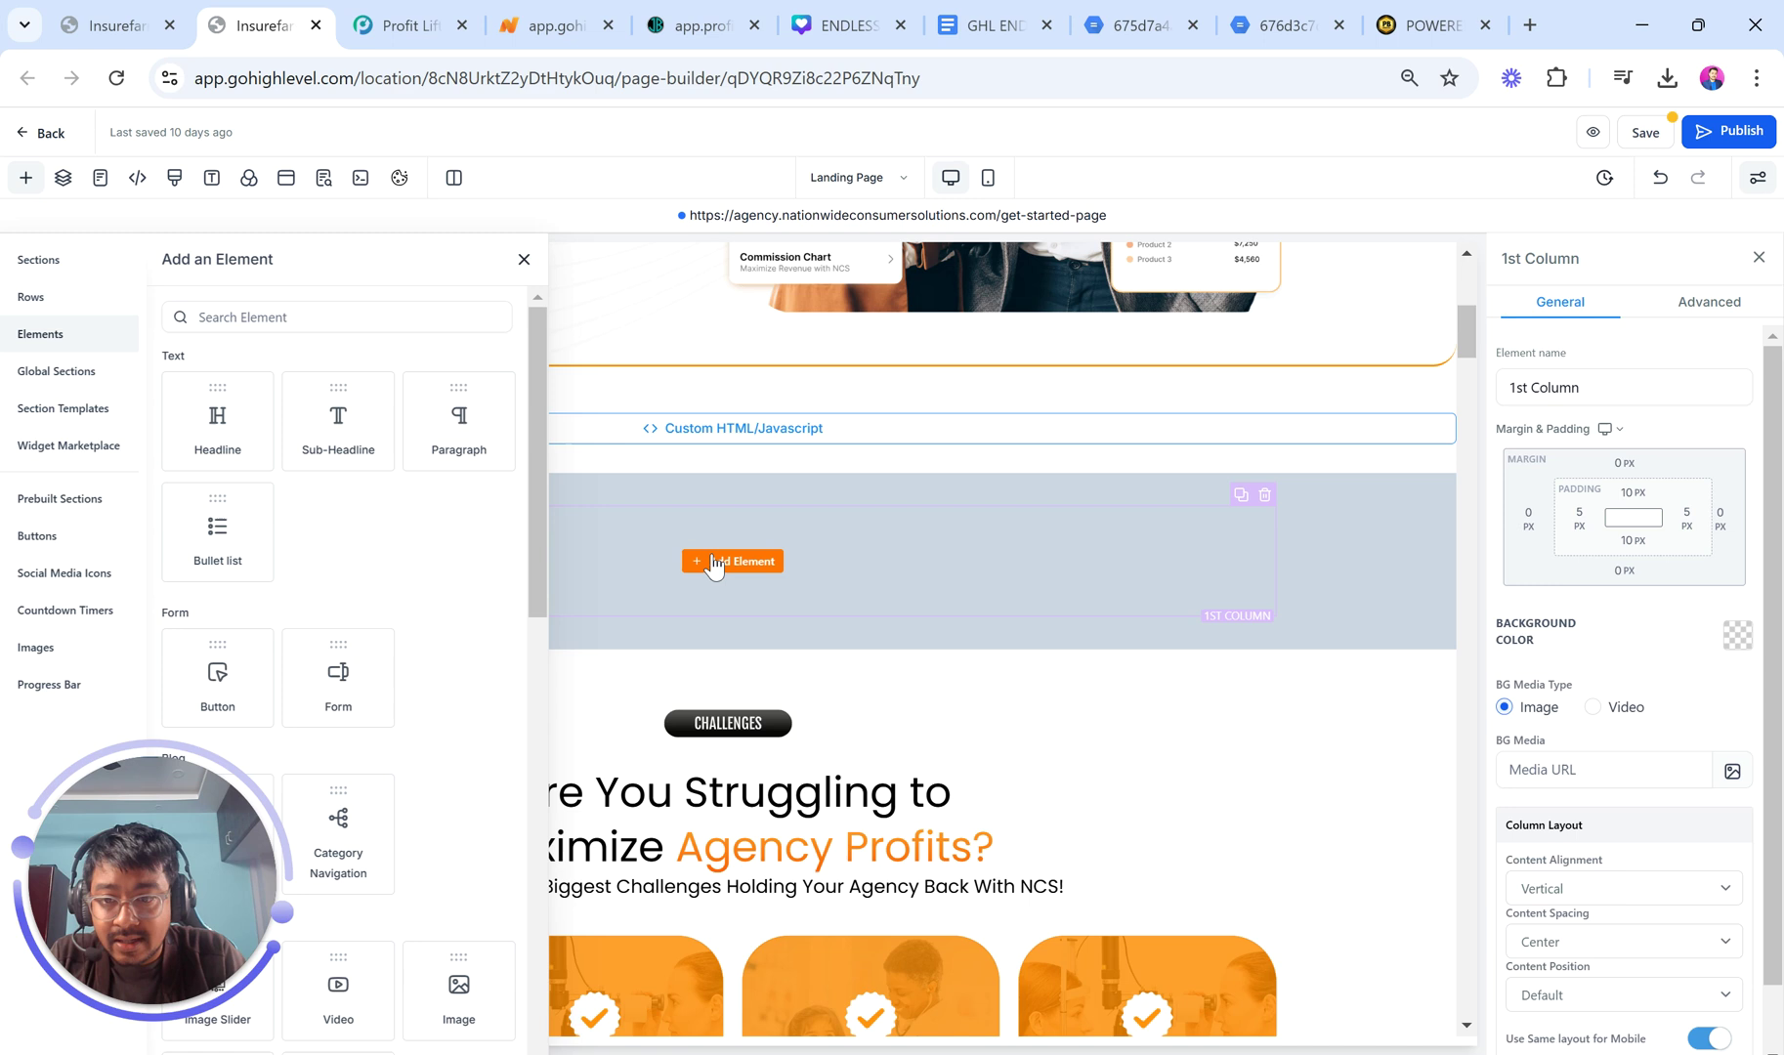
# Drop a Code element into the new column, paste the carousel slider code, and save it.
pyautogui.click(355, 320)
pyautogui.write('code')
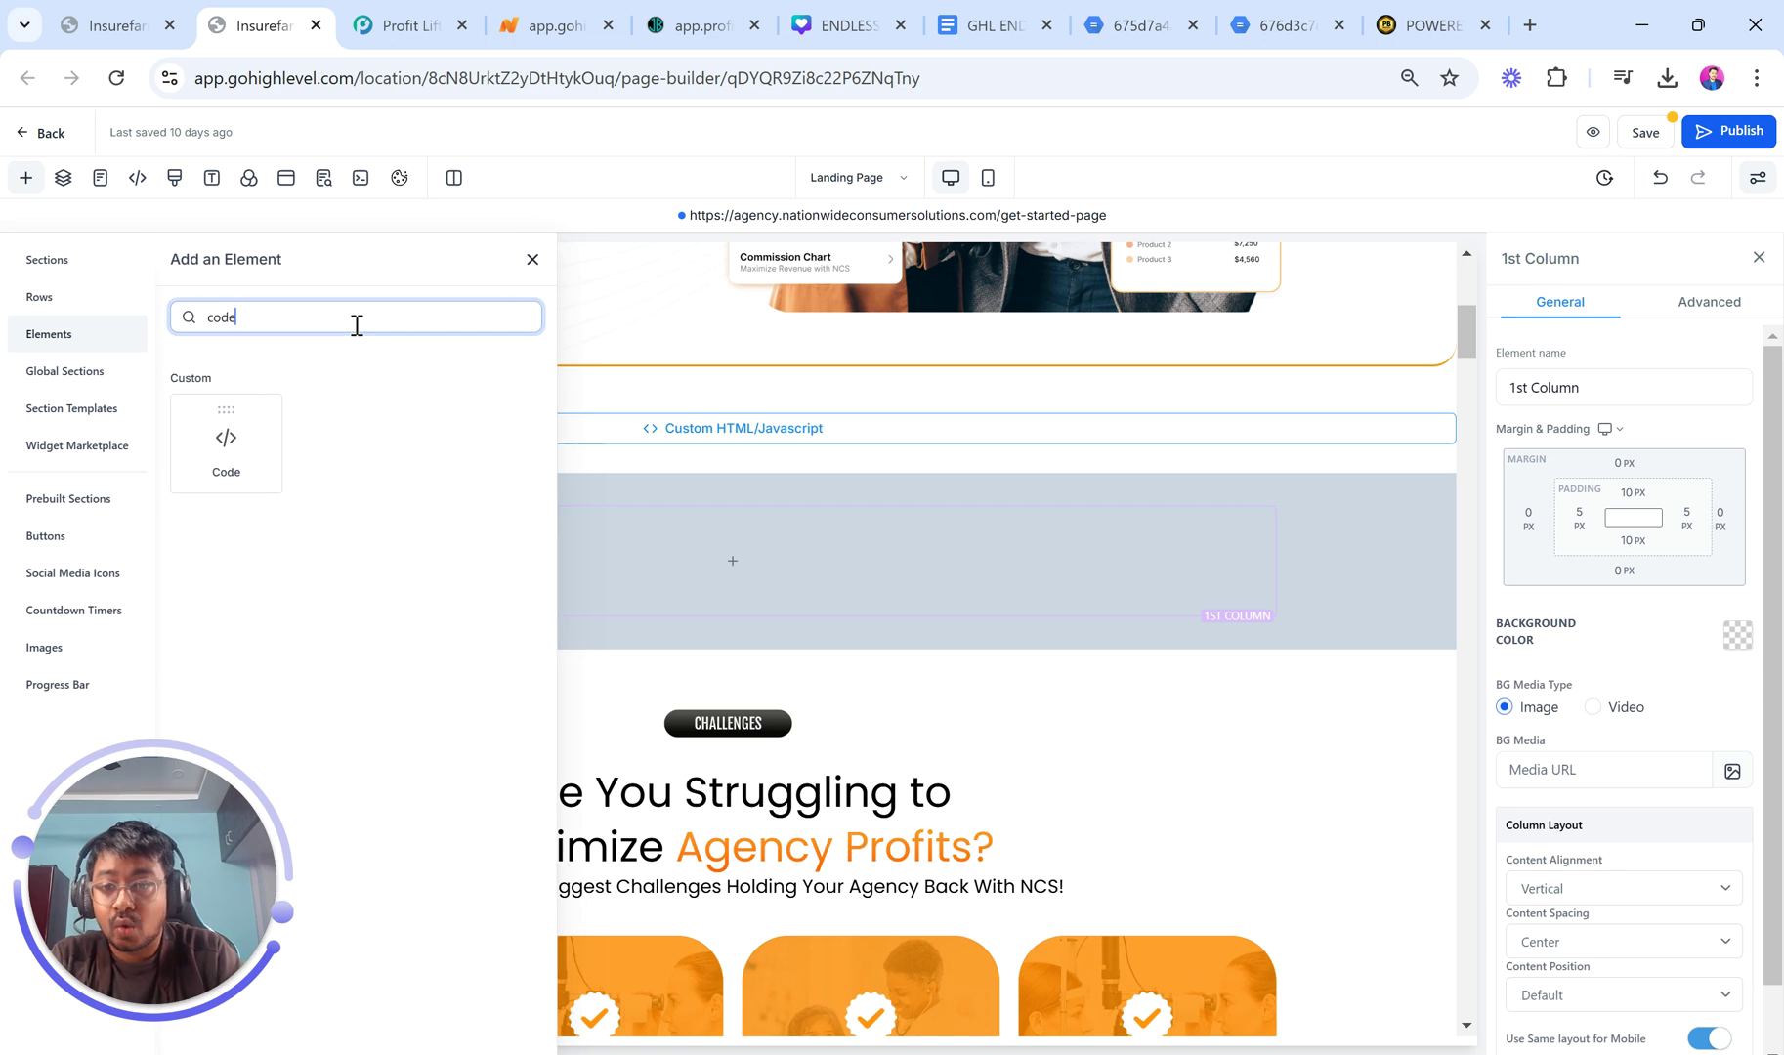
pyautogui.moveTo(226, 440); pyautogui.dragTo(787, 565)
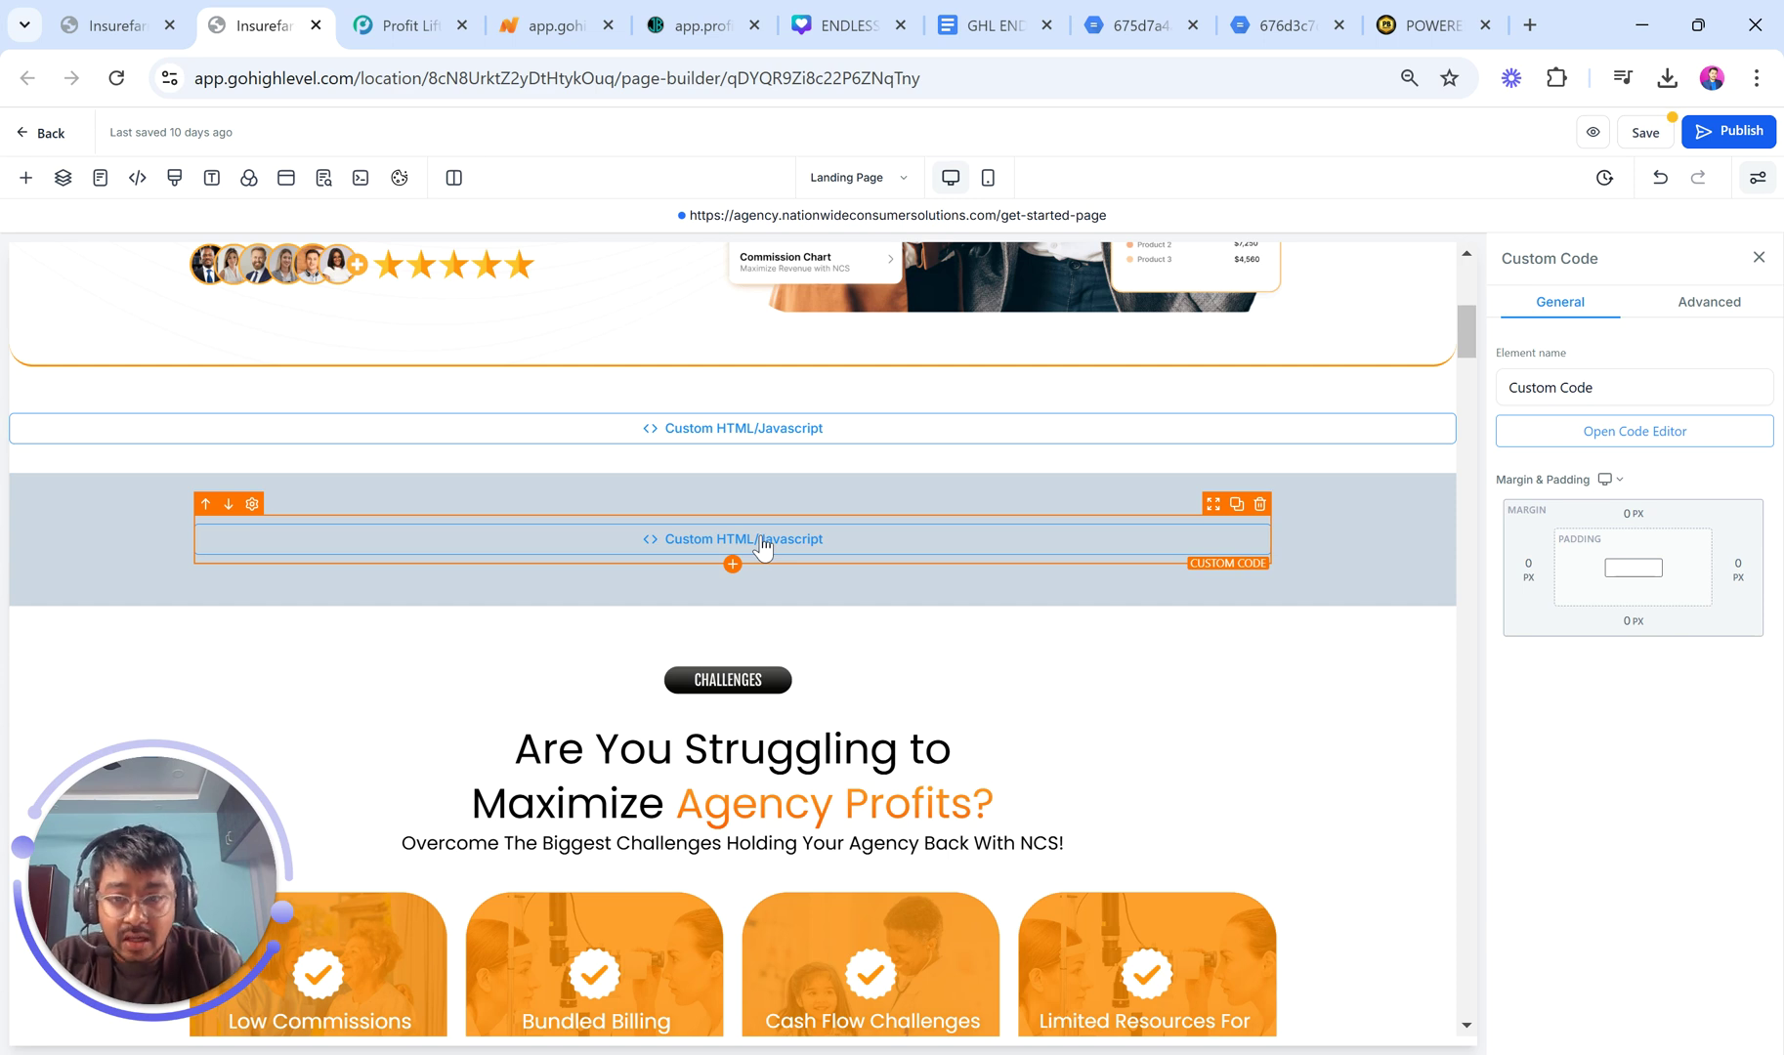
pyautogui.click(1683, 438)
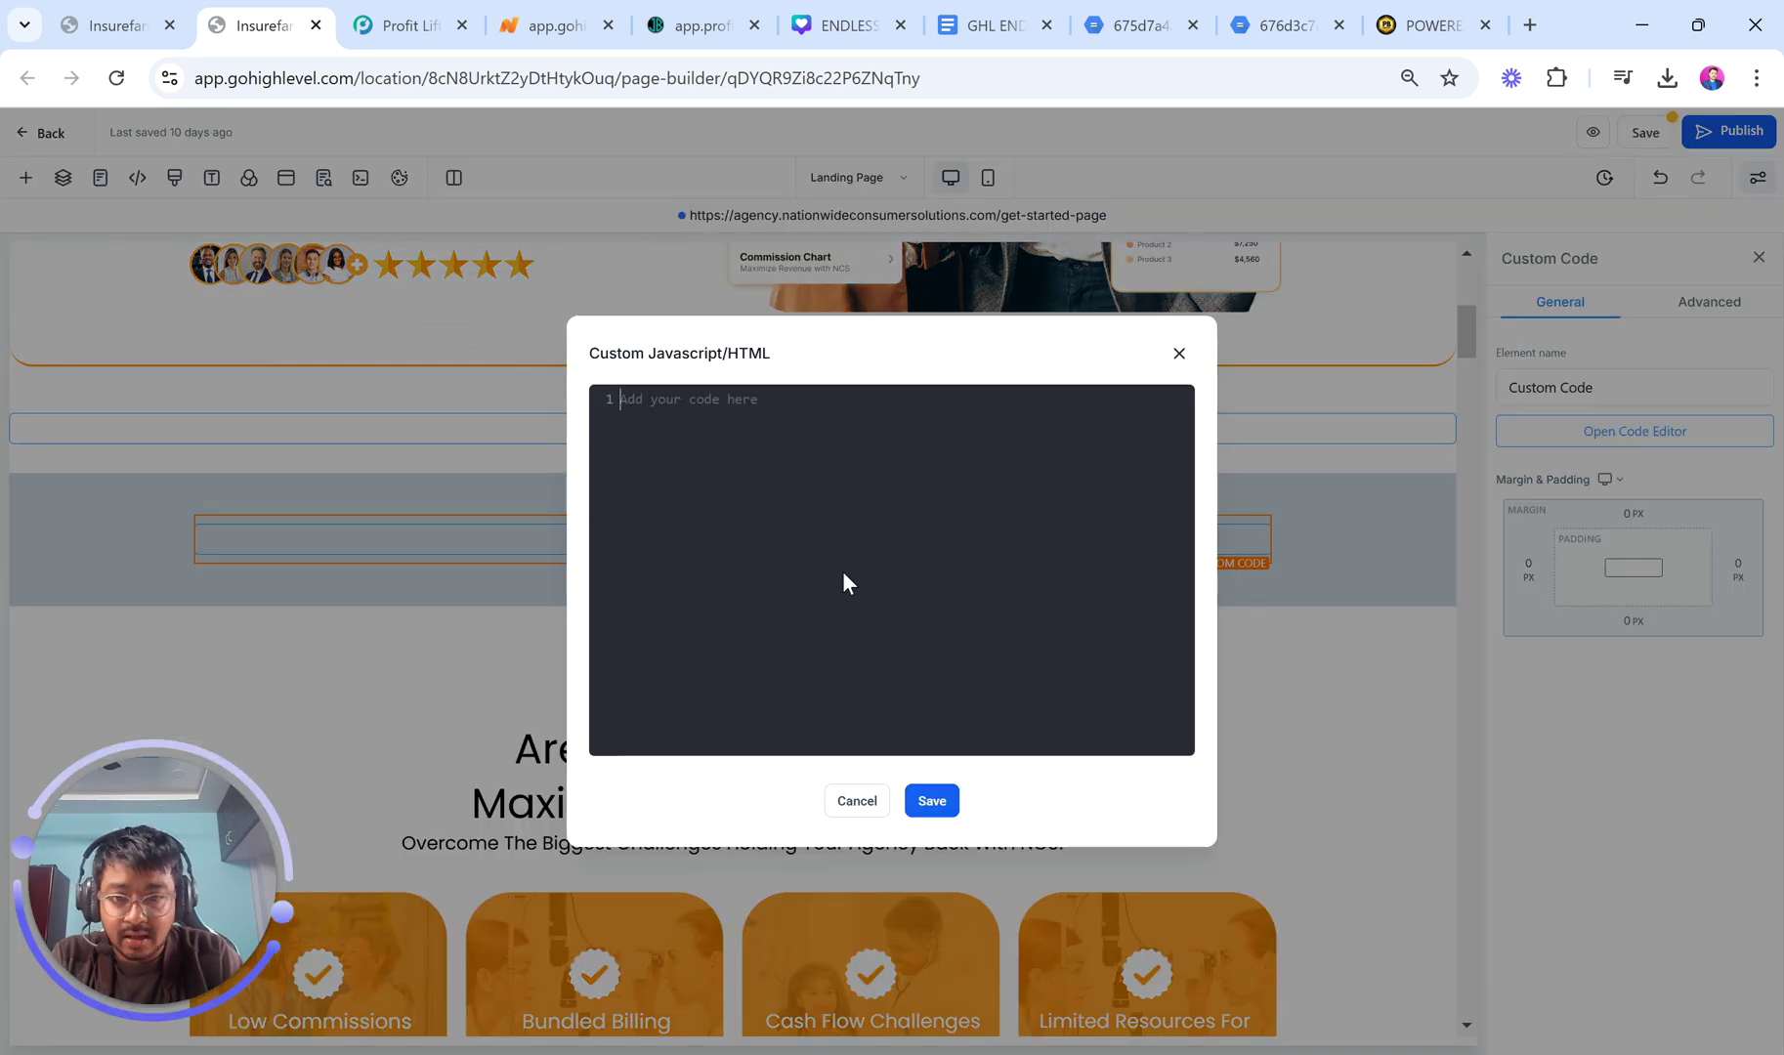
pyautogui.hotkey('ctrl', 'v')
pyautogui.scroll(10, 843, 569)
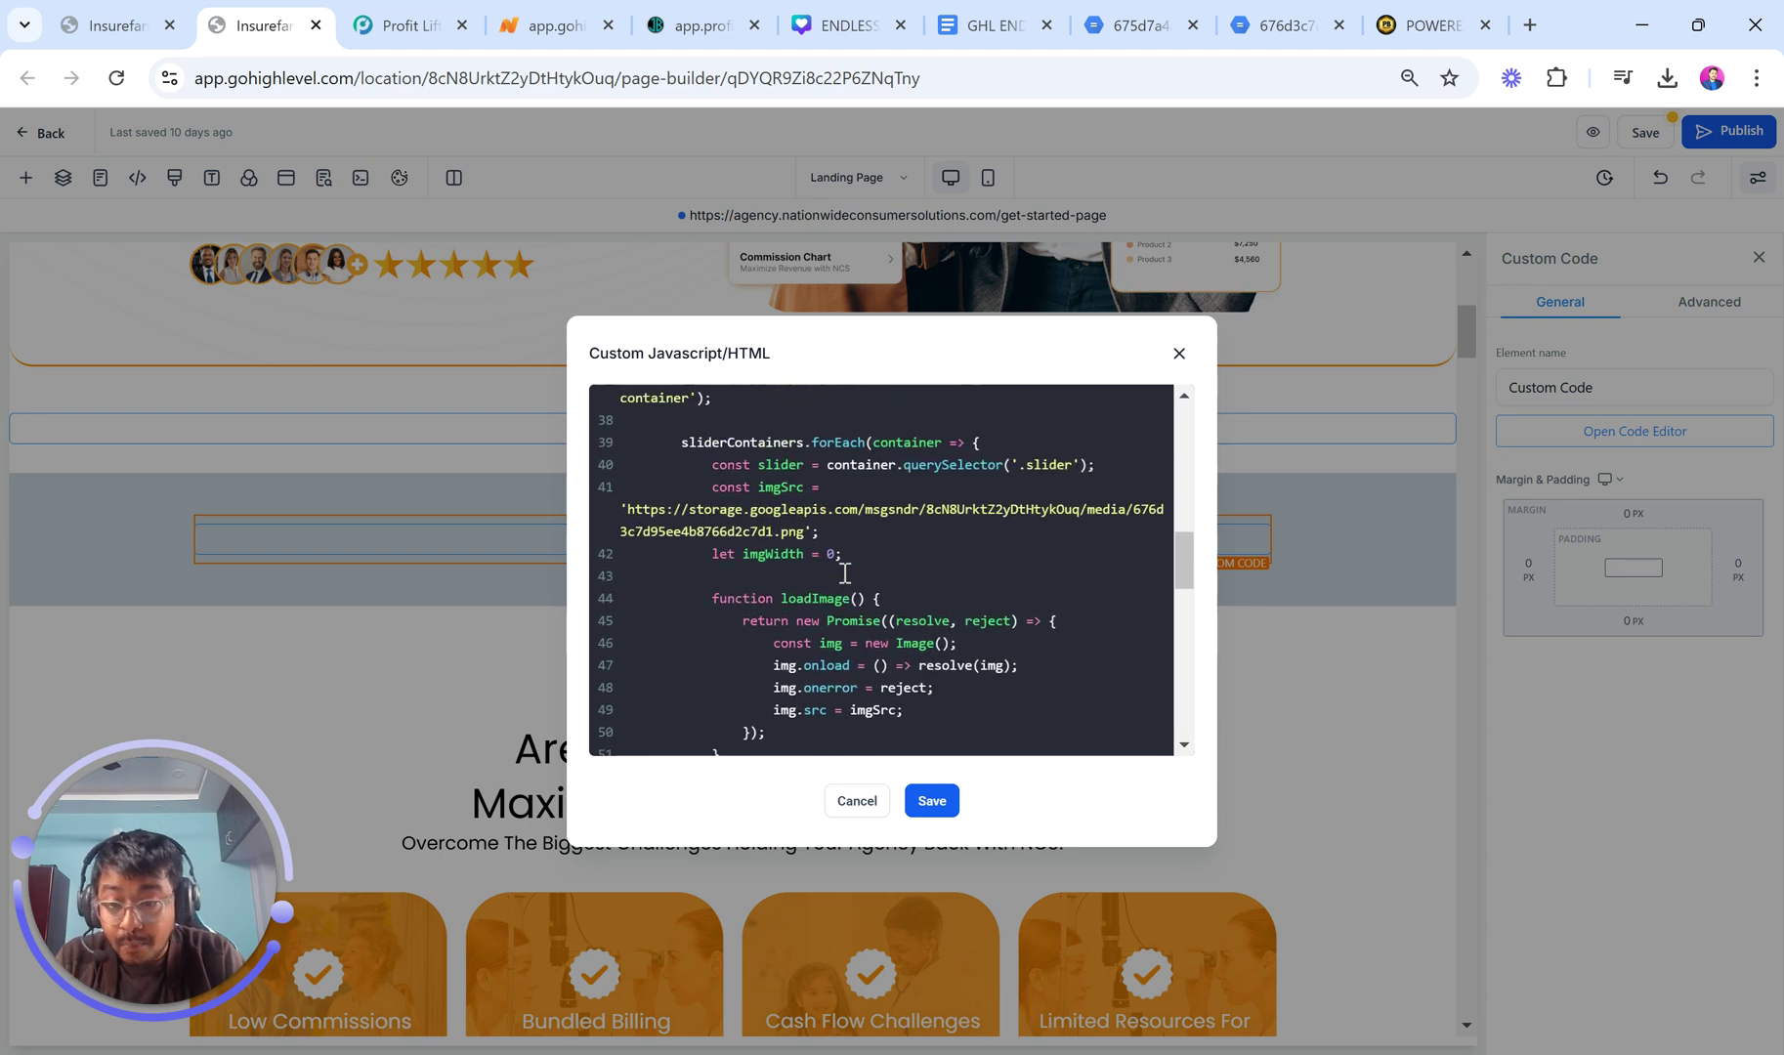
pyautogui.scroll(10, 845, 572)
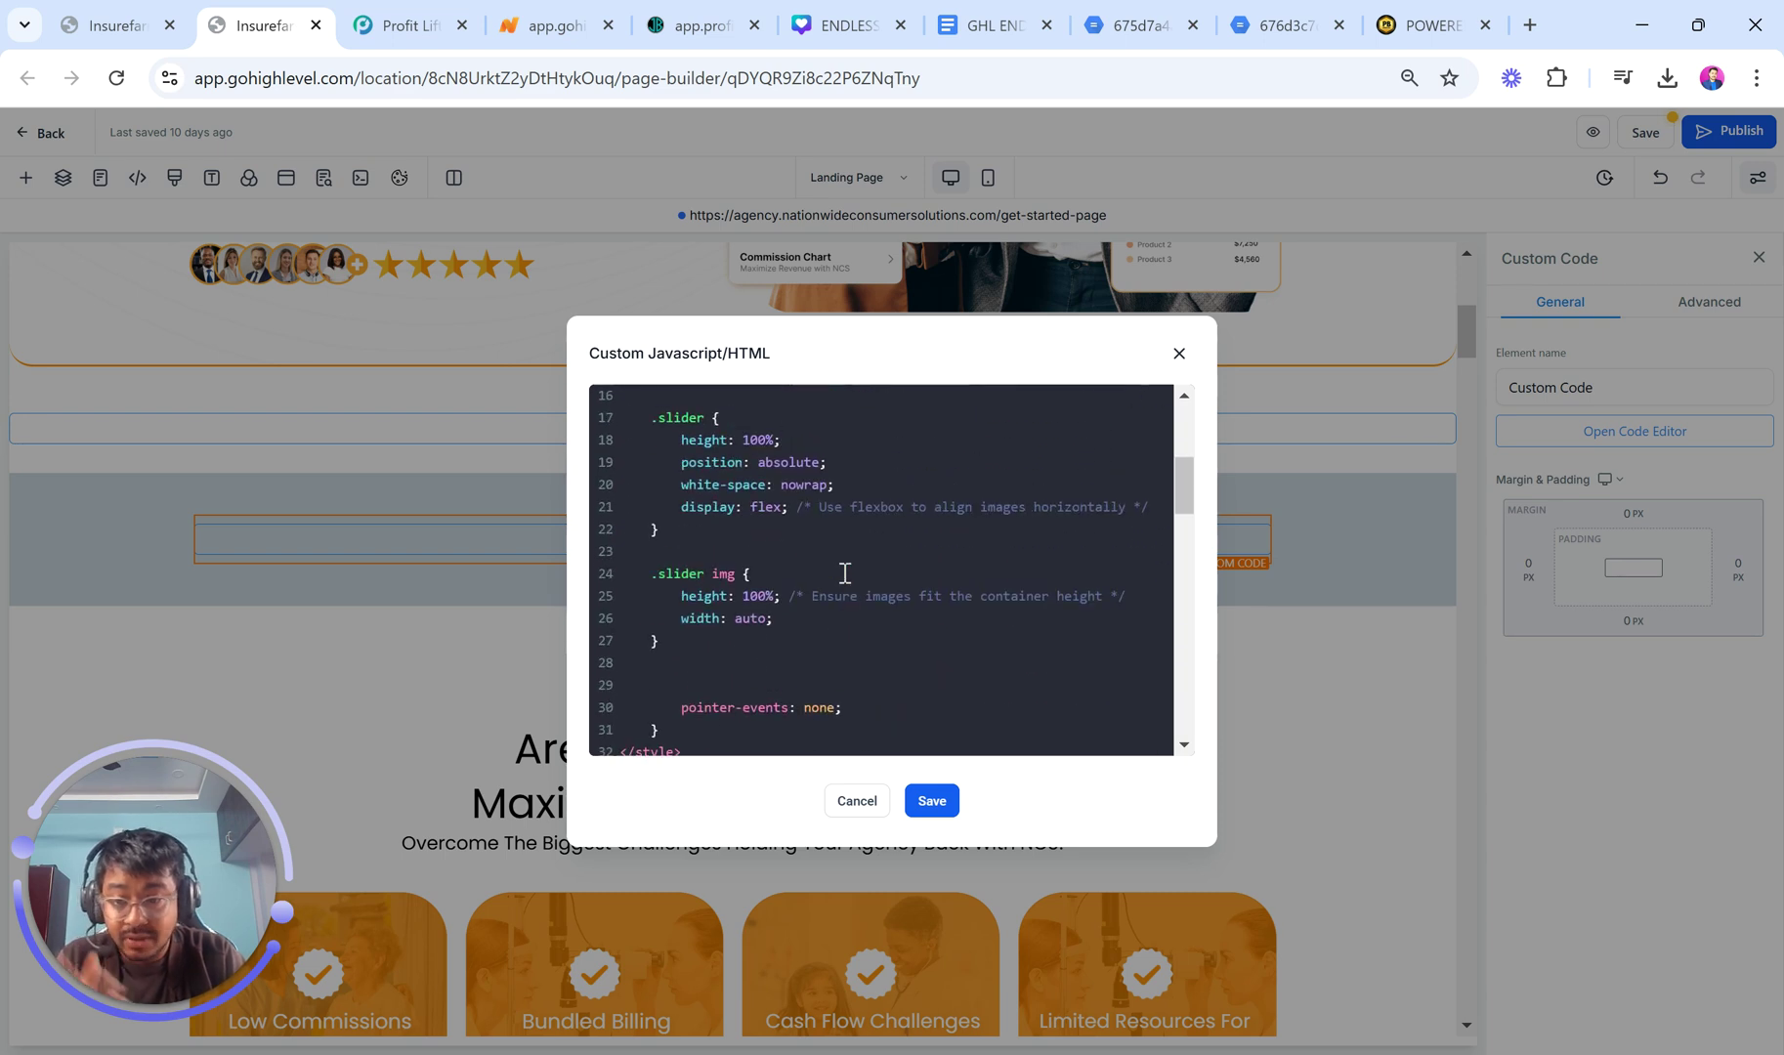
pyautogui.click(930, 803)
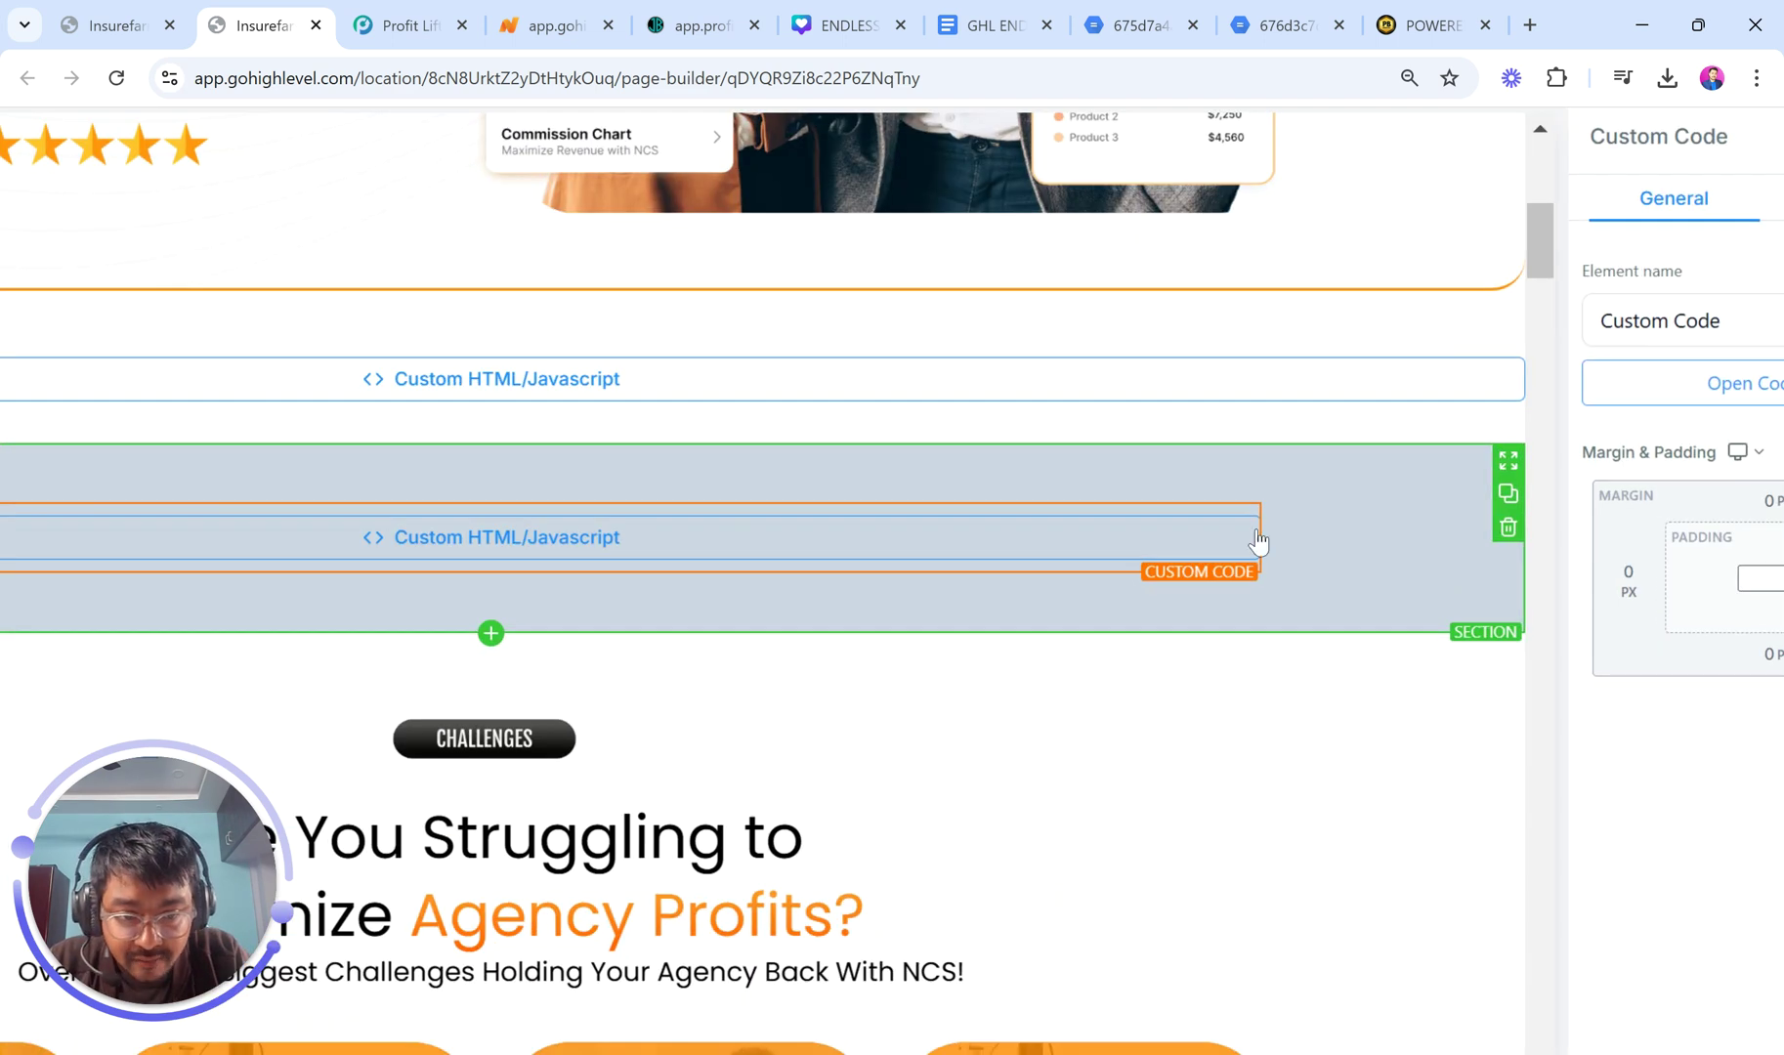
pyautogui.click(1258, 542)
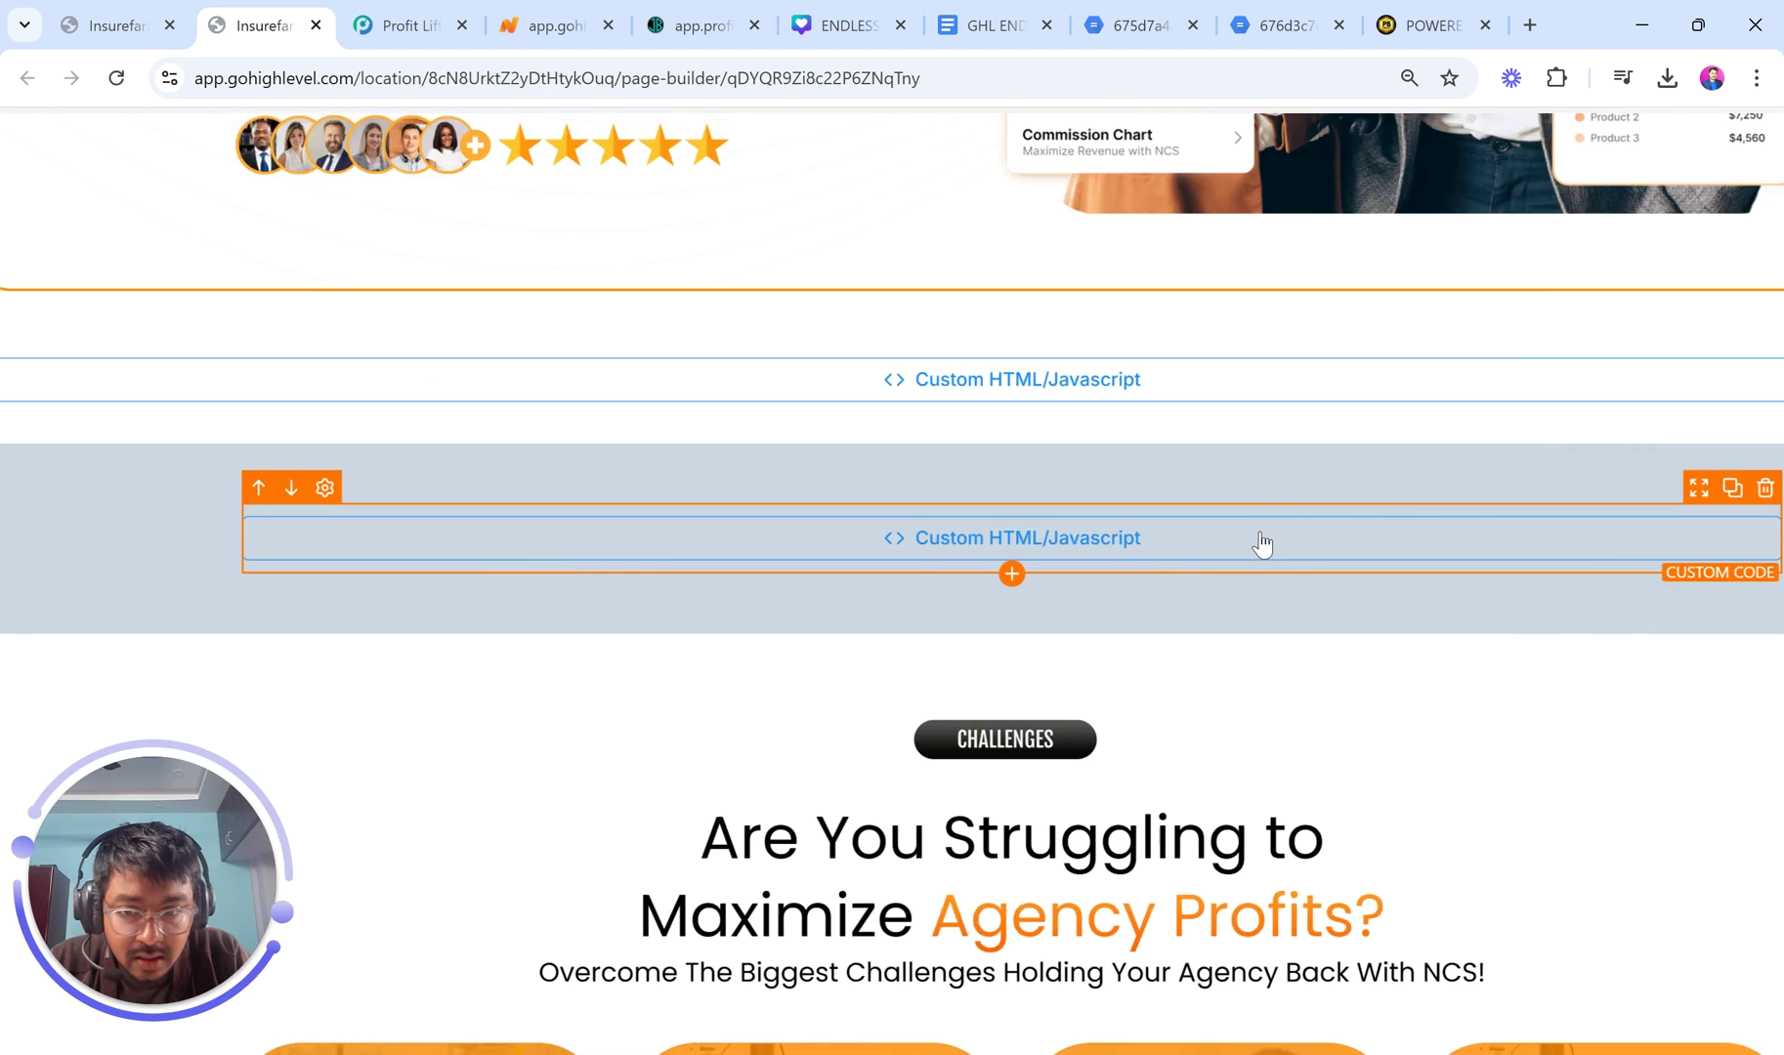
# Delete the duplicate code section and check the full-width carousel in the live preview.
pyautogui.click(293, 553)
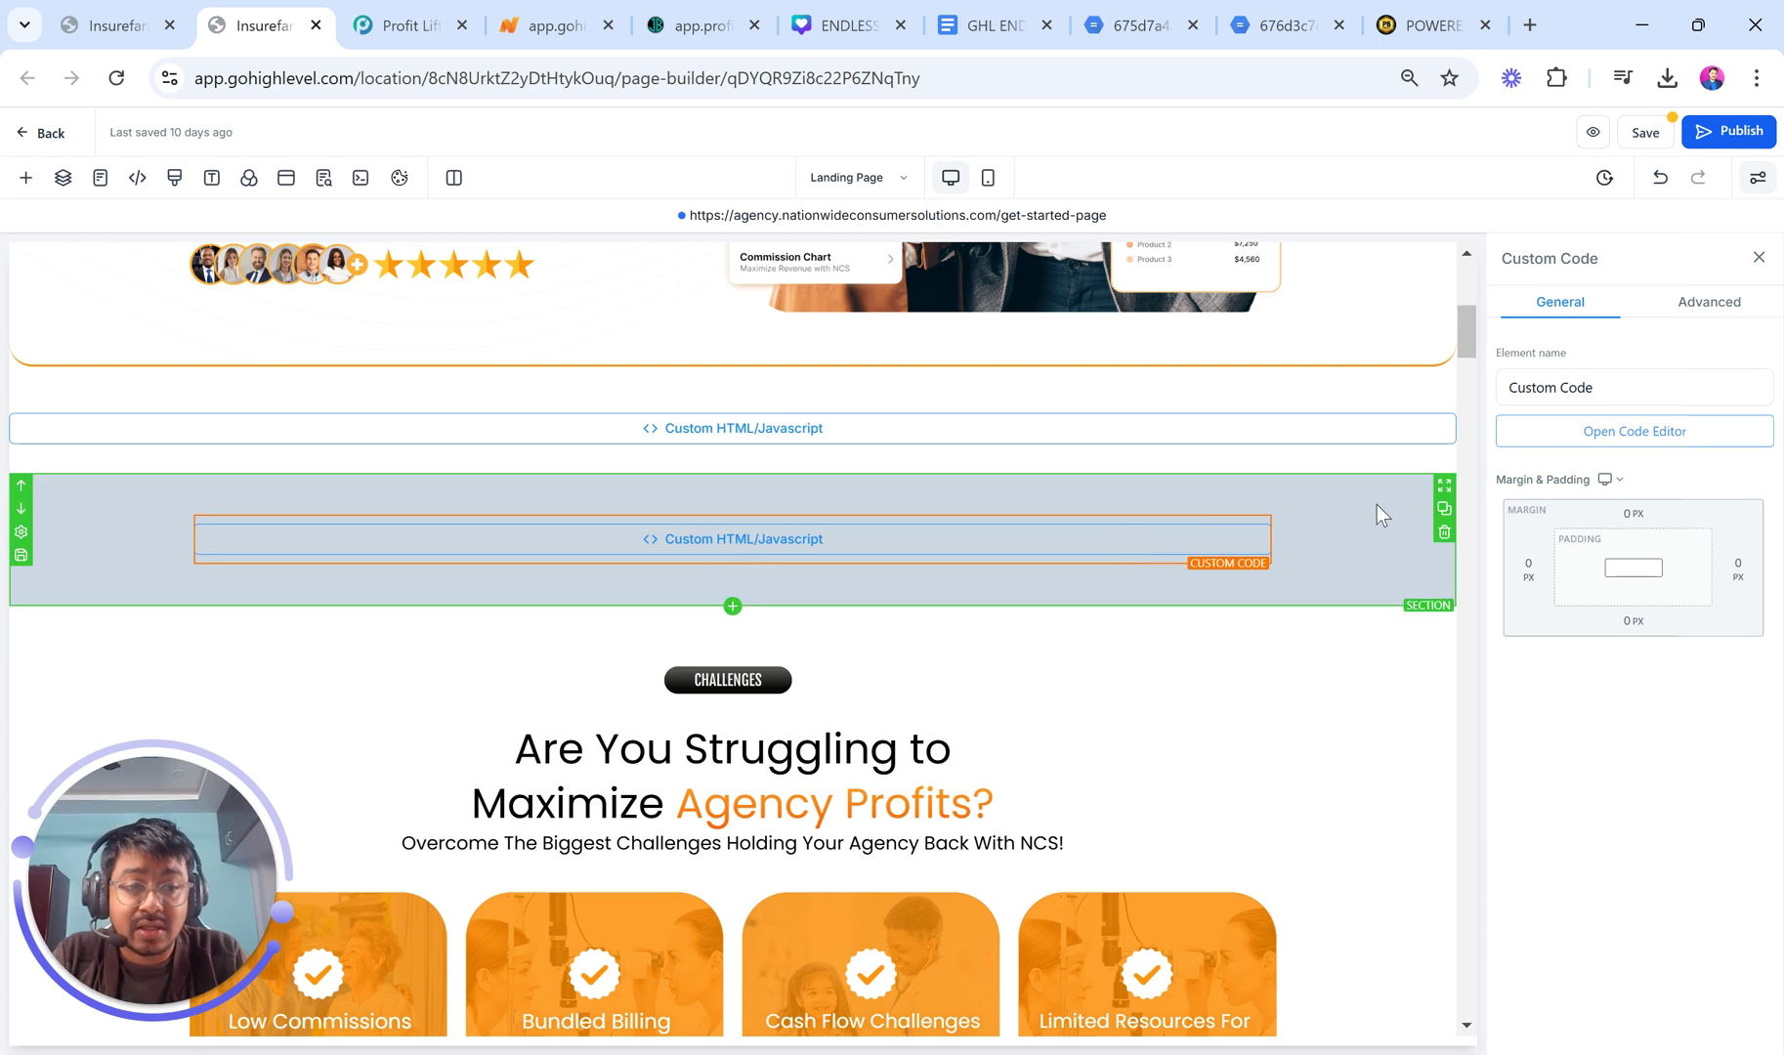
pyautogui.click(1444, 534)
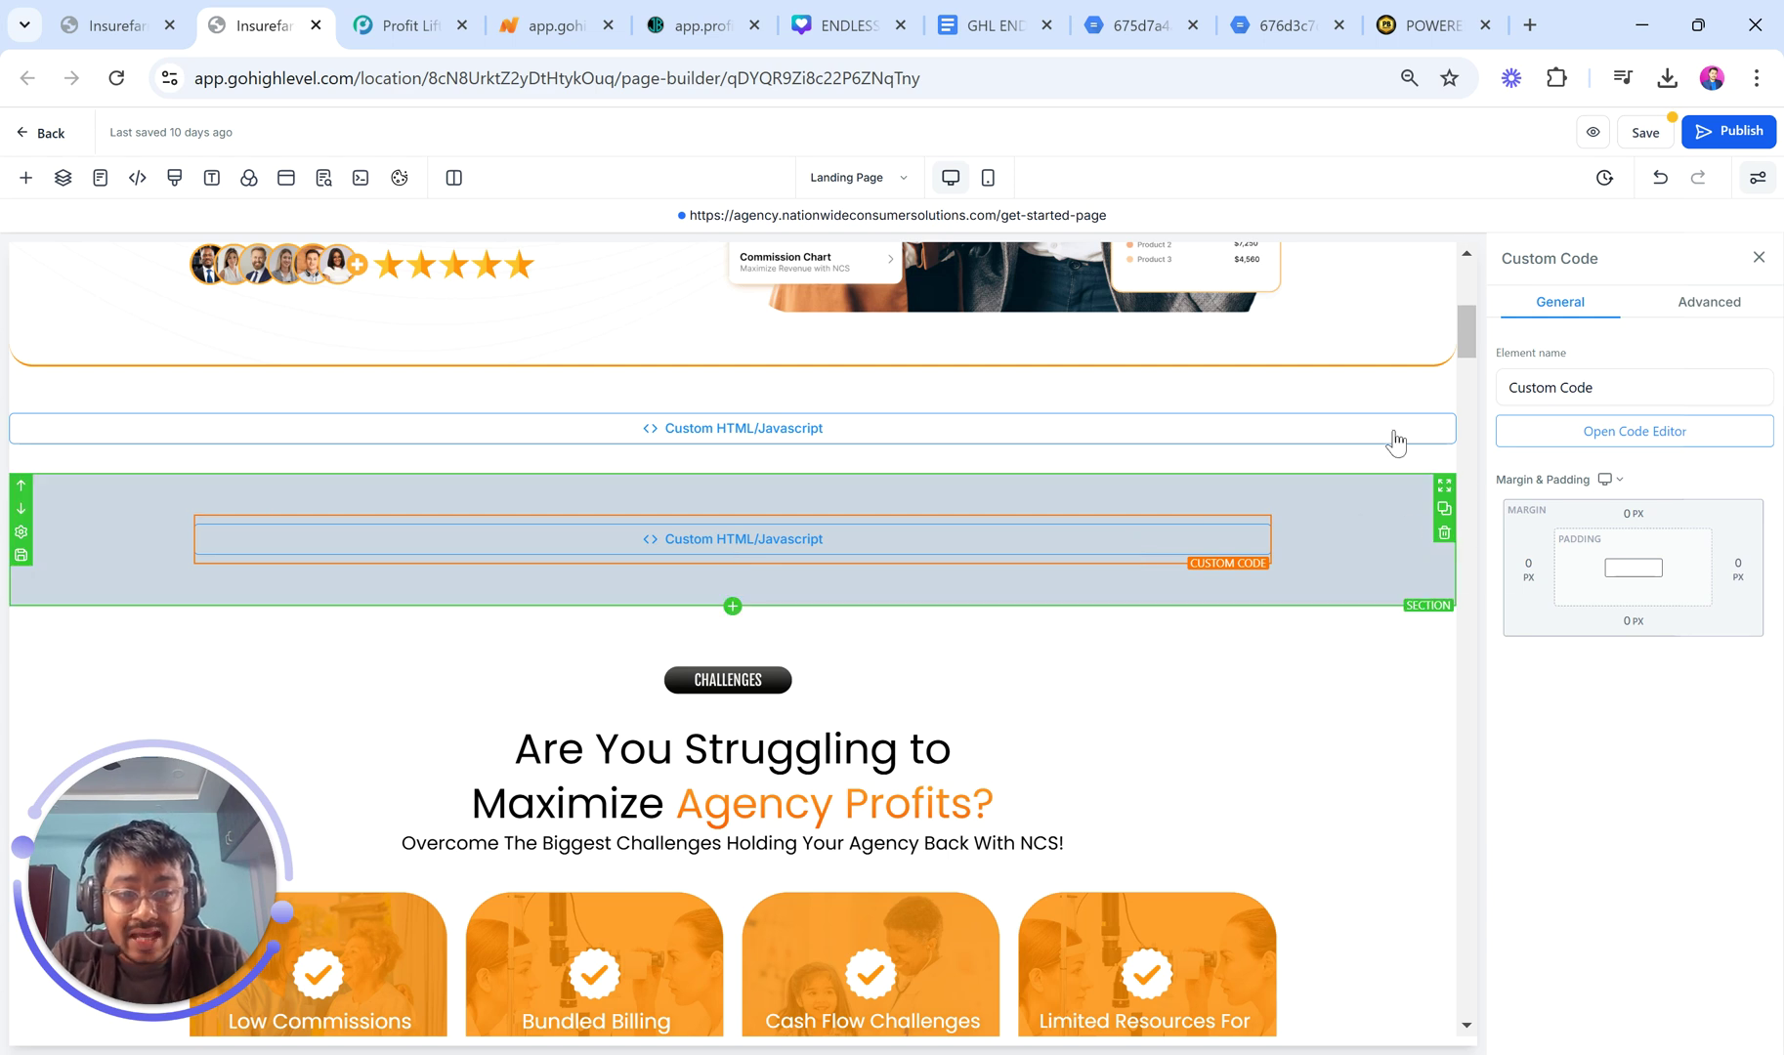
pyautogui.click(1134, 401)
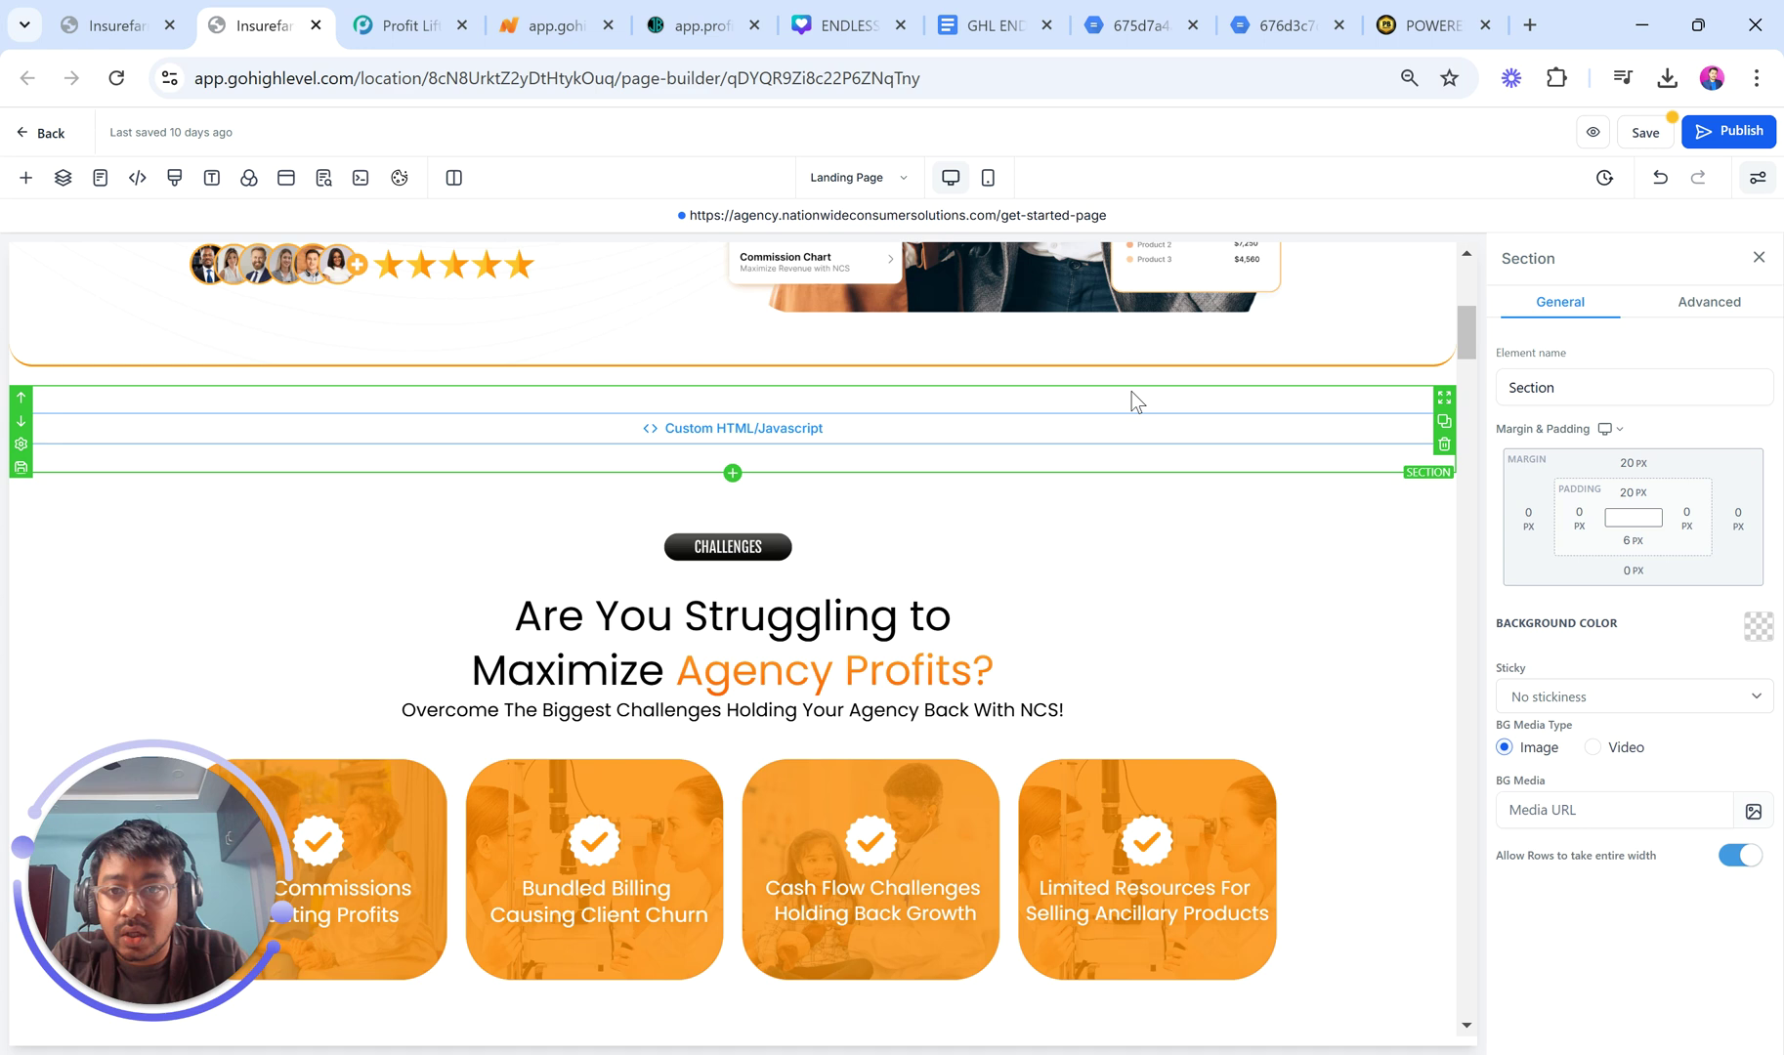
pyautogui.click(557, 25)
pyautogui.scroll(-1, 778, 599)
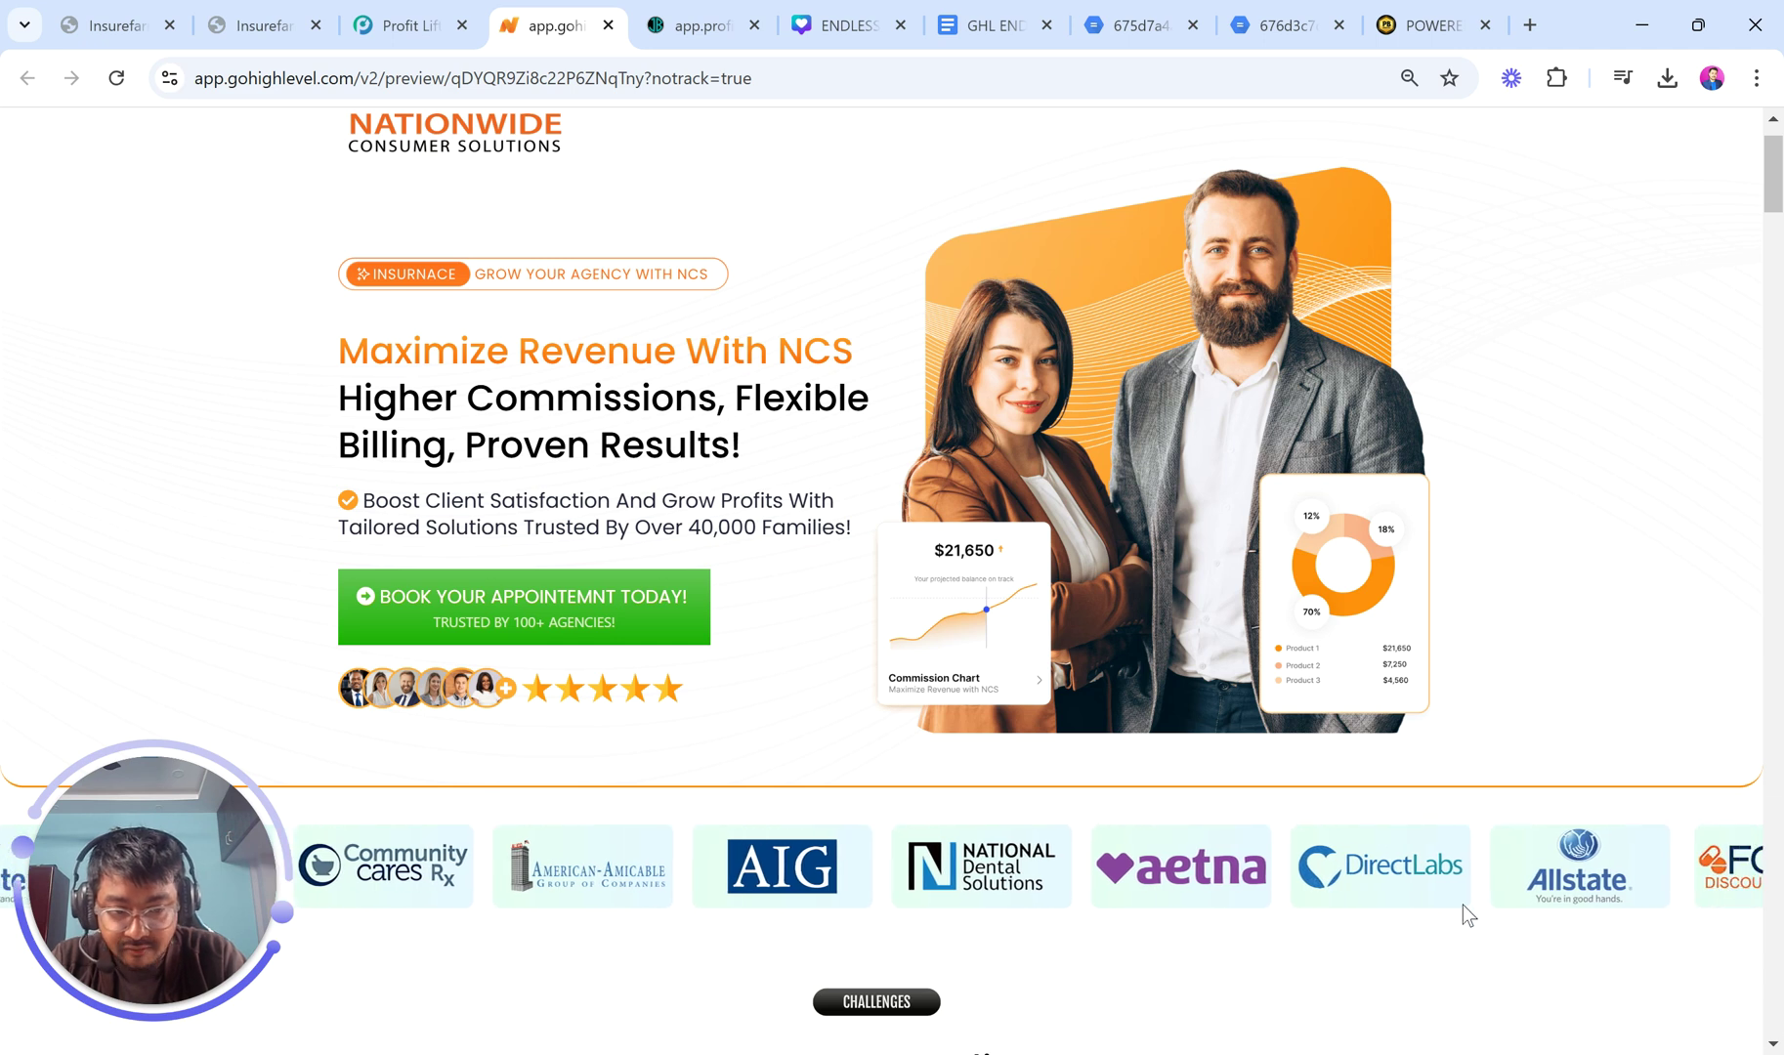
pyautogui.click(256, 19)
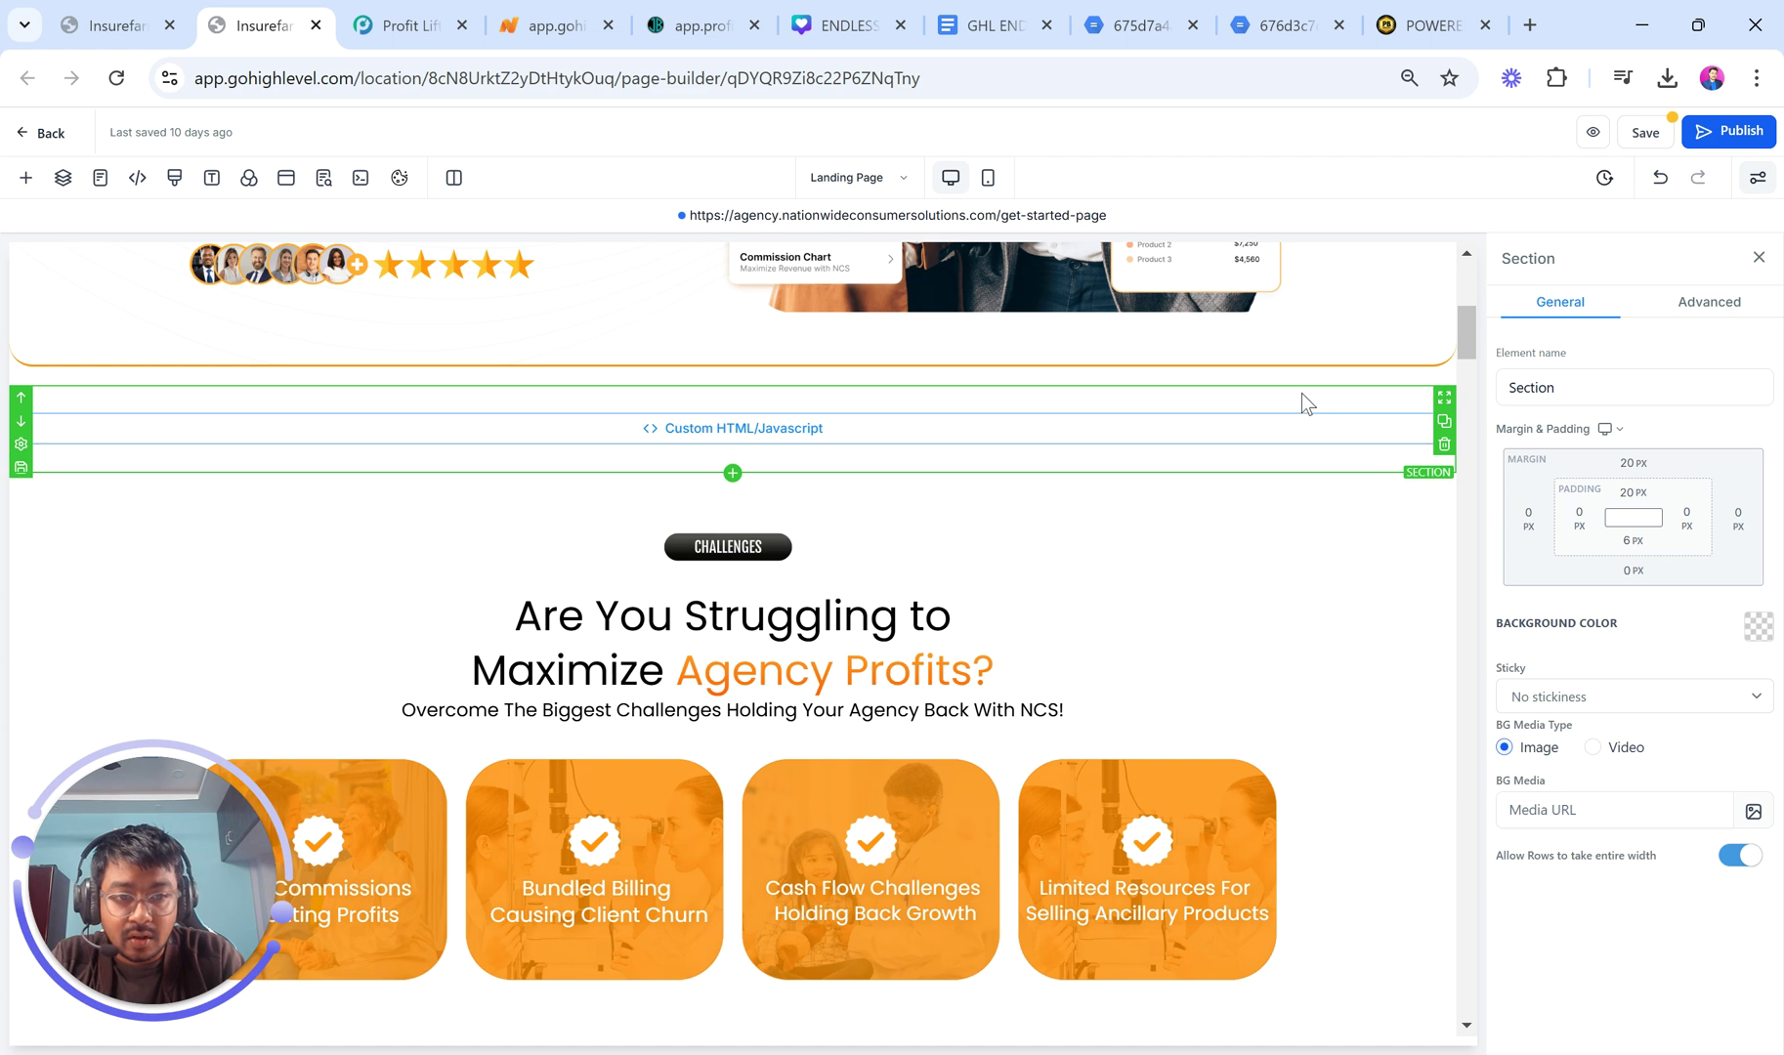
# Turn off 'Allow Rows to take entire width' for the carousel section and save the page.
pyautogui.click(1736, 857)
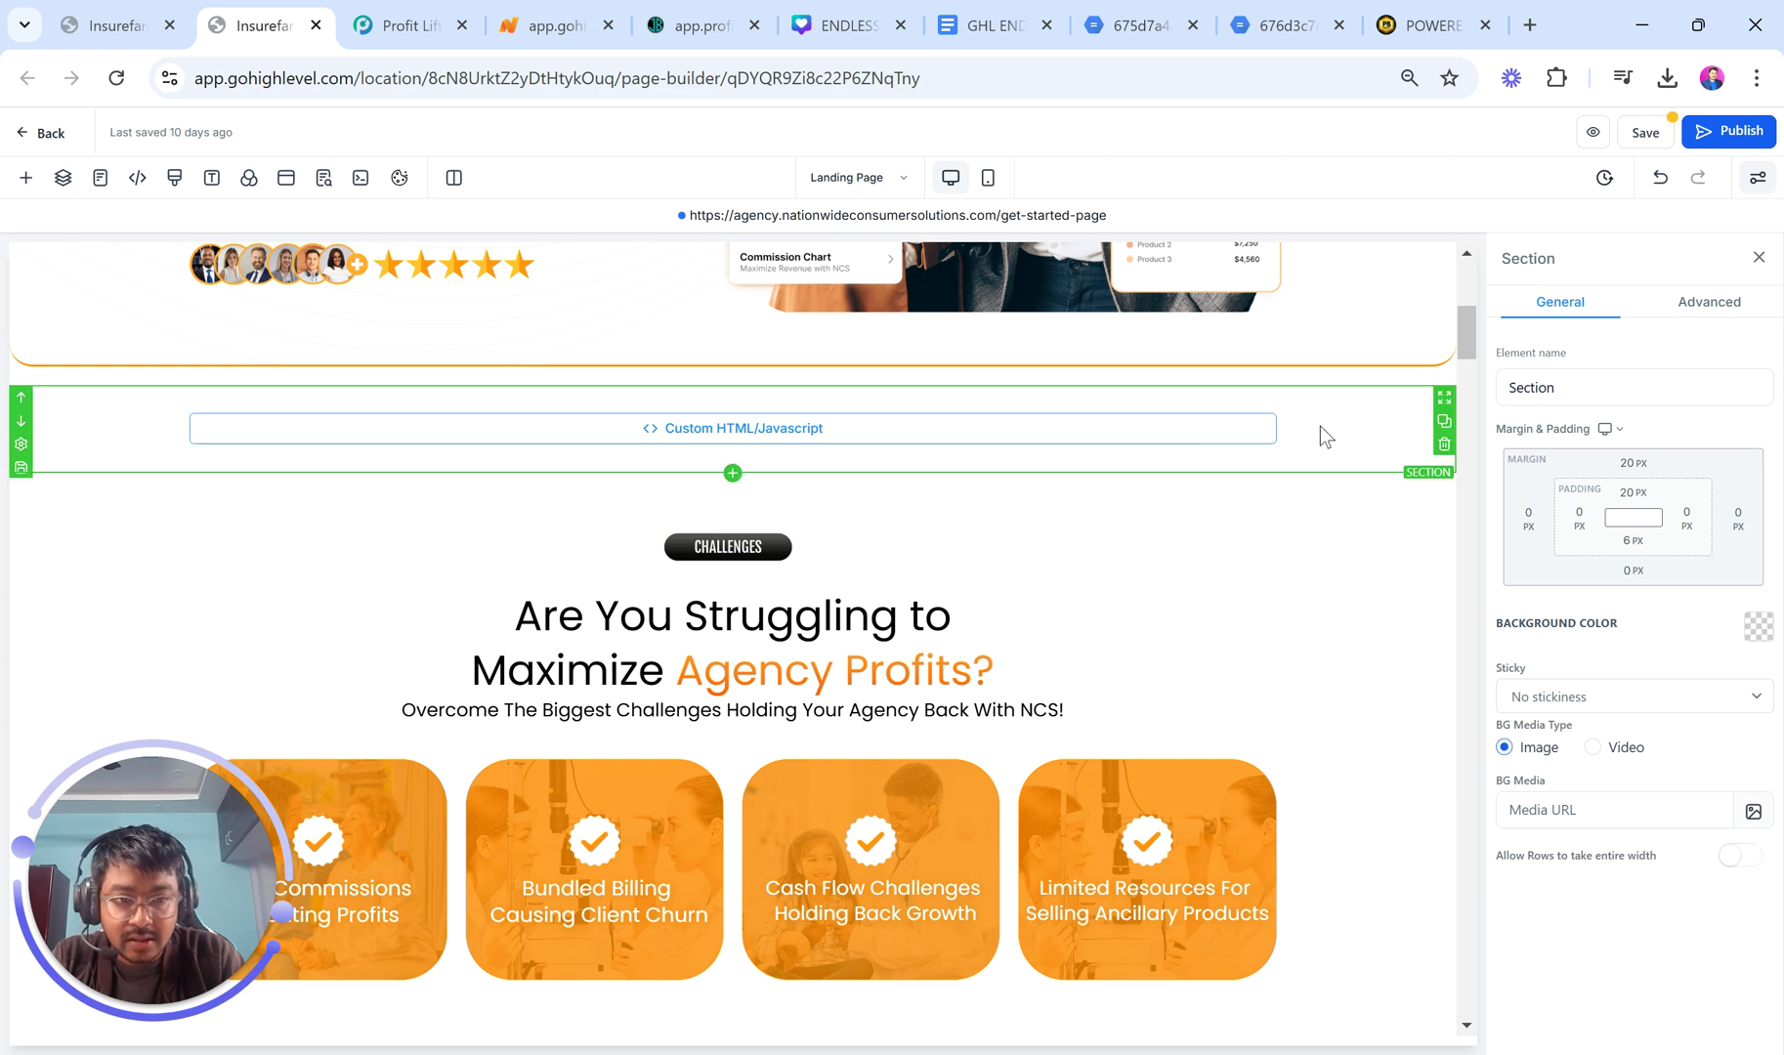
pyautogui.click(1133, 476)
pyautogui.click(1624, 135)
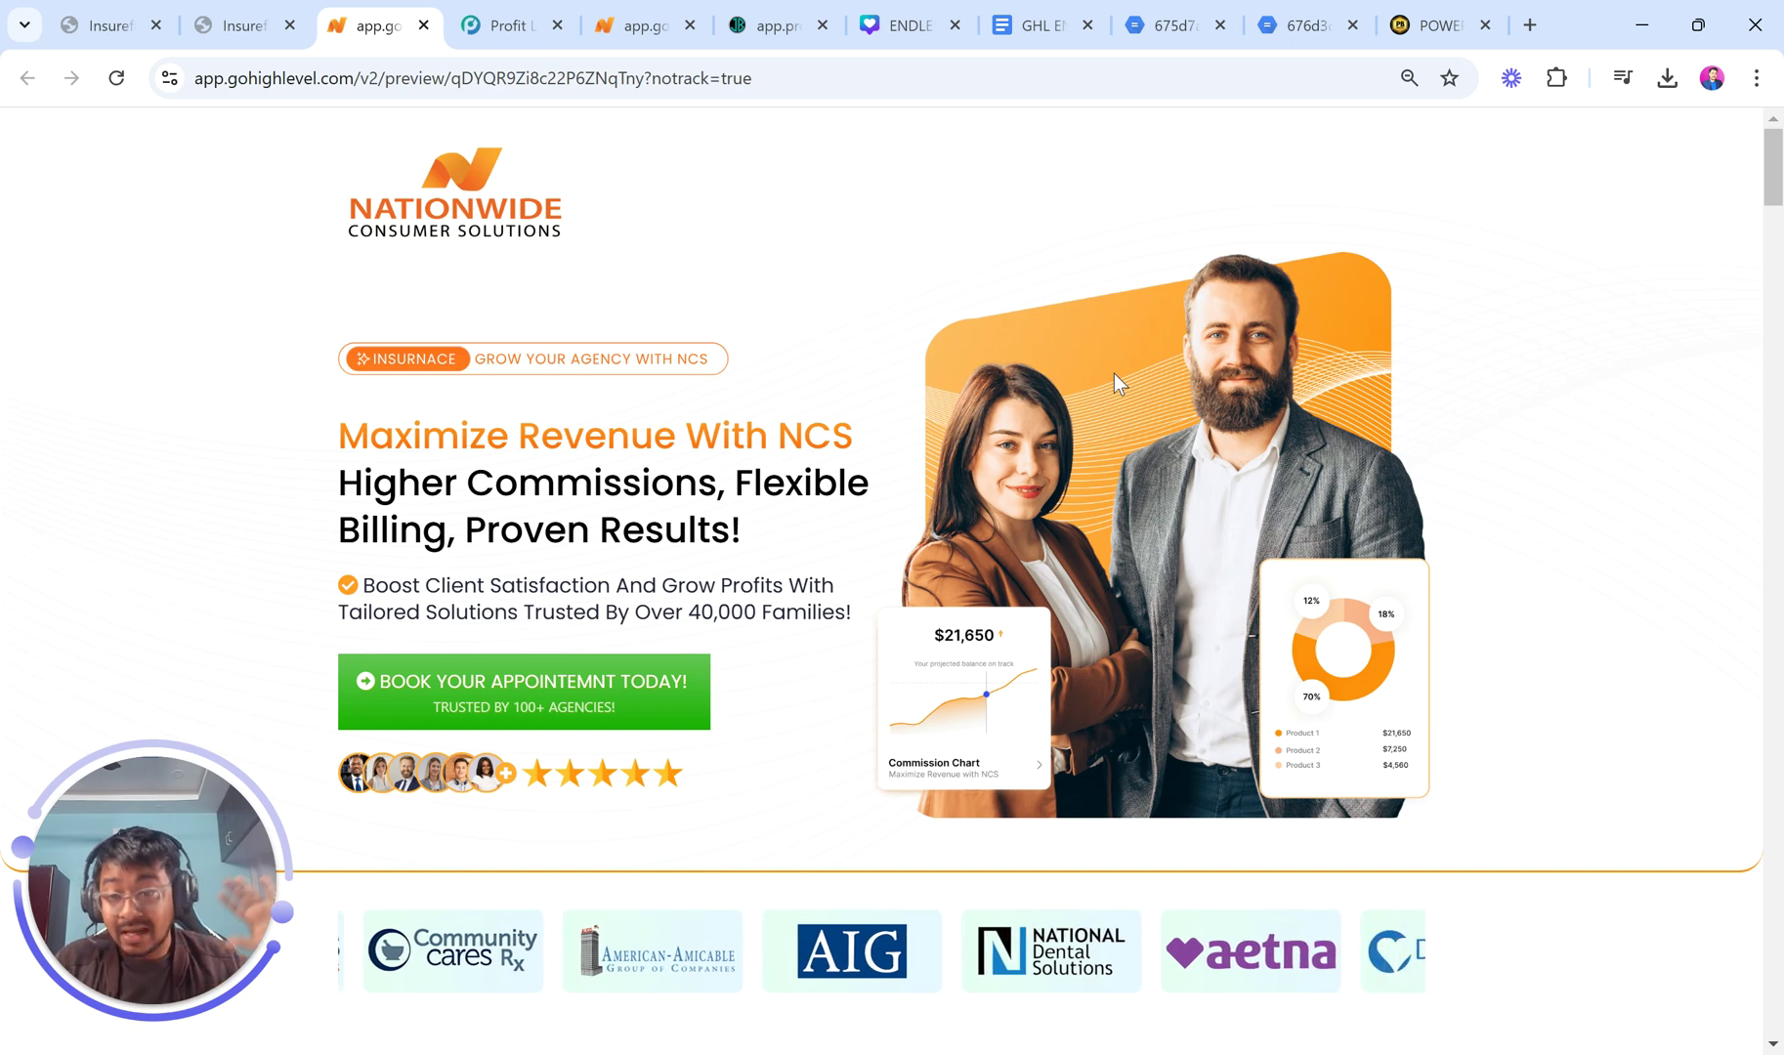
pyautogui.scroll(-4, 1113, 381)
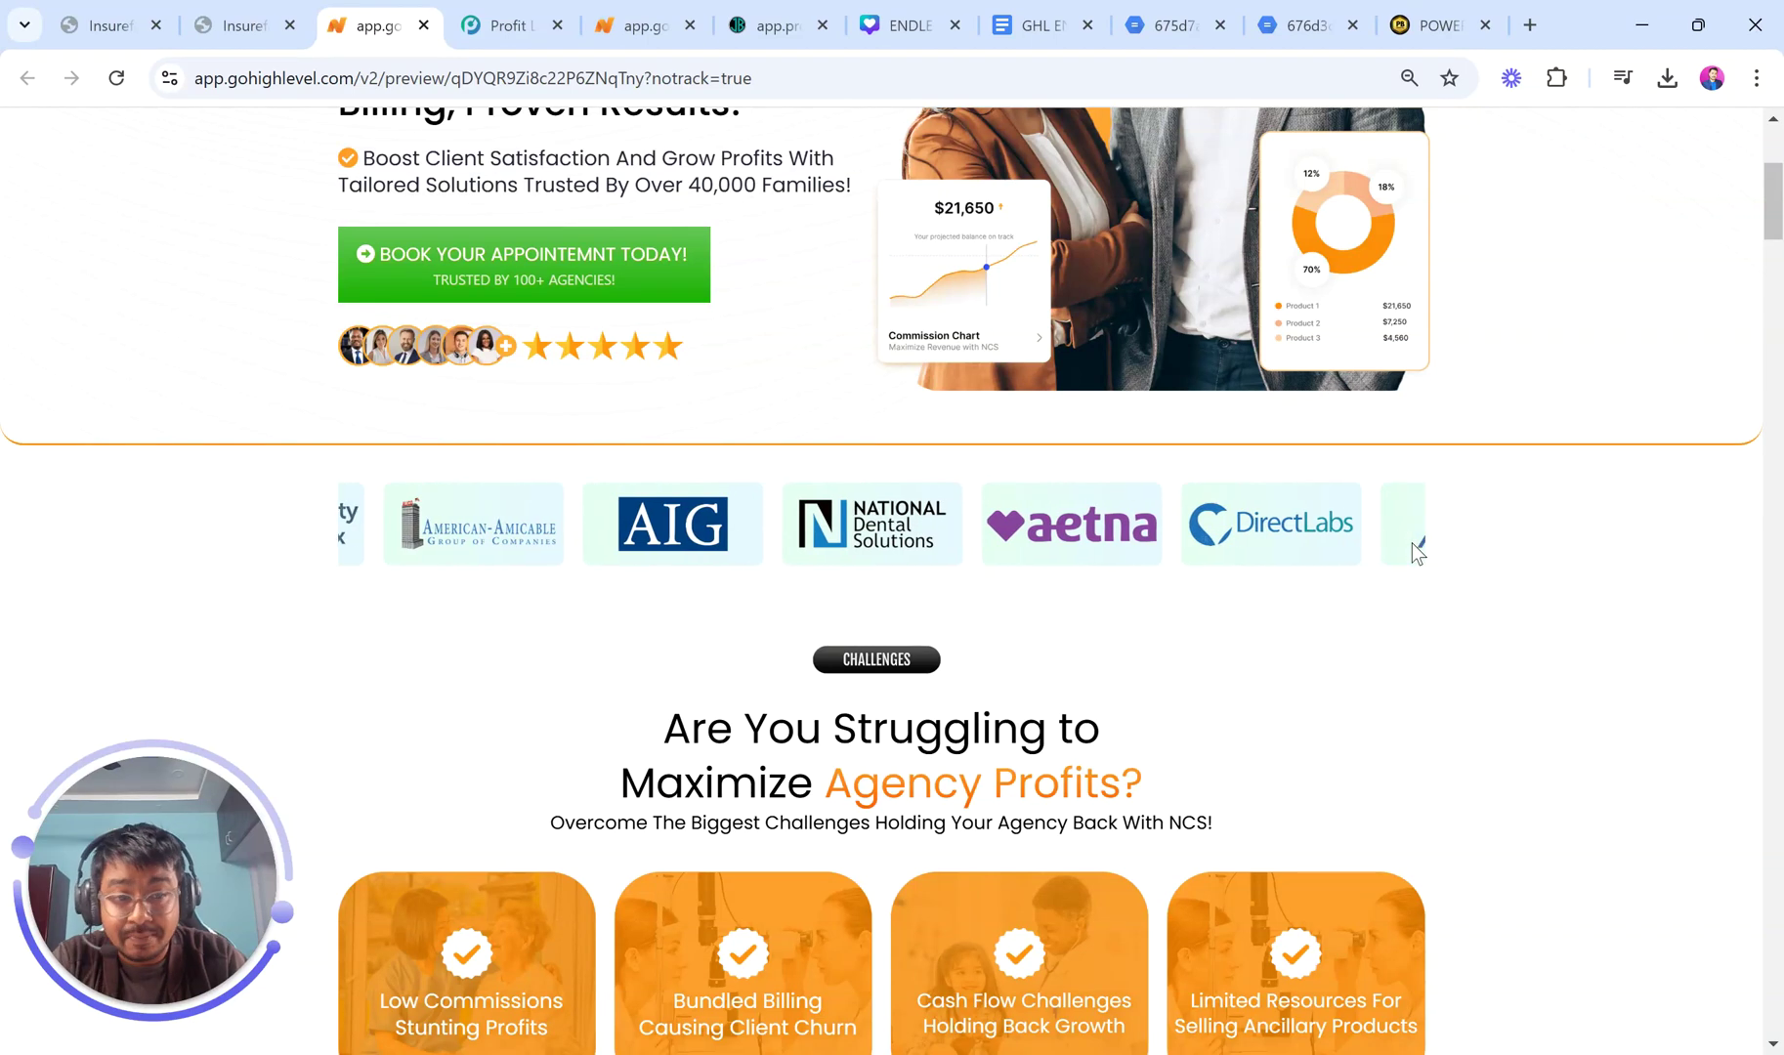
pyautogui.scroll(5, 1412, 544)
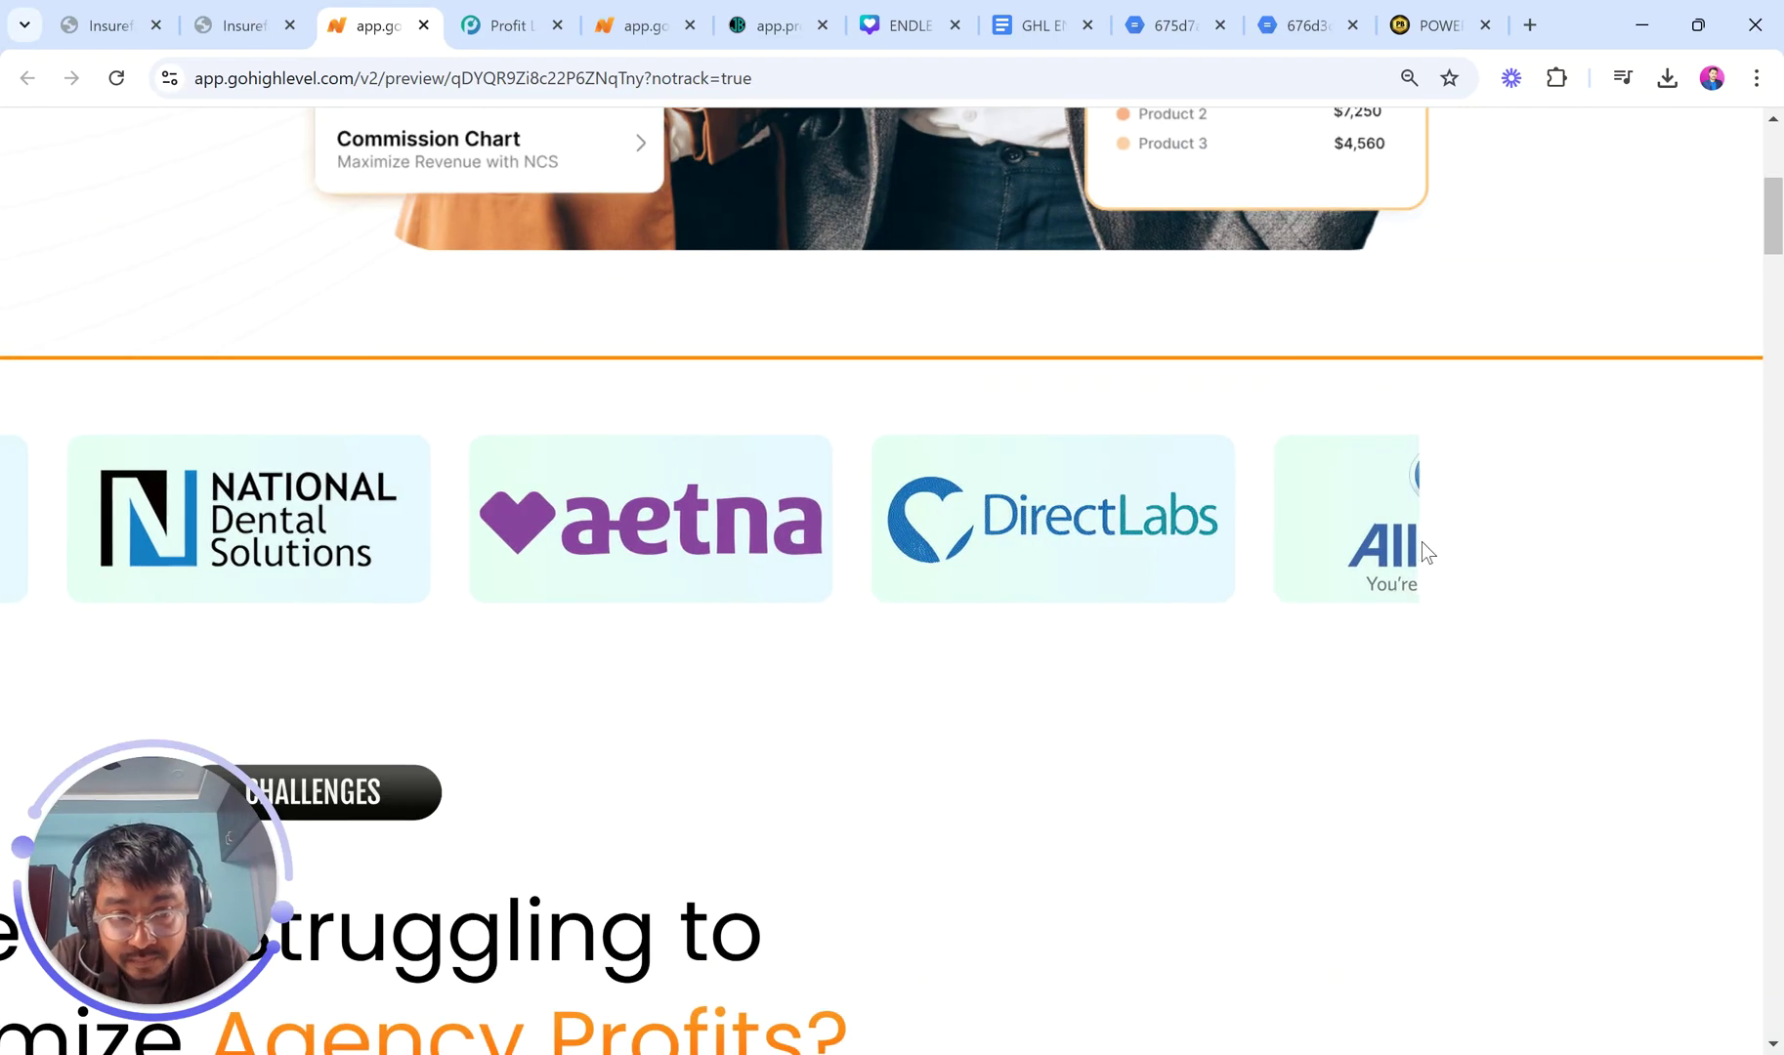
pyautogui.hscroll(3, 1746, 560)
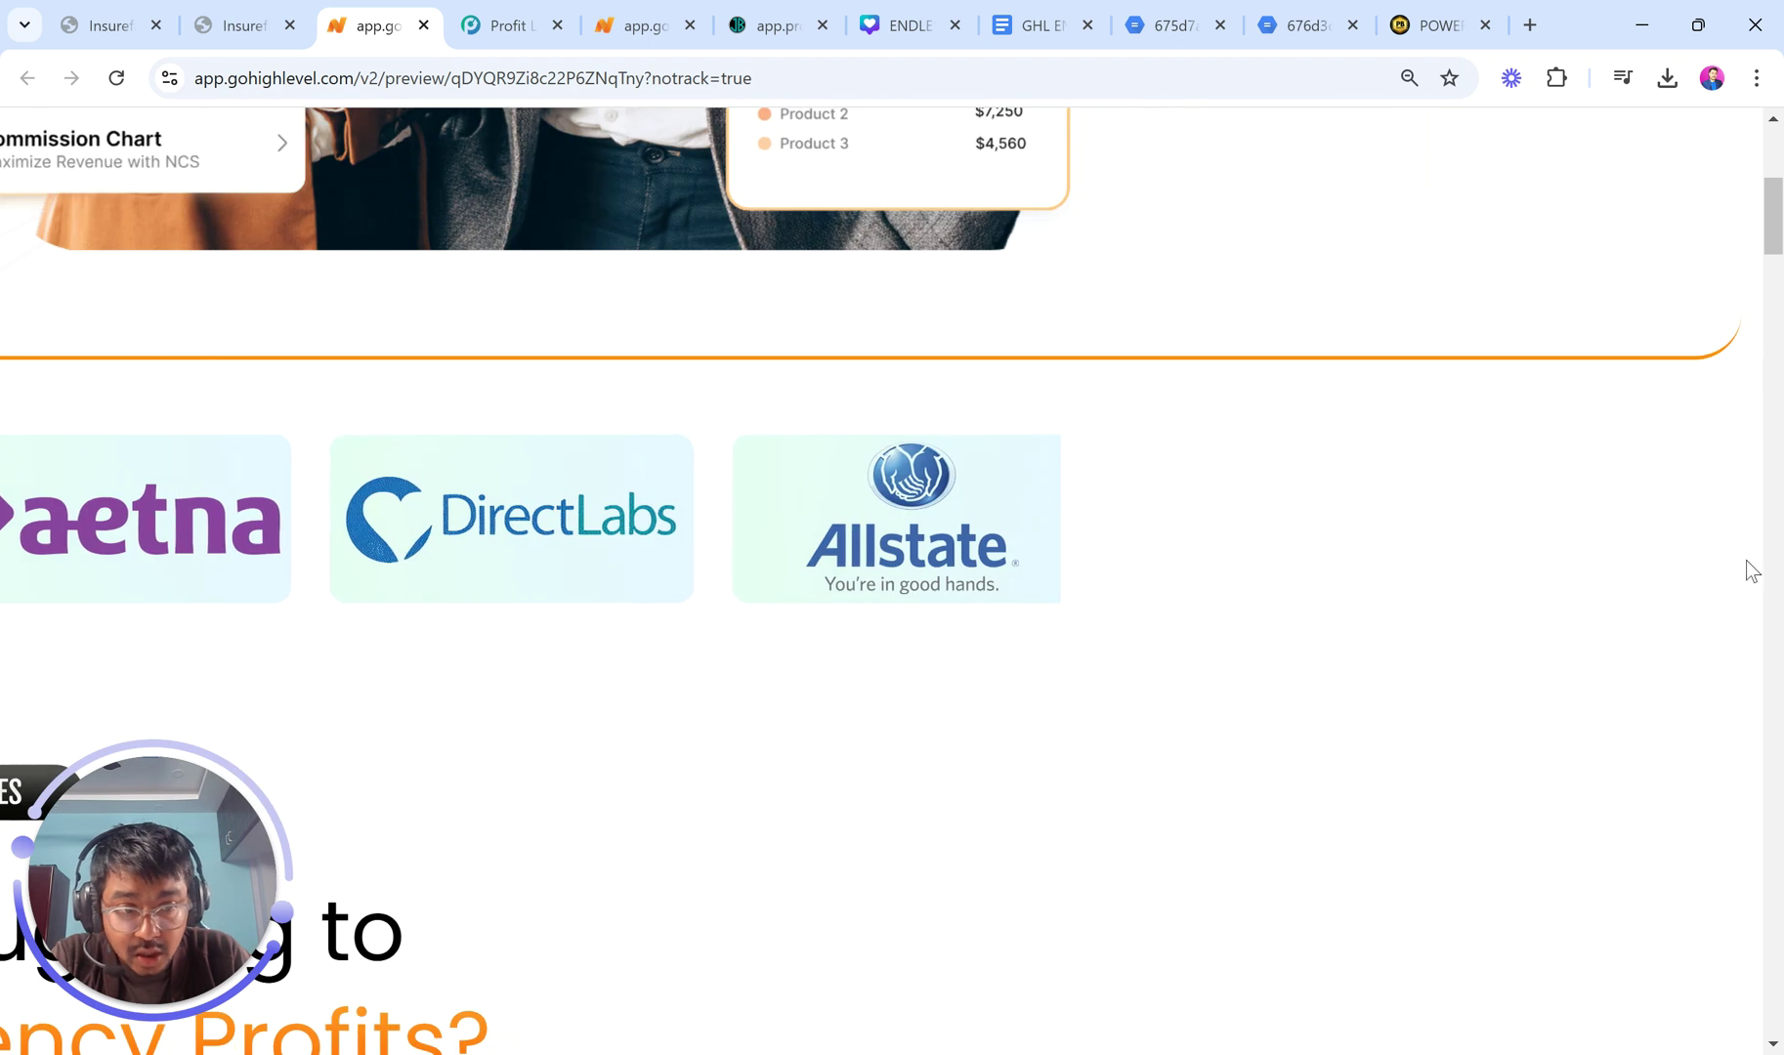
pyautogui.hscroll(-9, 1716, 532)
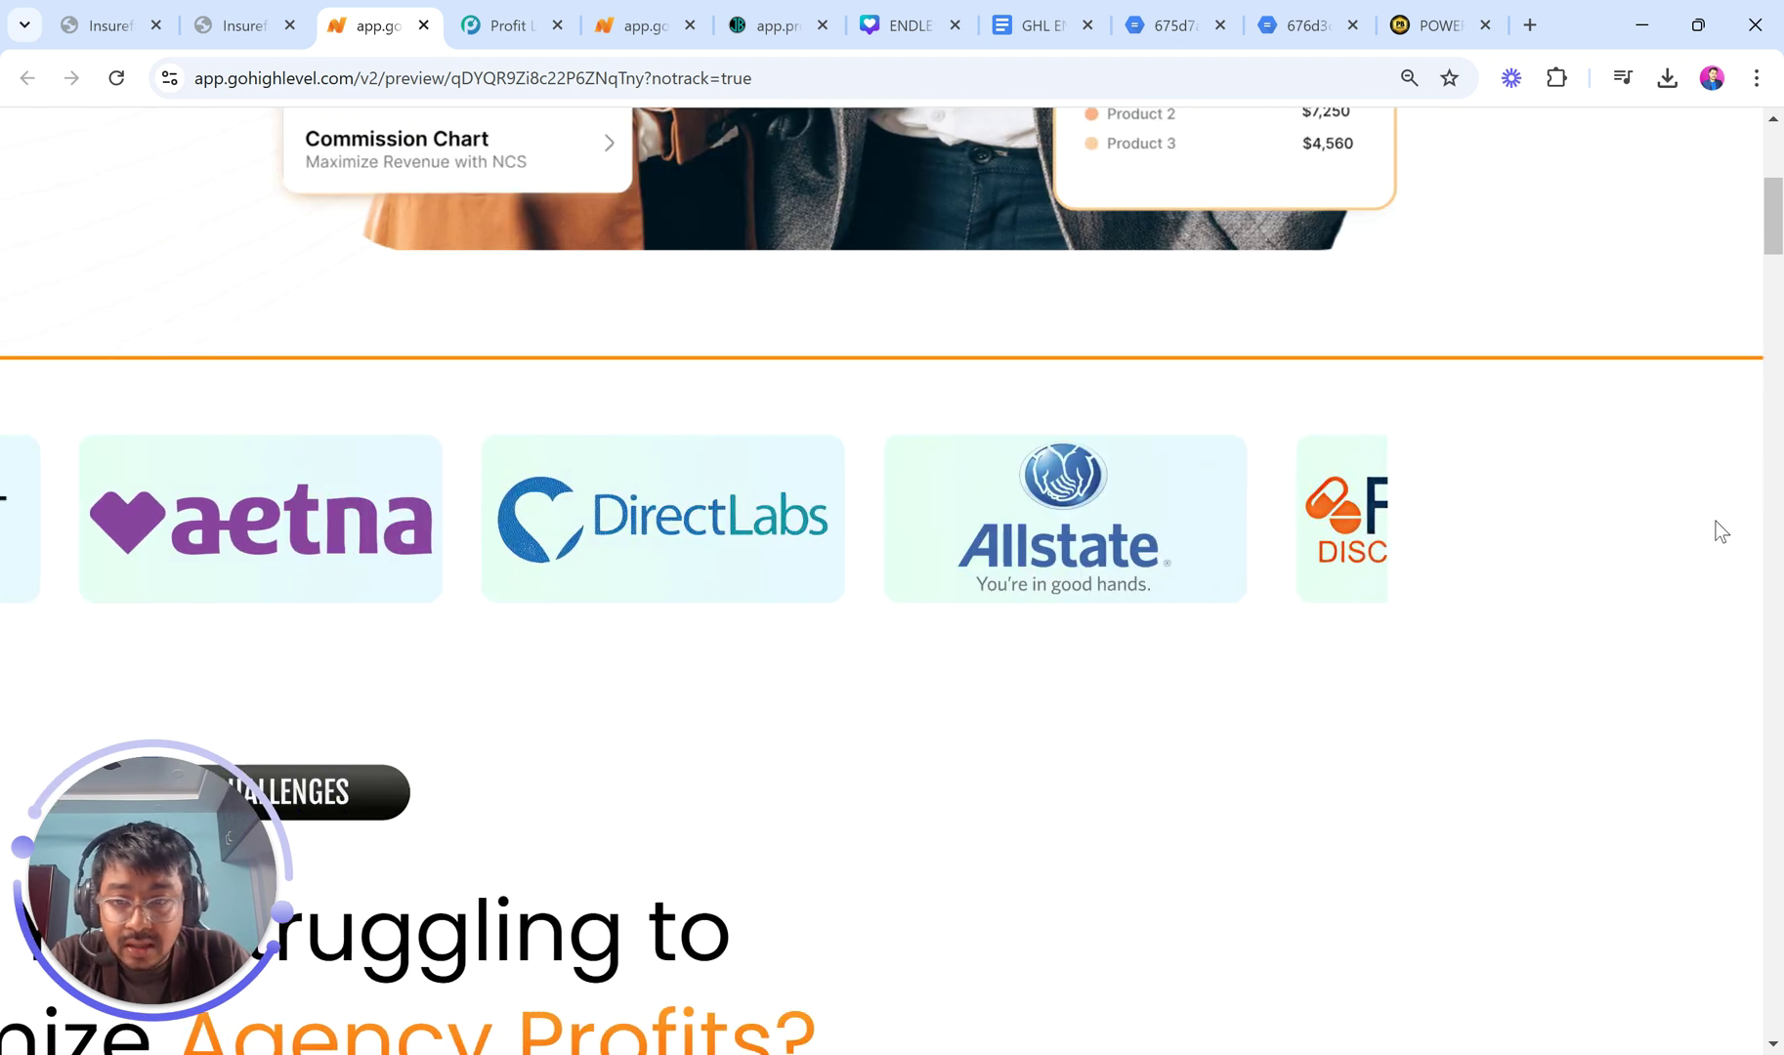
pyautogui.hscroll(-3, 1195, 569)
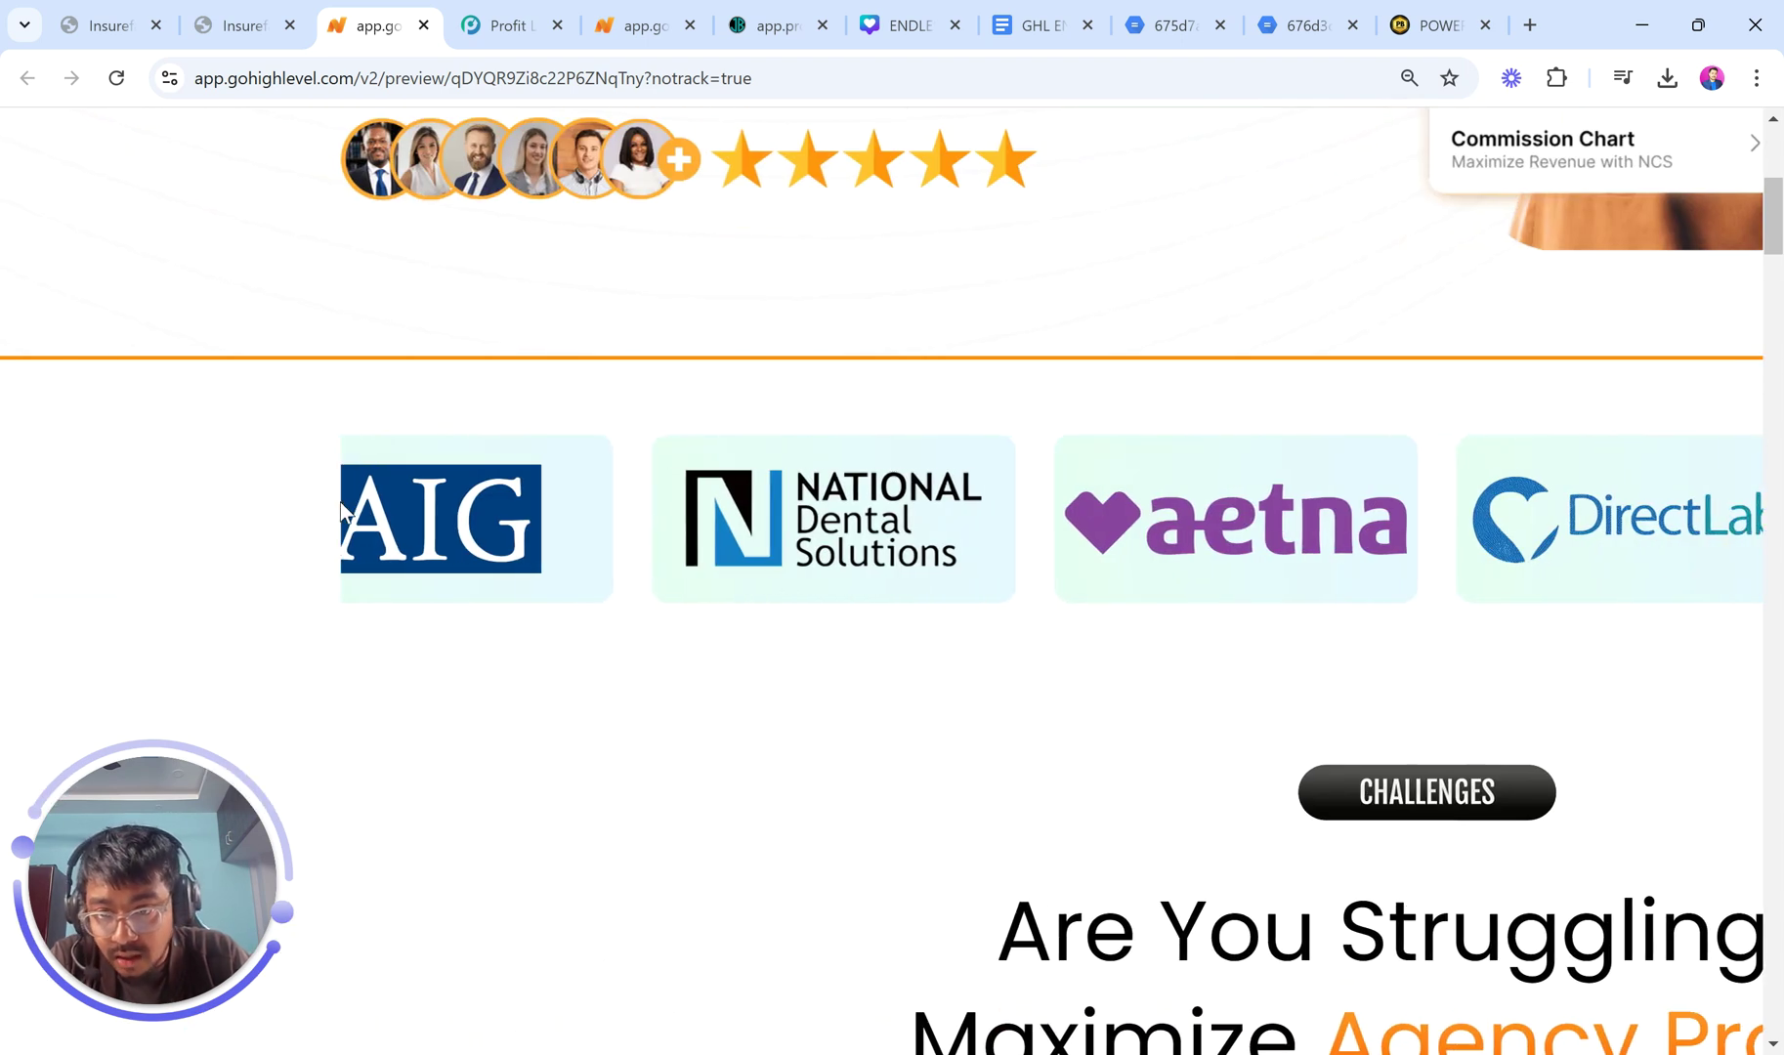
pyautogui.hscroll(-3, 340, 502)
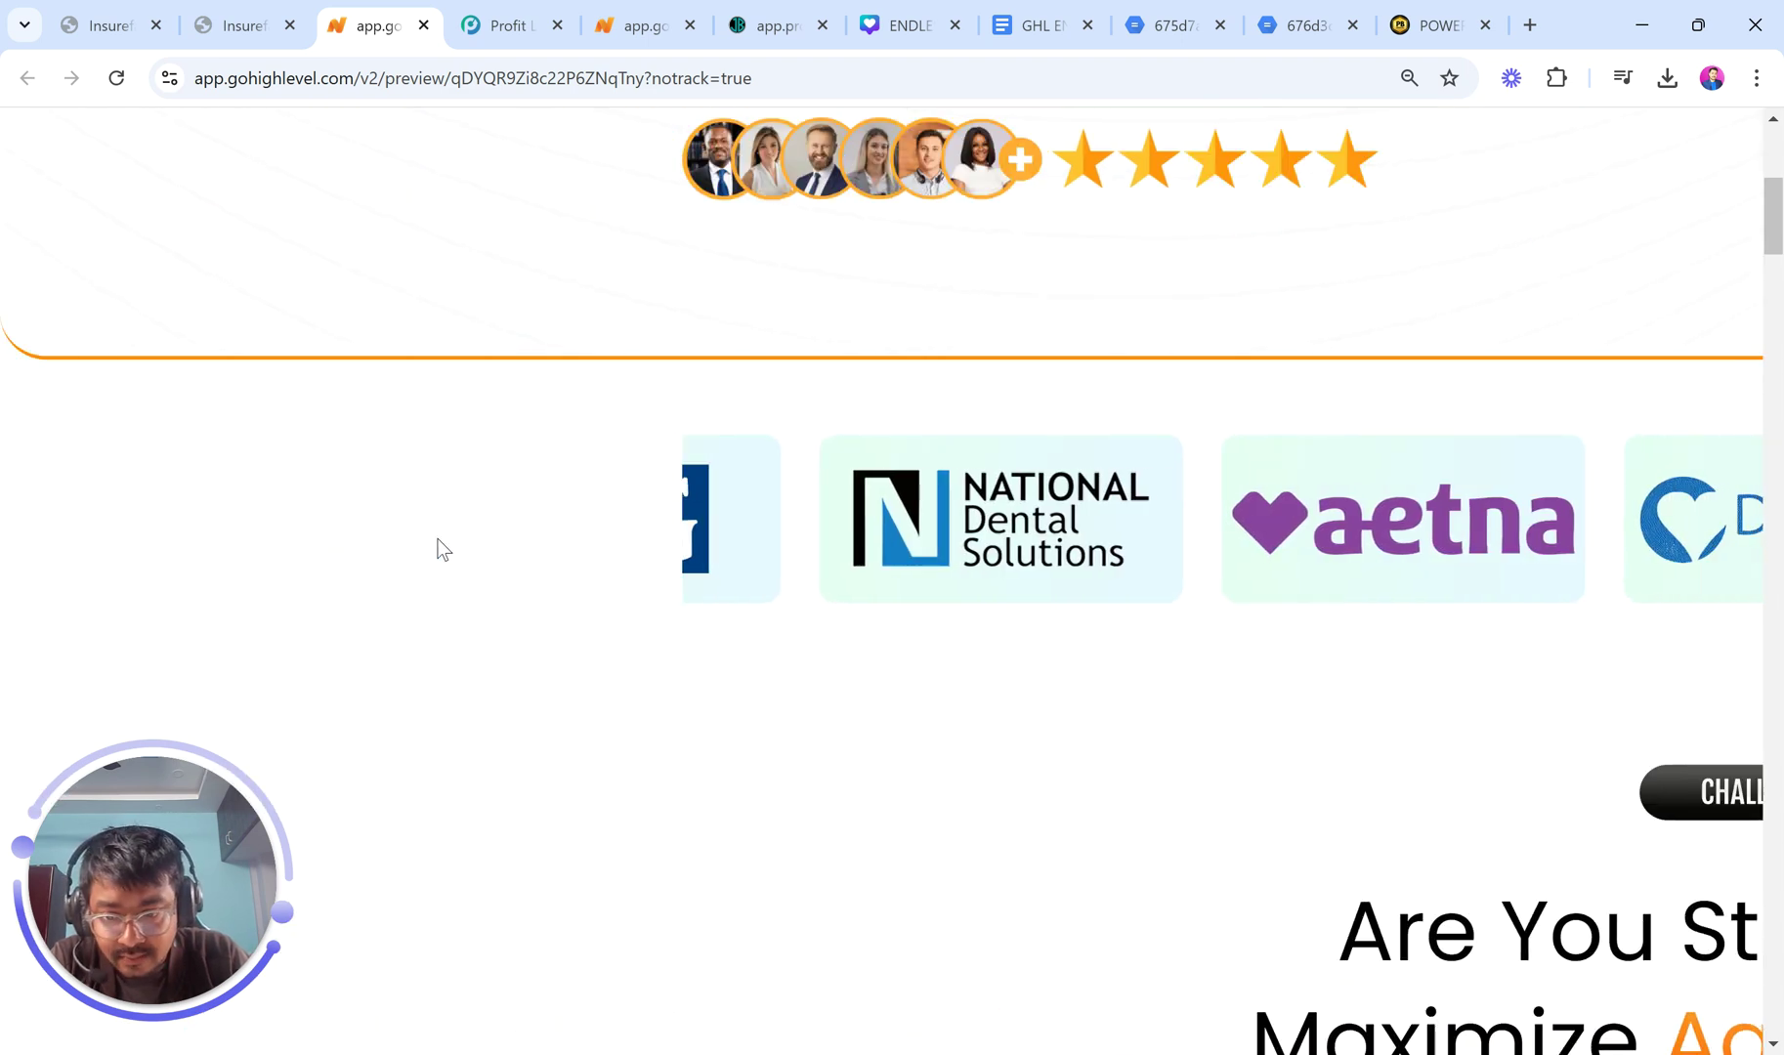
pyautogui.keyDown('ctrl'); pyautogui.scroll(-5, 438, 549); pyautogui.keyUp('ctrl')
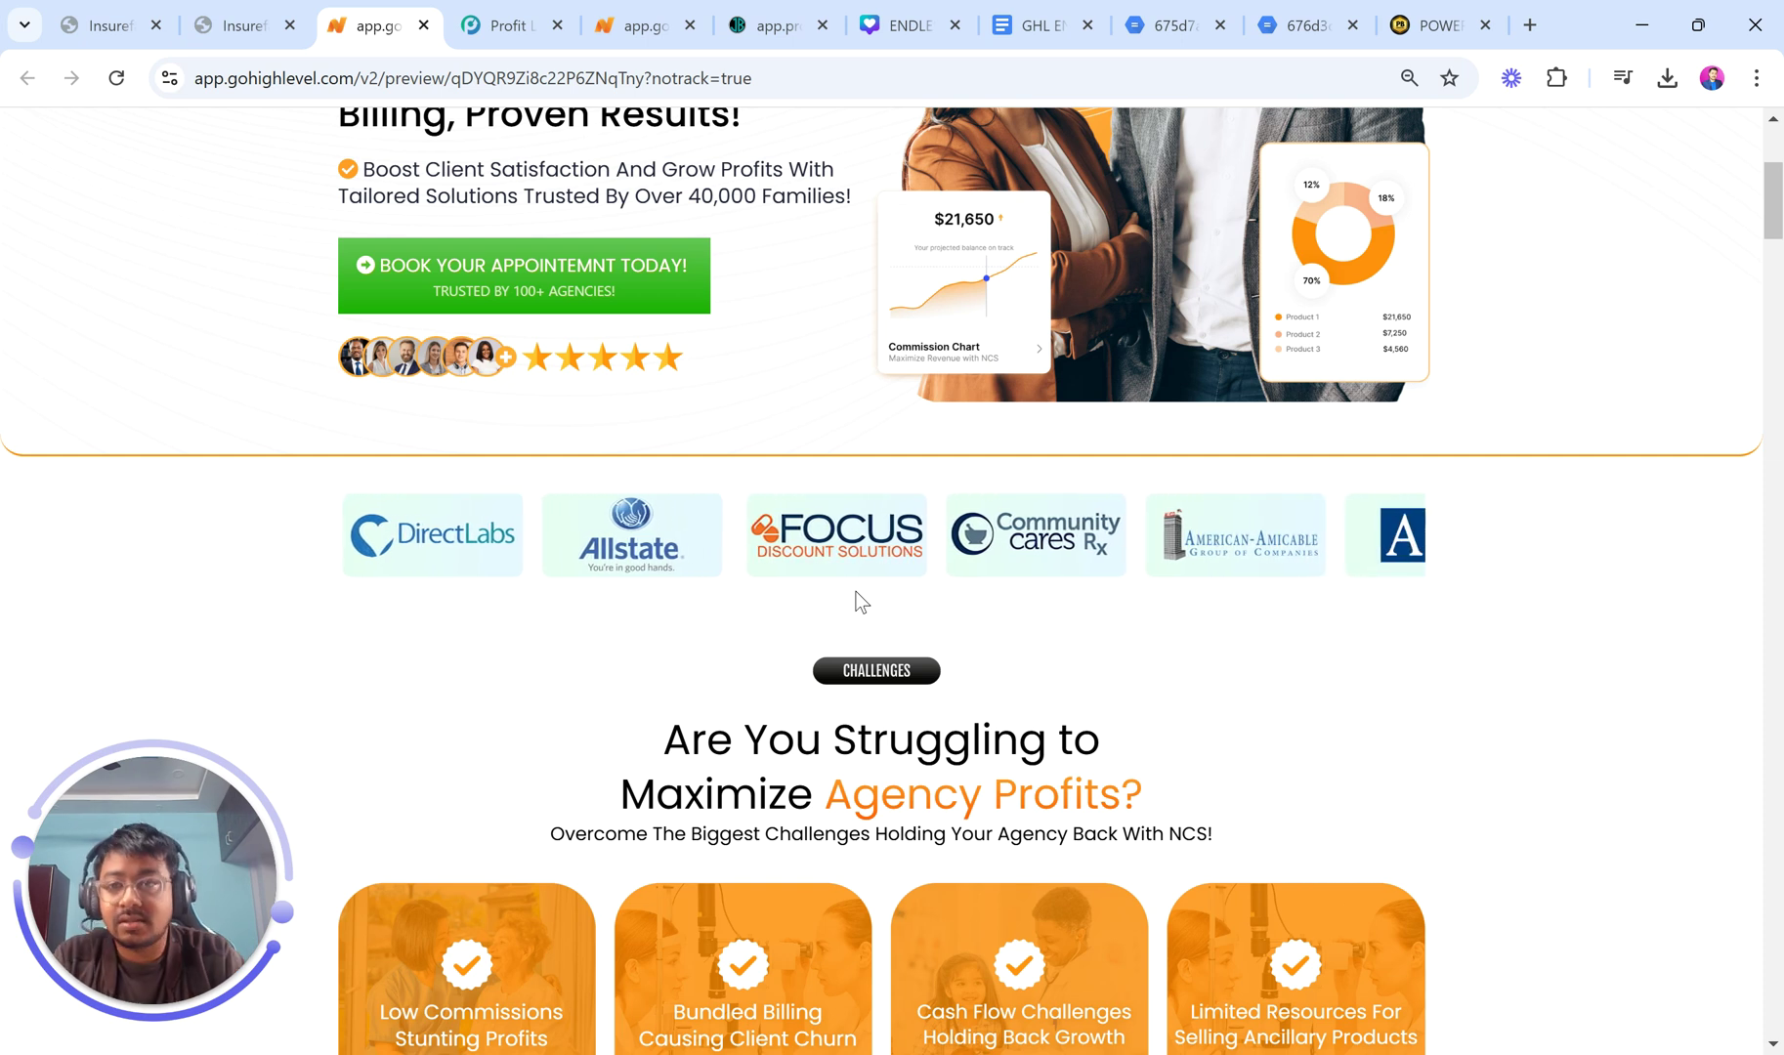
# Leave the SEO settings and select the section holding the carousel.
pyautogui.click(234, 25)
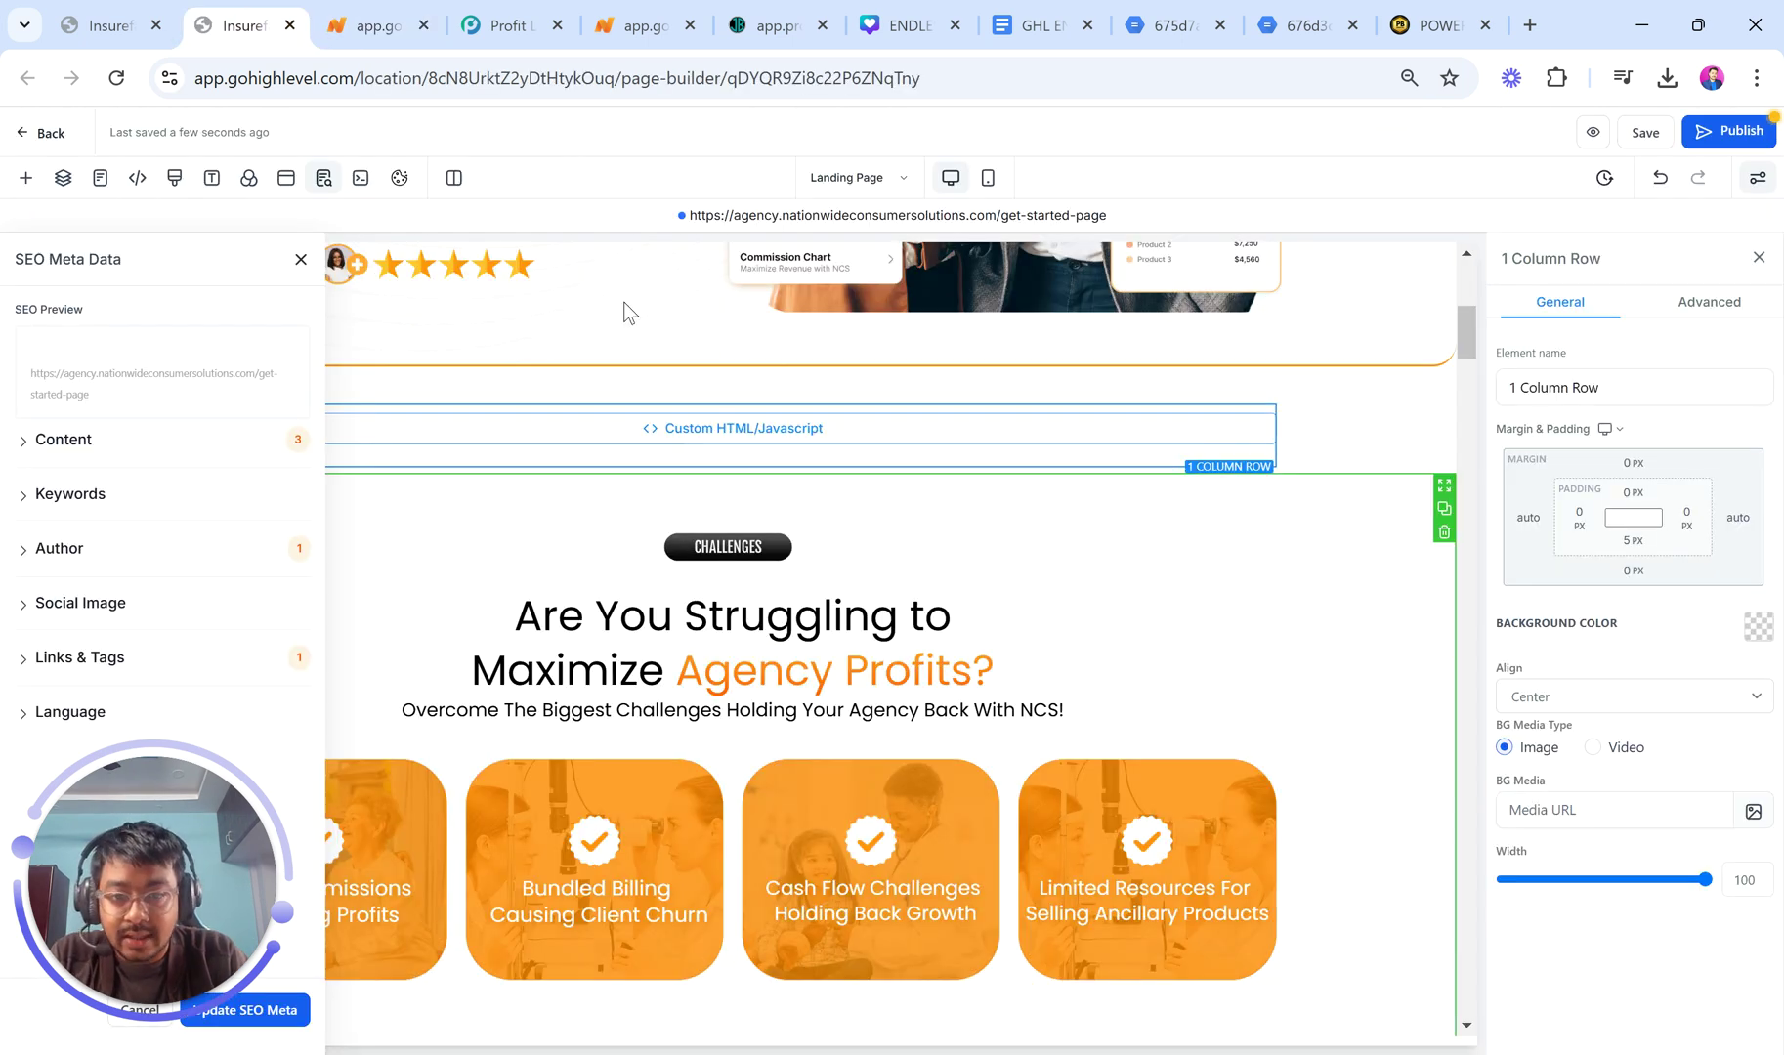
pyautogui.click(299, 262)
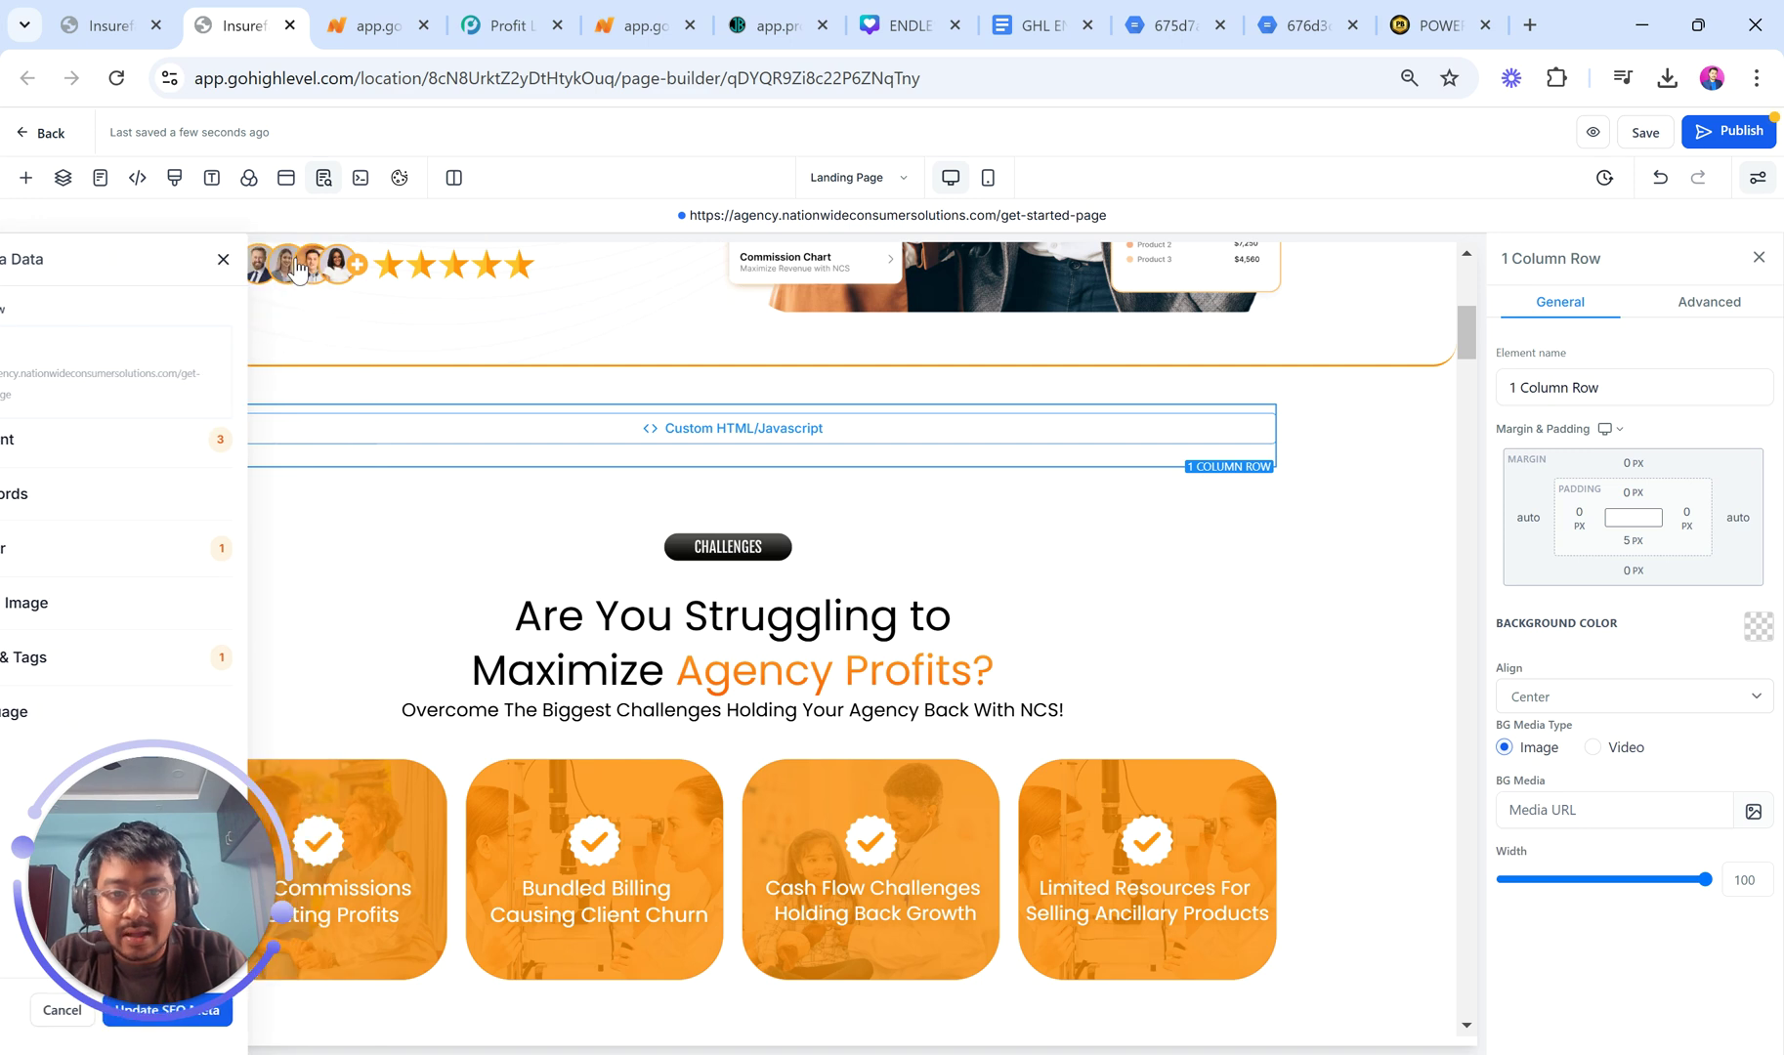
pyautogui.click(1321, 438)
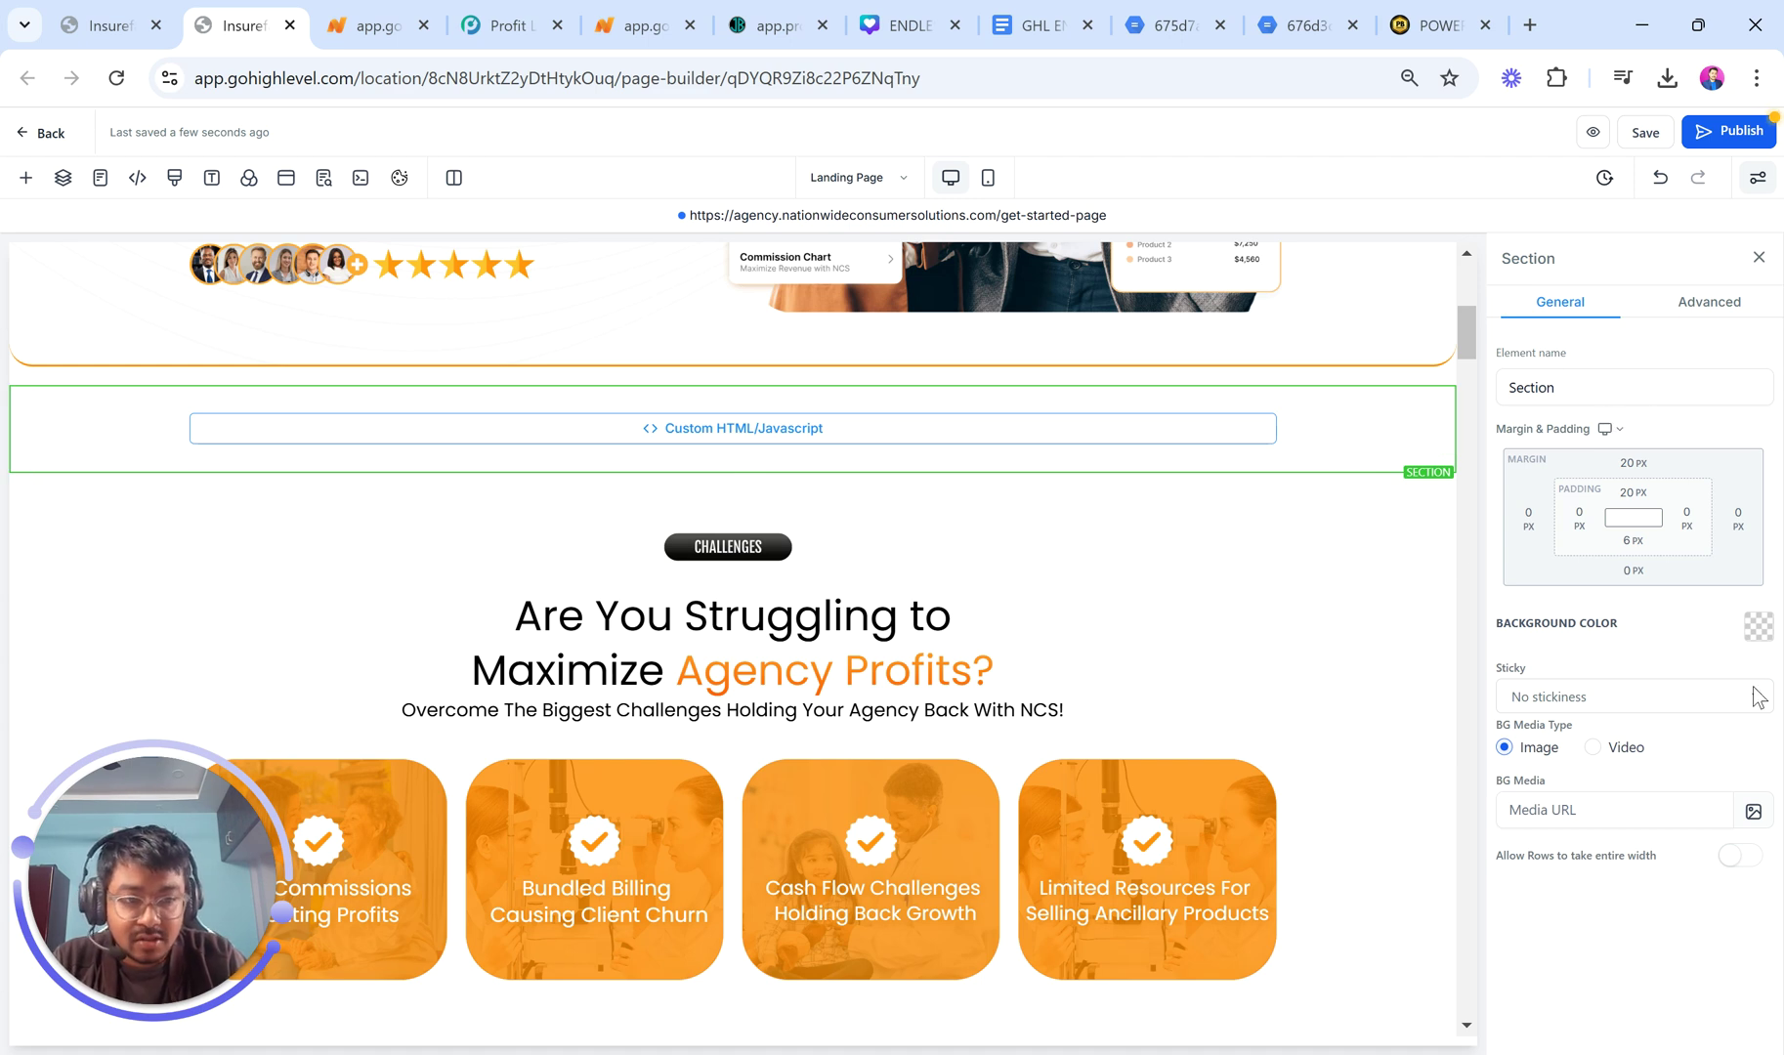
# Switch on 'Allow Rows to take entire width' for the section, then open its first column's settings.
pyautogui.hotkey('ctrl', '+')
pyautogui.hotkey('ctrl', '+')
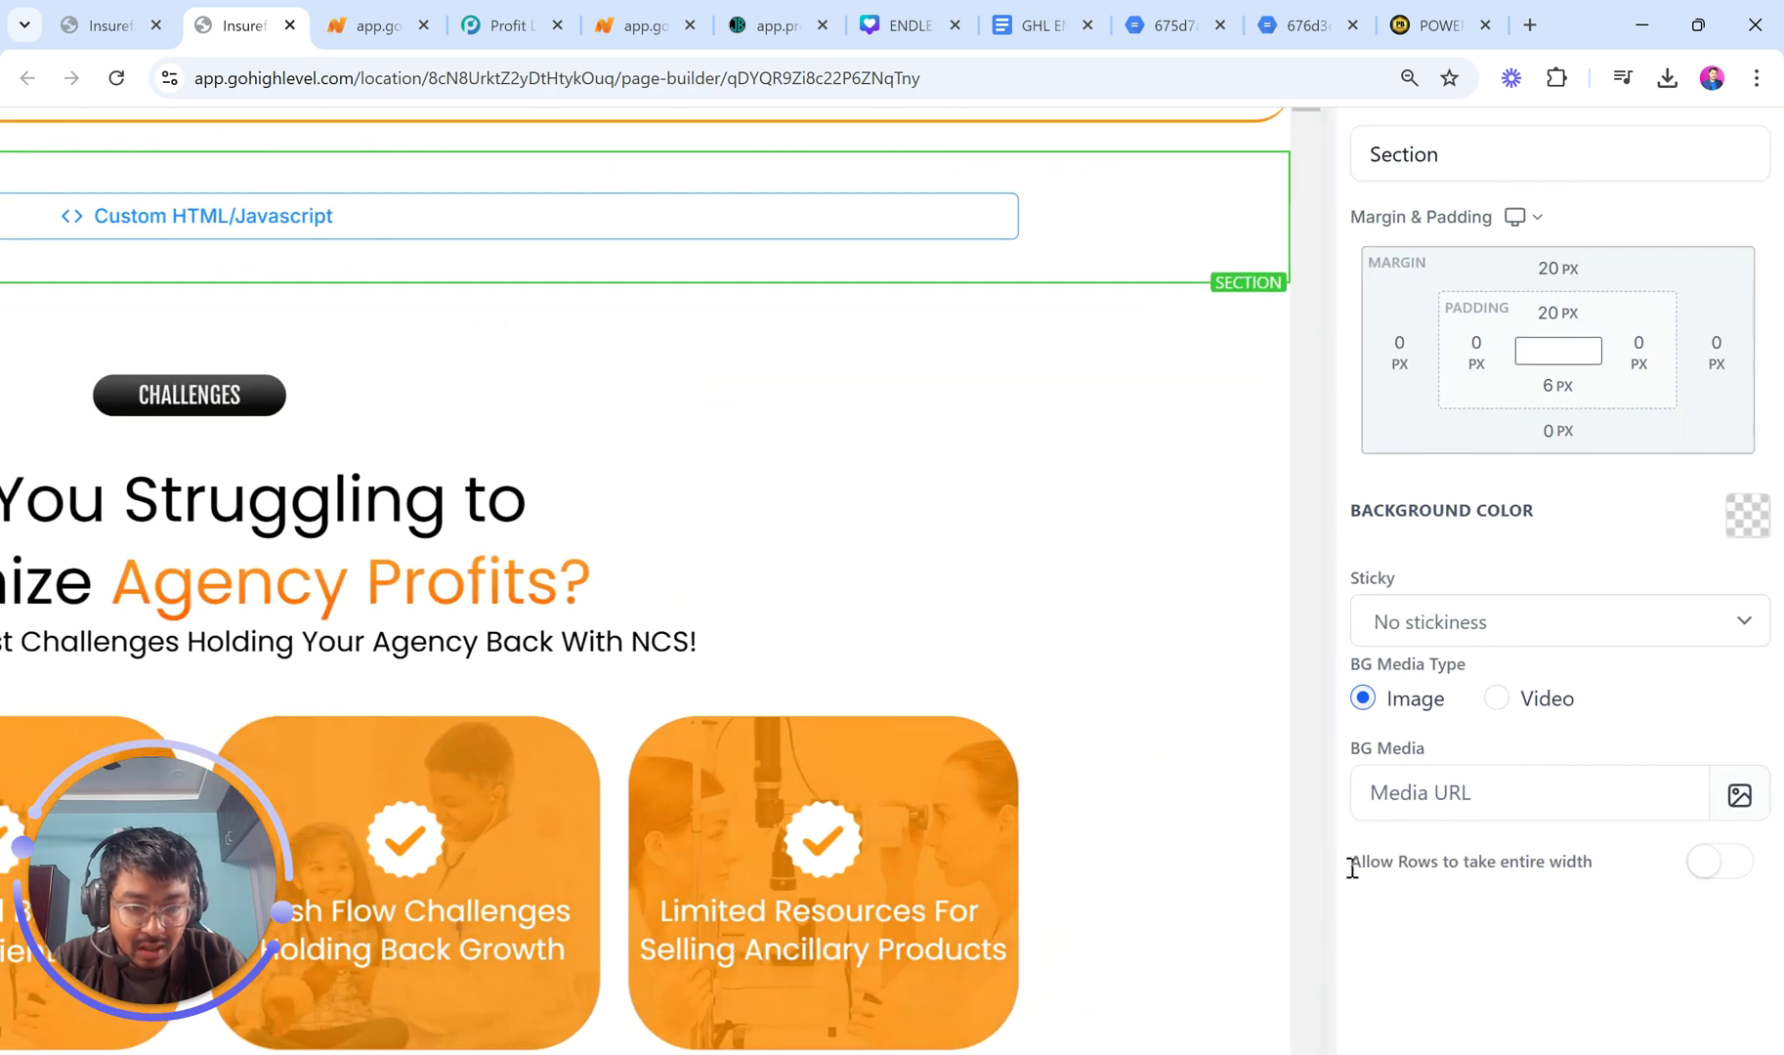
pyautogui.moveTo(1350, 860); pyautogui.dragTo(1614, 870)
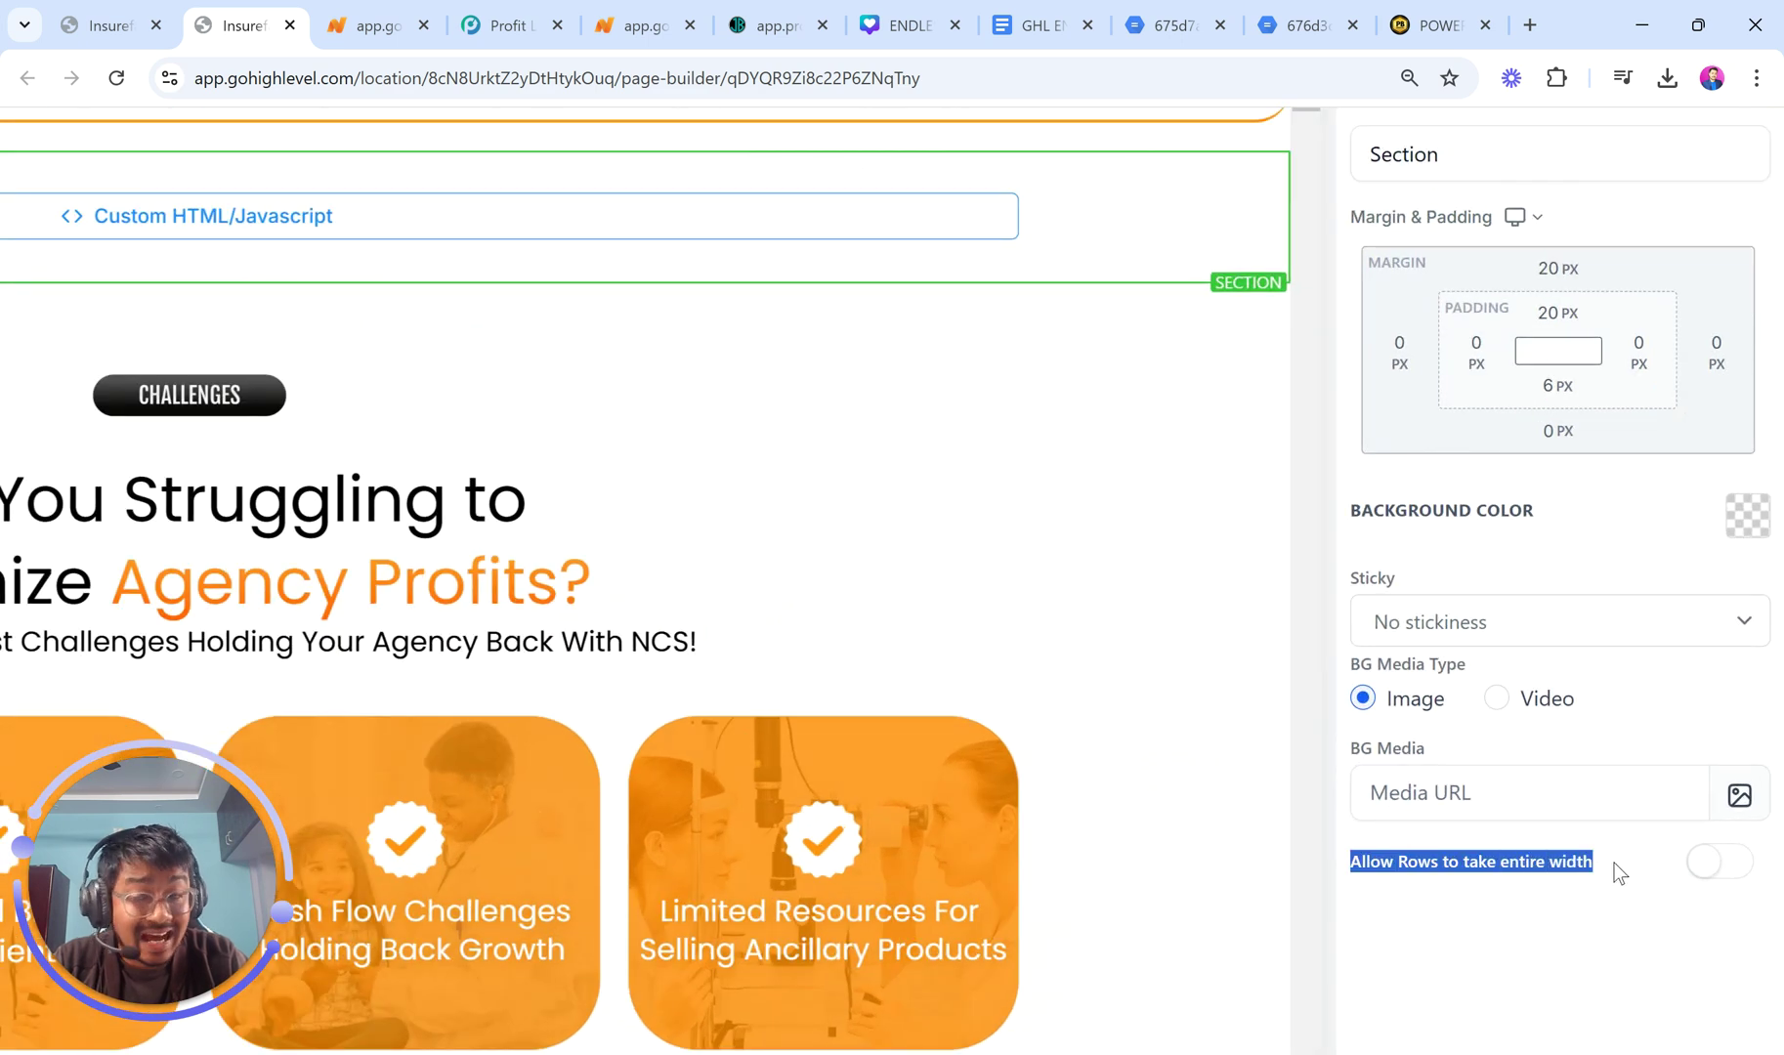
pyautogui.hotkey('ctrl', '0')
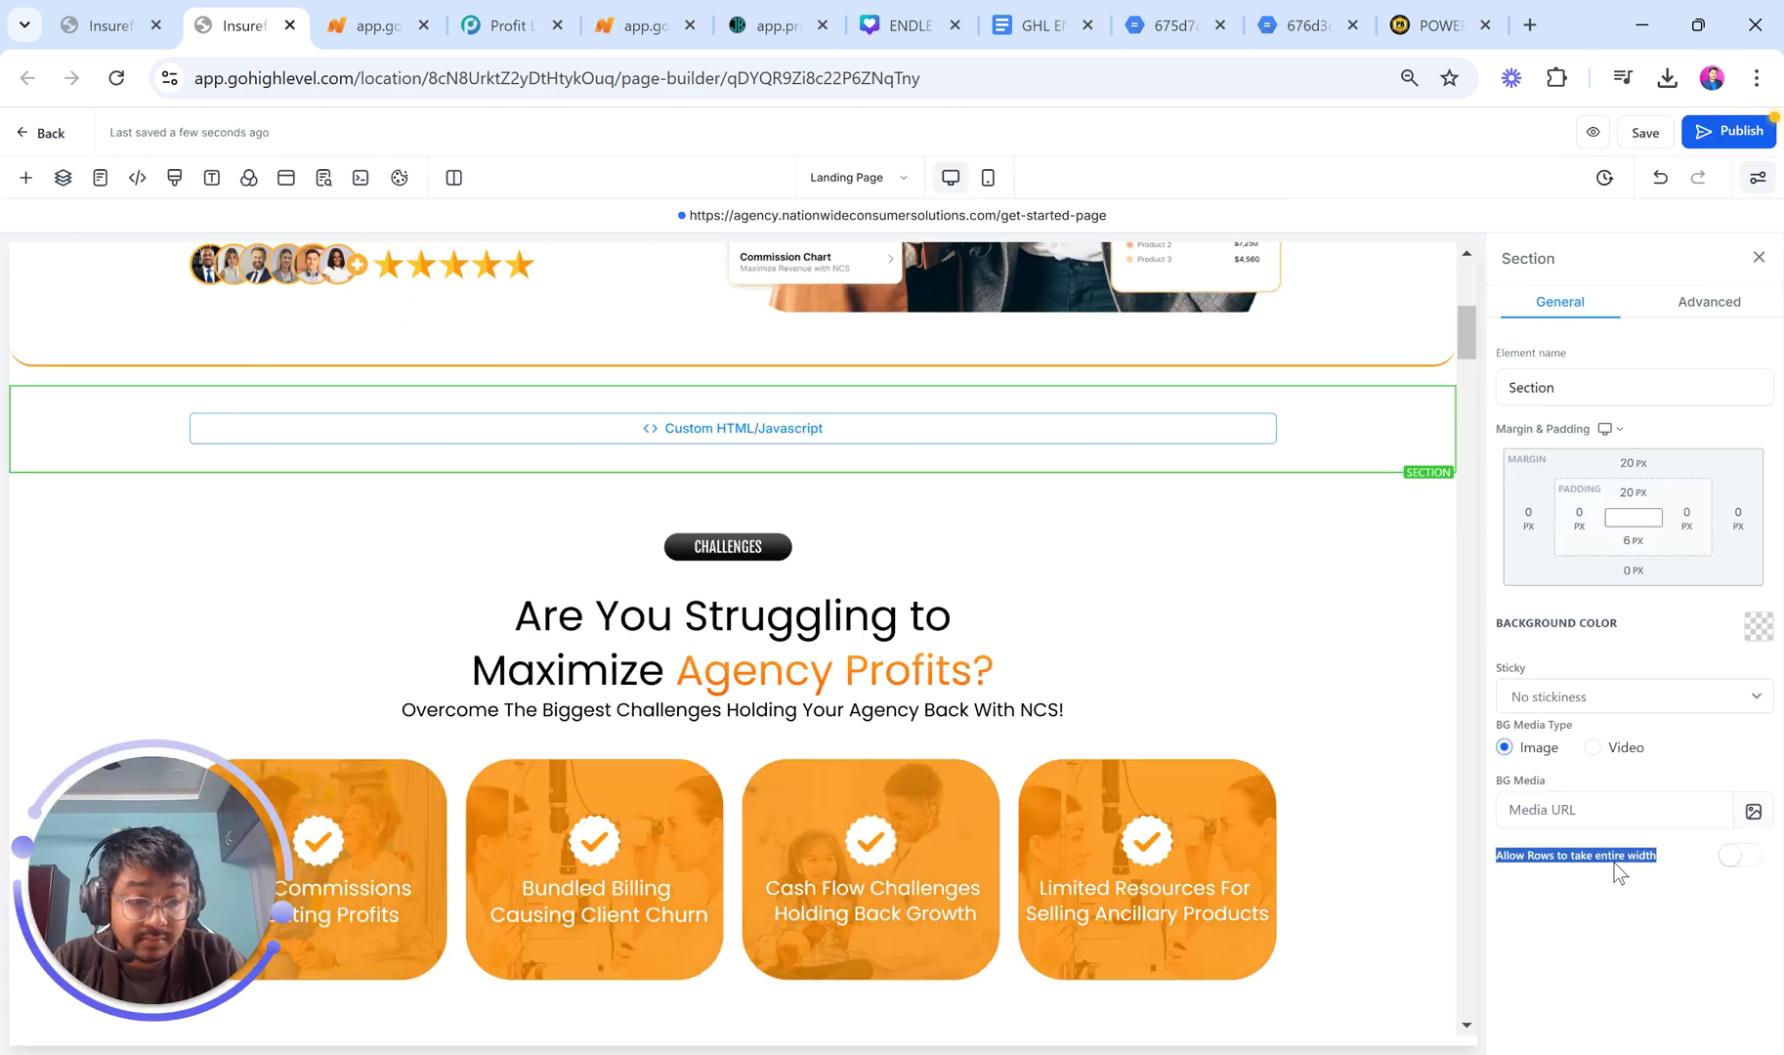
pyautogui.click(1736, 864)
pyautogui.click(1738, 864)
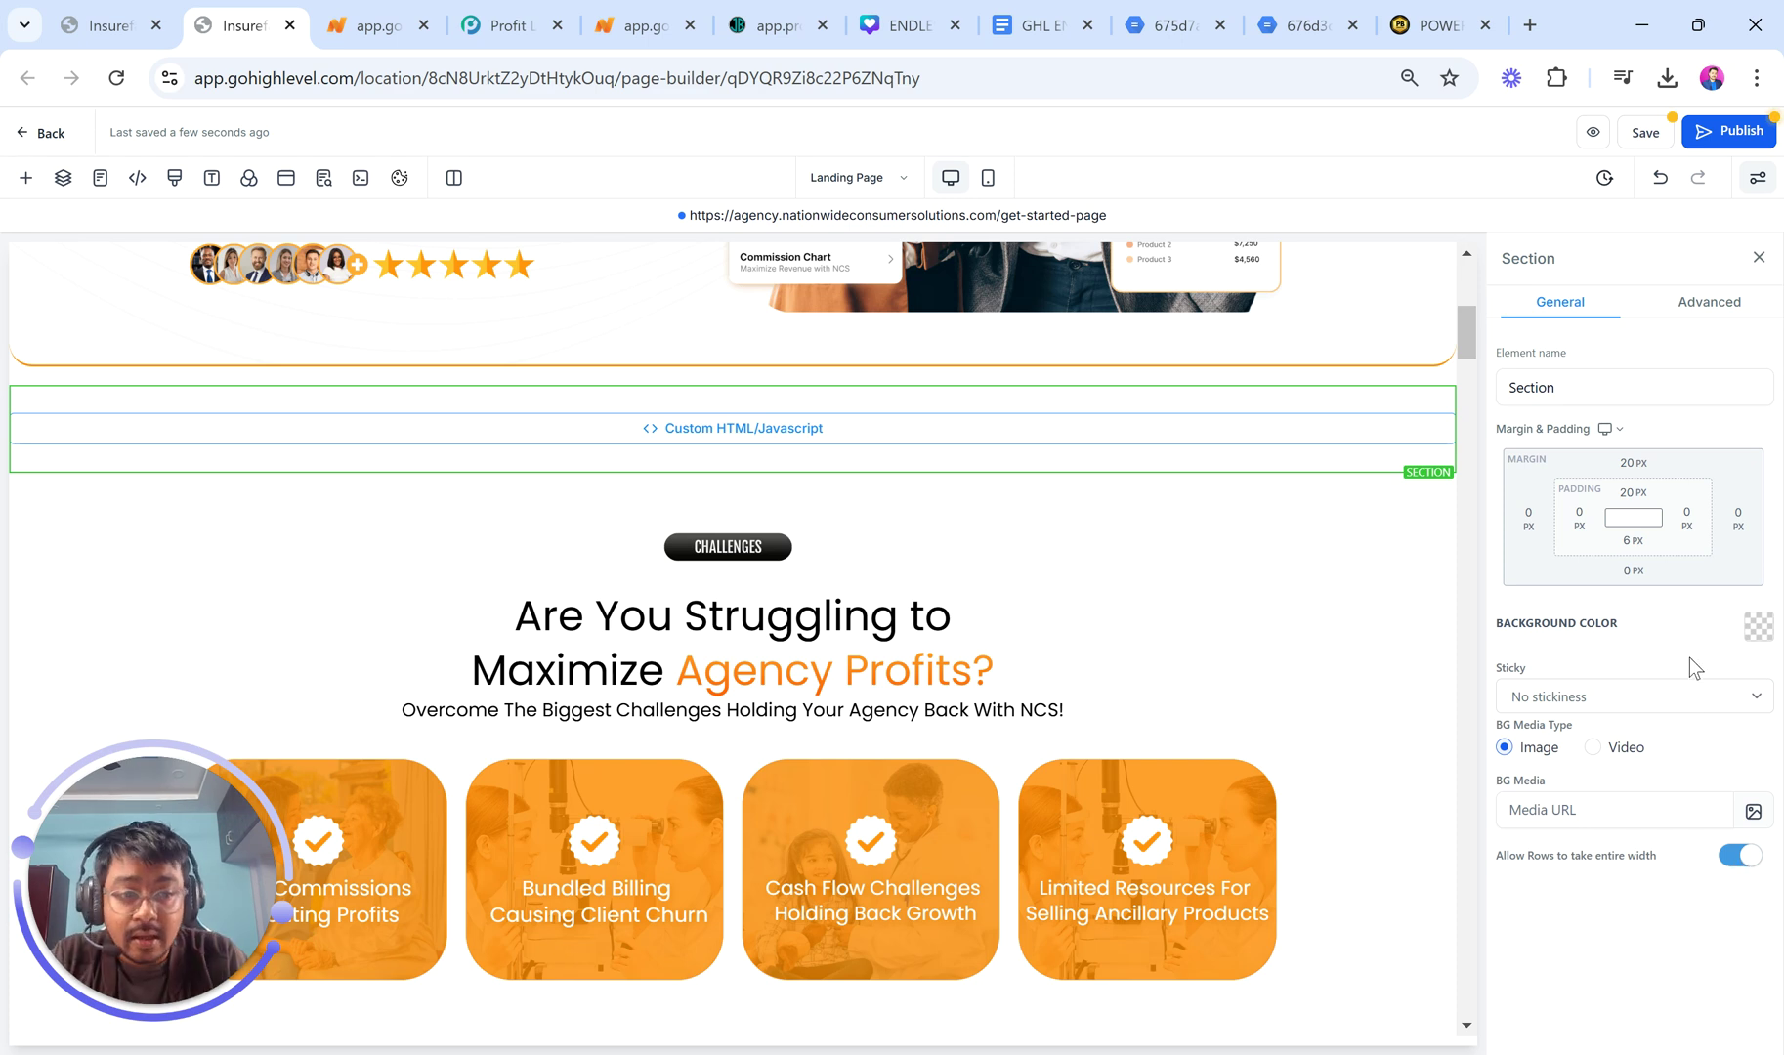
pyautogui.click(1345, 458)
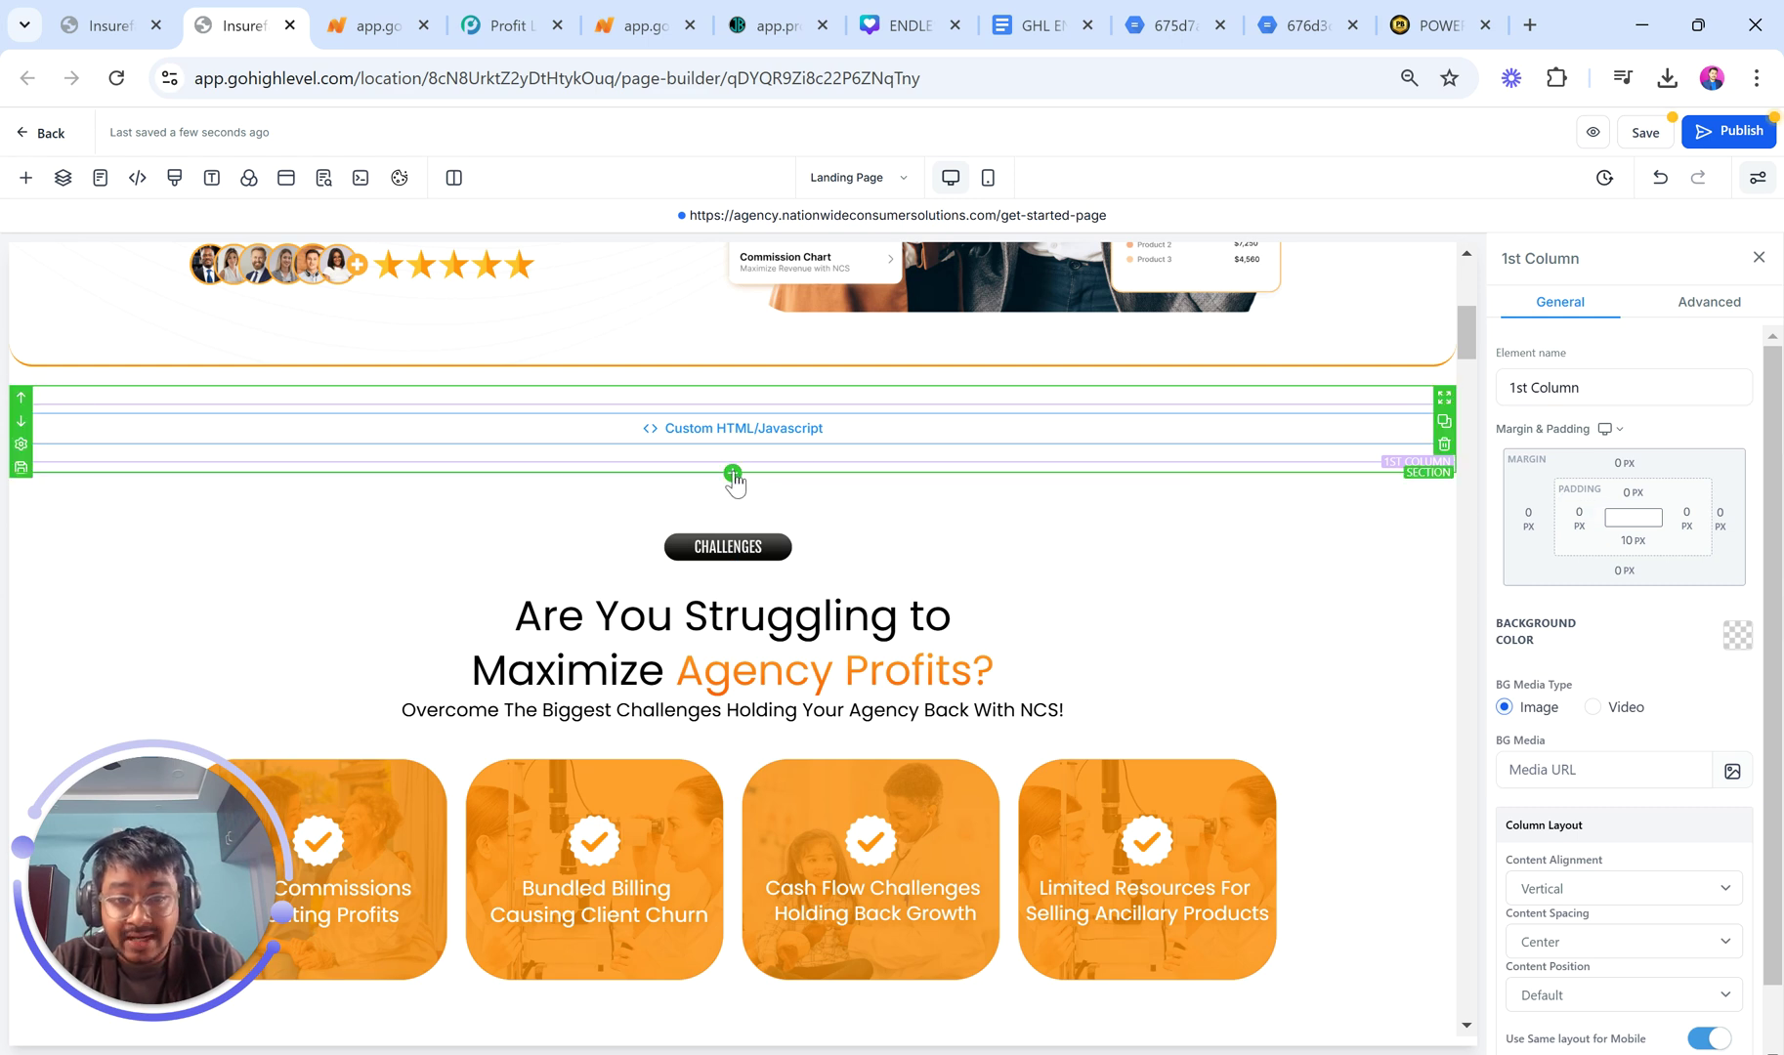
# Confirm the first column's left padding is 0 px and save the funnel page.
pyautogui.click(1583, 523)
pyautogui.click(1632, 564)
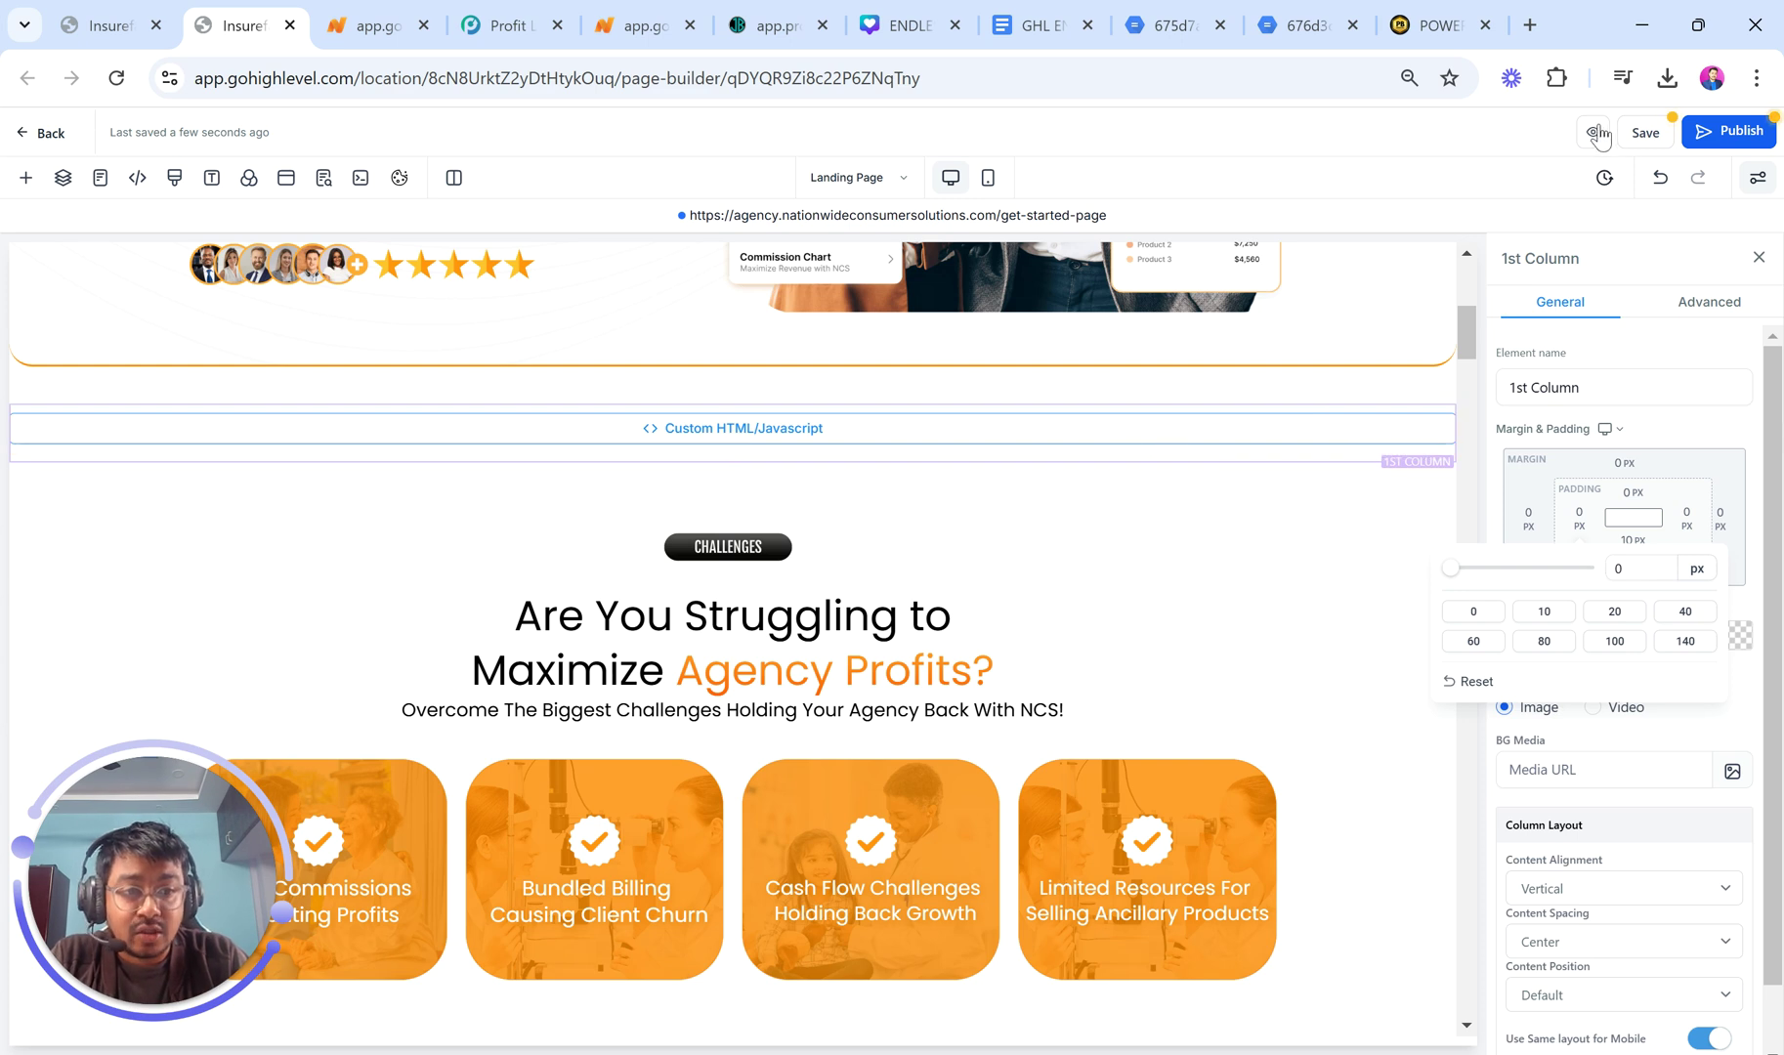
pyautogui.click(1646, 131)
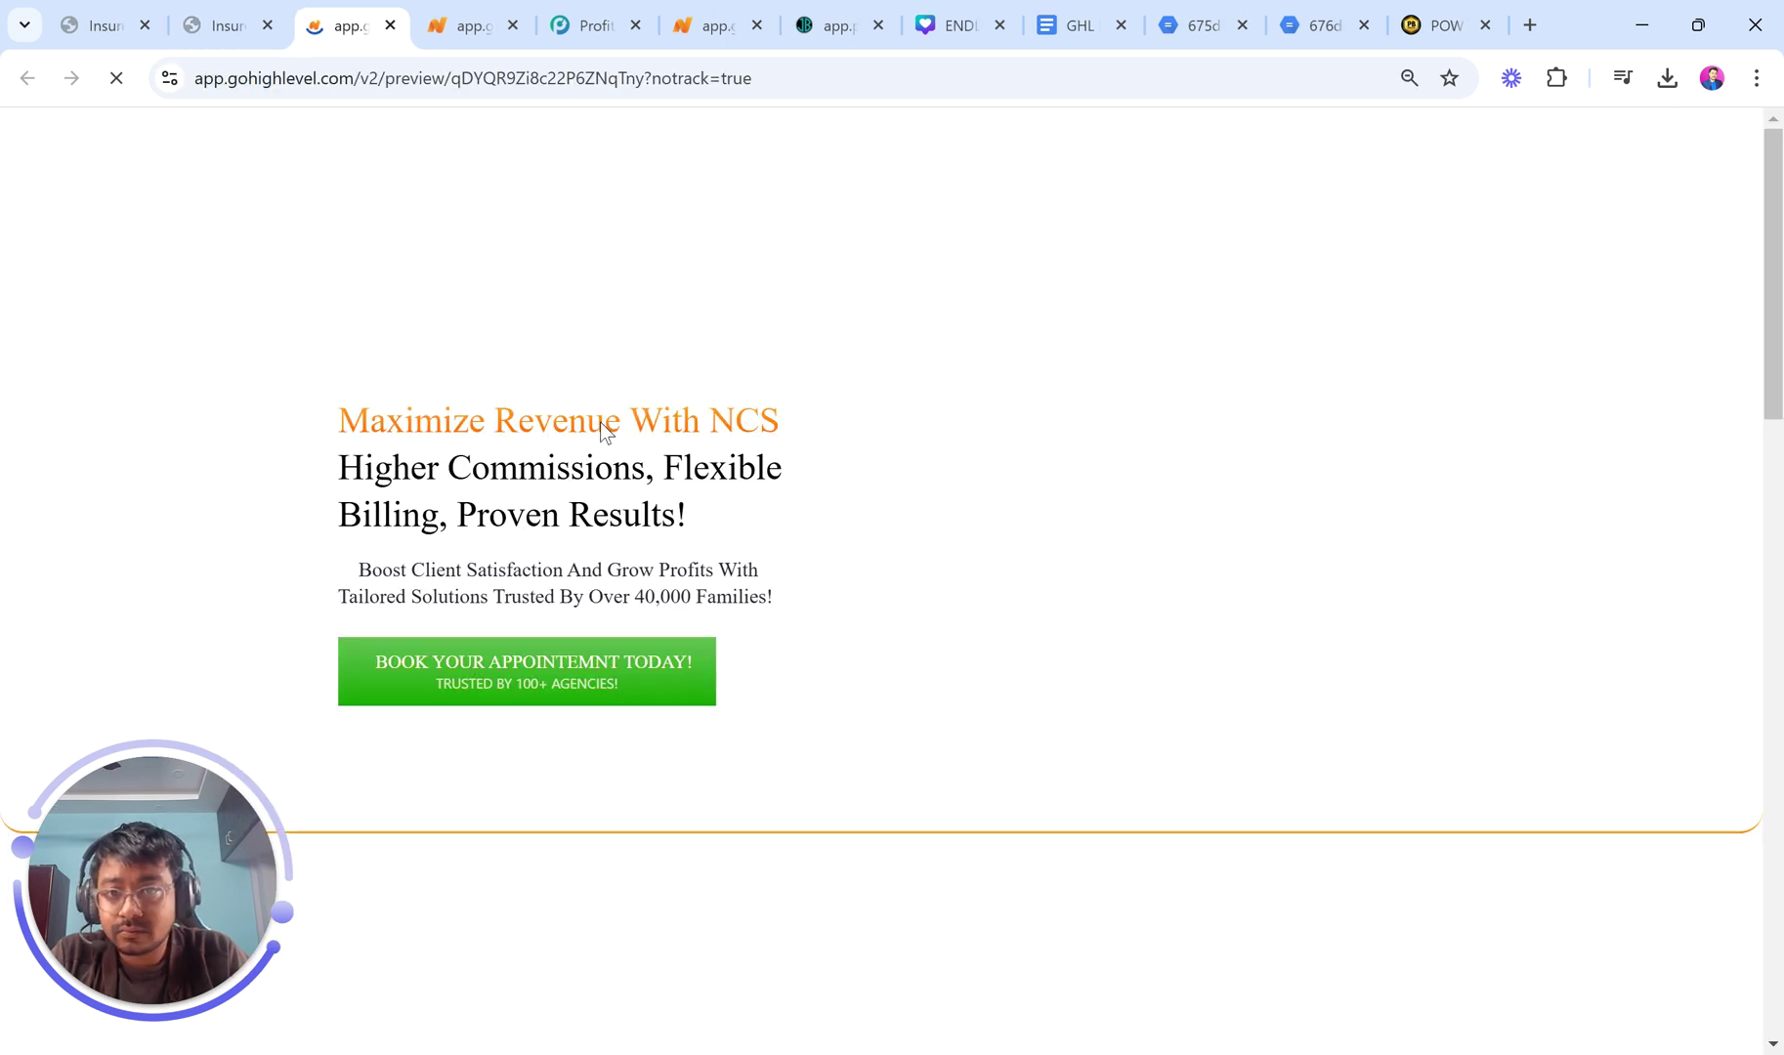
pyautogui.scroll(-2, 614, 569)
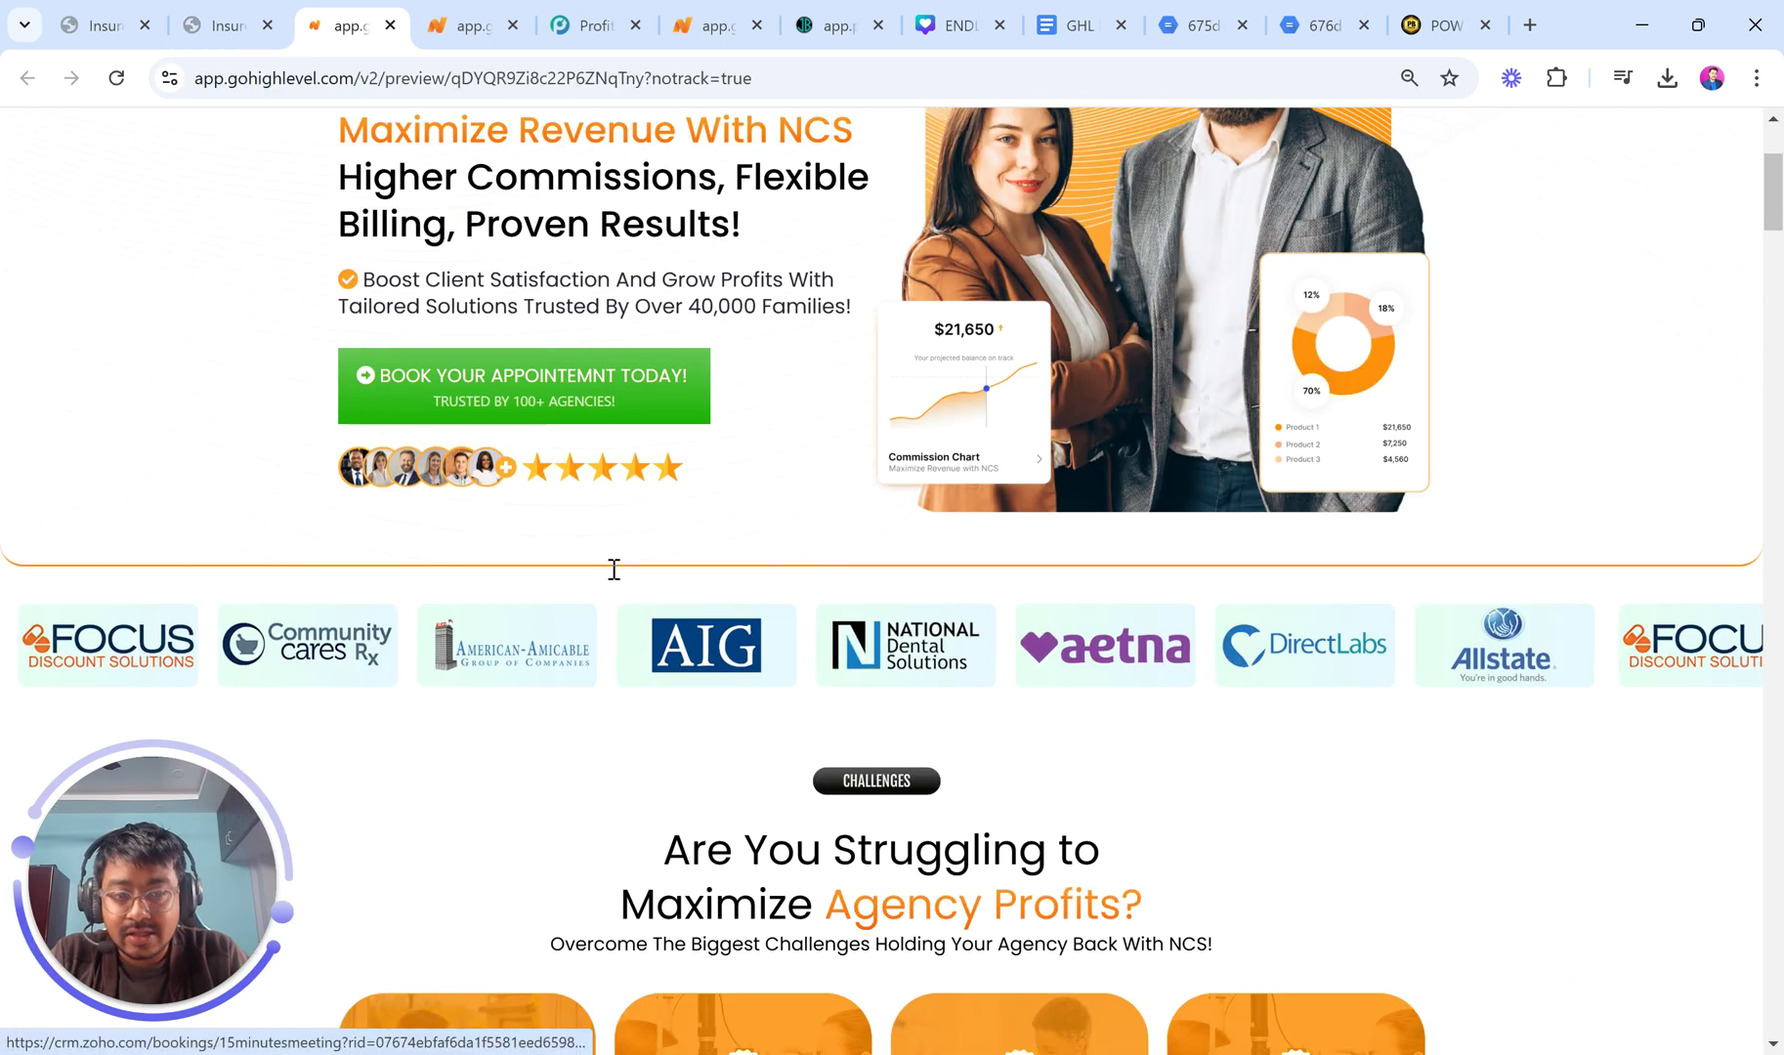
pyautogui.scroll(-2, 613, 569)
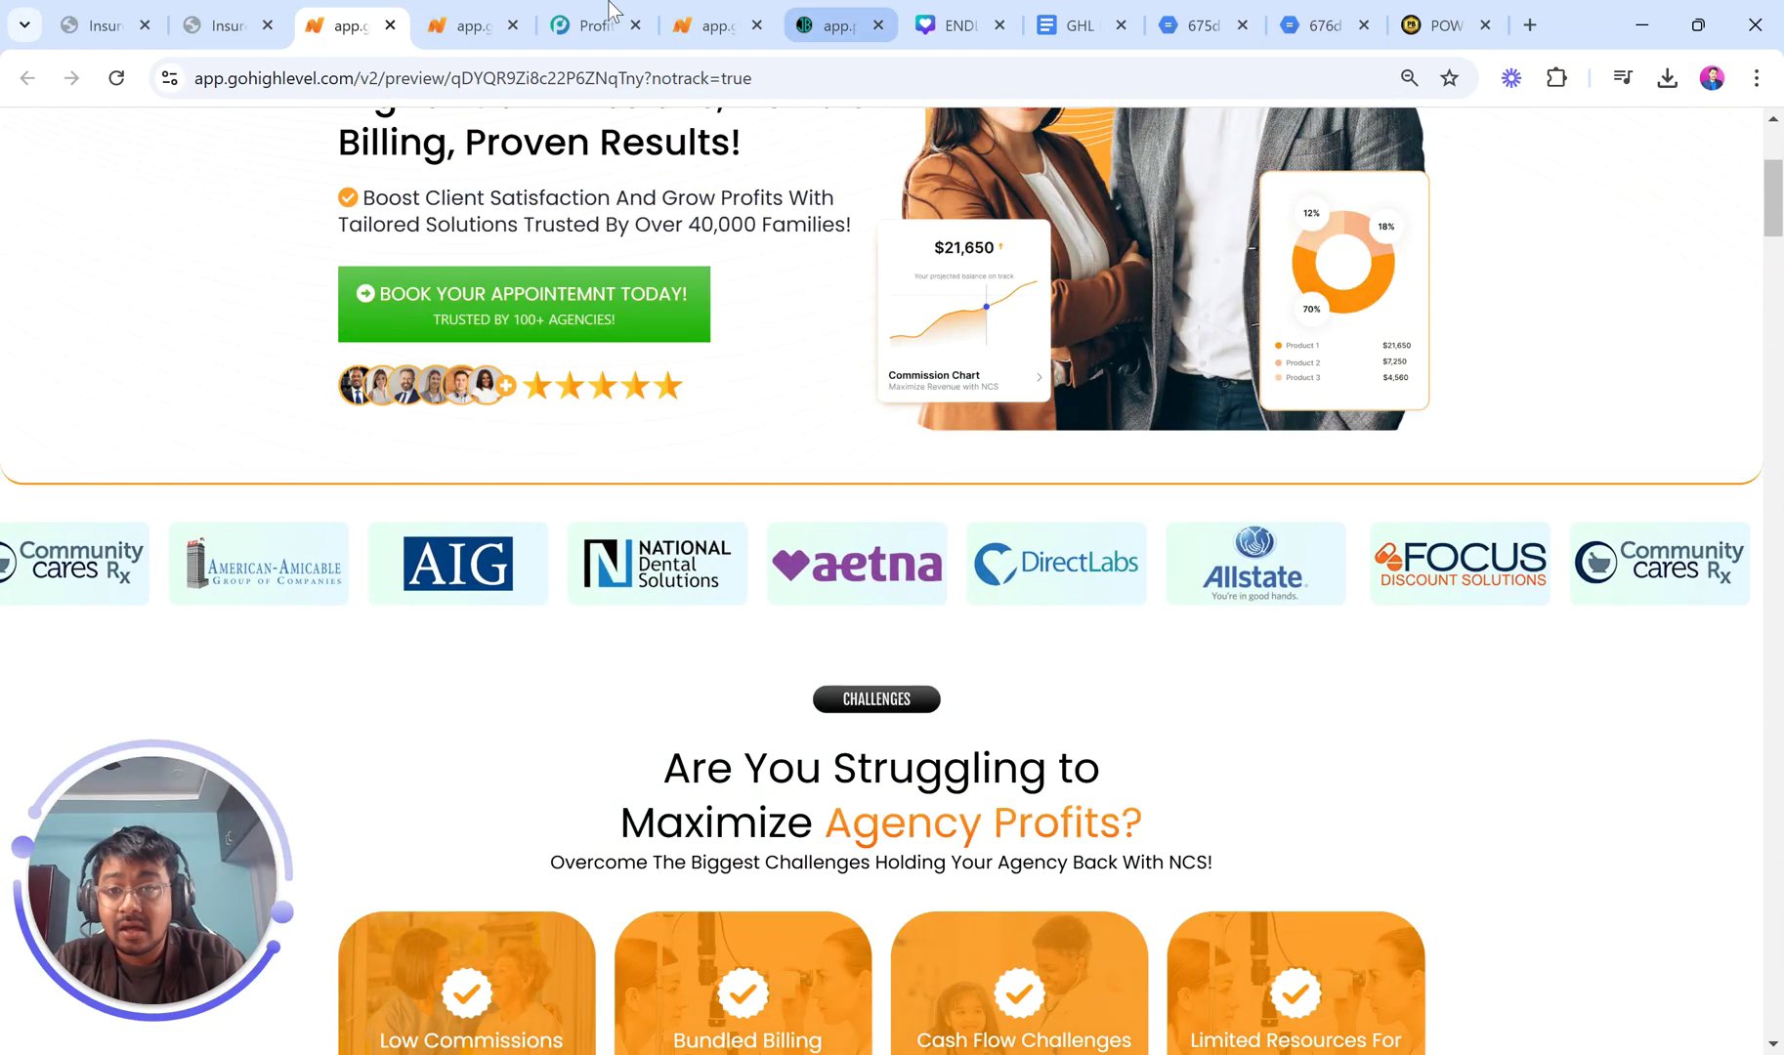
pyautogui.hotkey('ctrl', 'Tab')
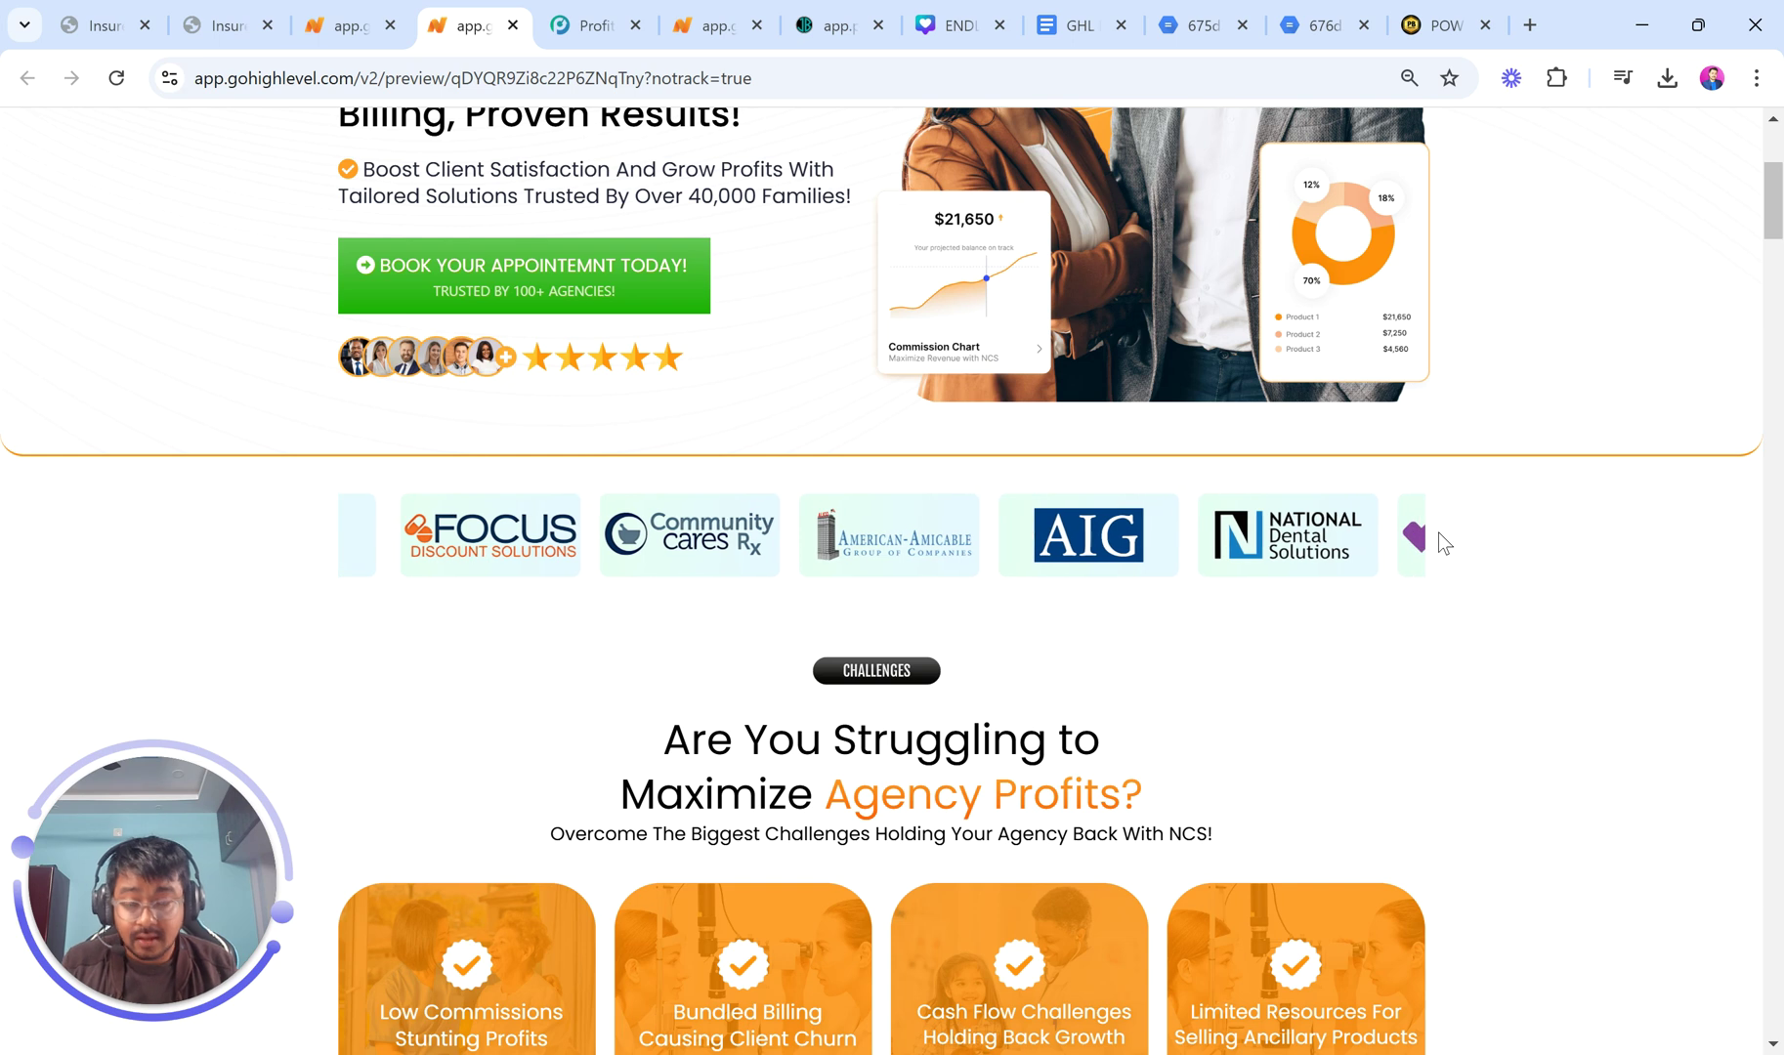
pyautogui.click(344, 25)
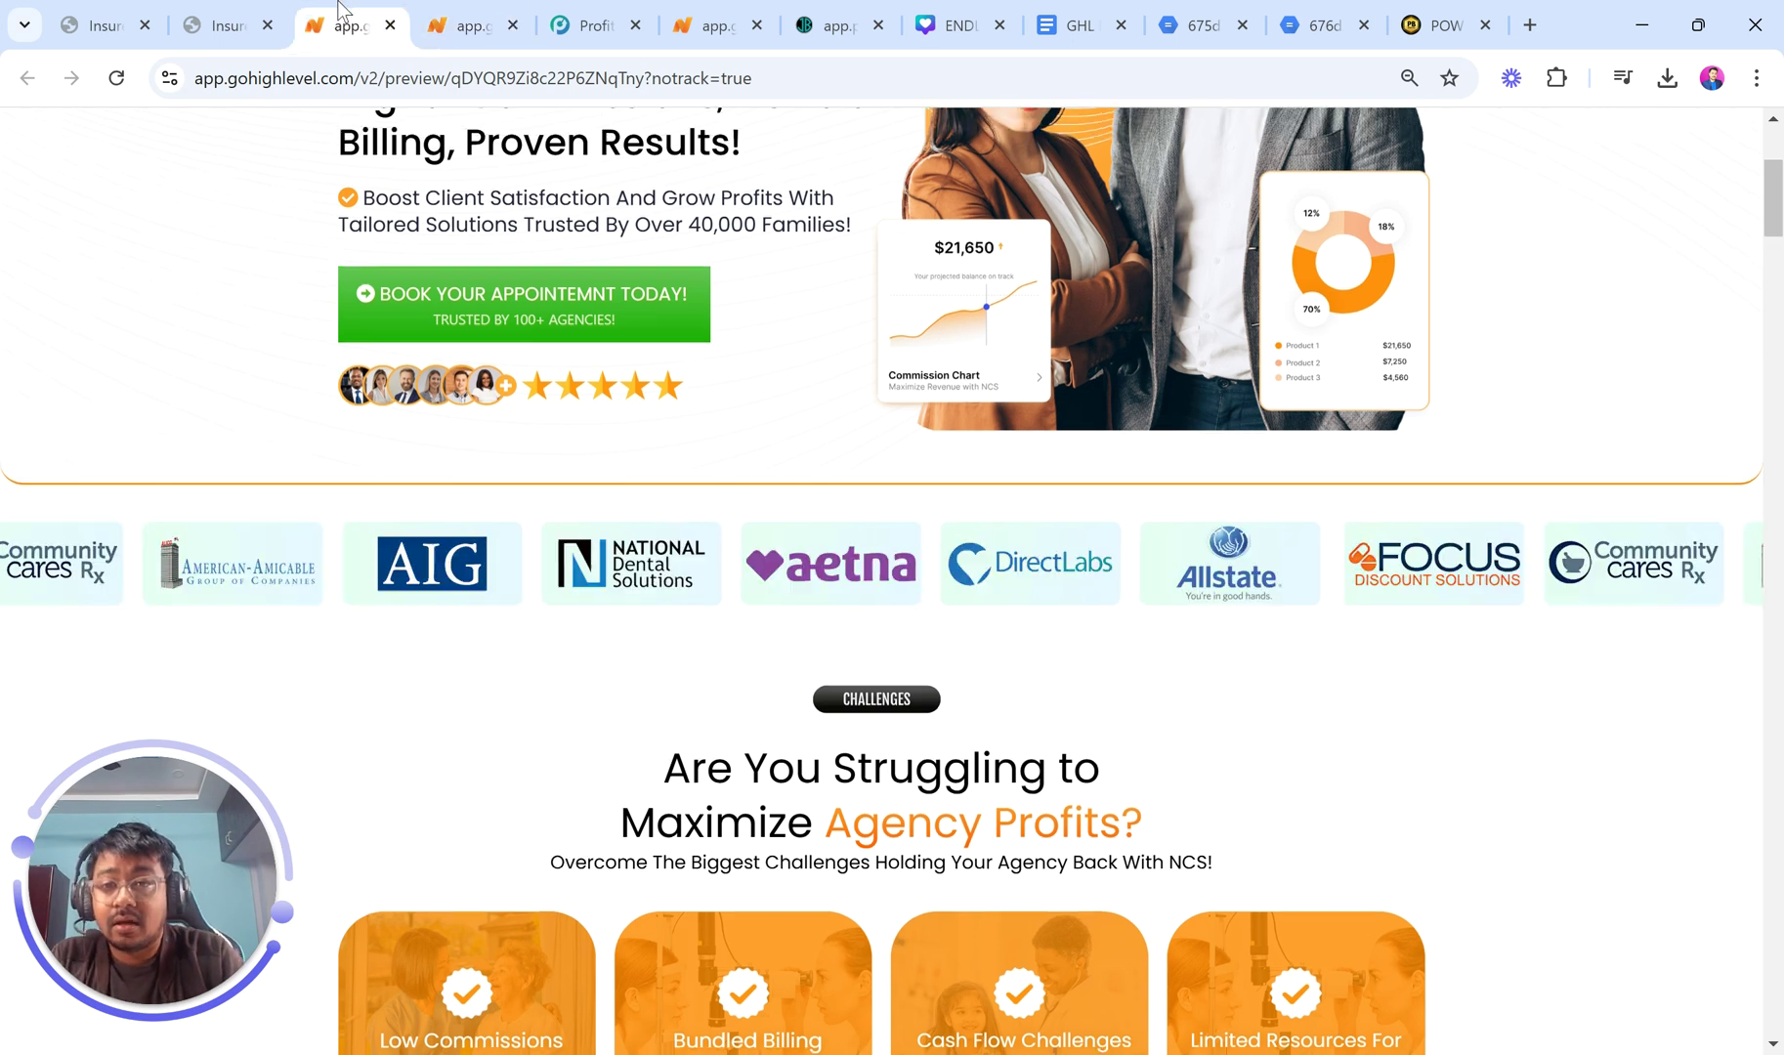
pyautogui.moveTo(185, 12)
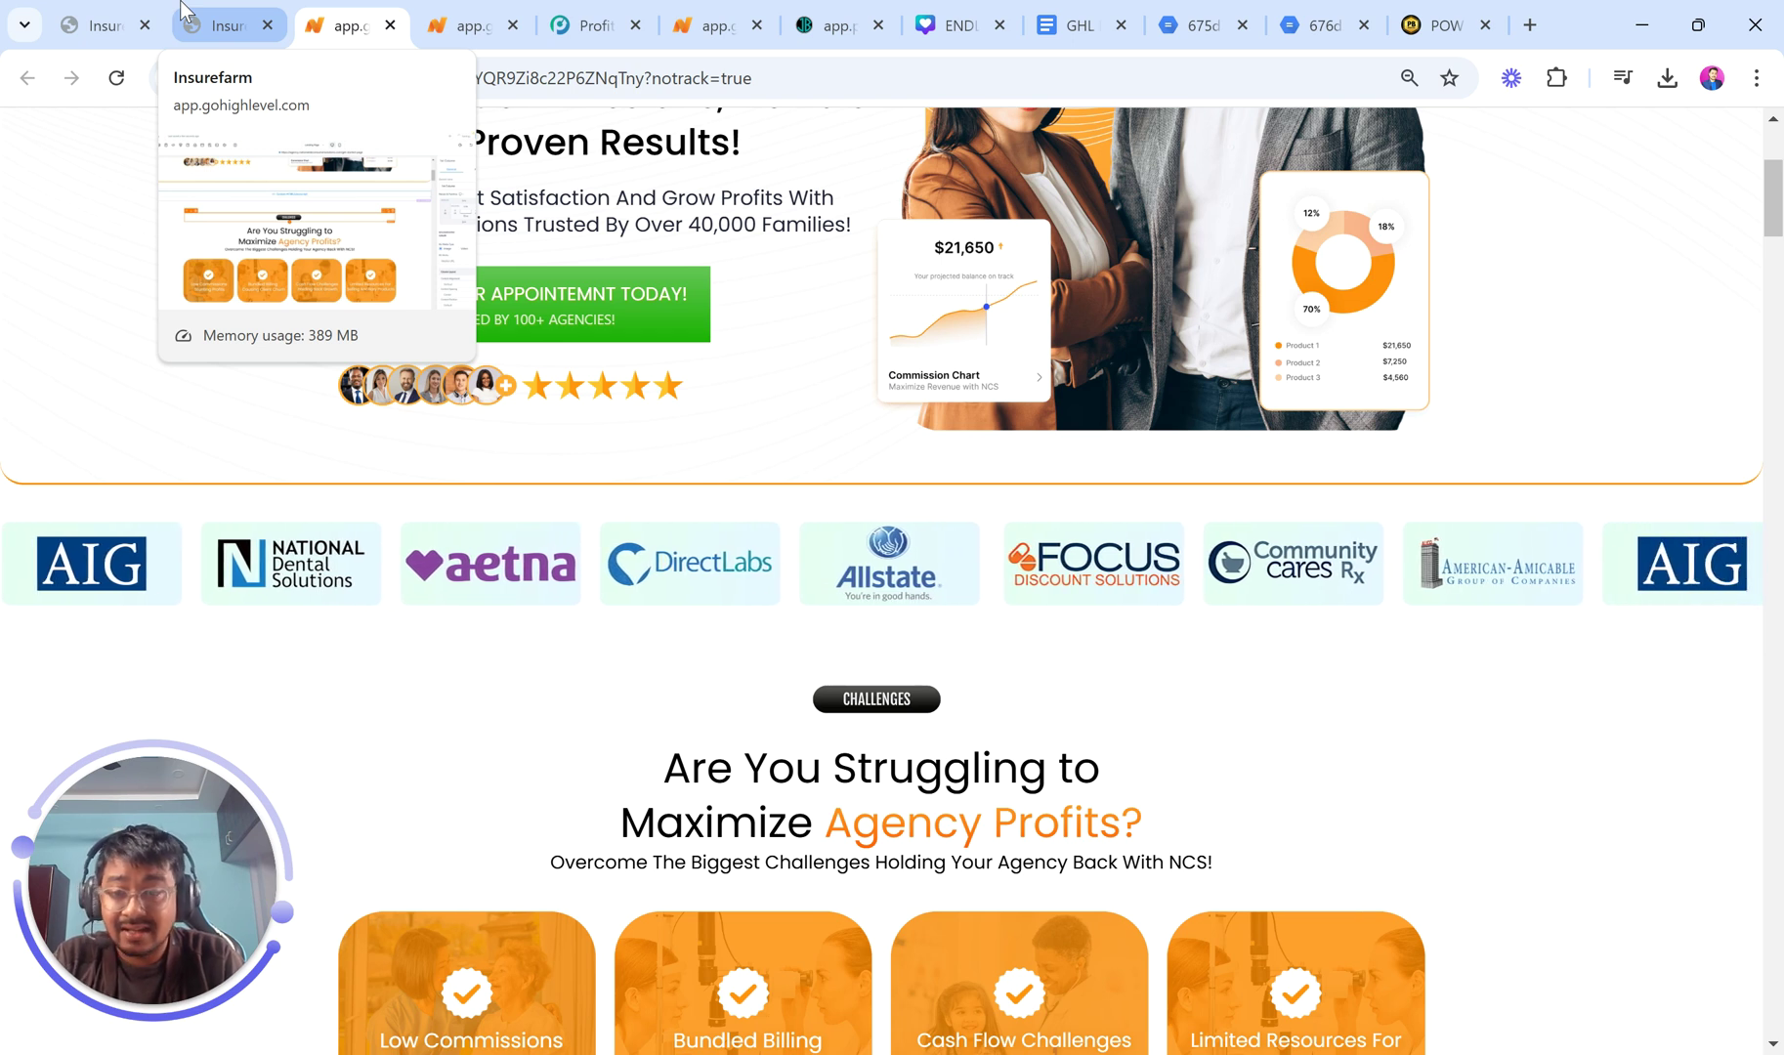
pyautogui.click(182, 14)
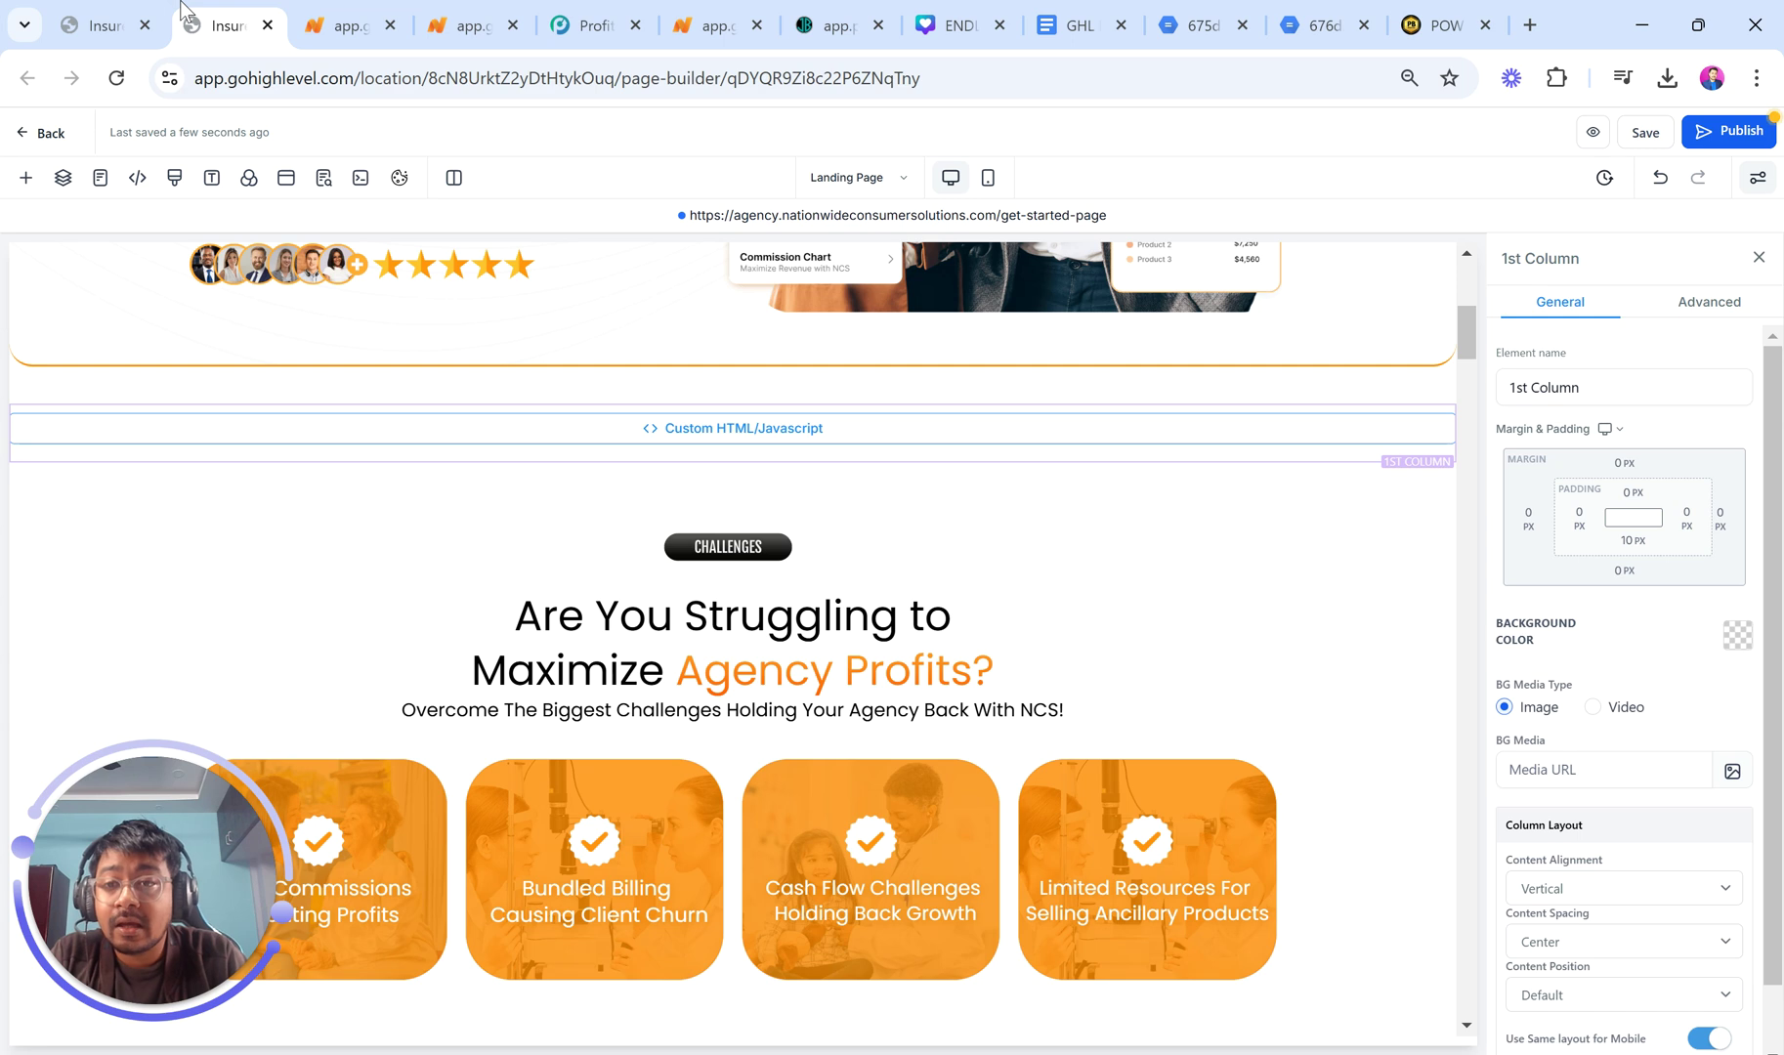
# Open the custom code element's editor and compare it with the GHL ENDLESS SCROLL CODE doc and live preview.
pyautogui.click(1215, 434)
pyautogui.click(1636, 433)
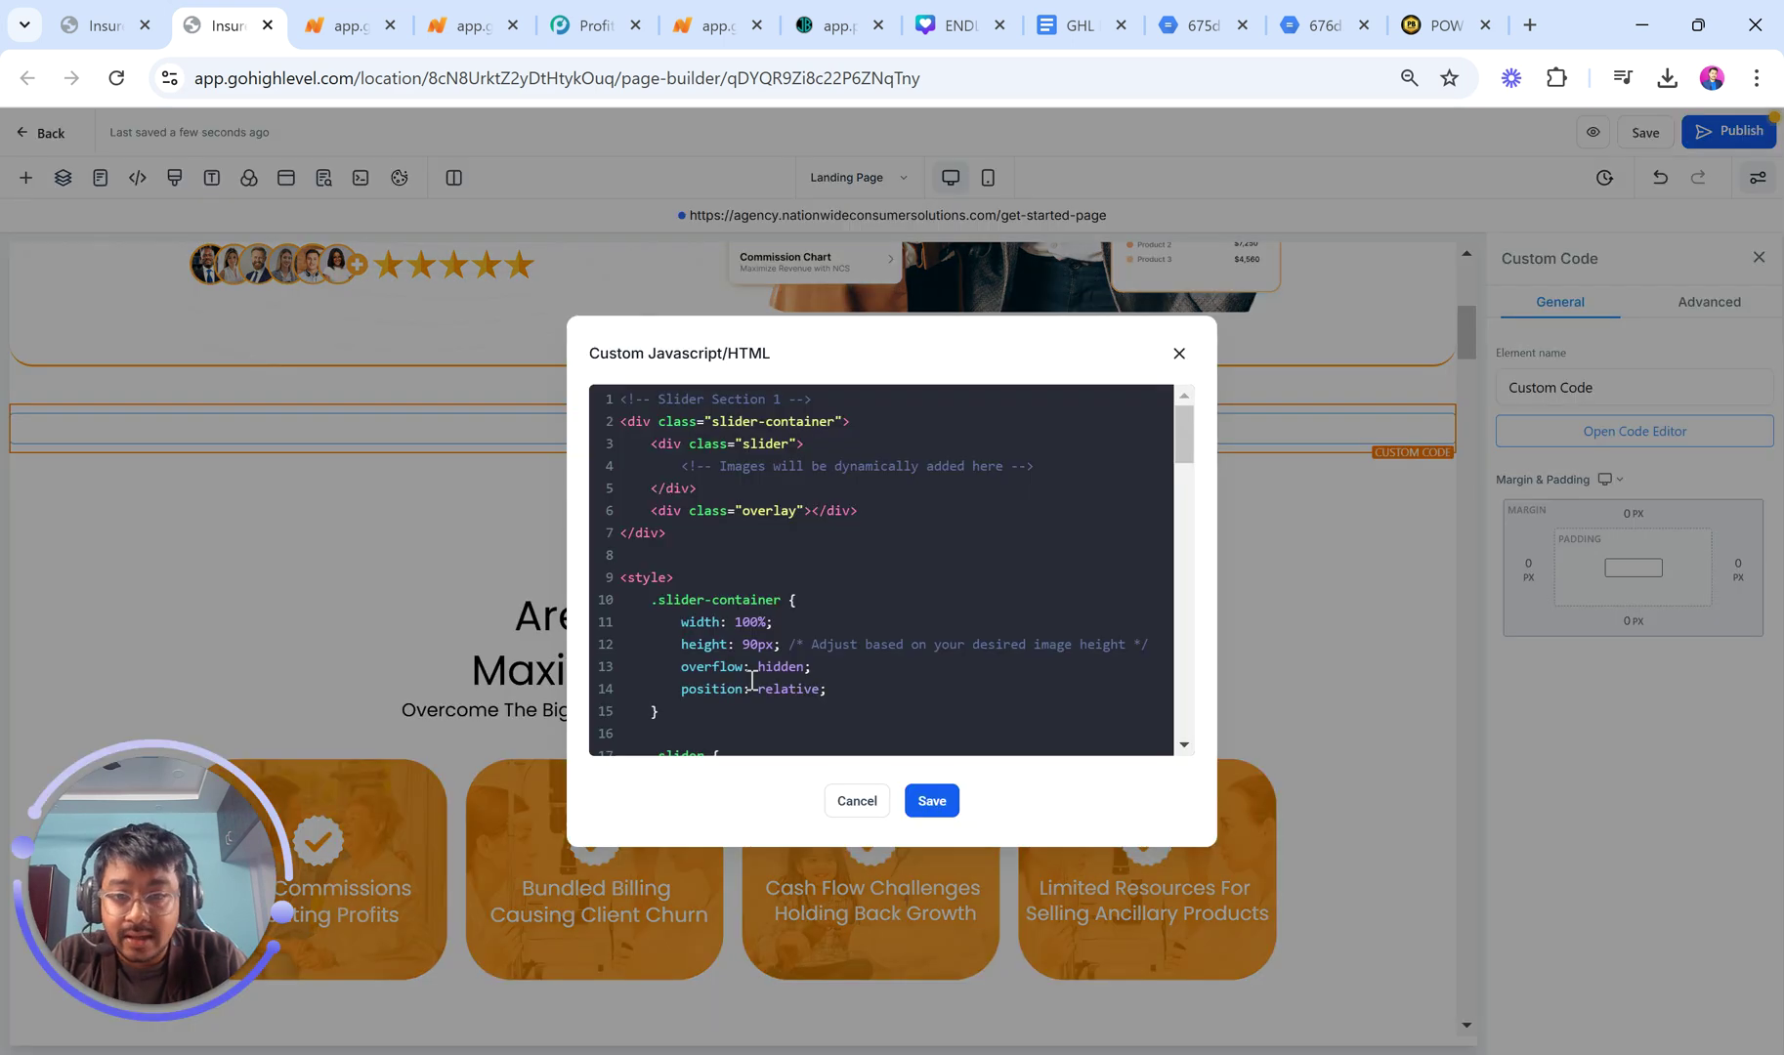
pyautogui.scroll(-5, 754, 681)
pyautogui.scroll(-5, 753, 681)
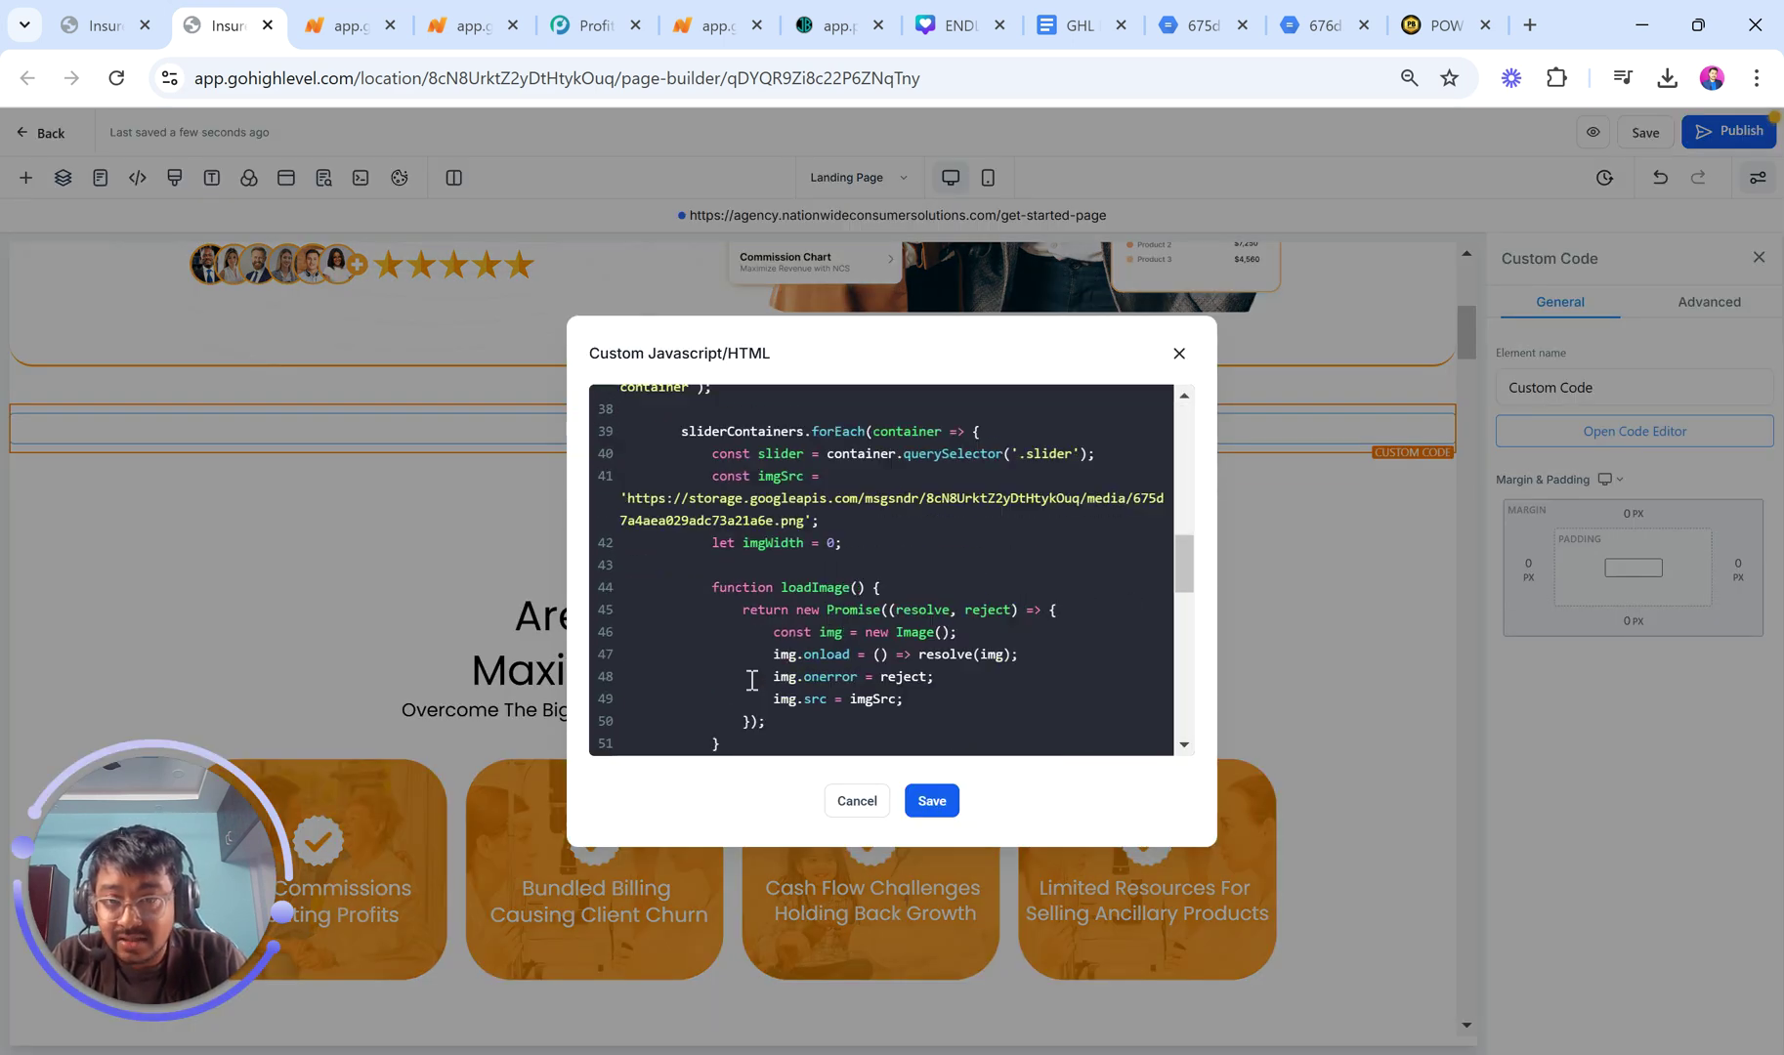
pyautogui.click(1068, 14)
pyautogui.scroll(-8, 848, 538)
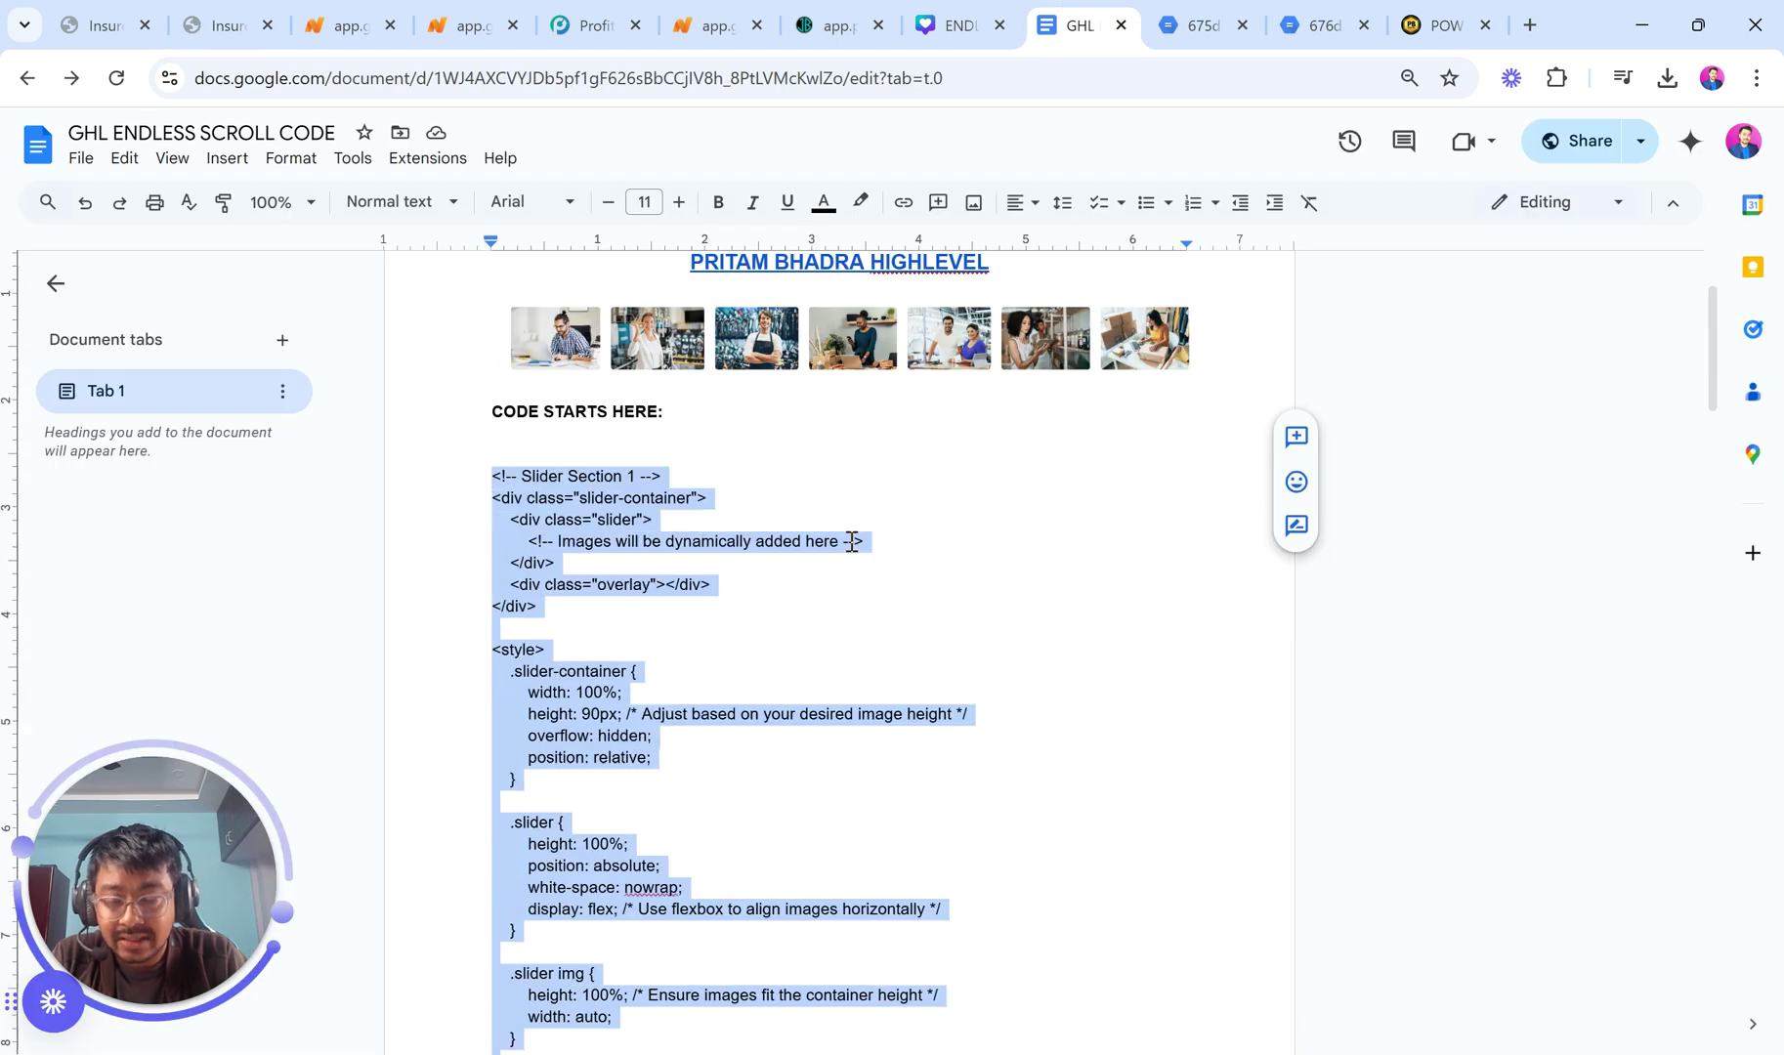
pyautogui.scroll(-7, 848, 541)
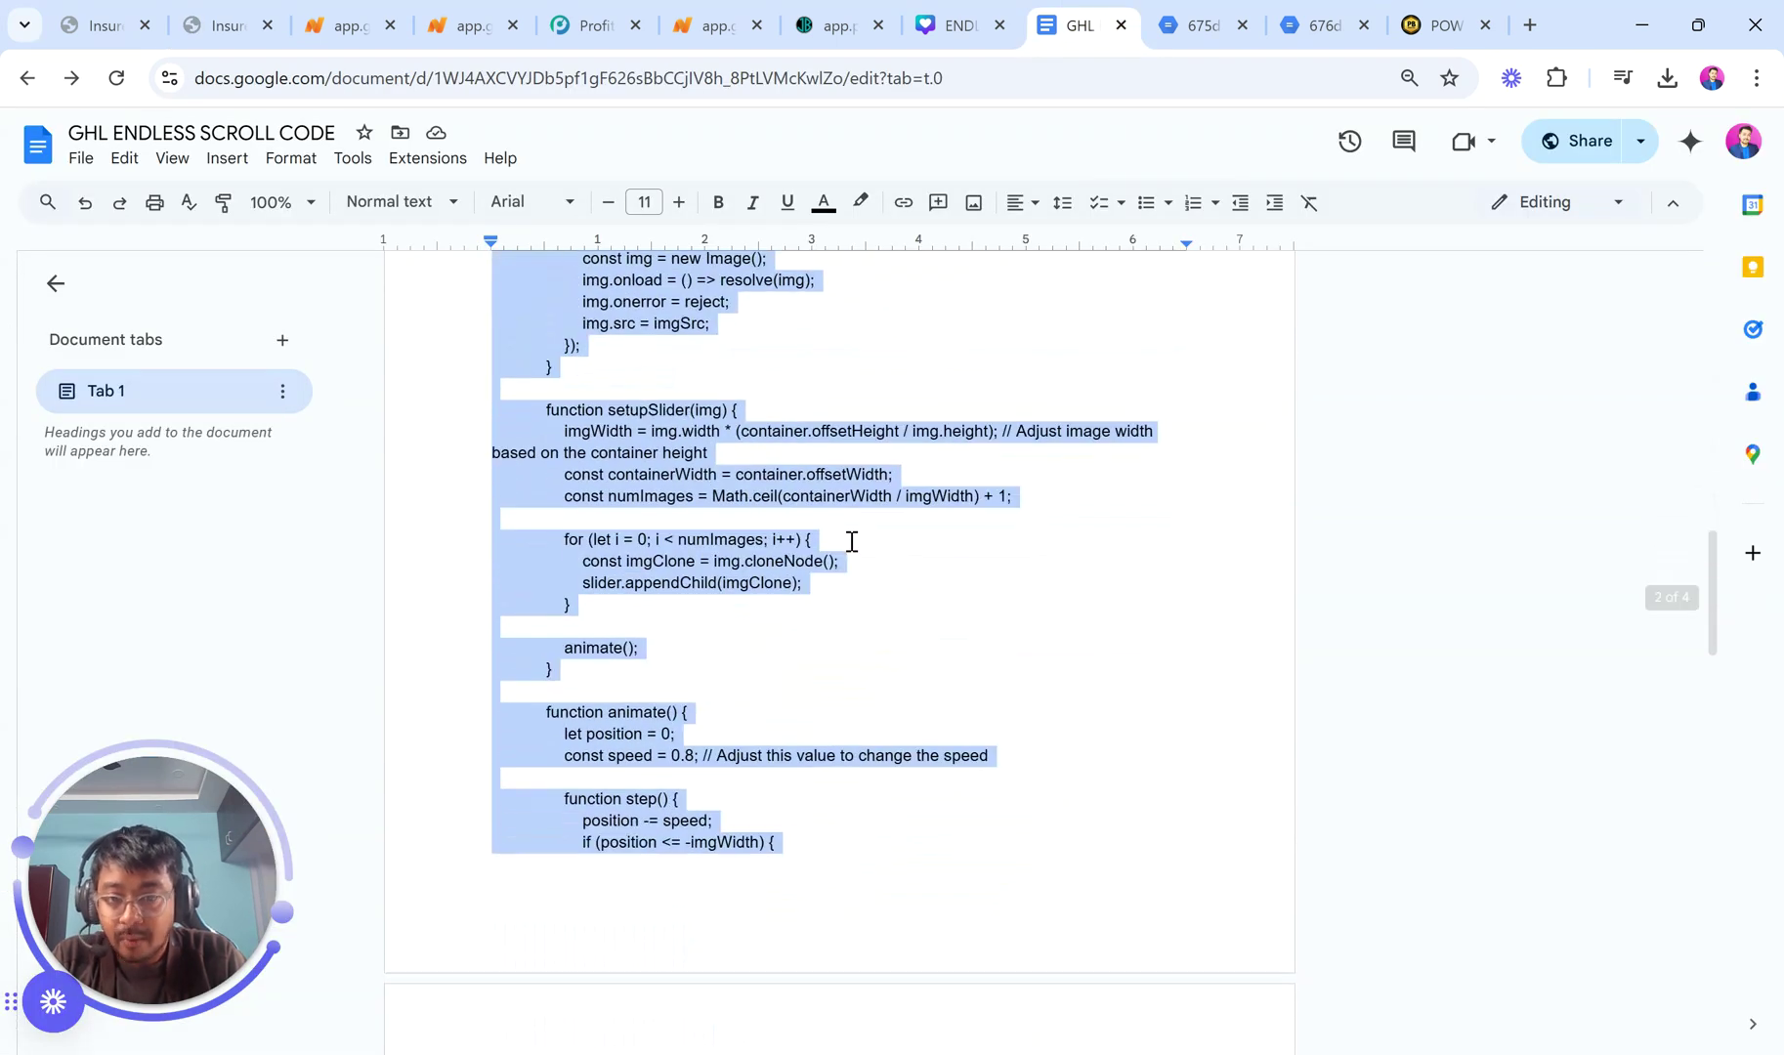
pyautogui.scroll(15, 848, 541)
pyautogui.click(350, 14)
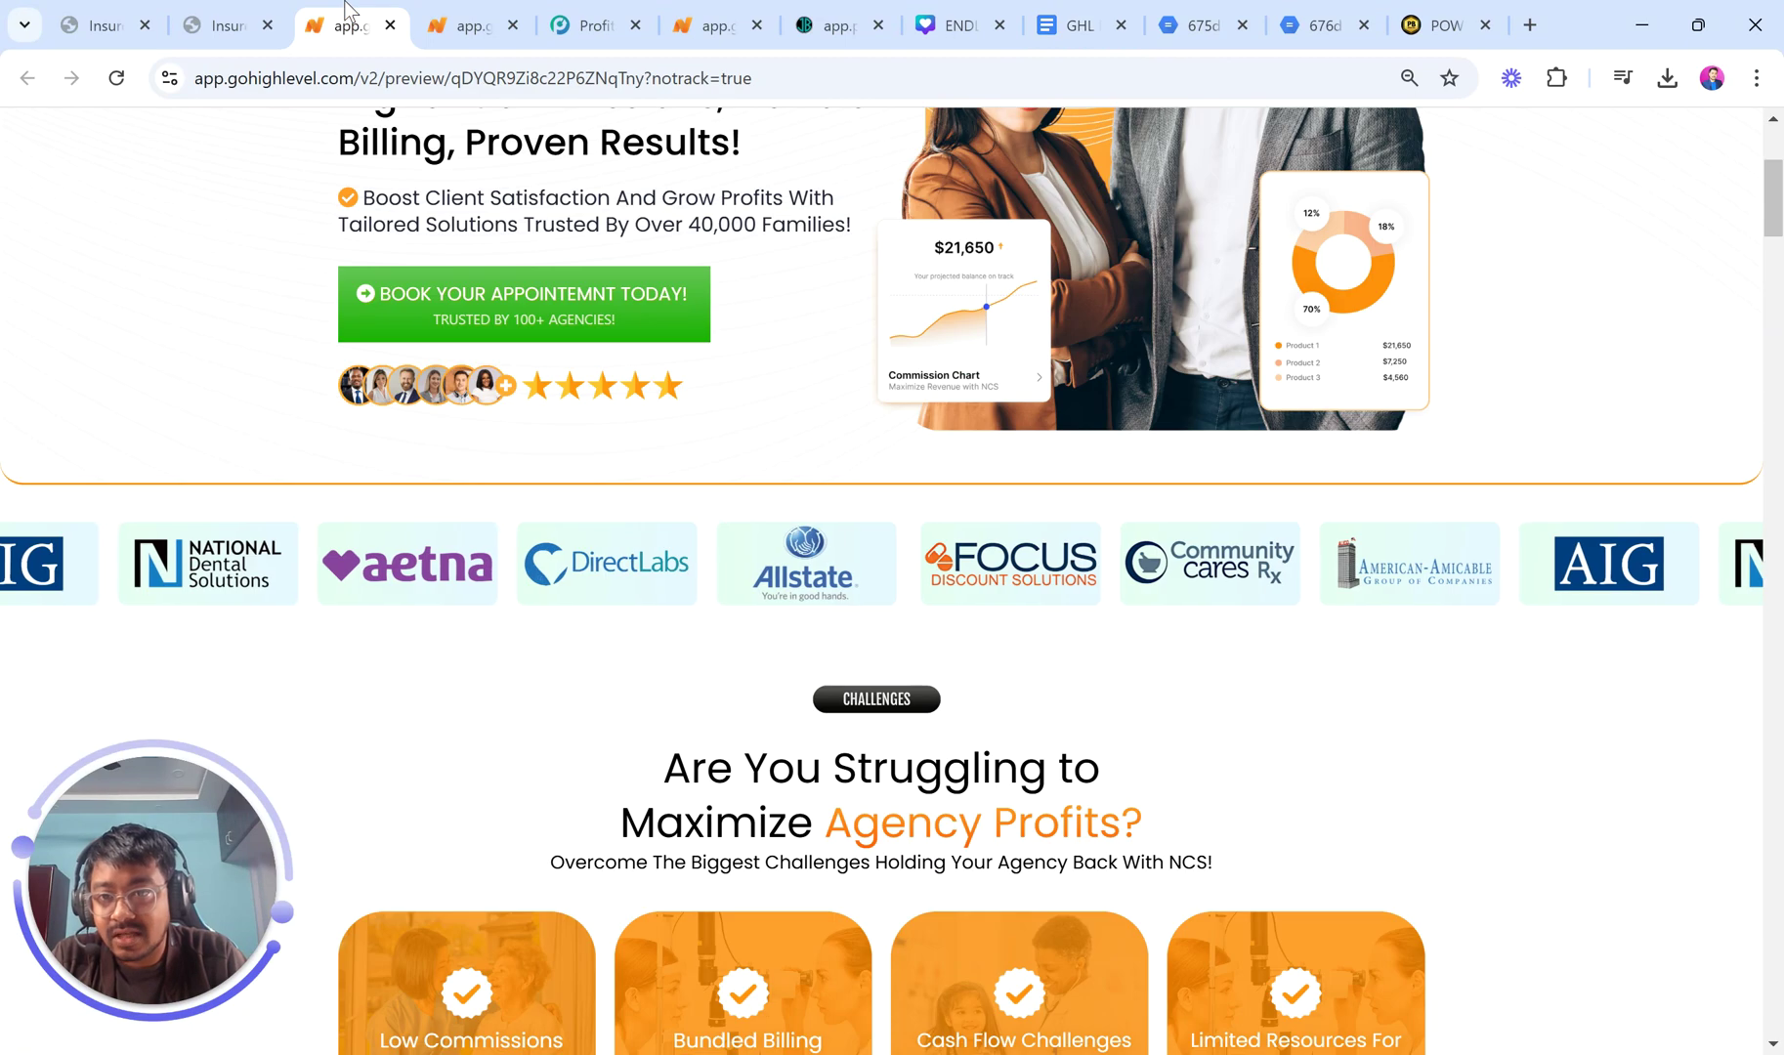
pyautogui.click(227, 14)
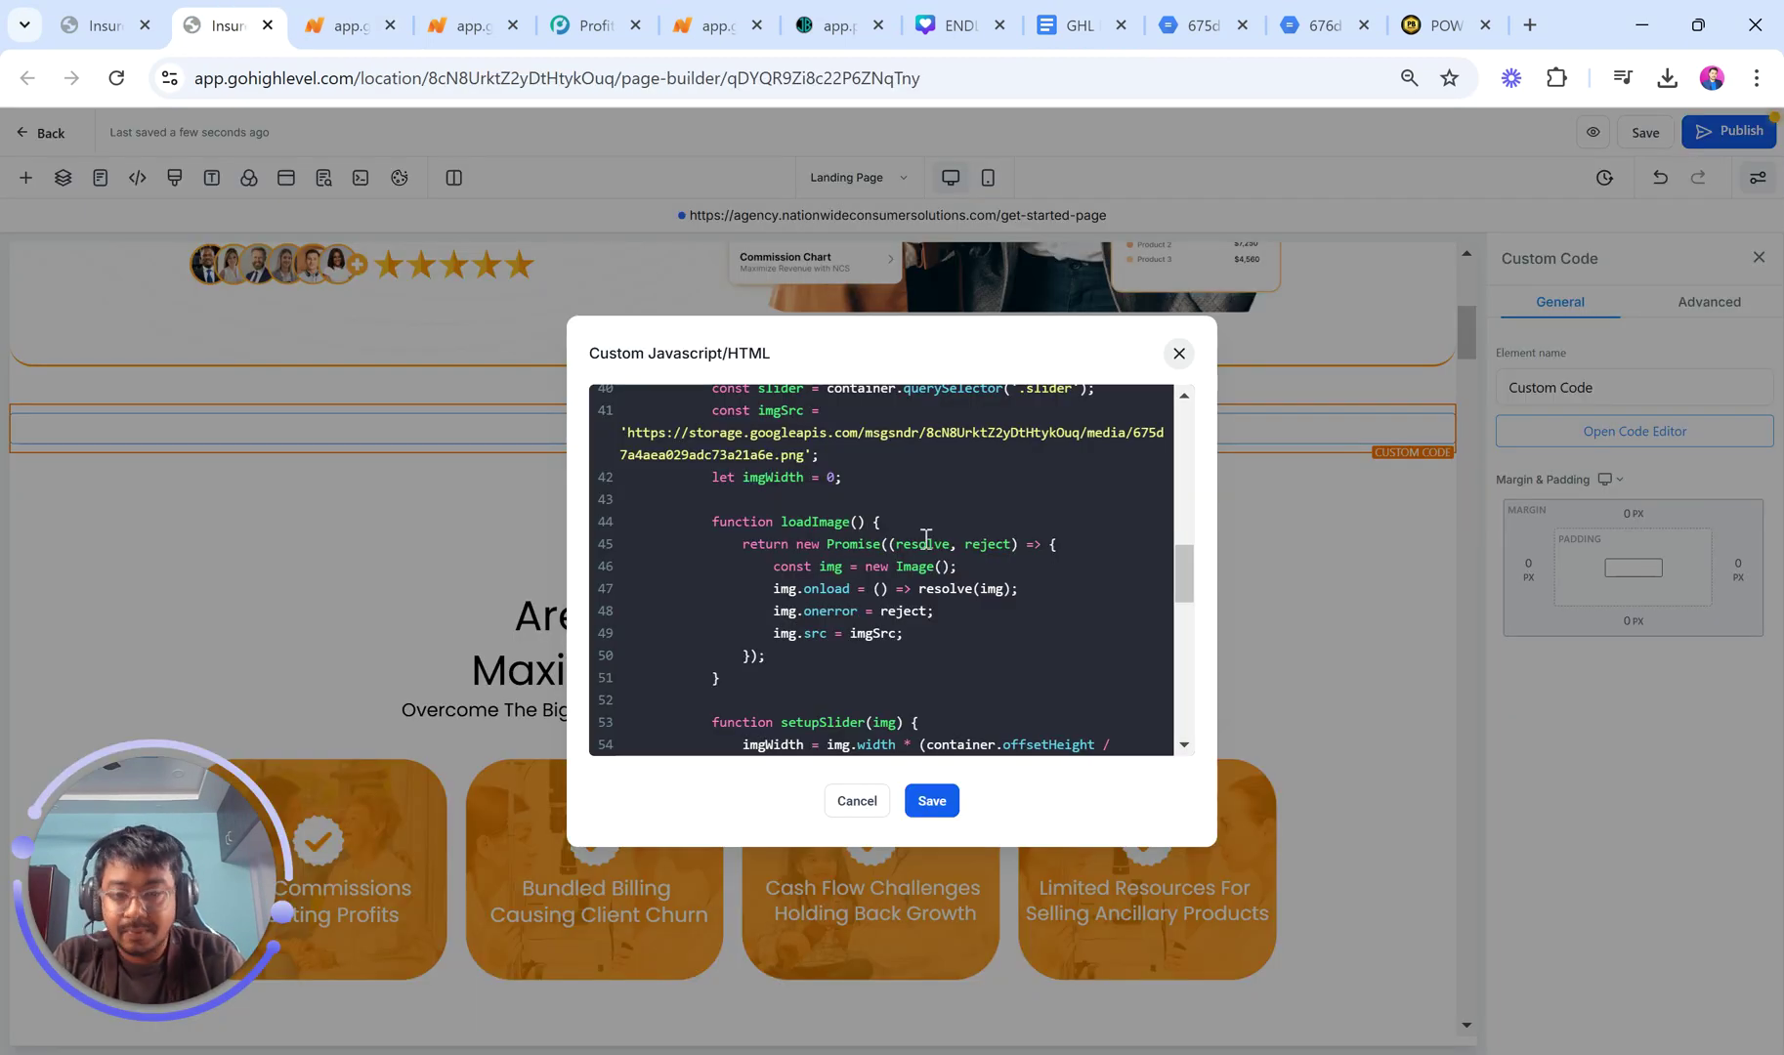
# Highlight the .slider-container's width: 100% and height: 90px lines and check them against the preview.
pyautogui.scroll(10, 927, 539)
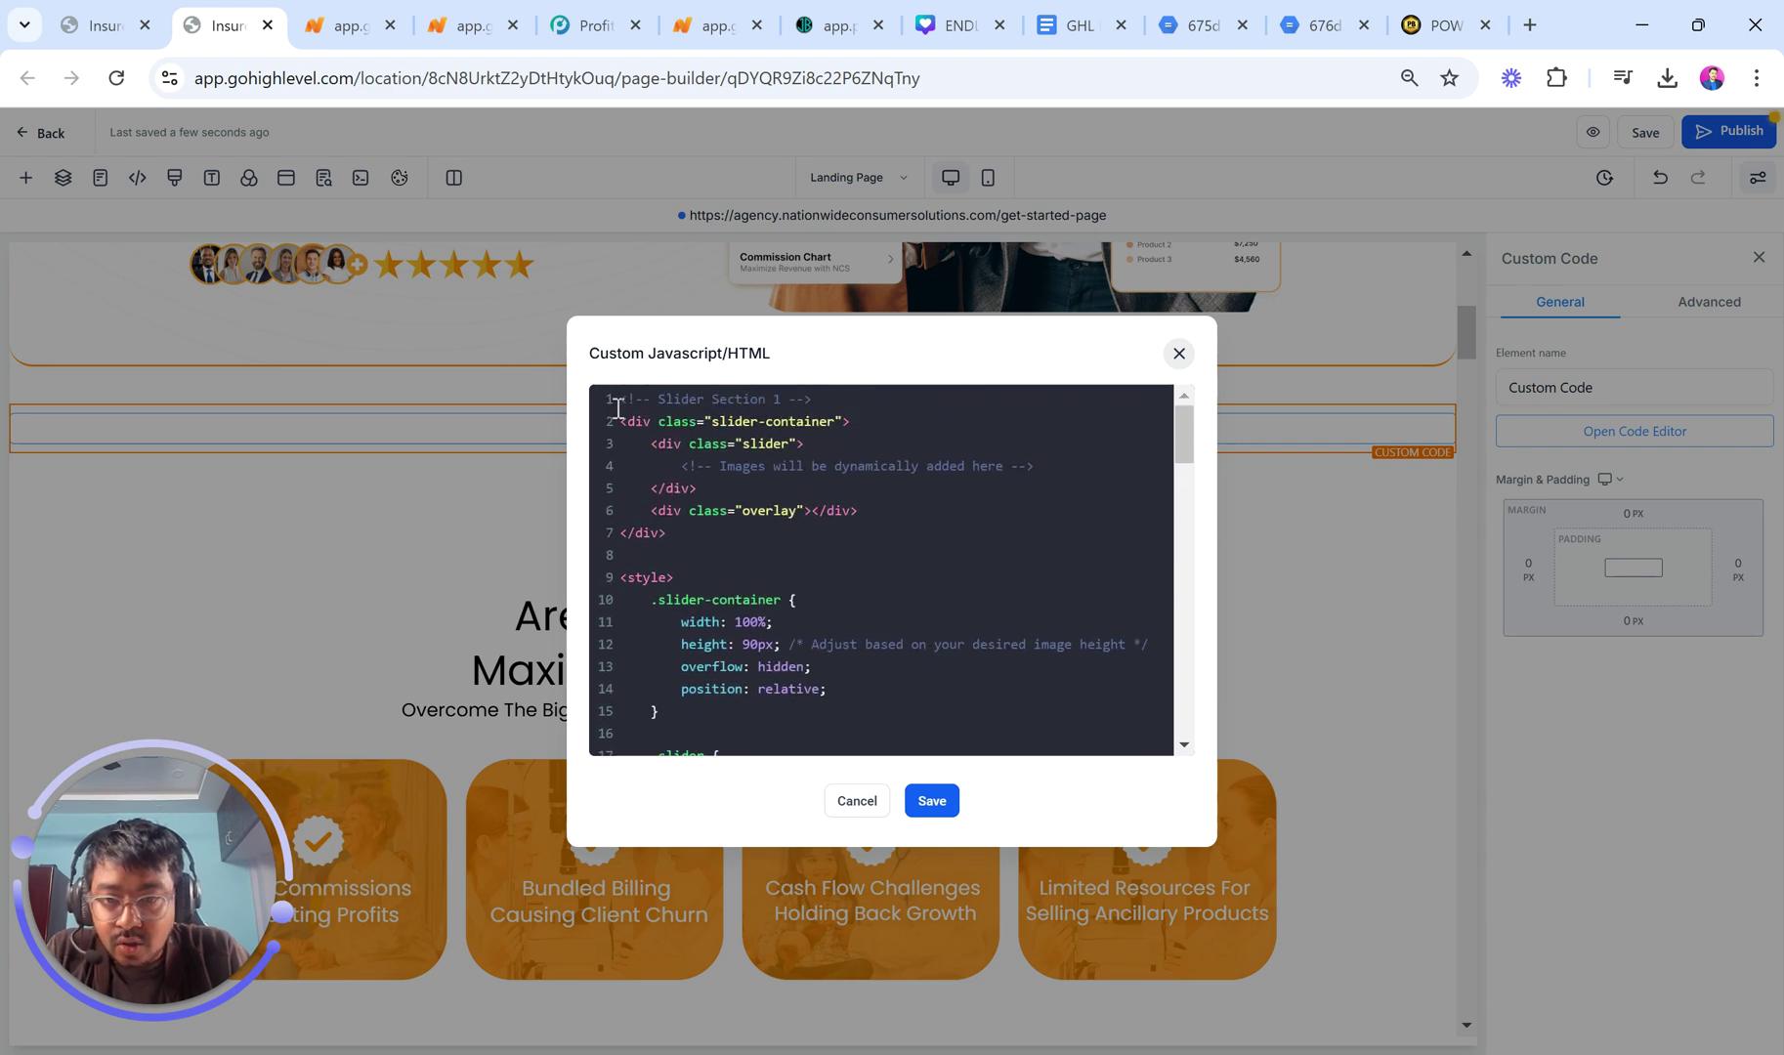
pyautogui.scroll(-1, 885, 530)
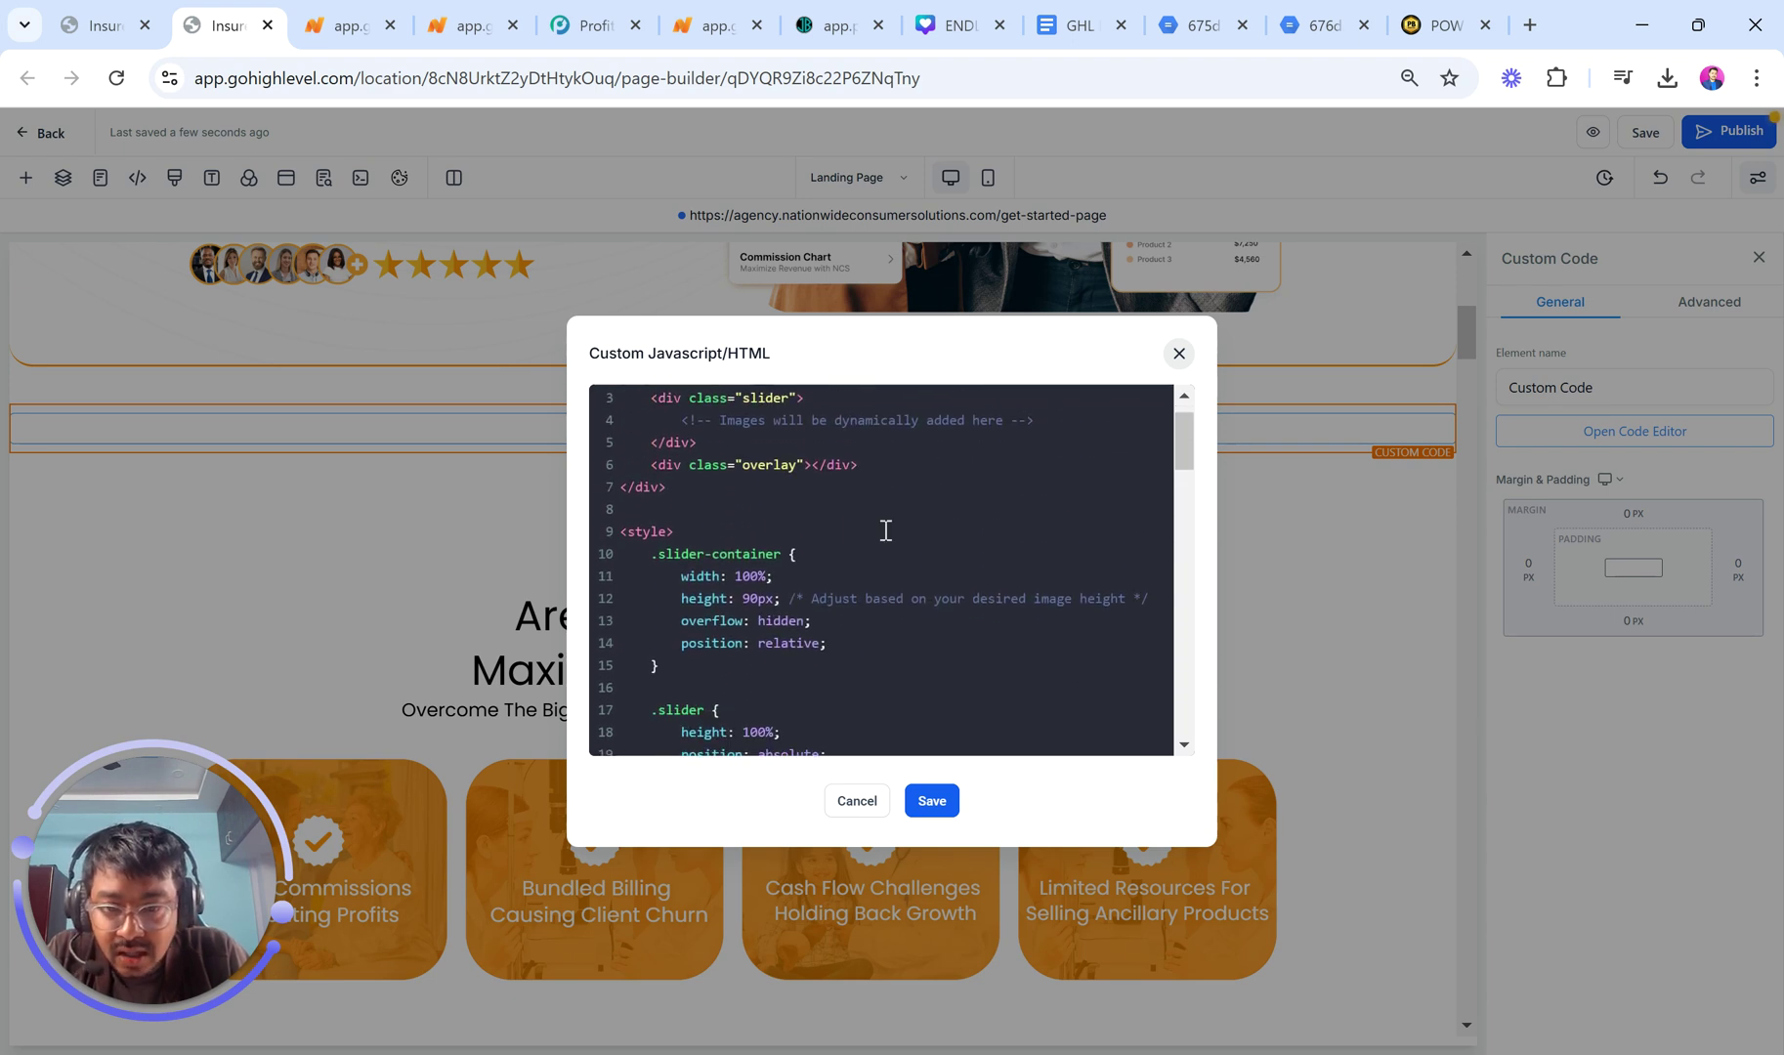
pyautogui.scroll(1, 796, 512)
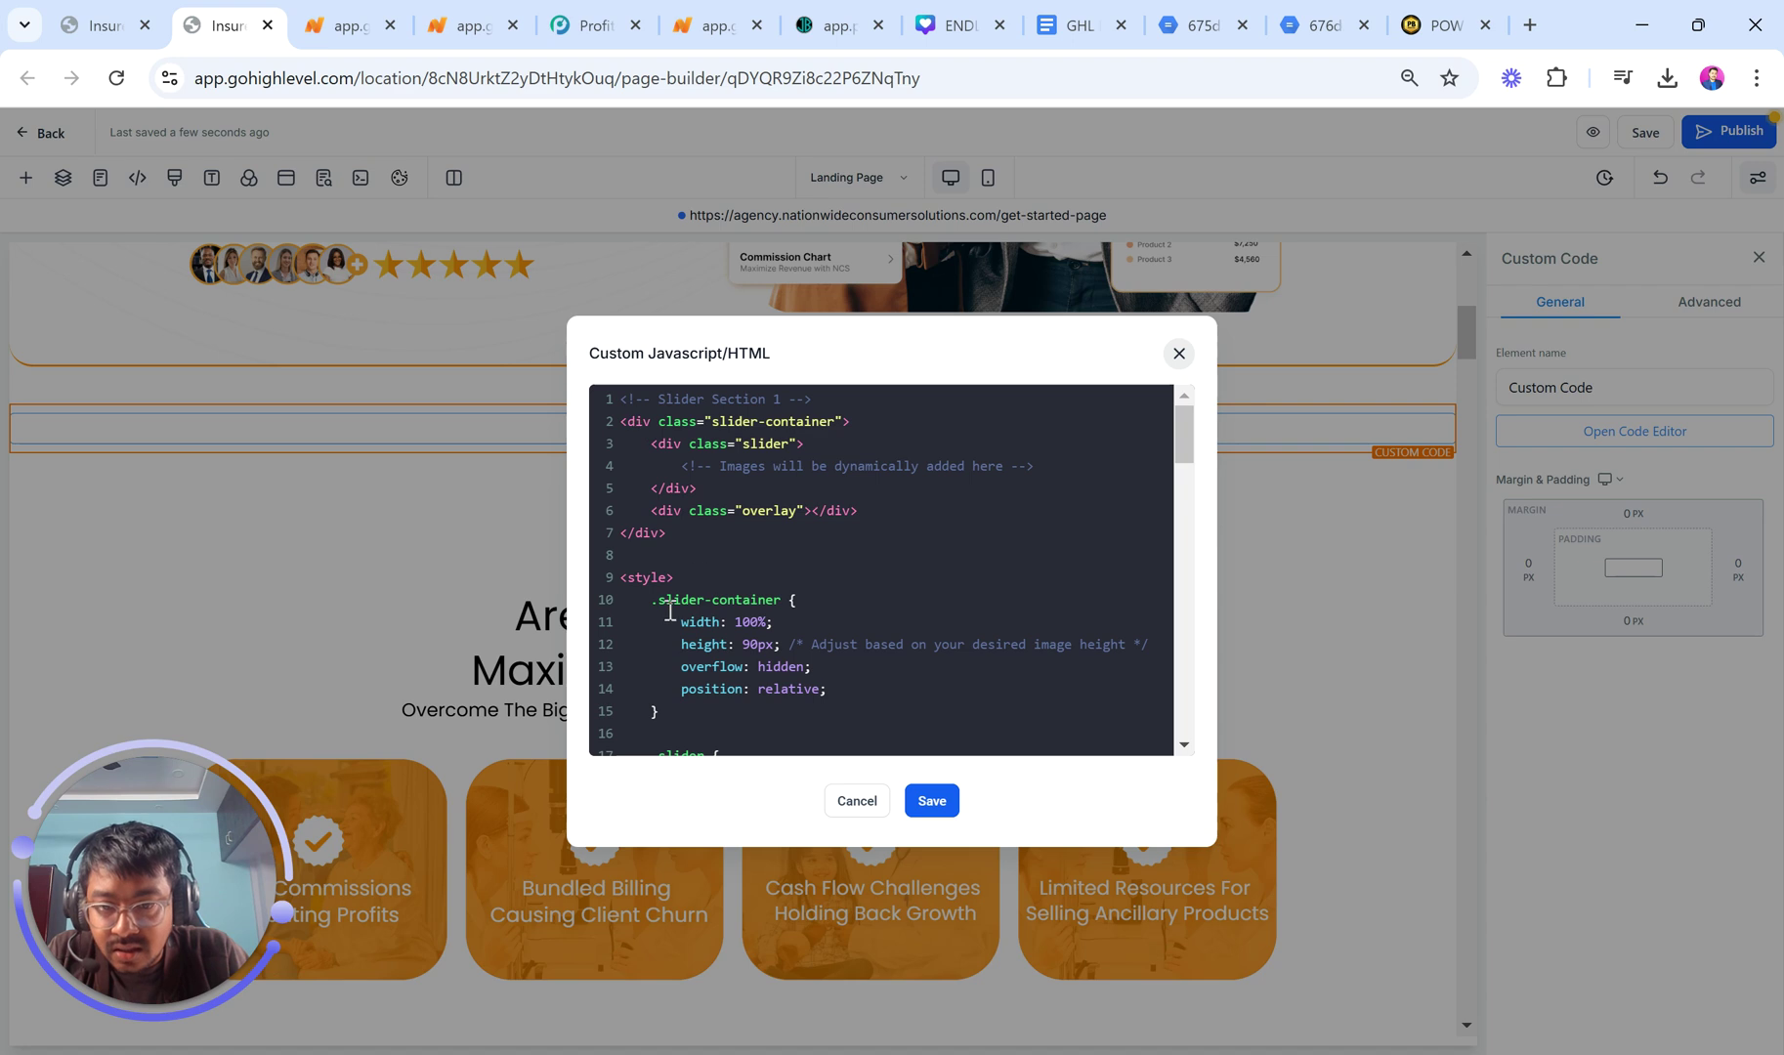
pyautogui.moveTo(651, 604); pyautogui.dragTo(817, 598)
pyautogui.scroll(-3, 817, 598)
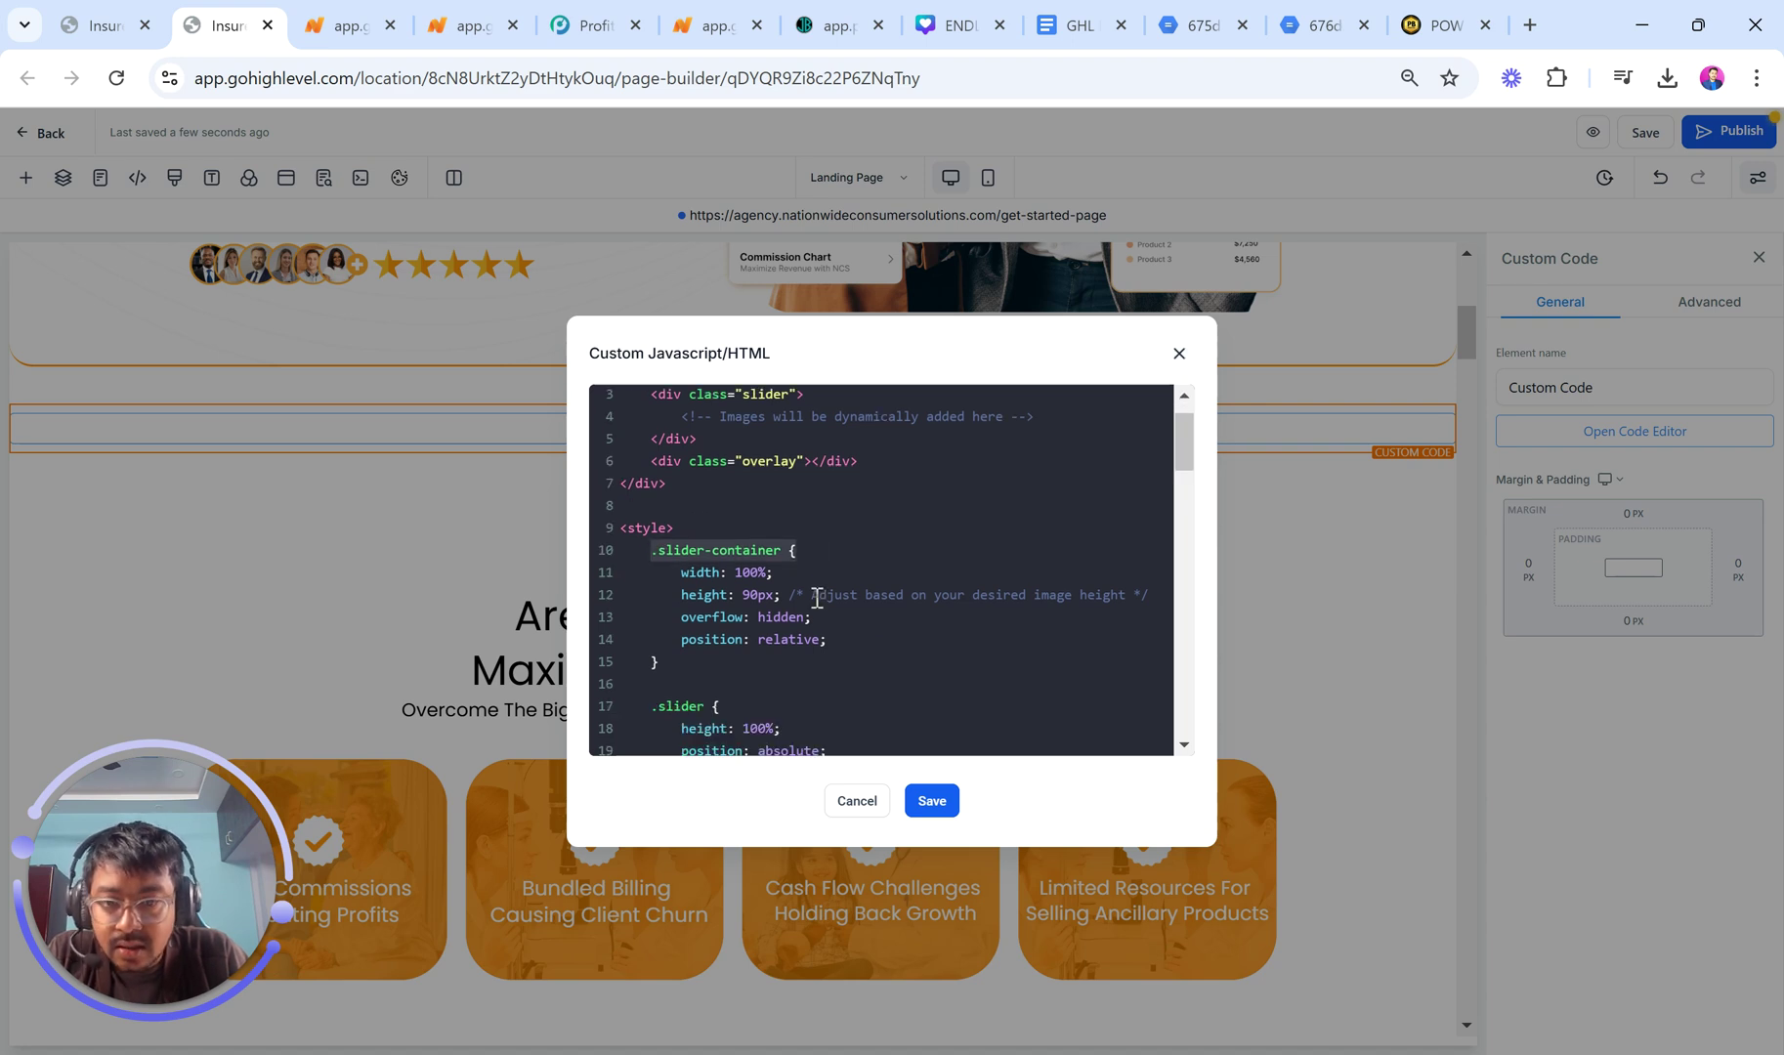
pyautogui.moveTo(681, 513); pyautogui.dragTo(765, 518)
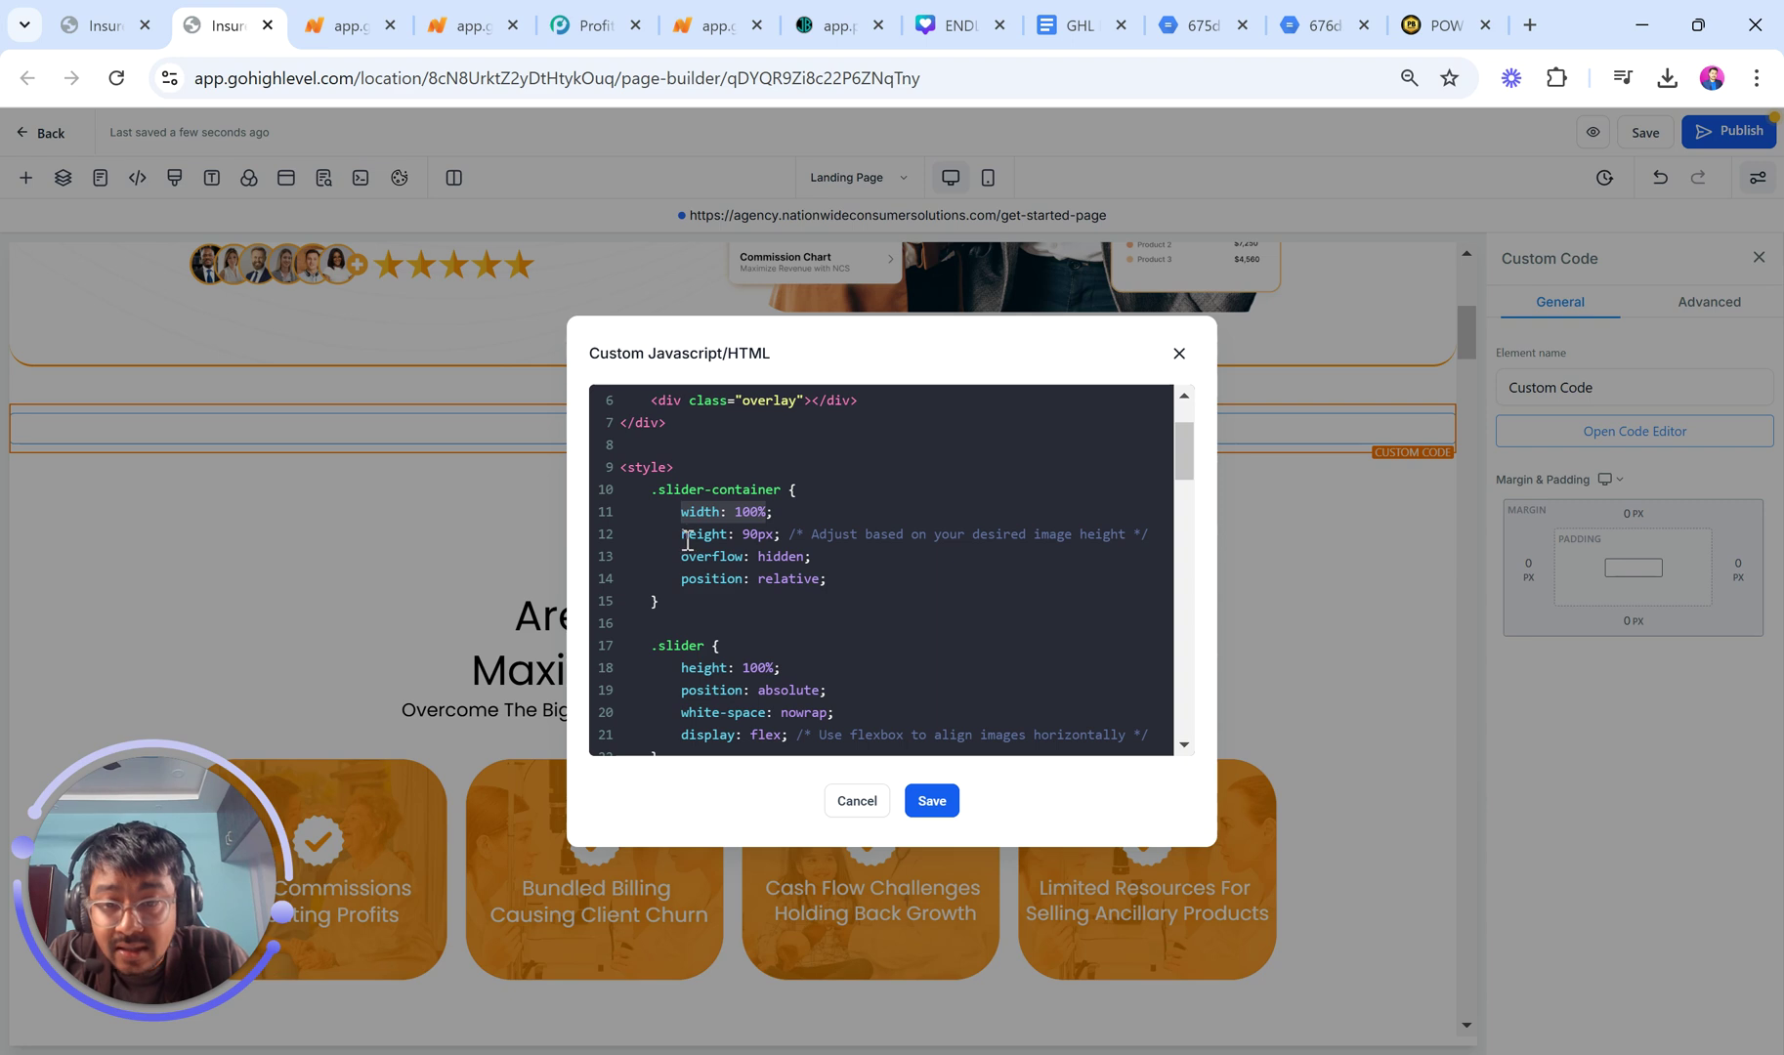
pyautogui.moveTo(683, 536); pyautogui.dragTo(776, 538)
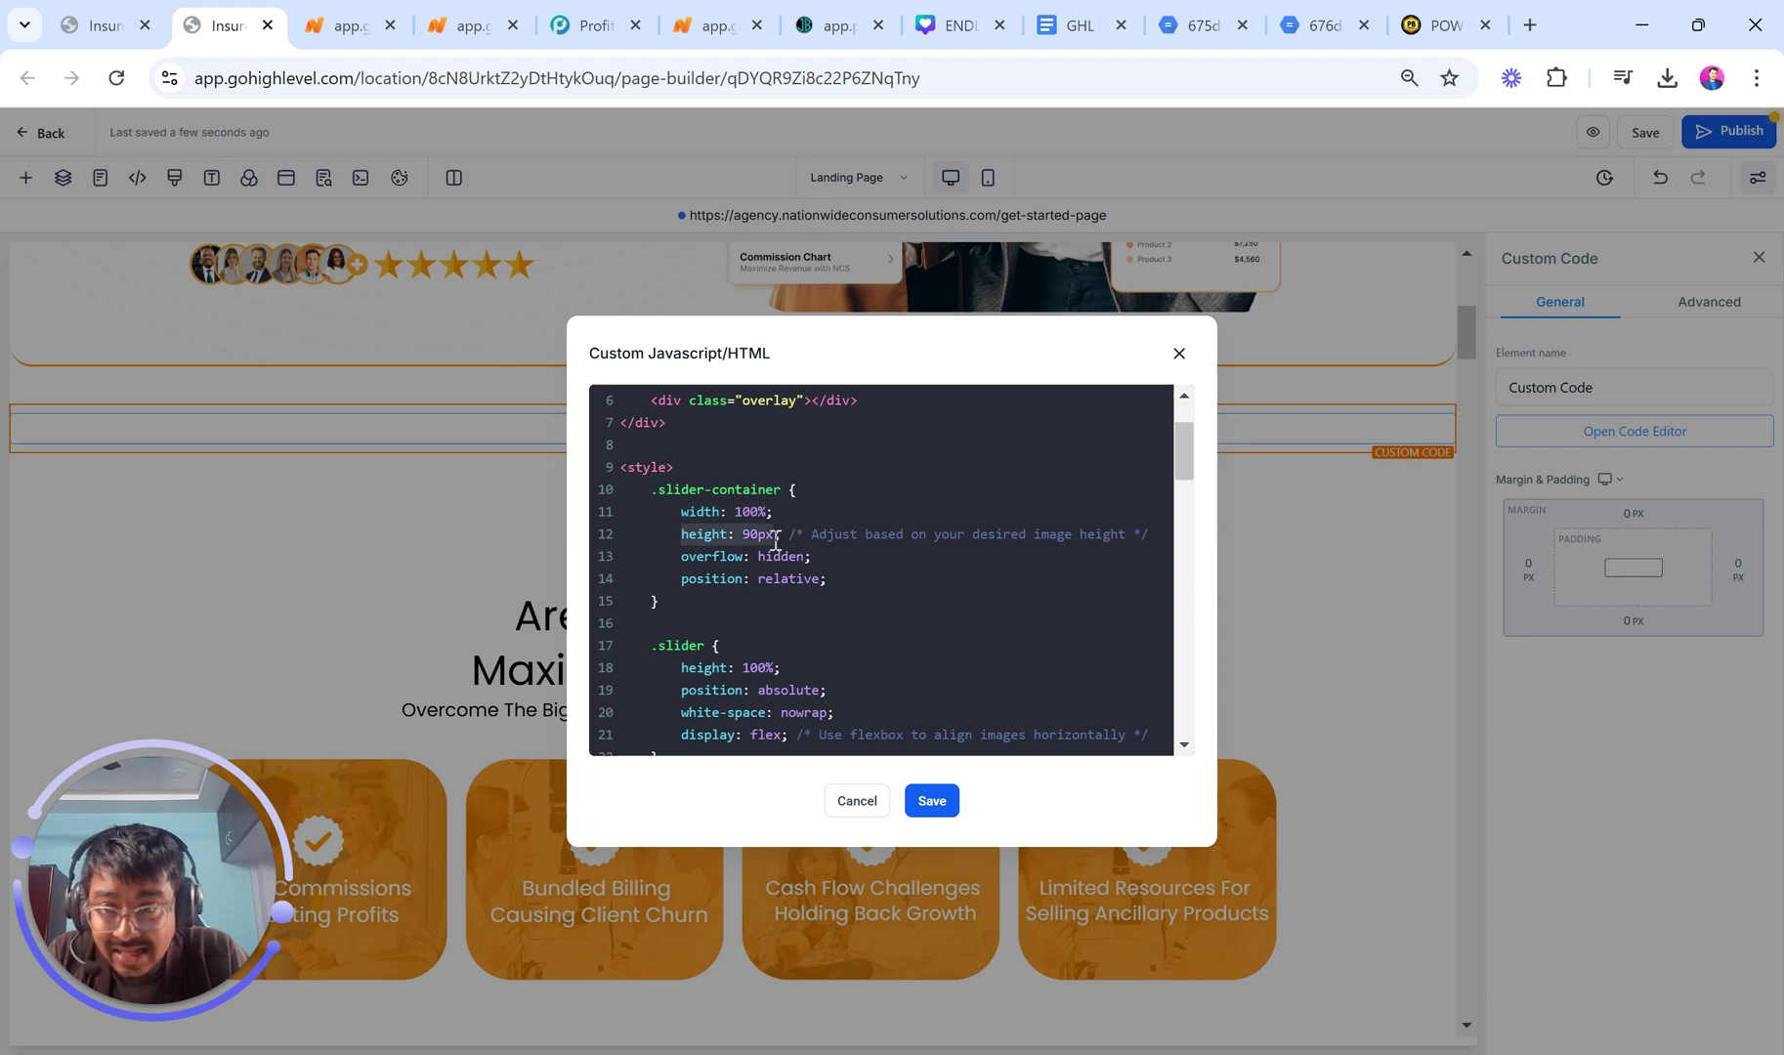
pyautogui.click(344, 25)
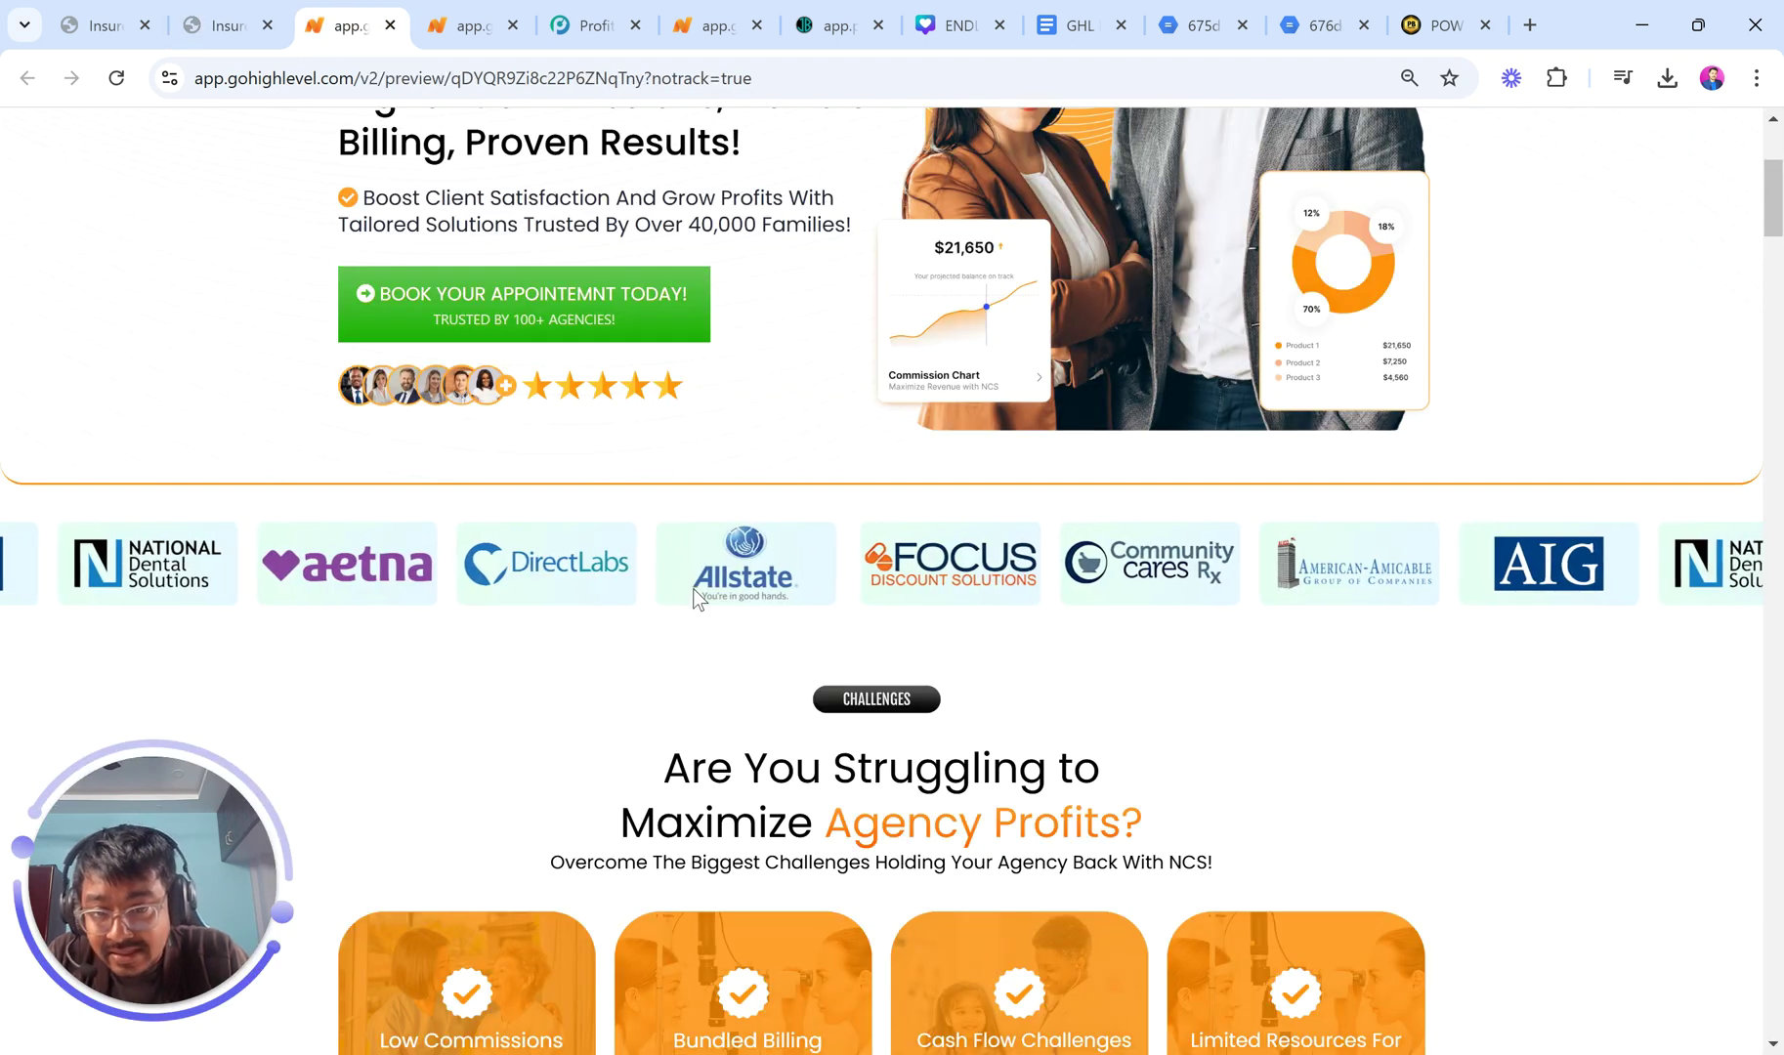
pyautogui.scroll(5, 693, 588)
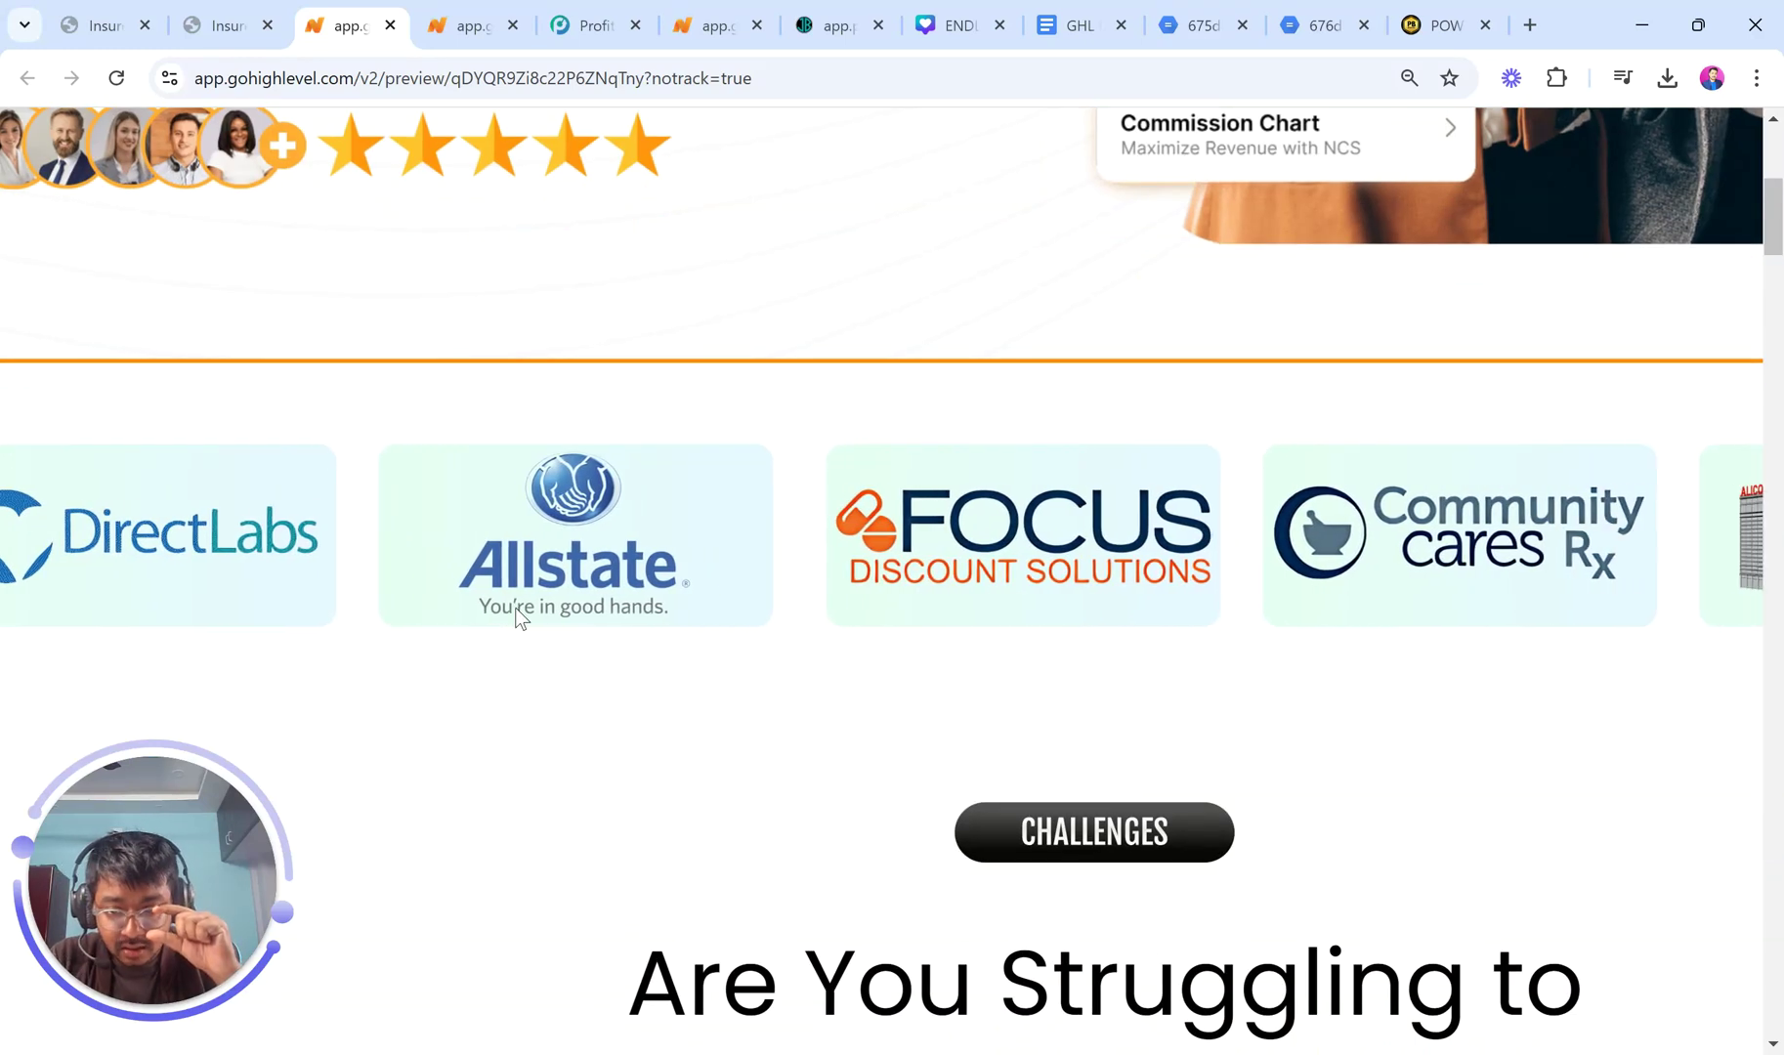
pyautogui.click(227, 25)
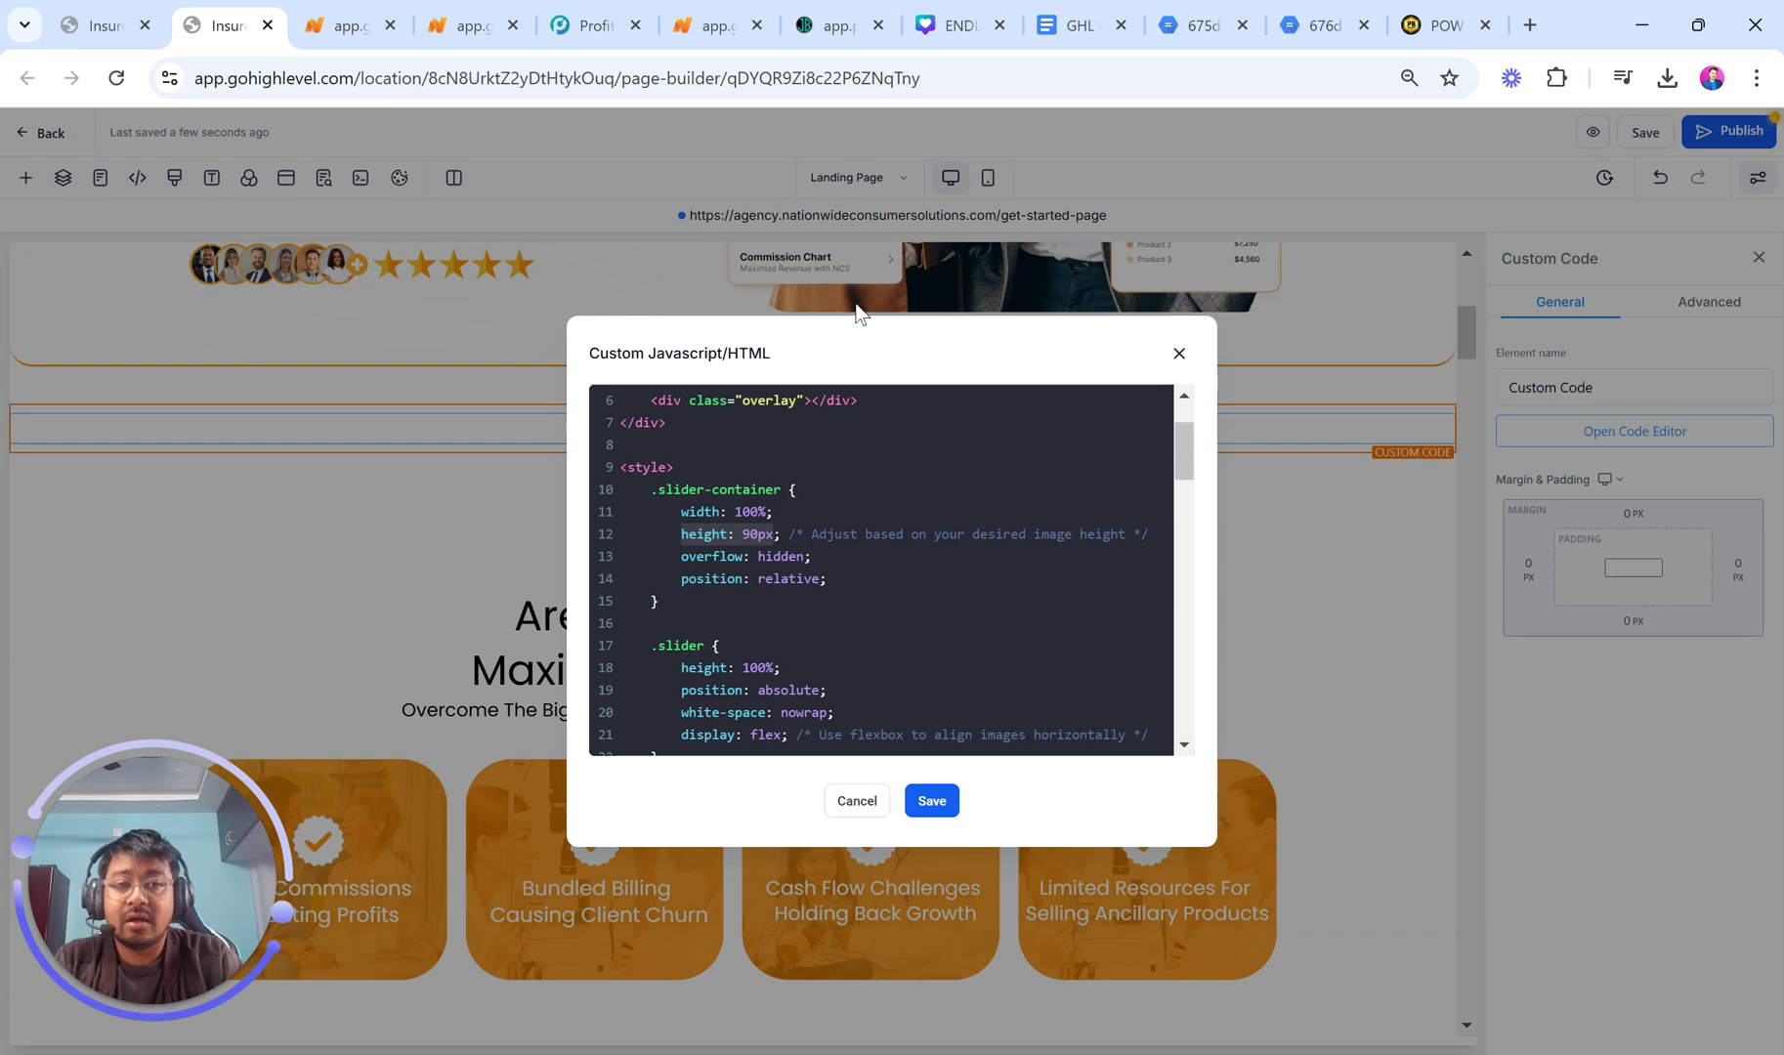
pyautogui.click(940, 8)
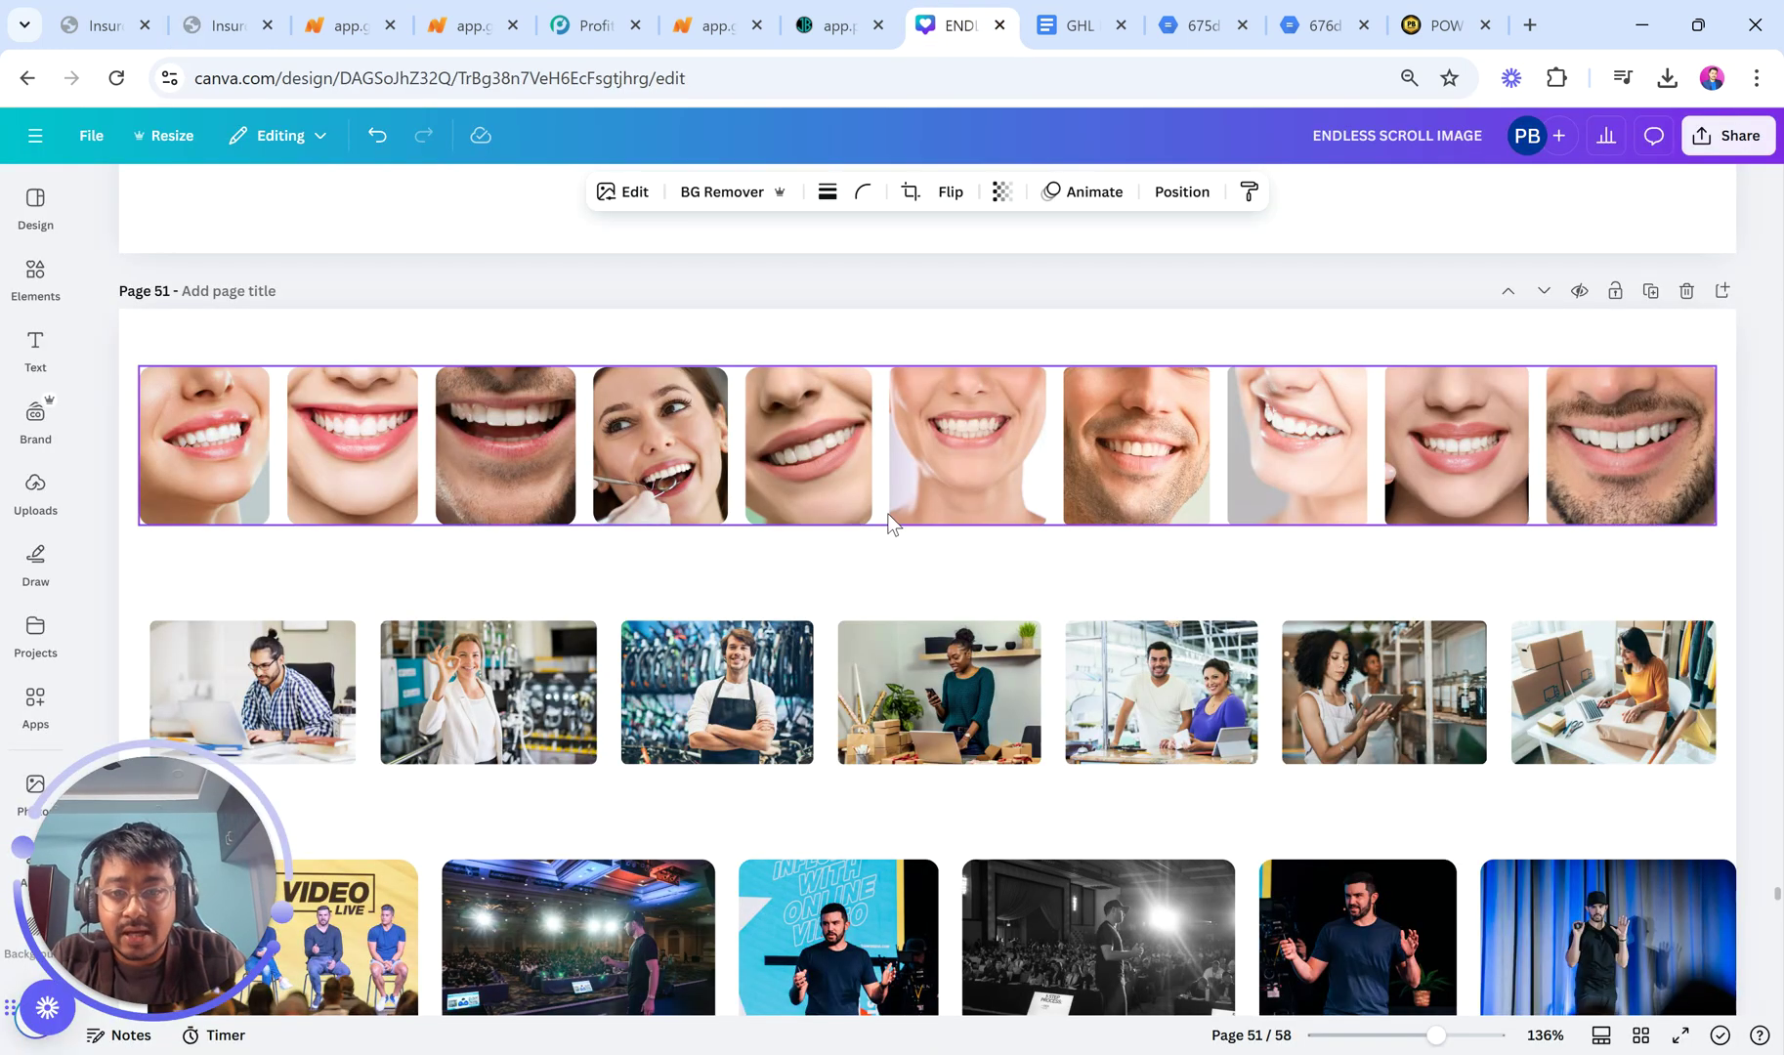
pyautogui.scroll(-8, 494, 512)
pyautogui.scroll(-3, 322, 485)
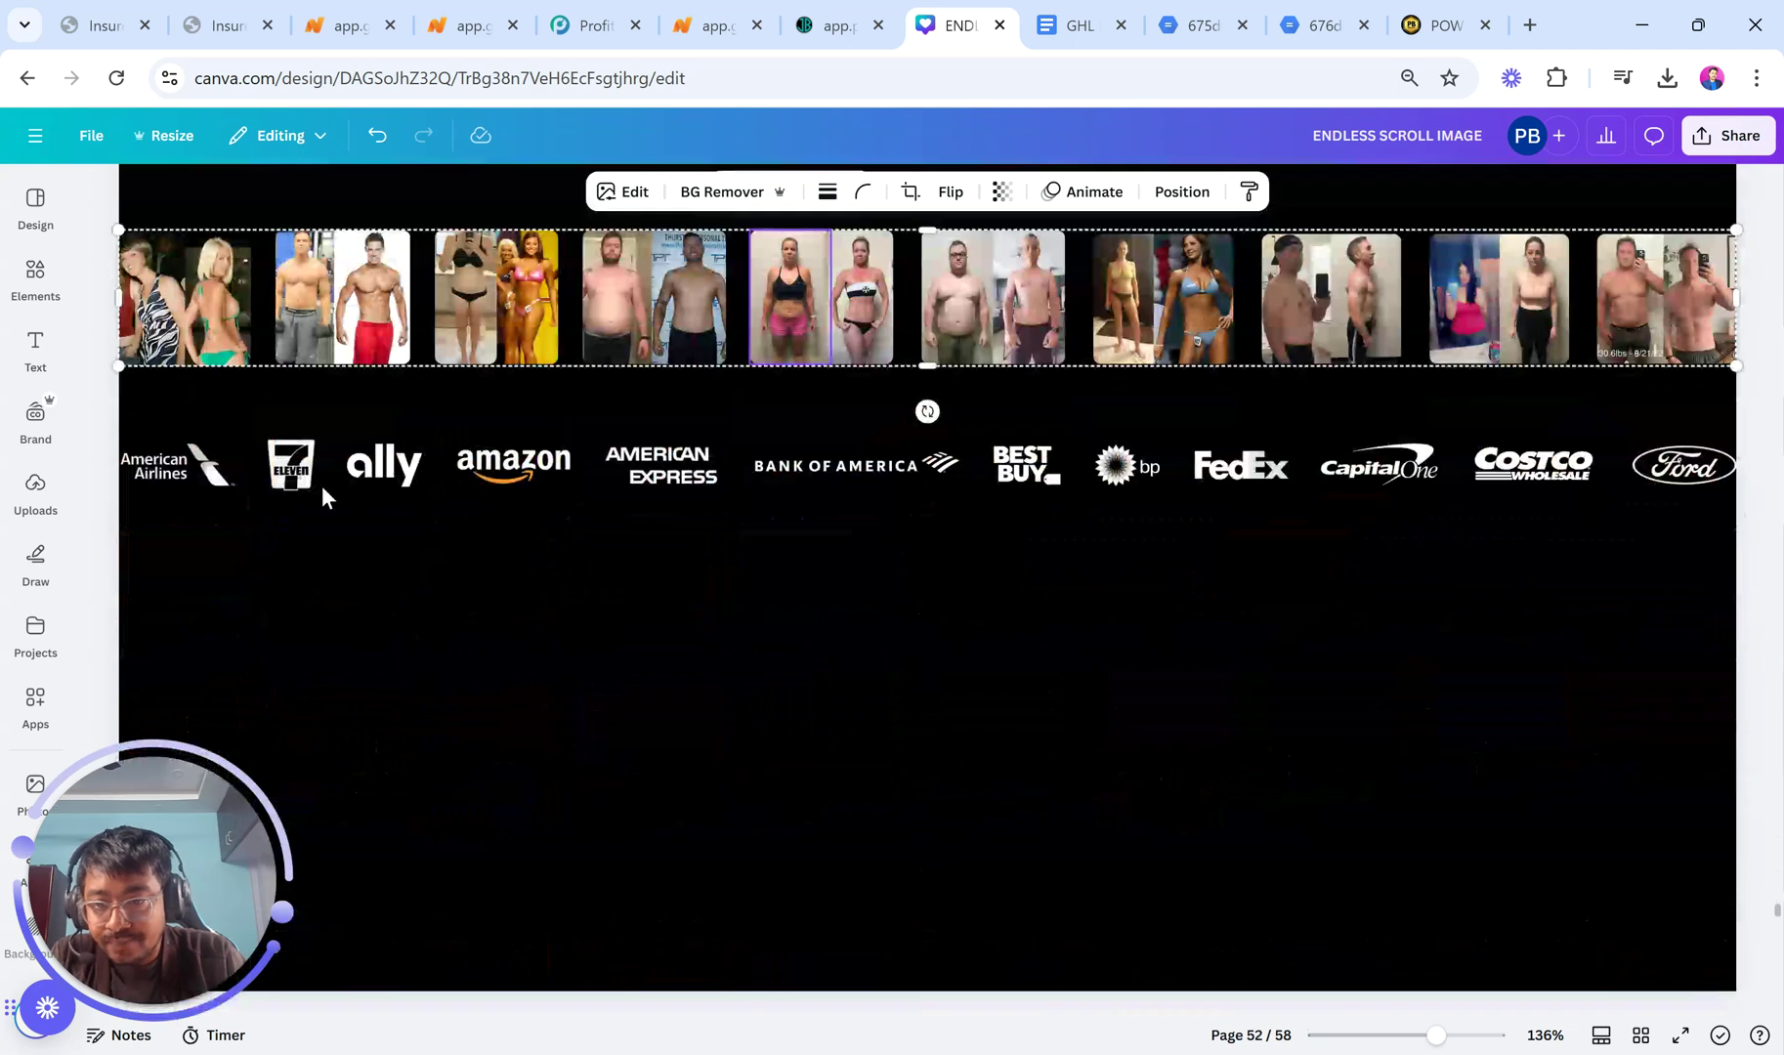
pyautogui.keyDown('ctrl'); pyautogui.scroll(4, 323, 485); pyautogui.keyUp('ctrl')
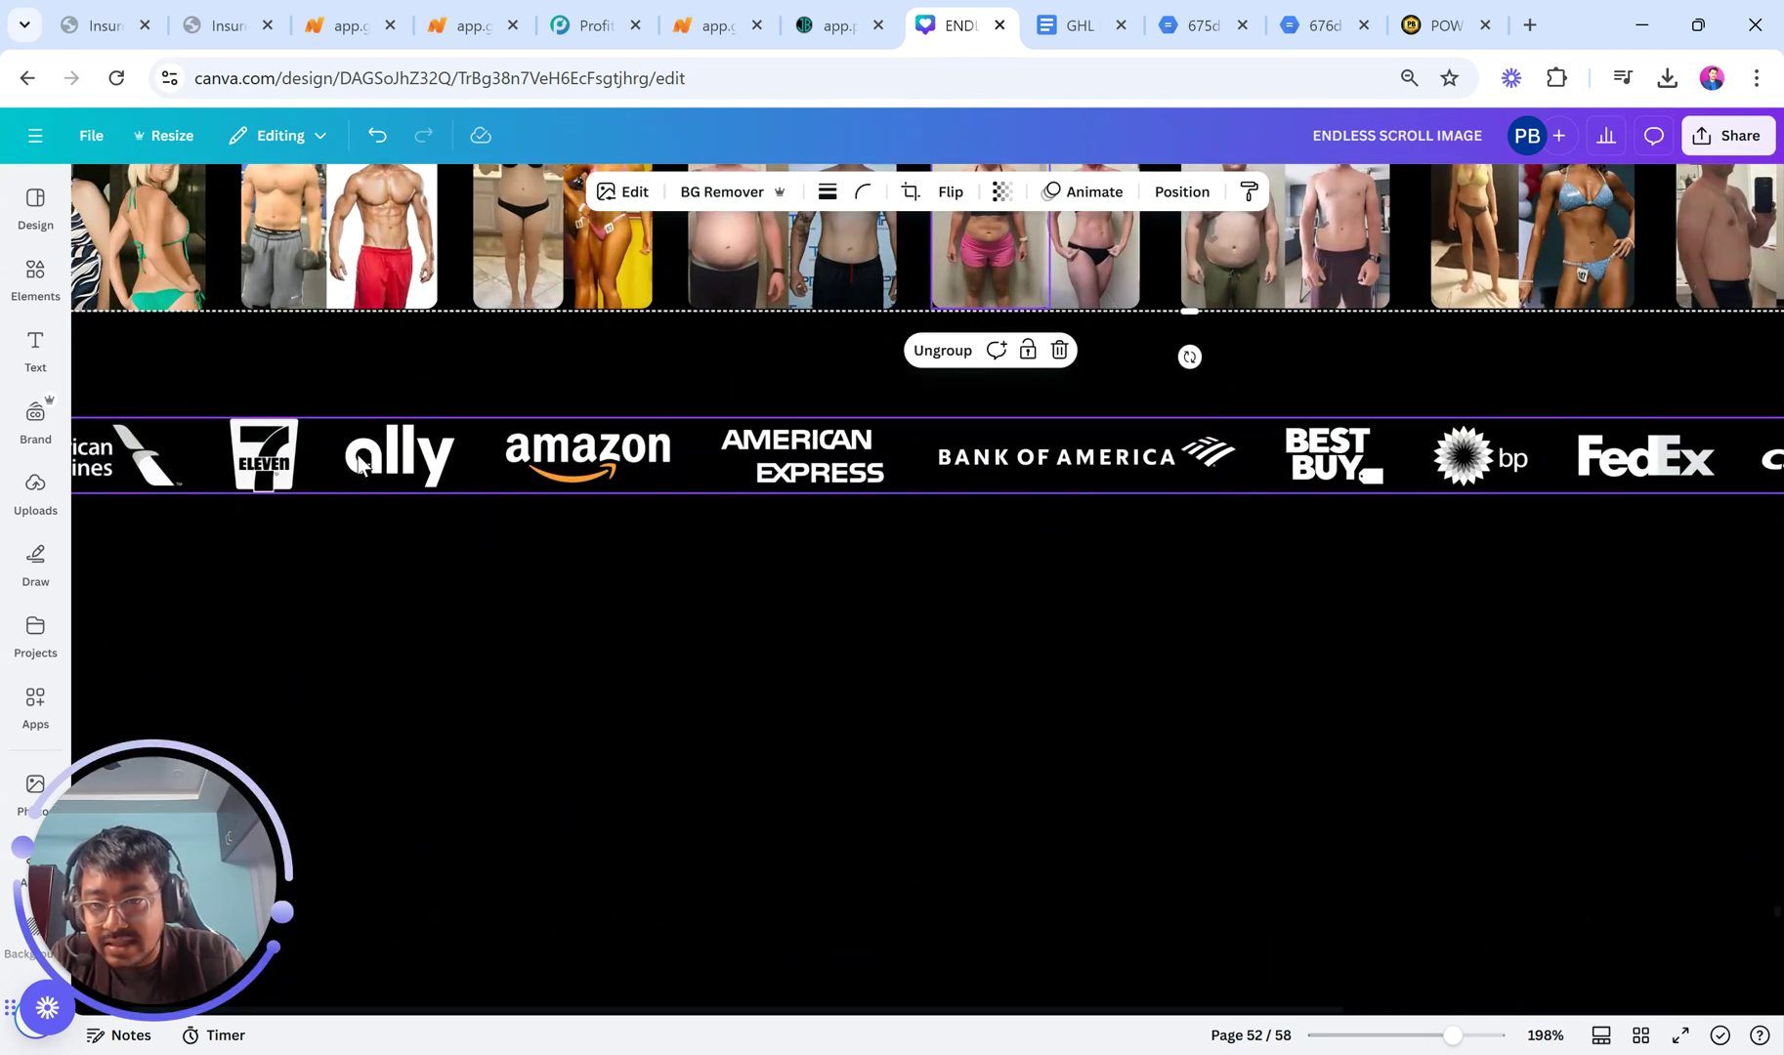
pyautogui.scroll(1, 469, 293)
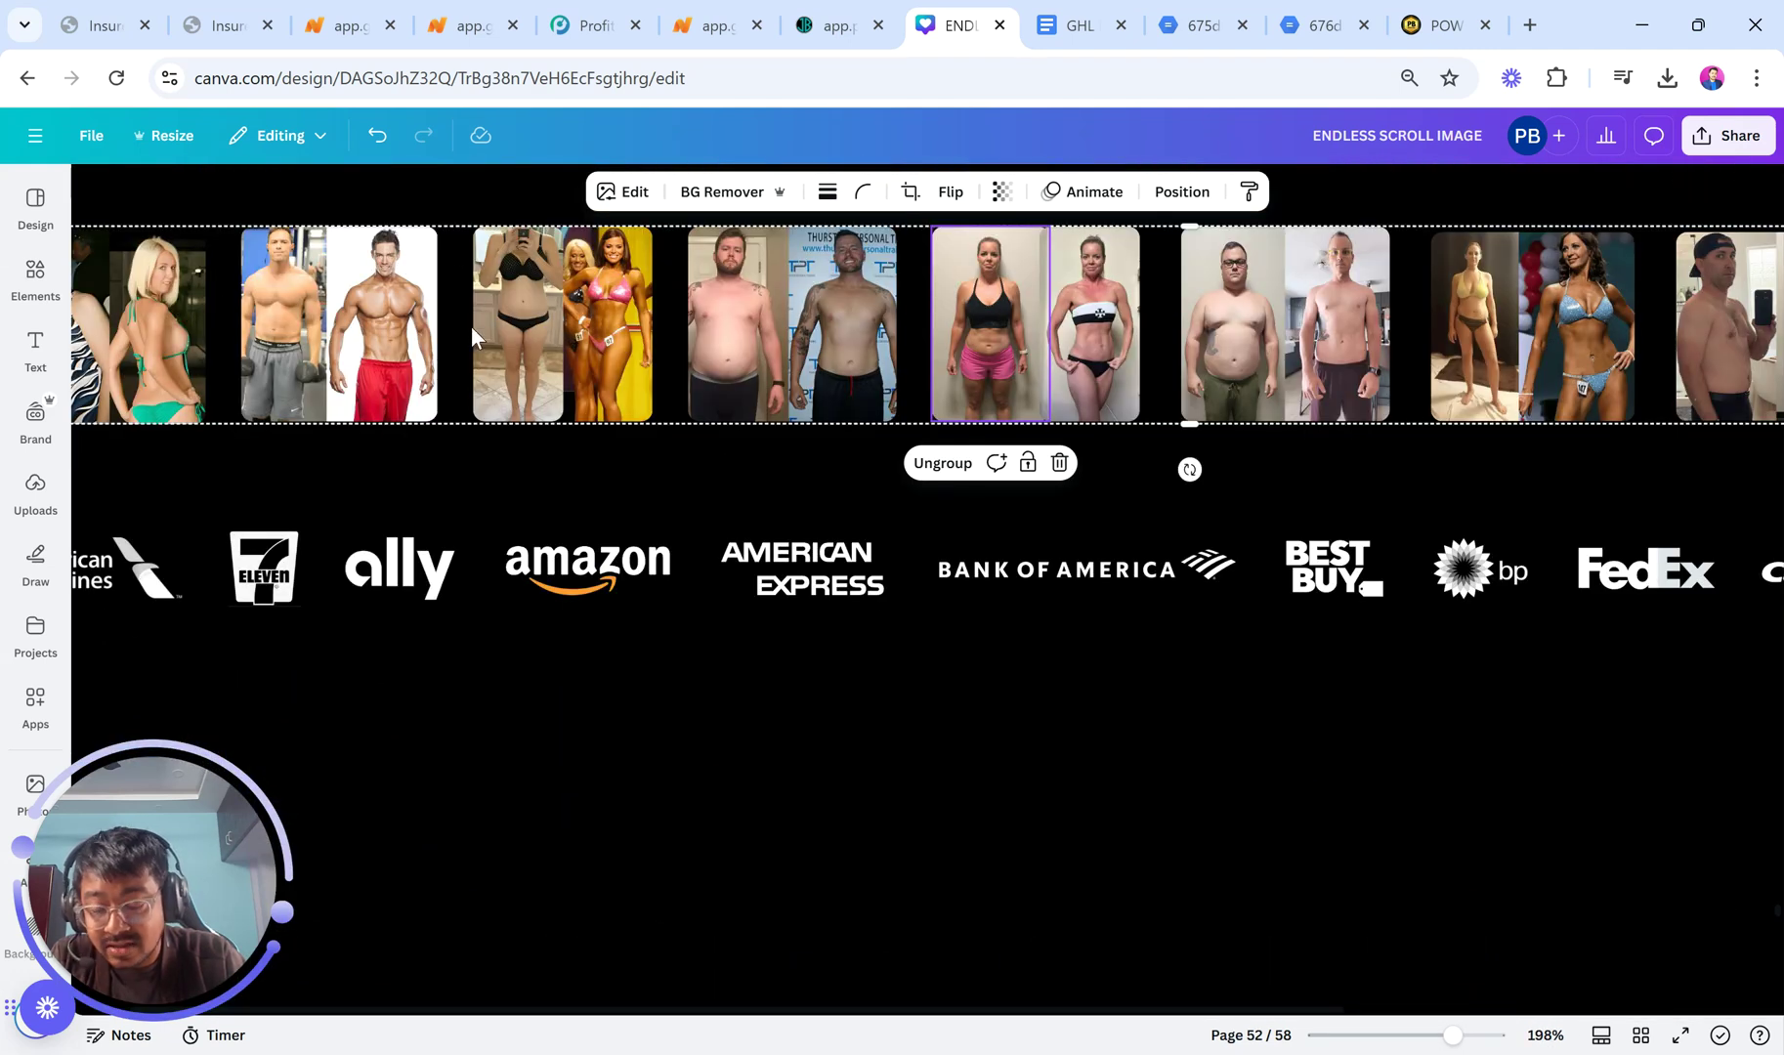
pyautogui.click(482, 560)
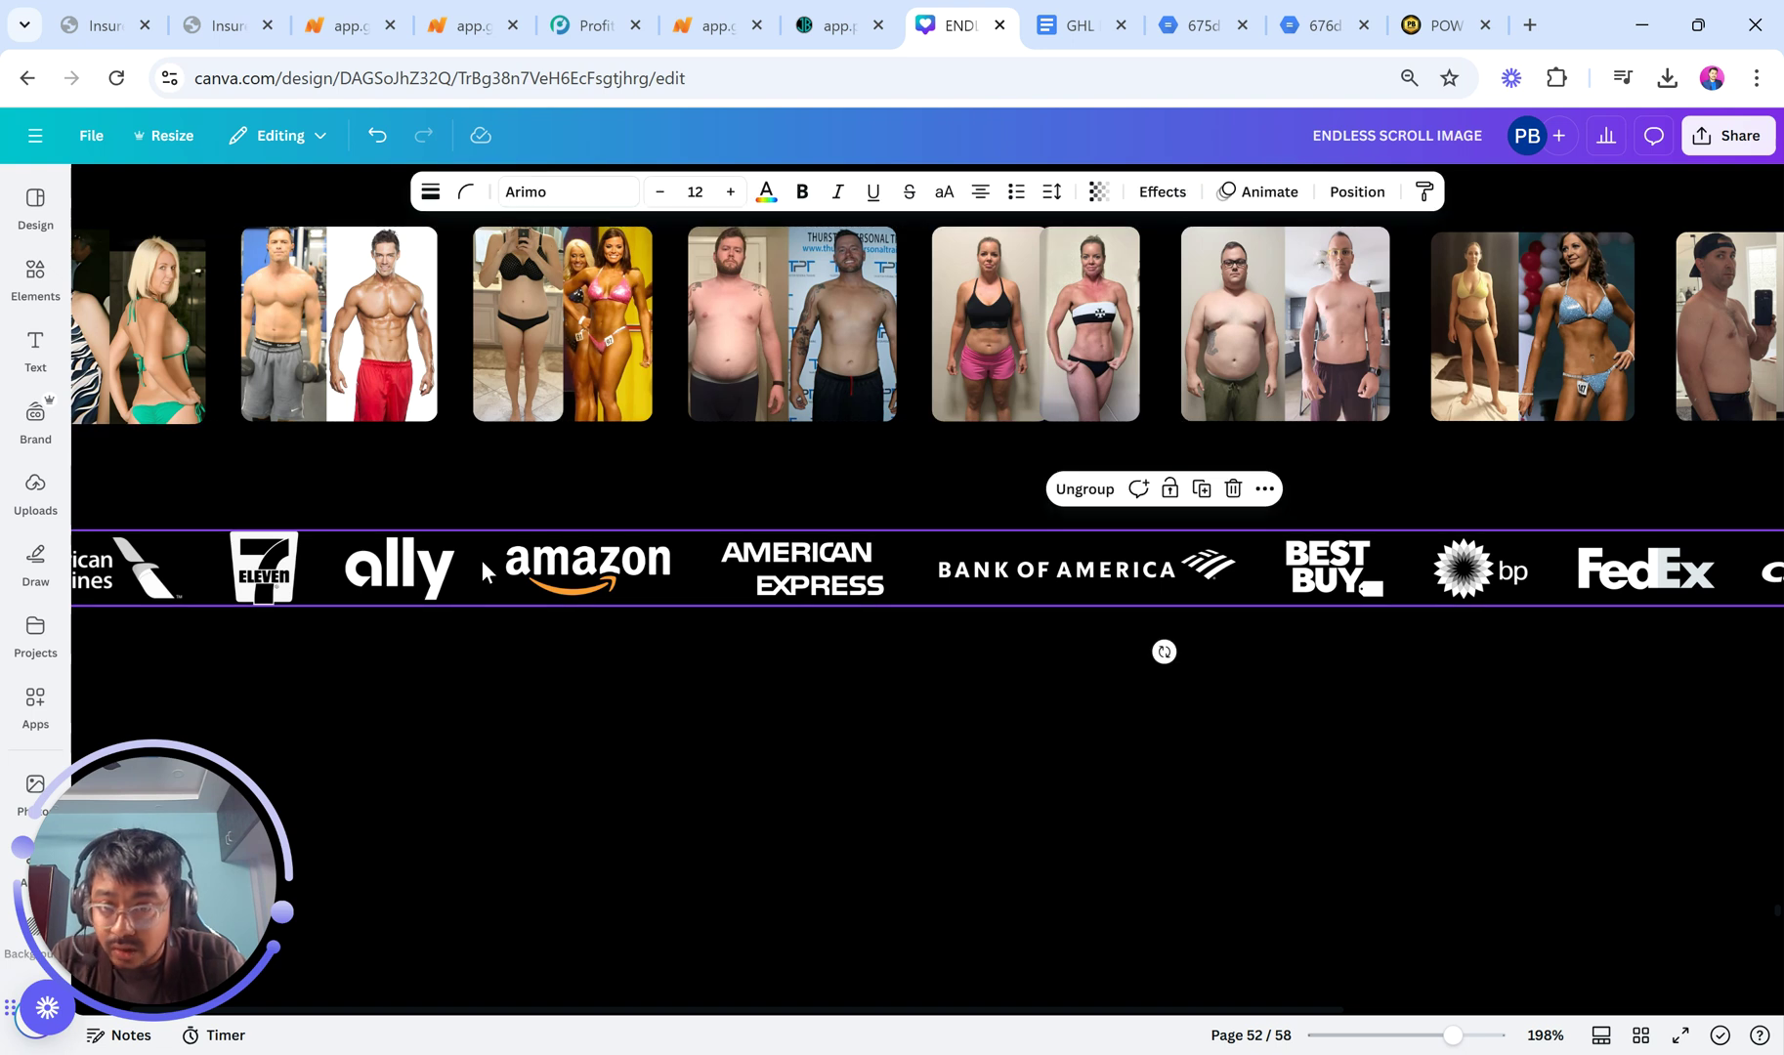
pyautogui.click(504, 324)
pyautogui.scroll(7, 505, 324)
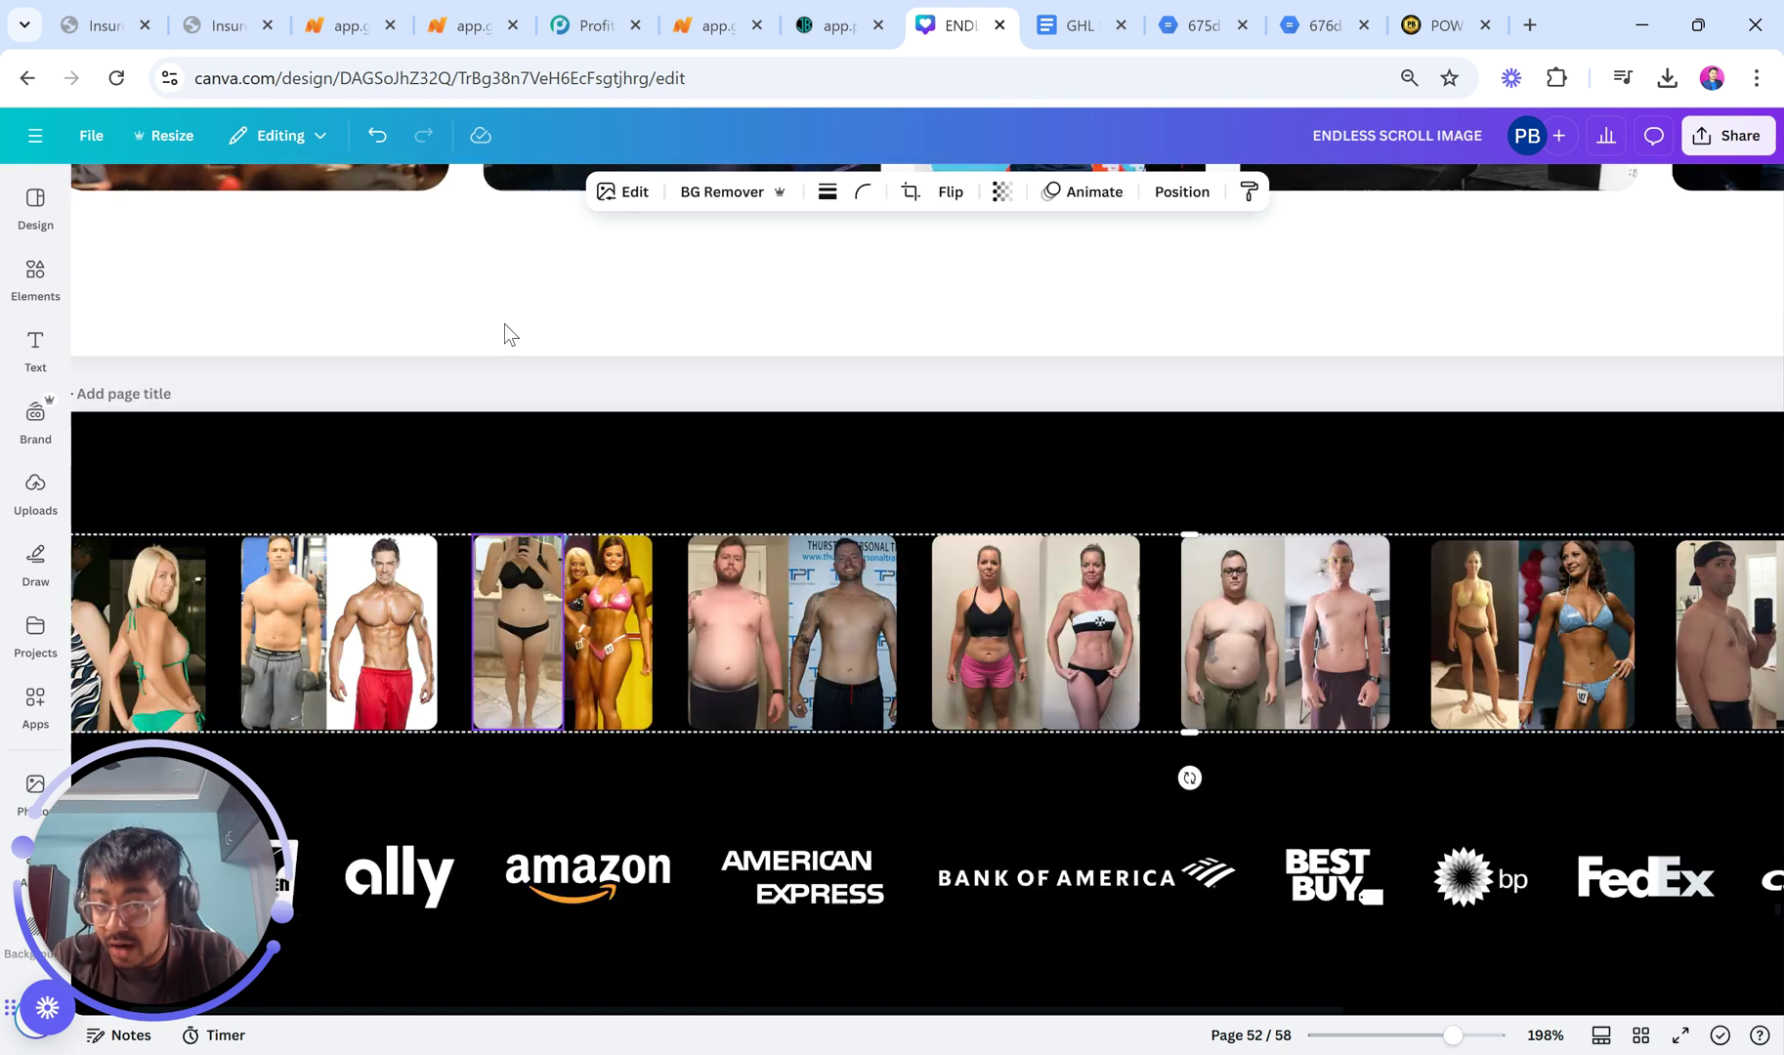
pyautogui.scroll(5, 504, 323)
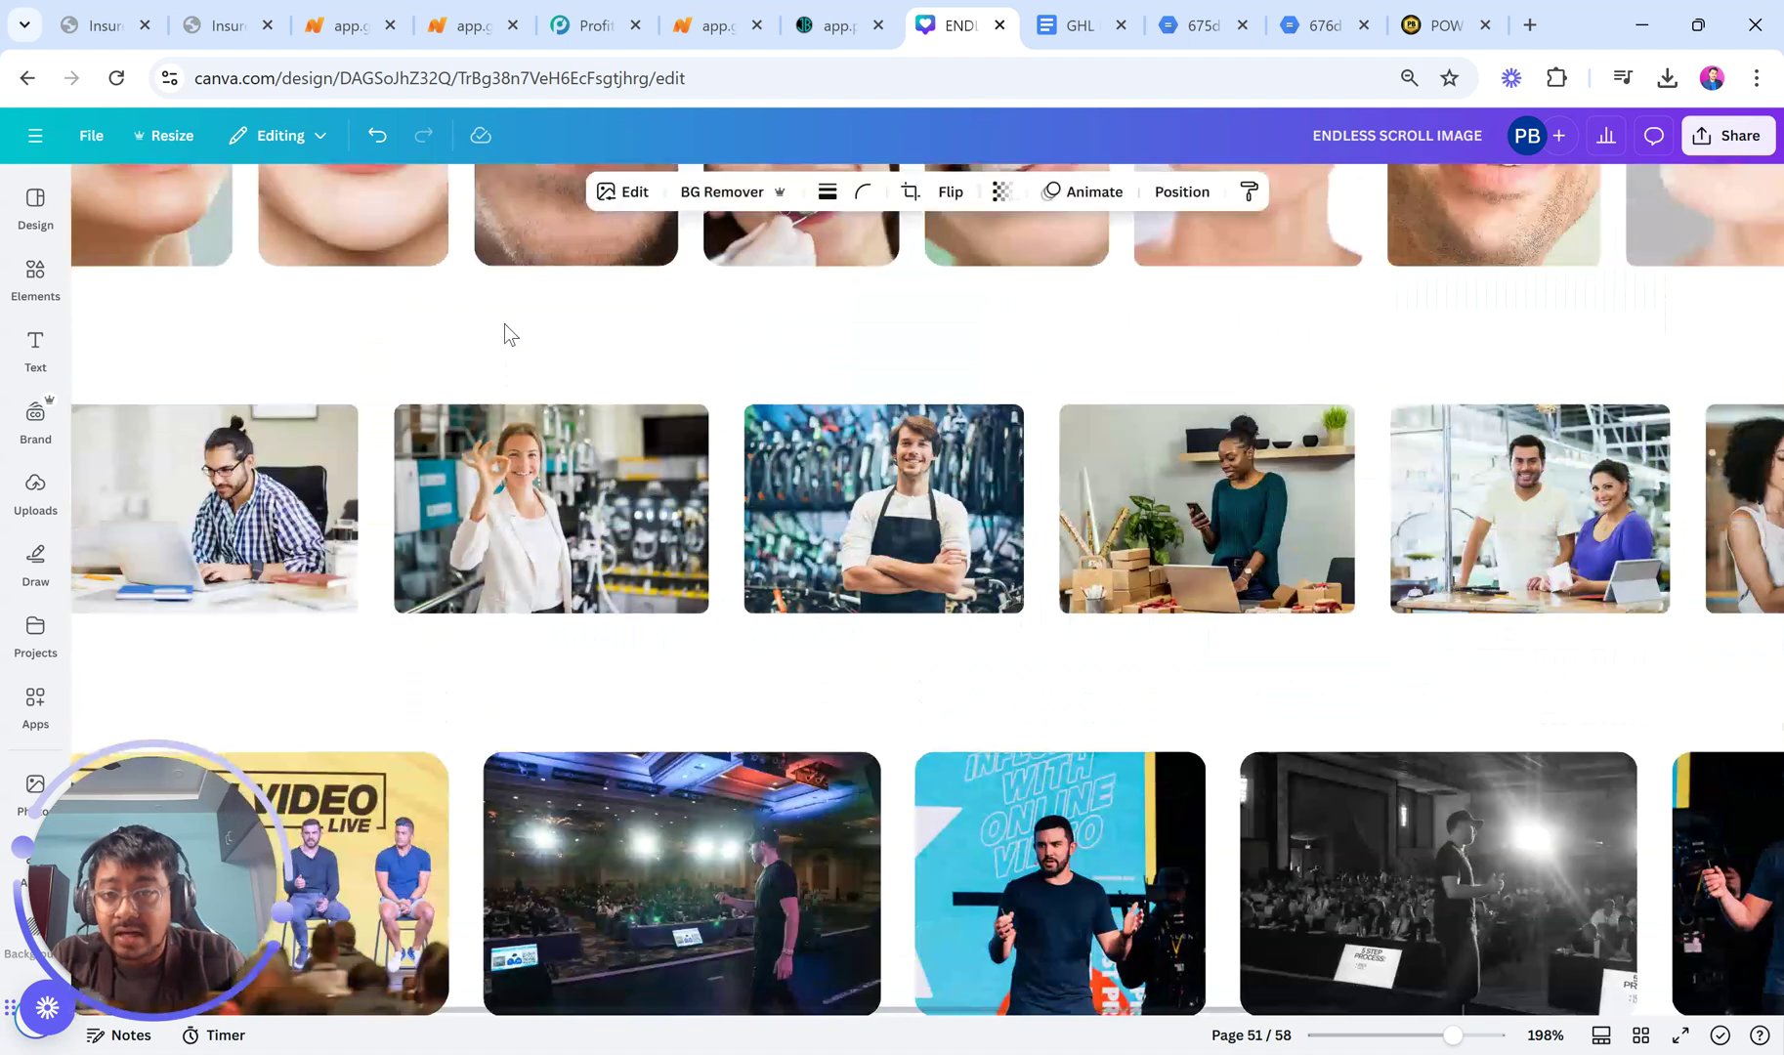
pyautogui.scroll(-1, 504, 323)
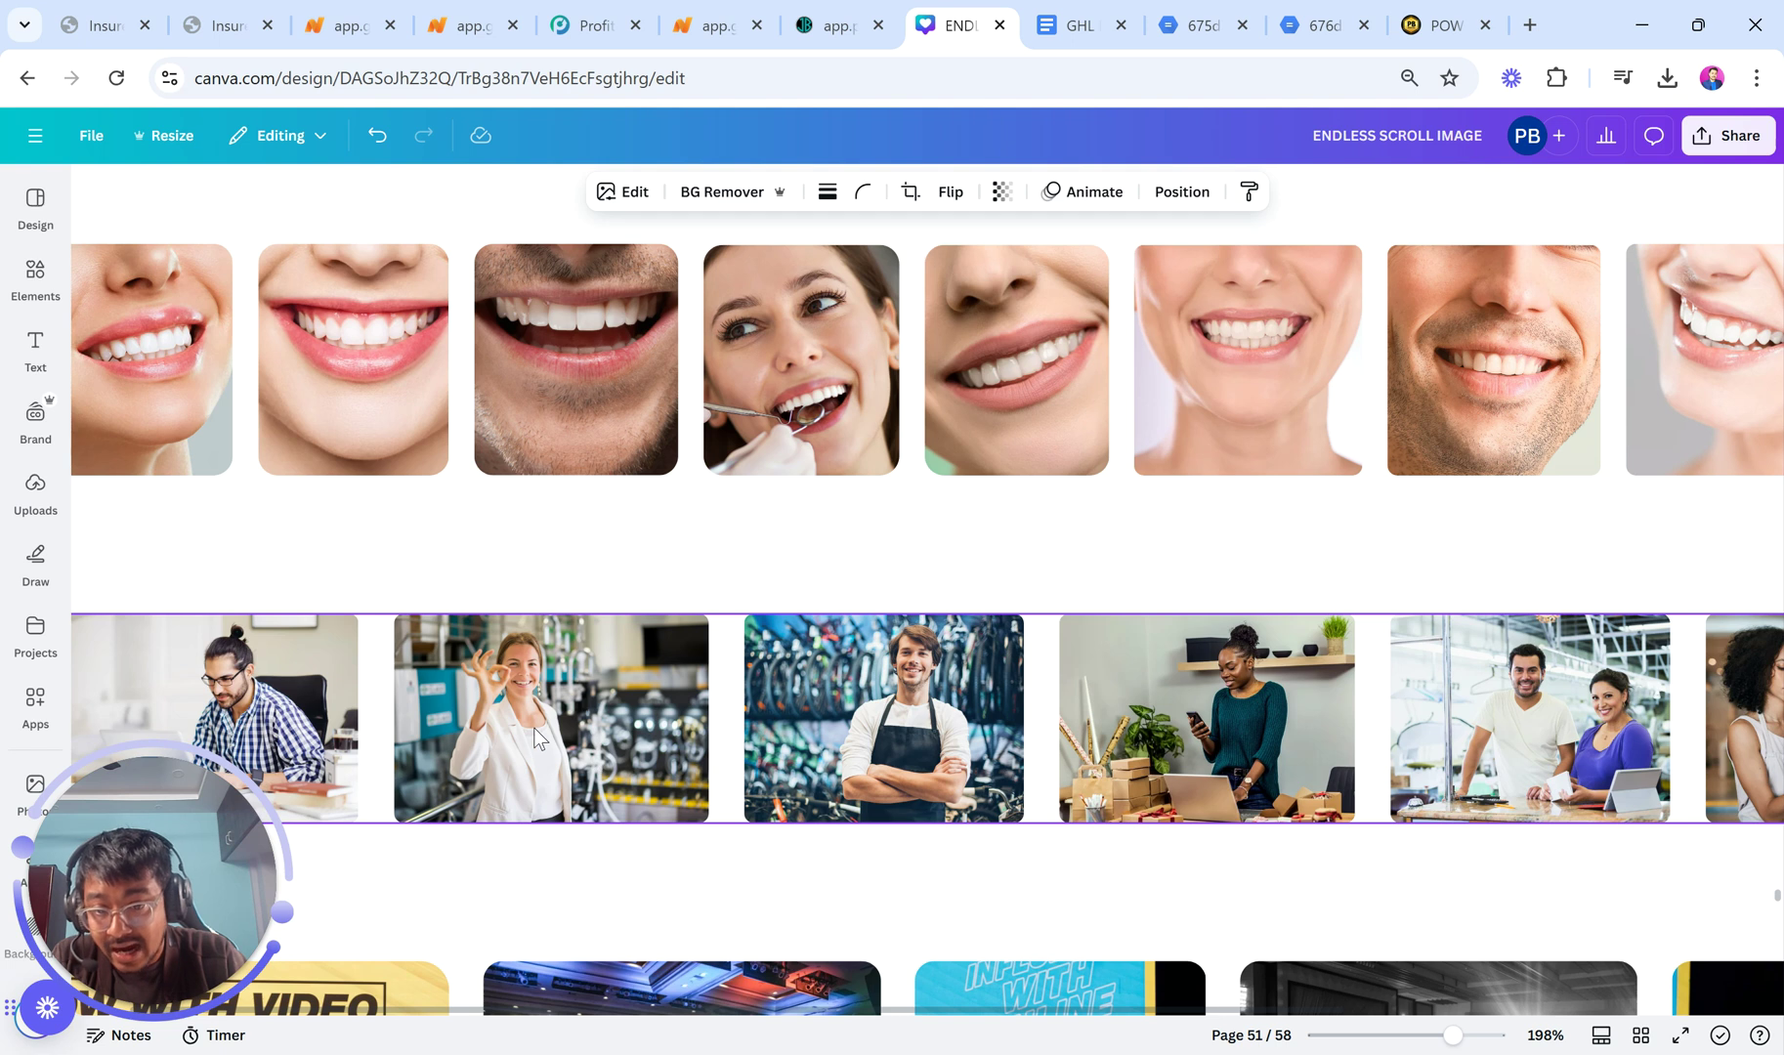
pyautogui.scroll(-2, 534, 728)
pyautogui.scroll(-1, 534, 728)
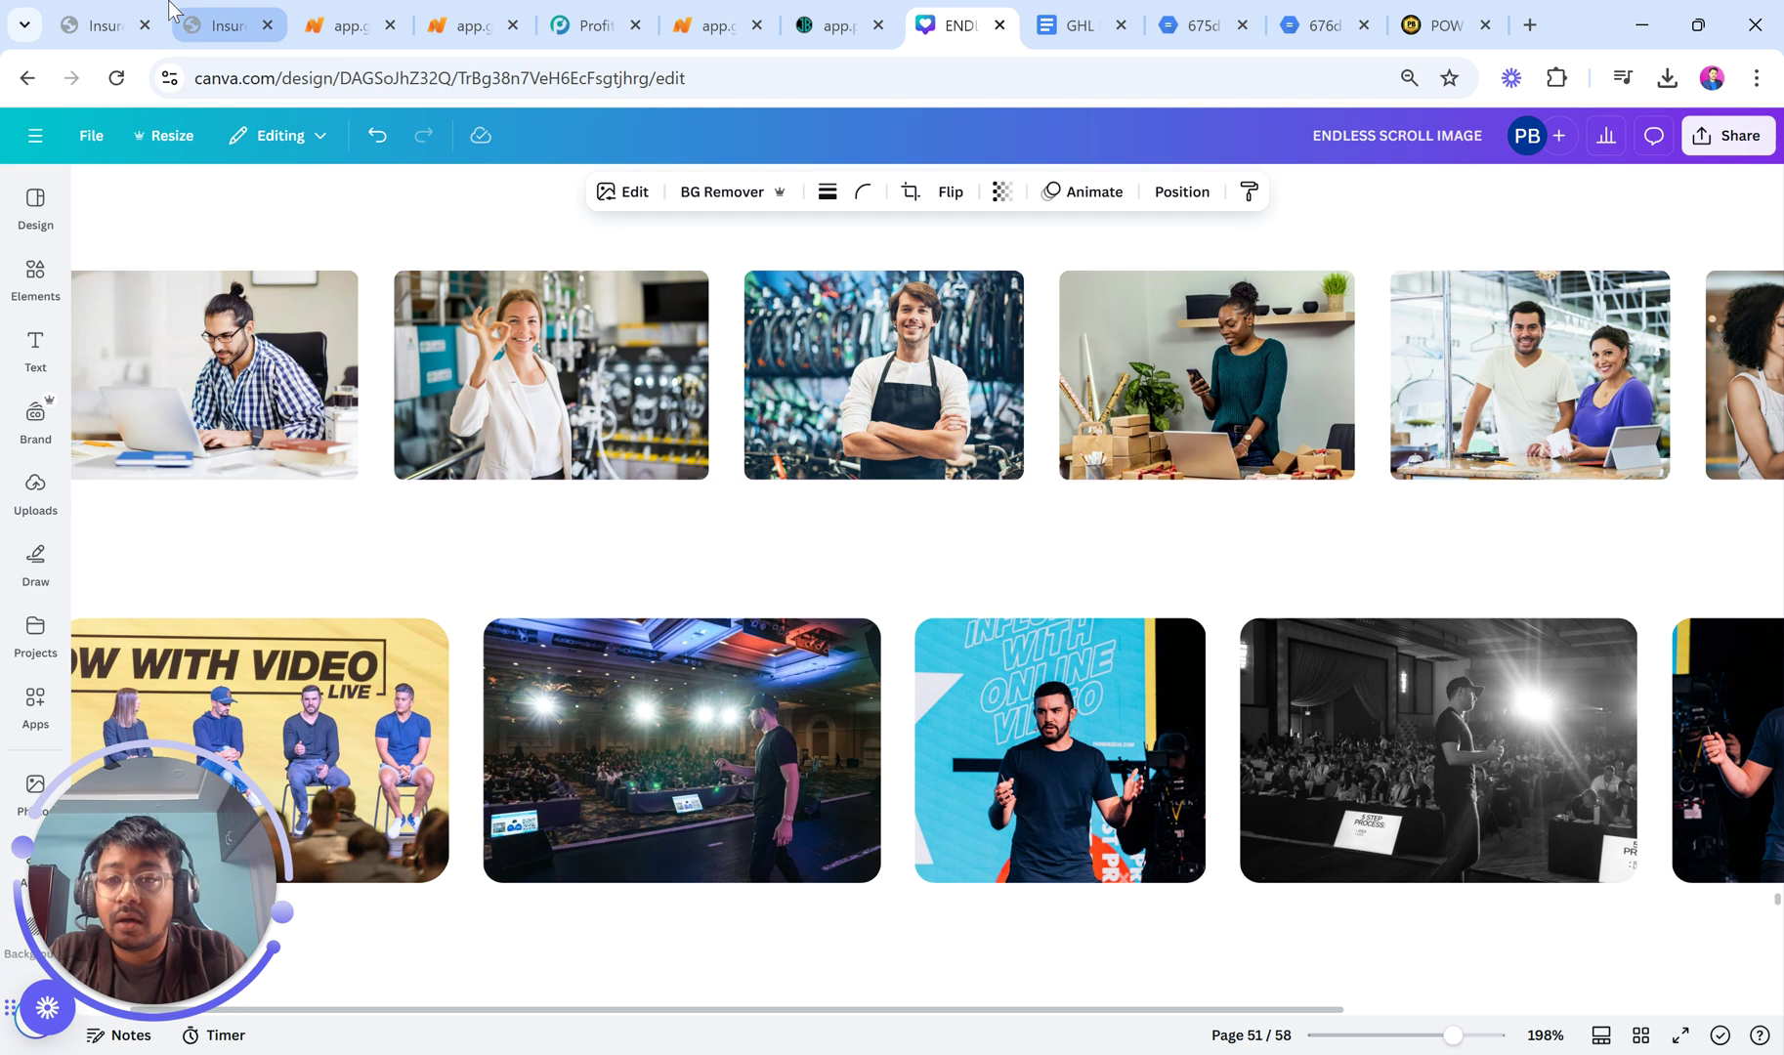
# Scroll the slider script to line 41, select the imgSrc image URL, then deselect it.
pyautogui.click(210, 8)
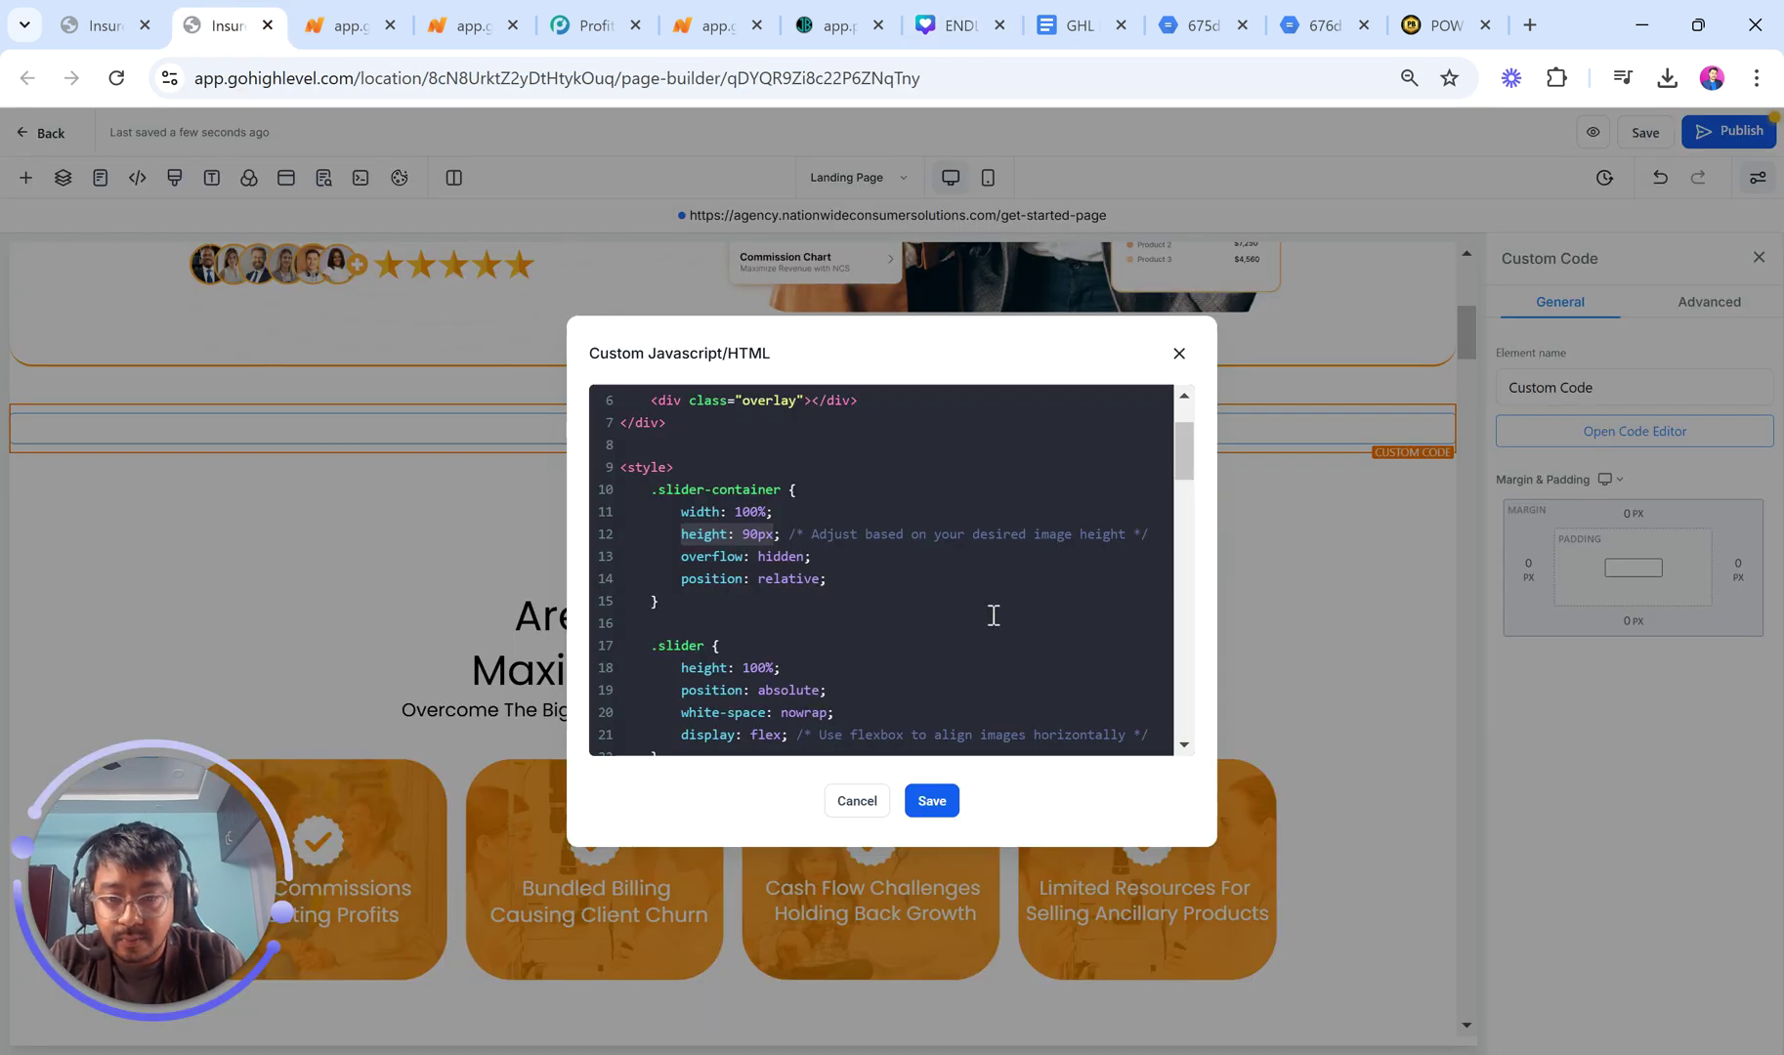
pyautogui.scroll(-1, 993, 615)
pyautogui.scroll(-2, 993, 614)
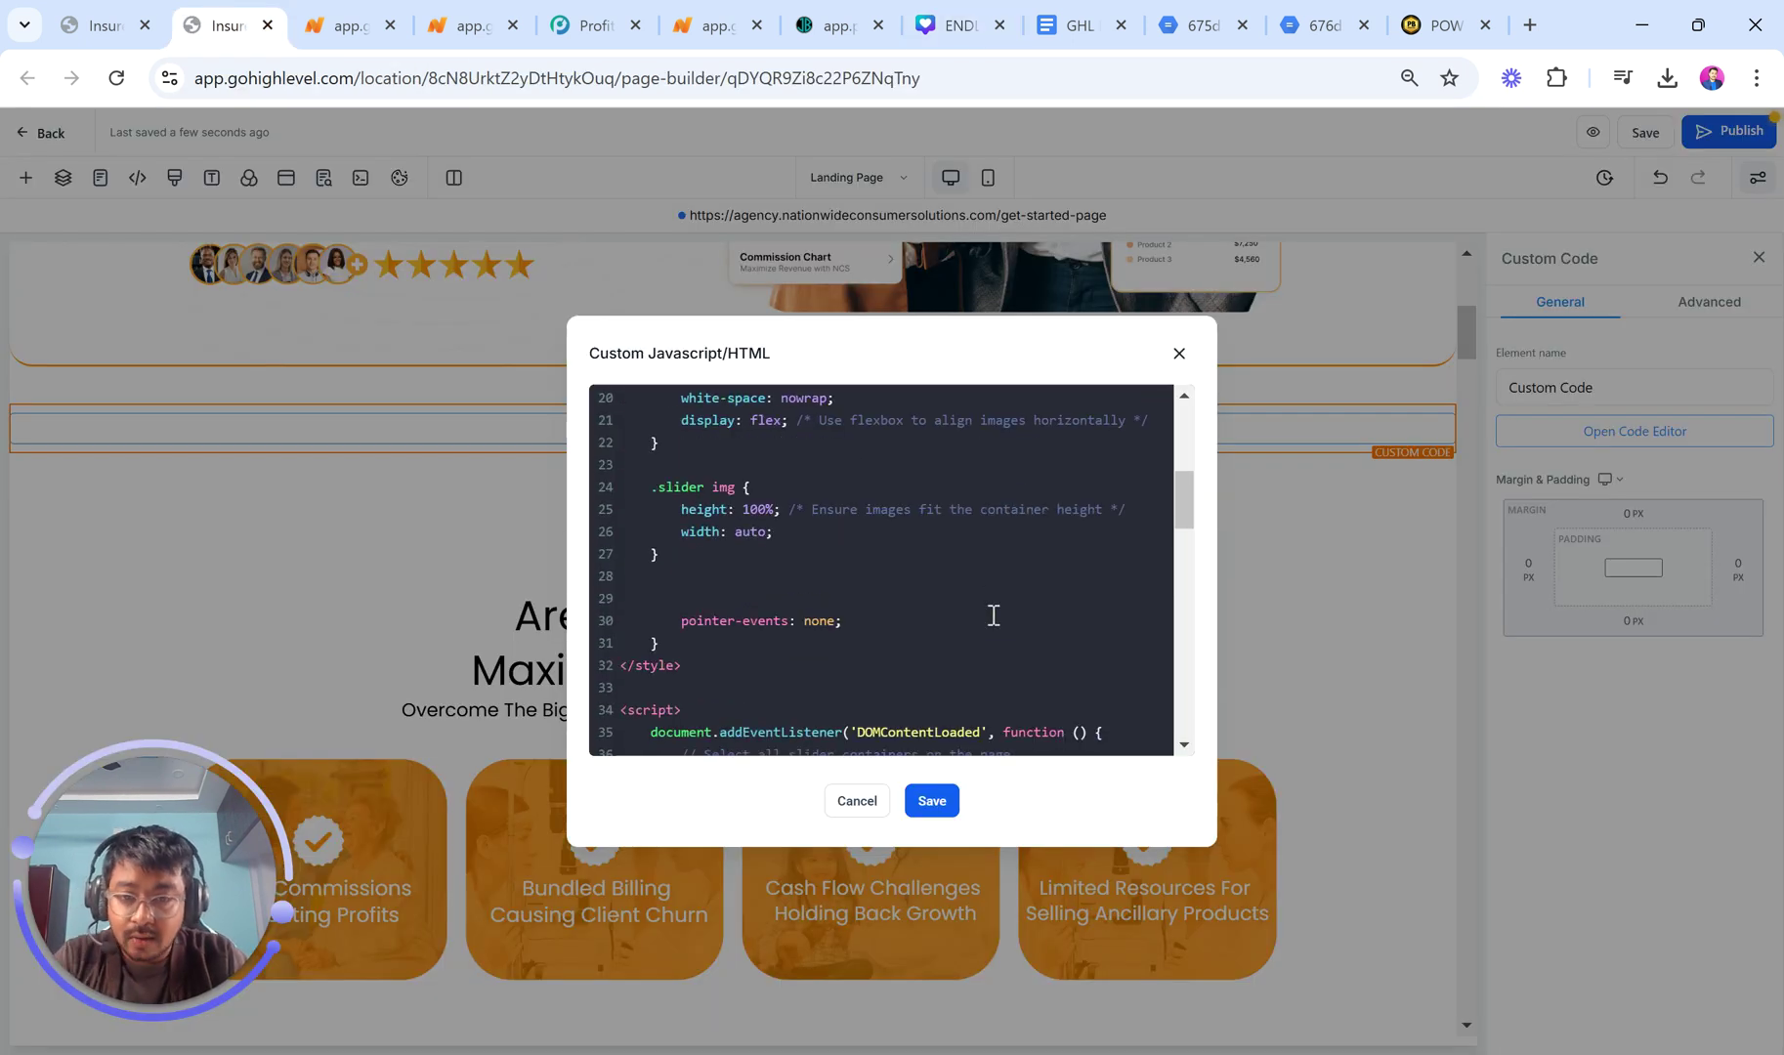
pyautogui.scroll(-4, 993, 615)
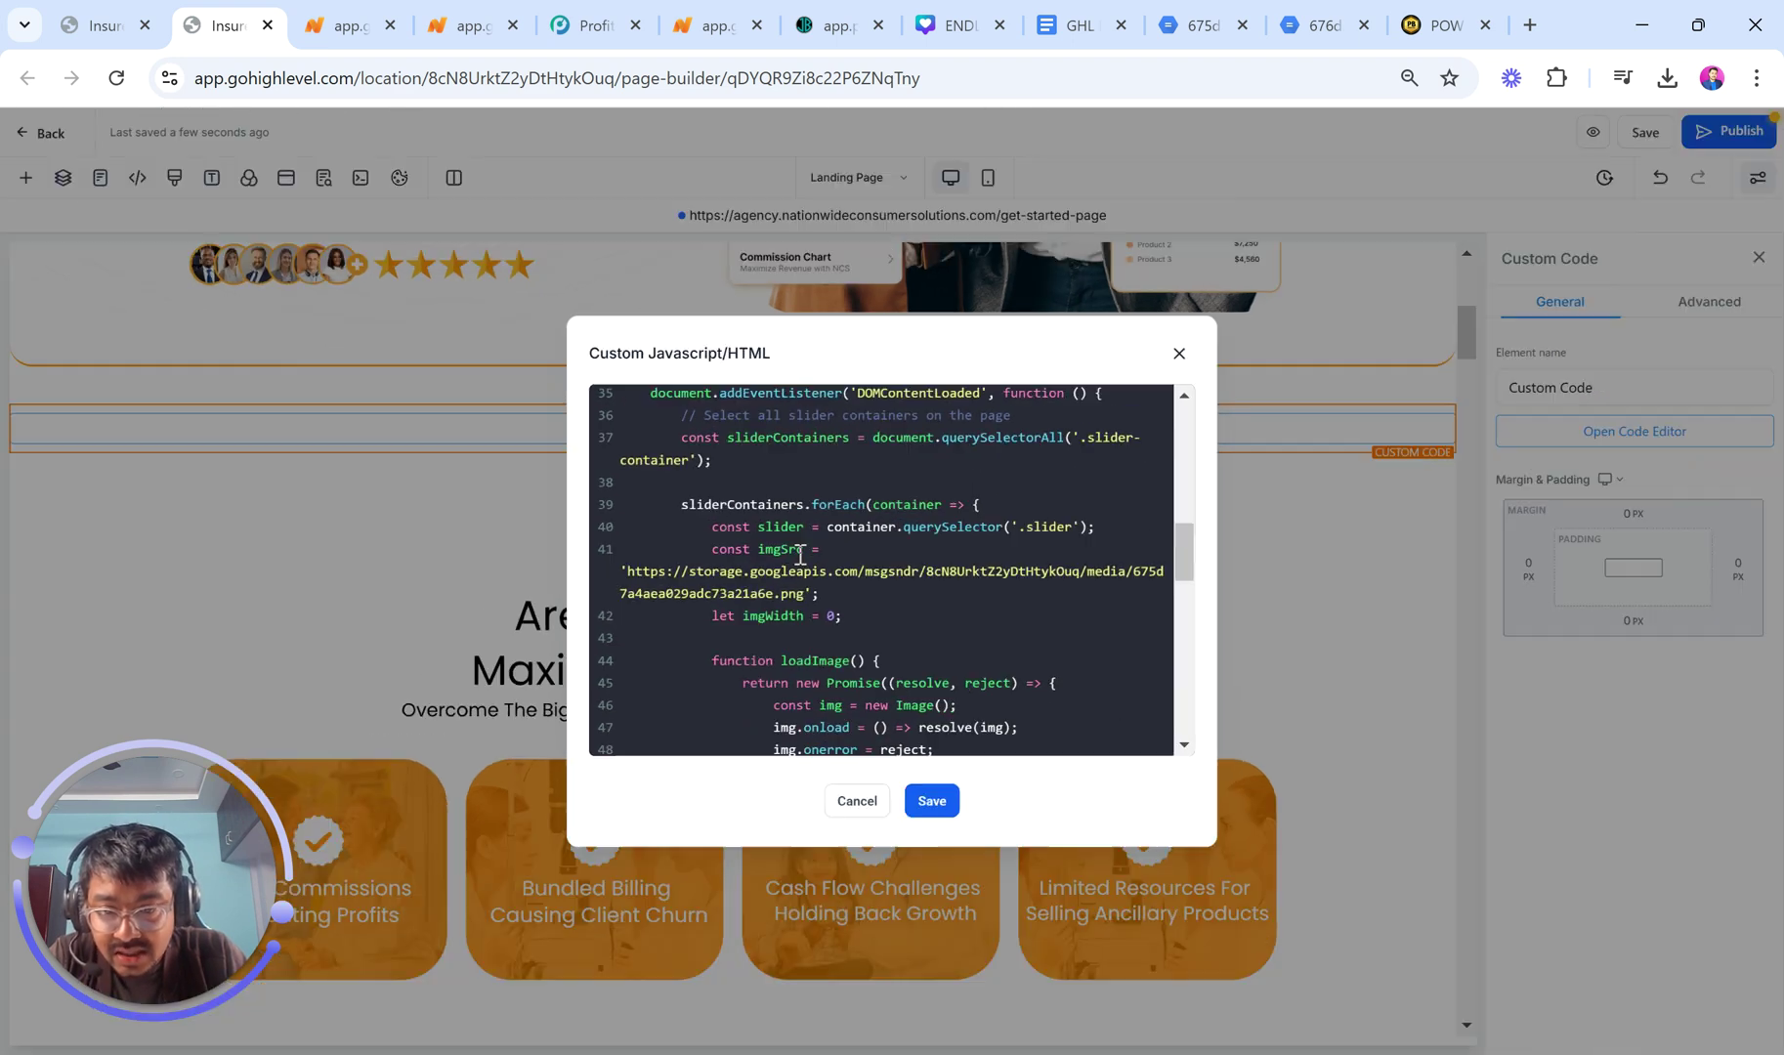
pyautogui.doubleClick(625, 575)
pyautogui.moveTo(721, 583); pyautogui.dragTo(804, 598)
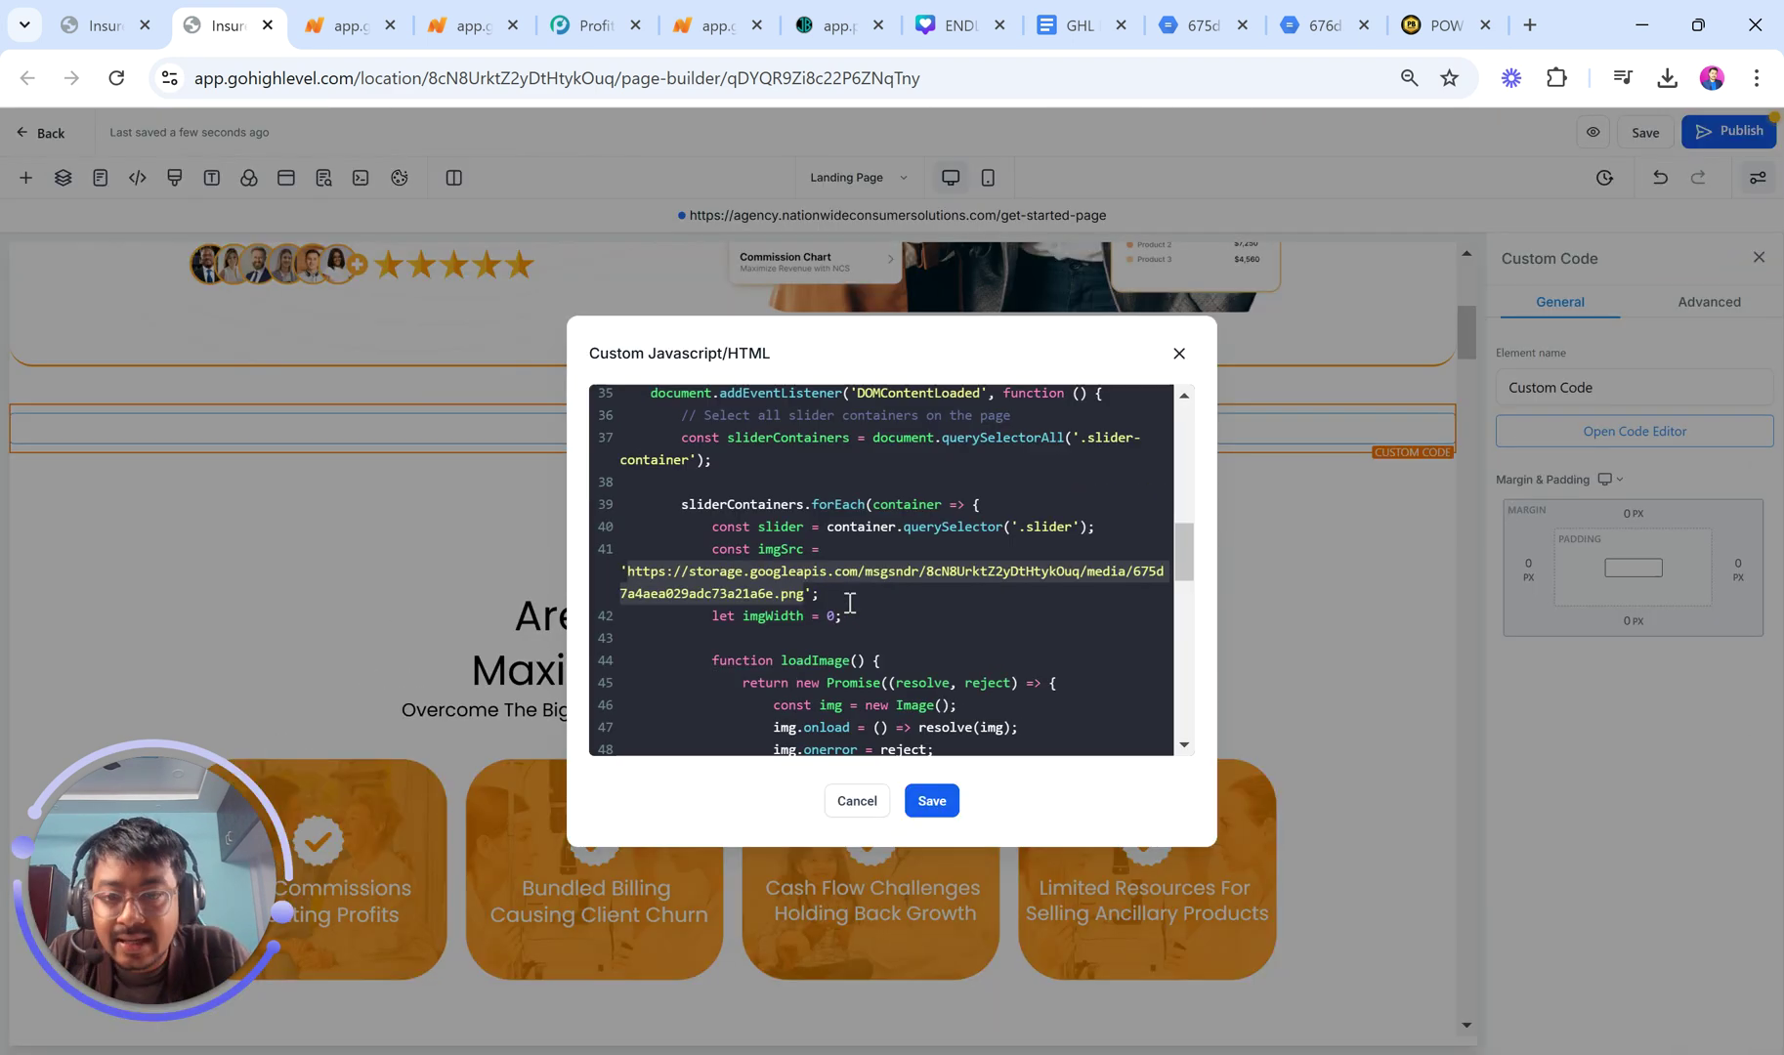
pyautogui.click(851, 603)
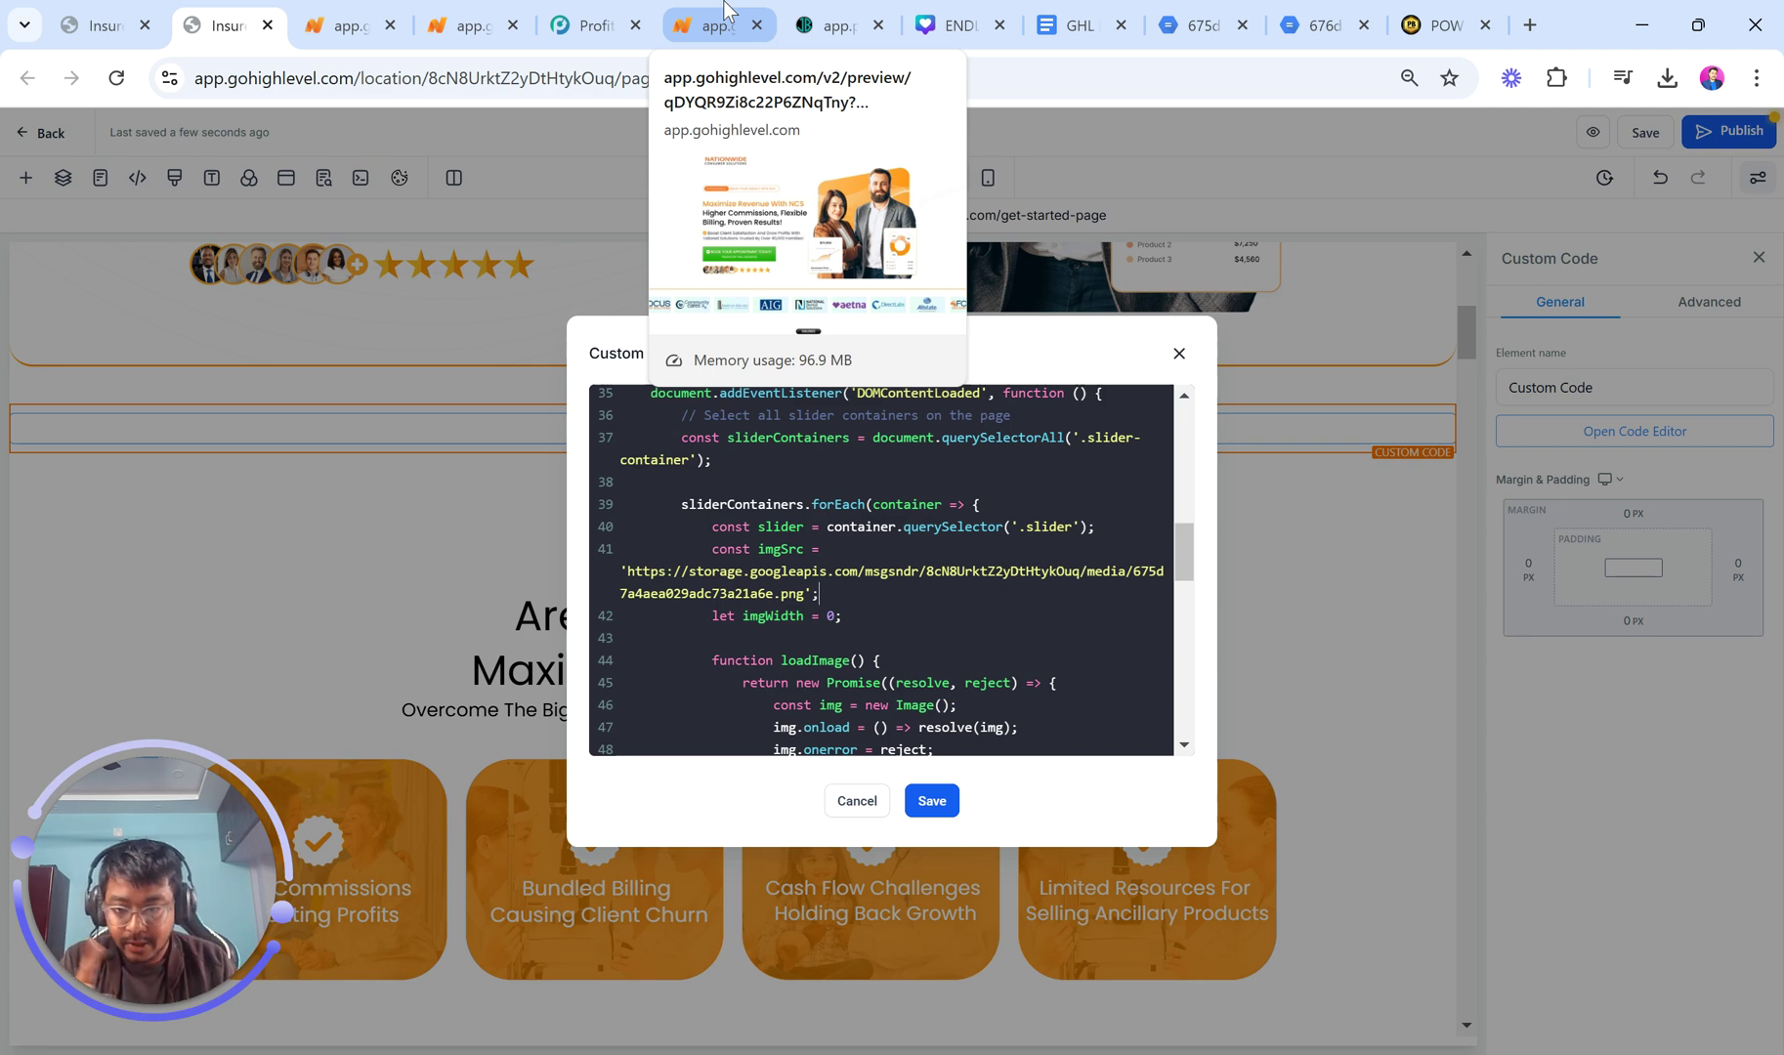
pyautogui.click(953, 24)
# Select each strip in turn: smiles, business photos, speakers, before-and-after and brand logos.
pyautogui.scroll(-5, 1065, 591)
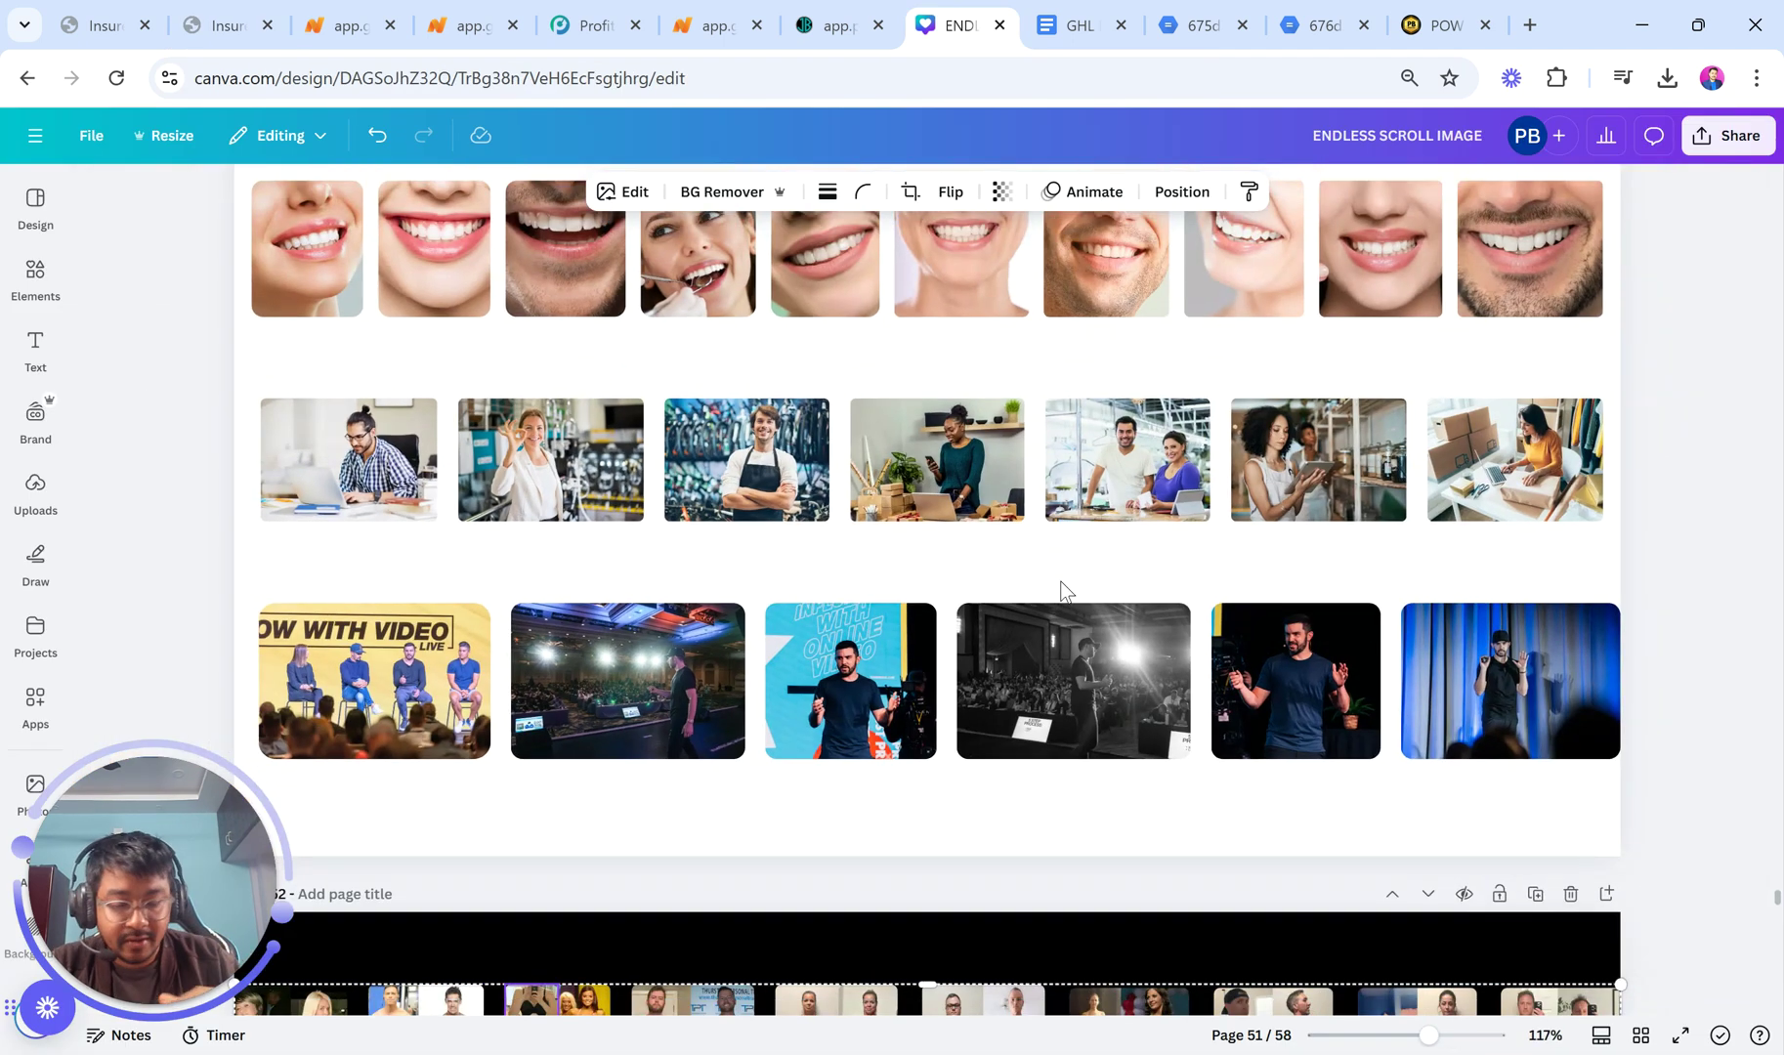
pyautogui.scroll(1, 1065, 592)
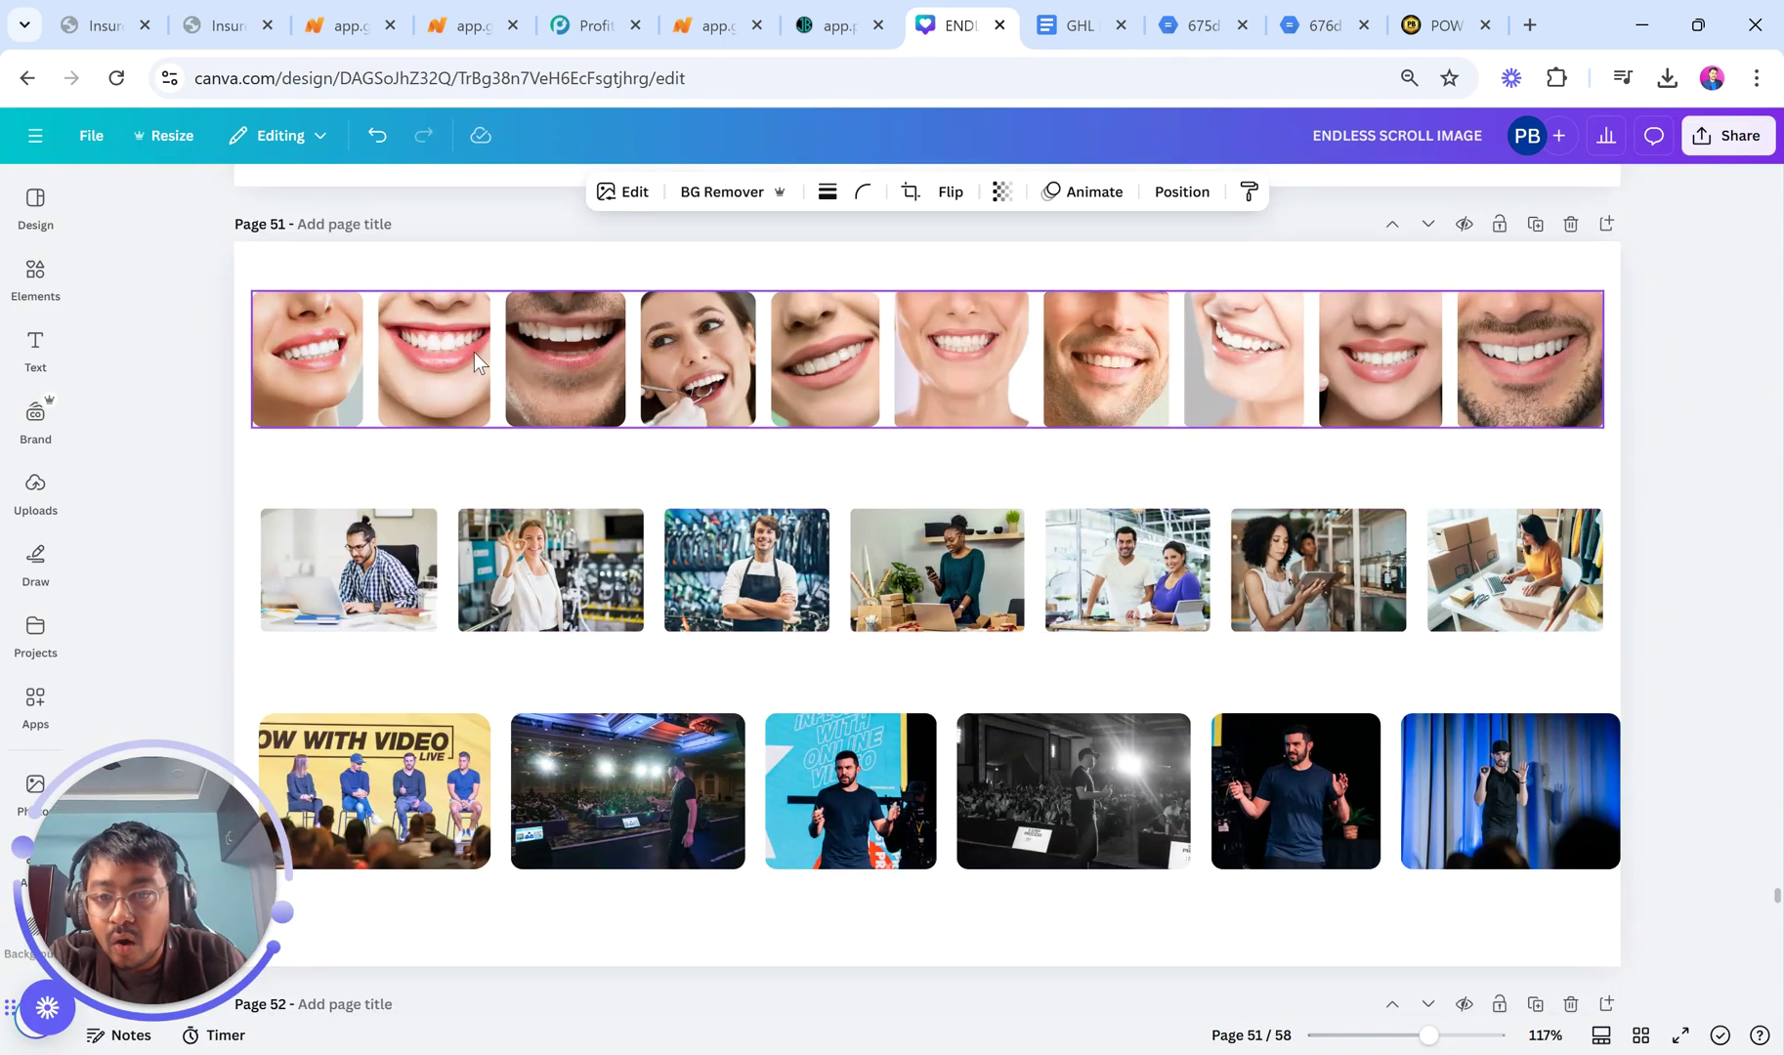
pyautogui.click(609, 373)
pyautogui.scroll(-1, 884, 441)
pyautogui.click(545, 460)
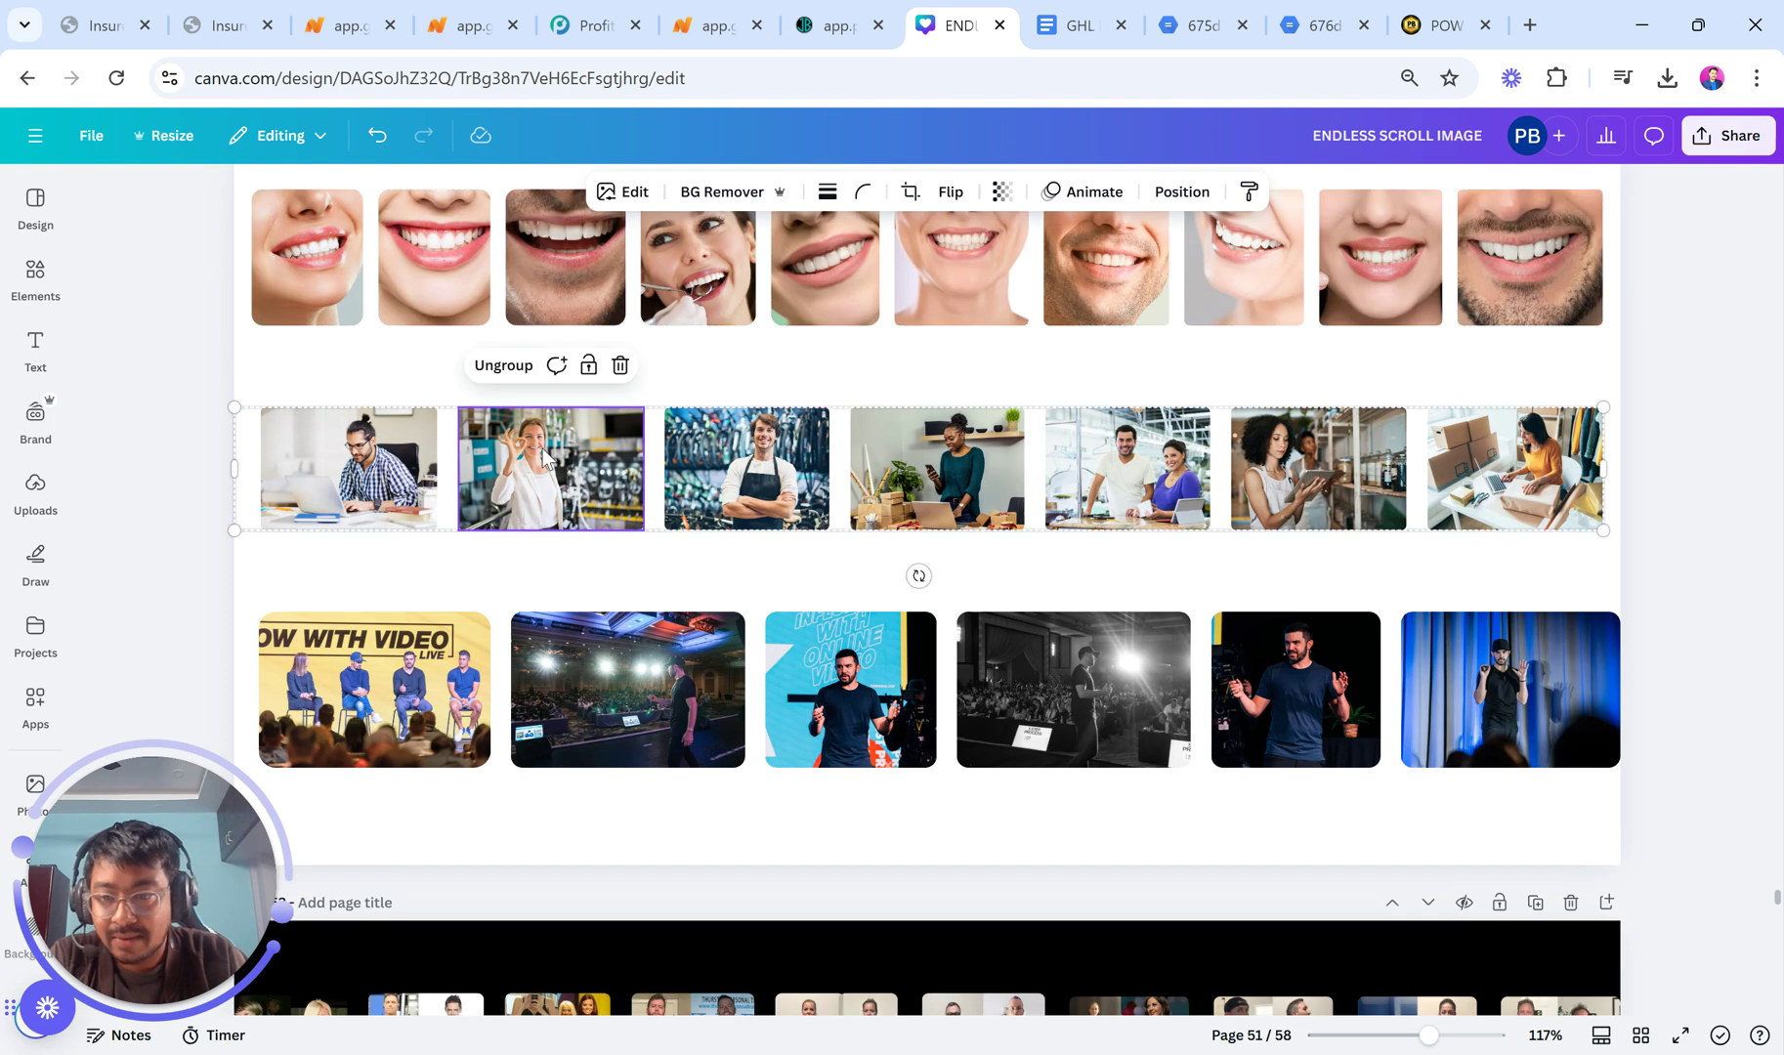
pyautogui.scroll(-2, 545, 459)
pyautogui.click(545, 459)
pyautogui.scroll(-3, 663, 422)
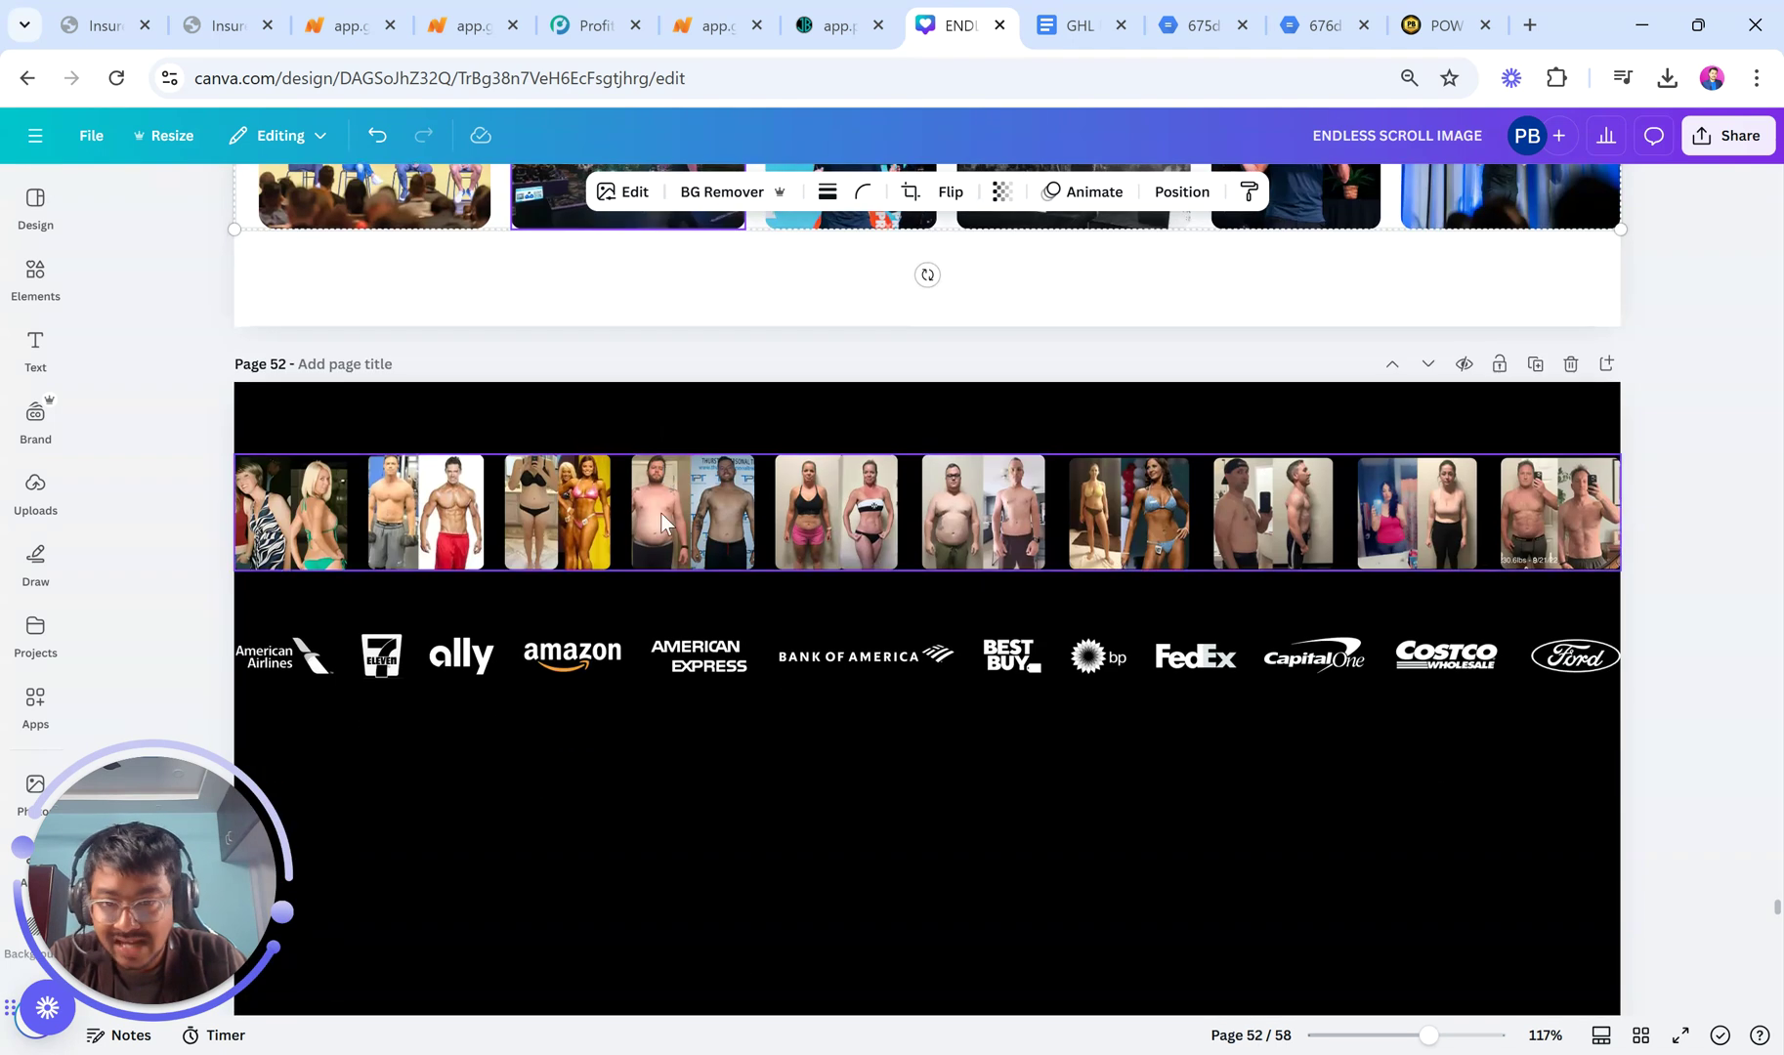
pyautogui.click(660, 512)
pyautogui.scroll(-2, 660, 512)
pyautogui.click(614, 474)
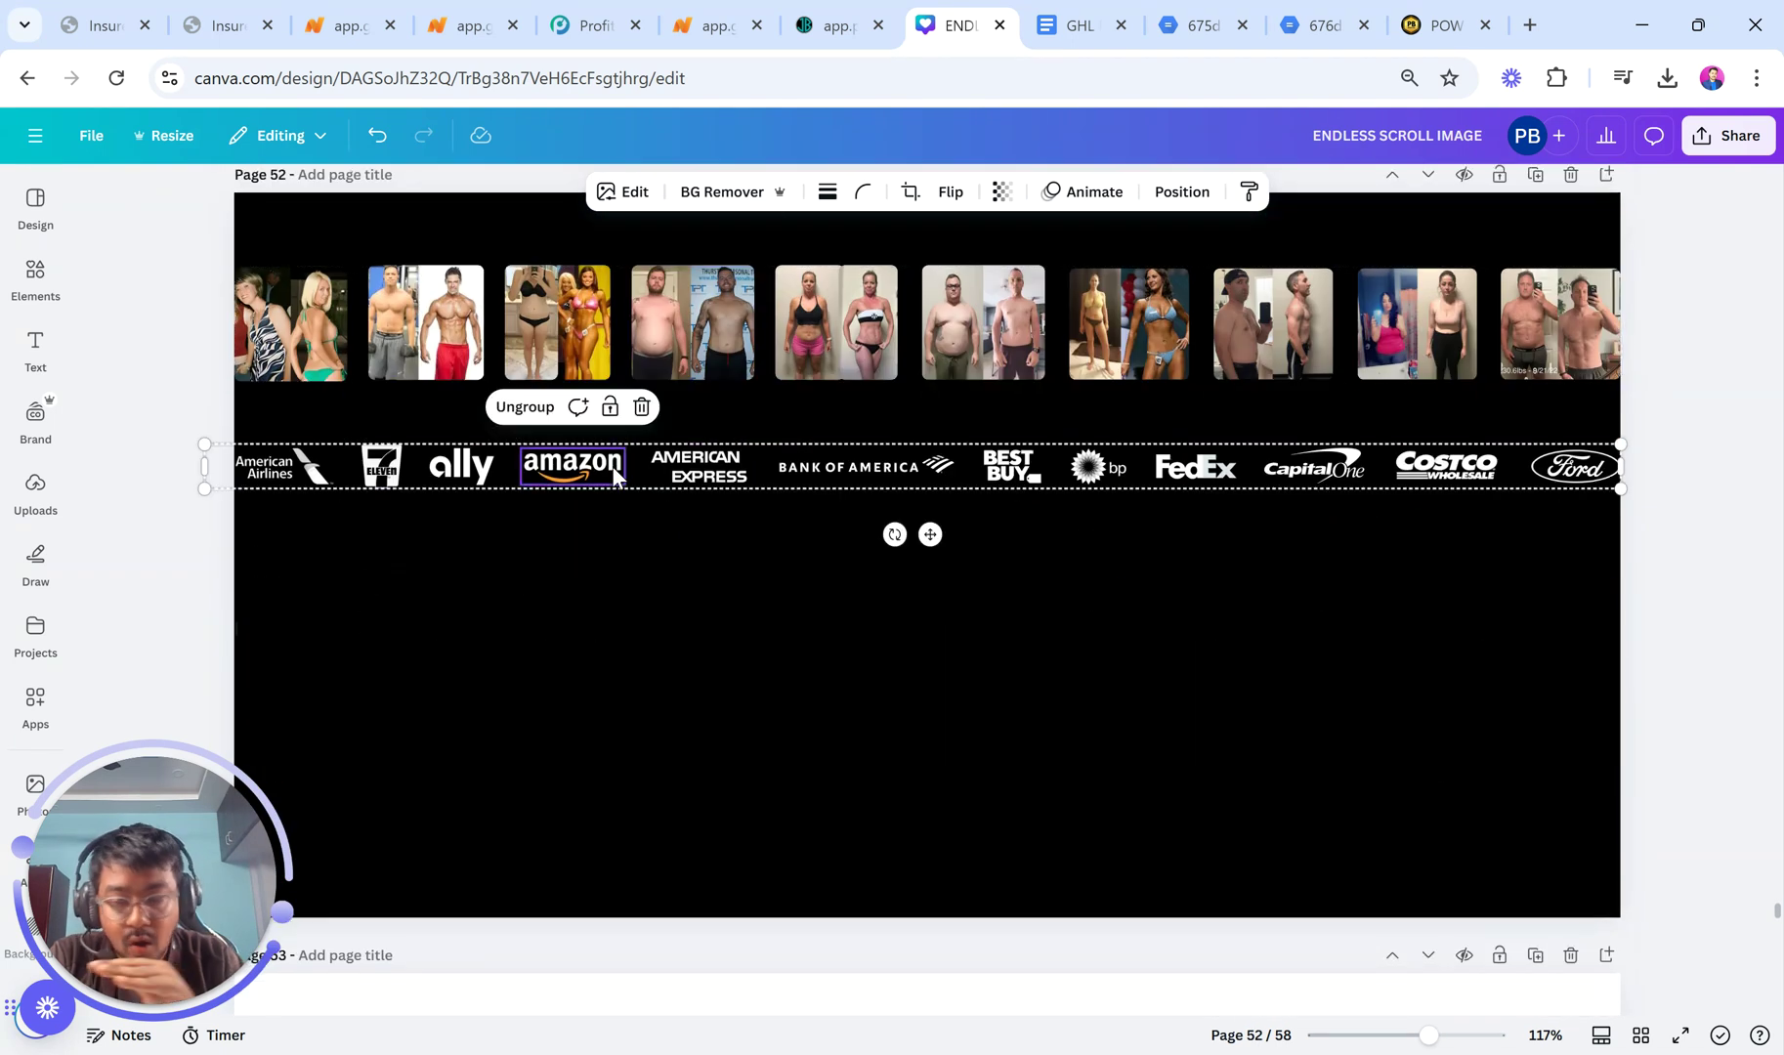
pyautogui.scroll(6, 613, 474)
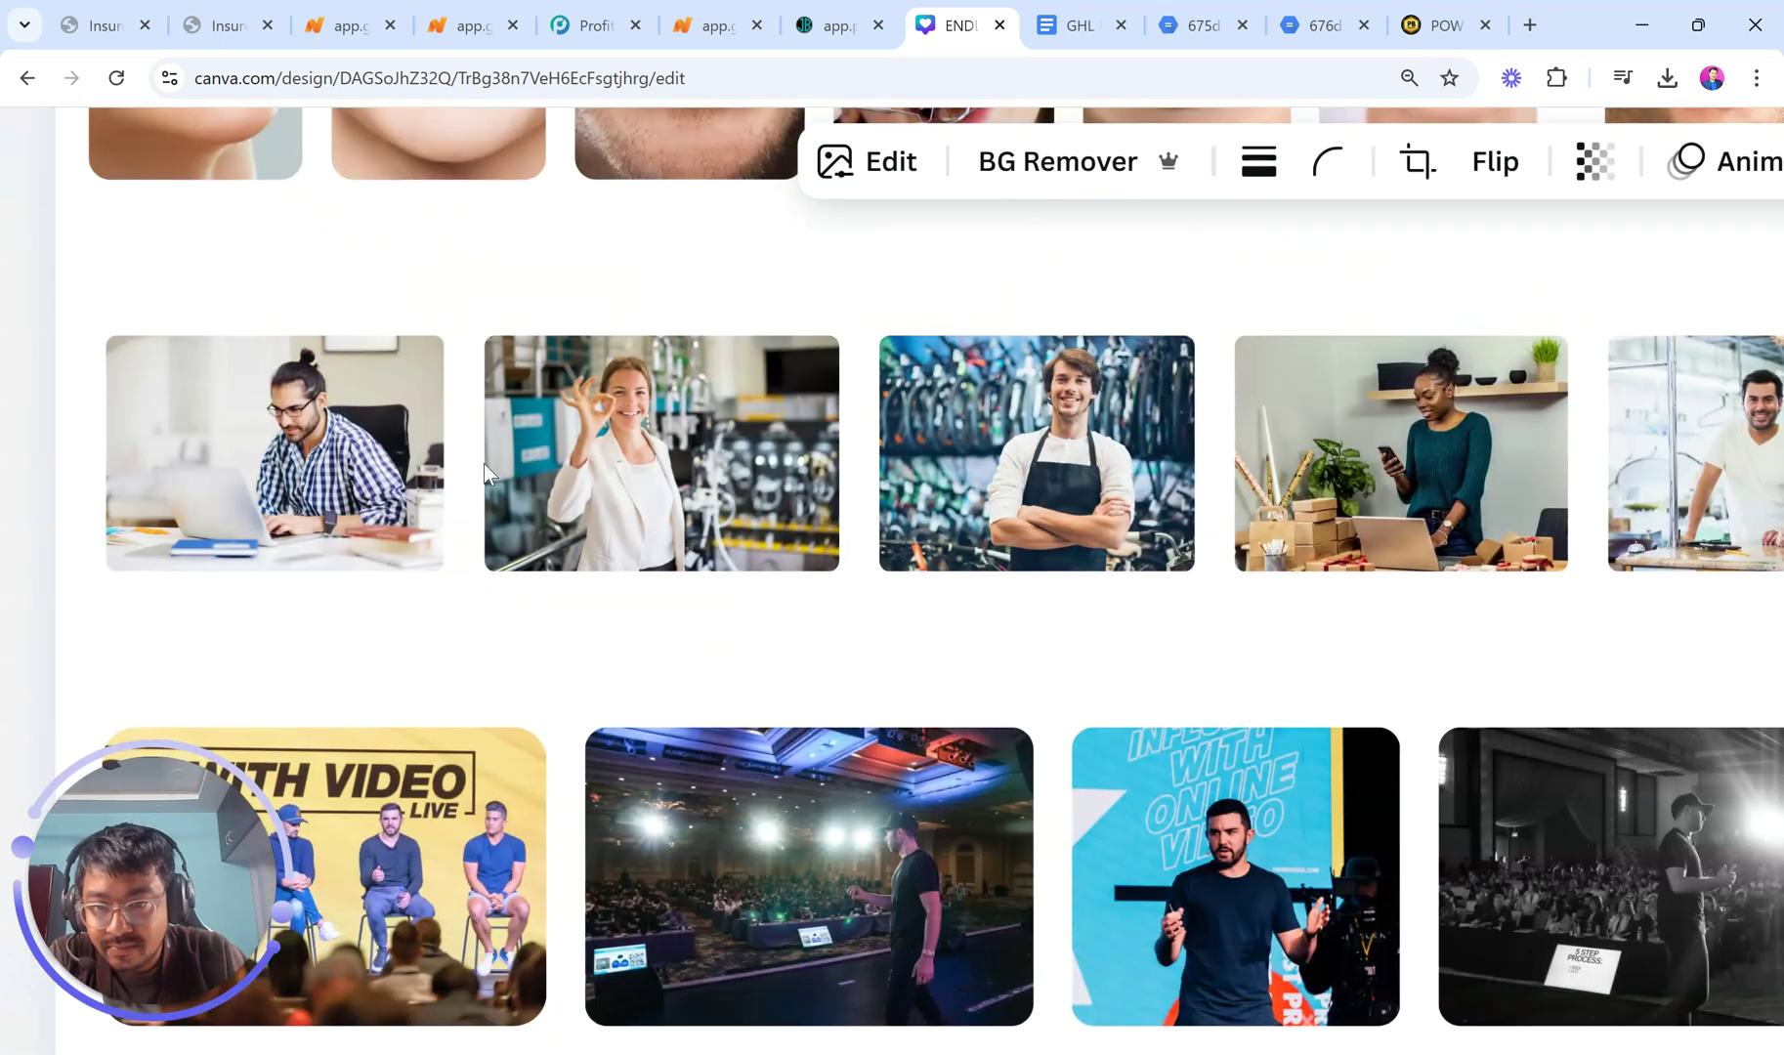
# Shift the business photo row about 57 px to the right.
pyautogui.click(464, 402)
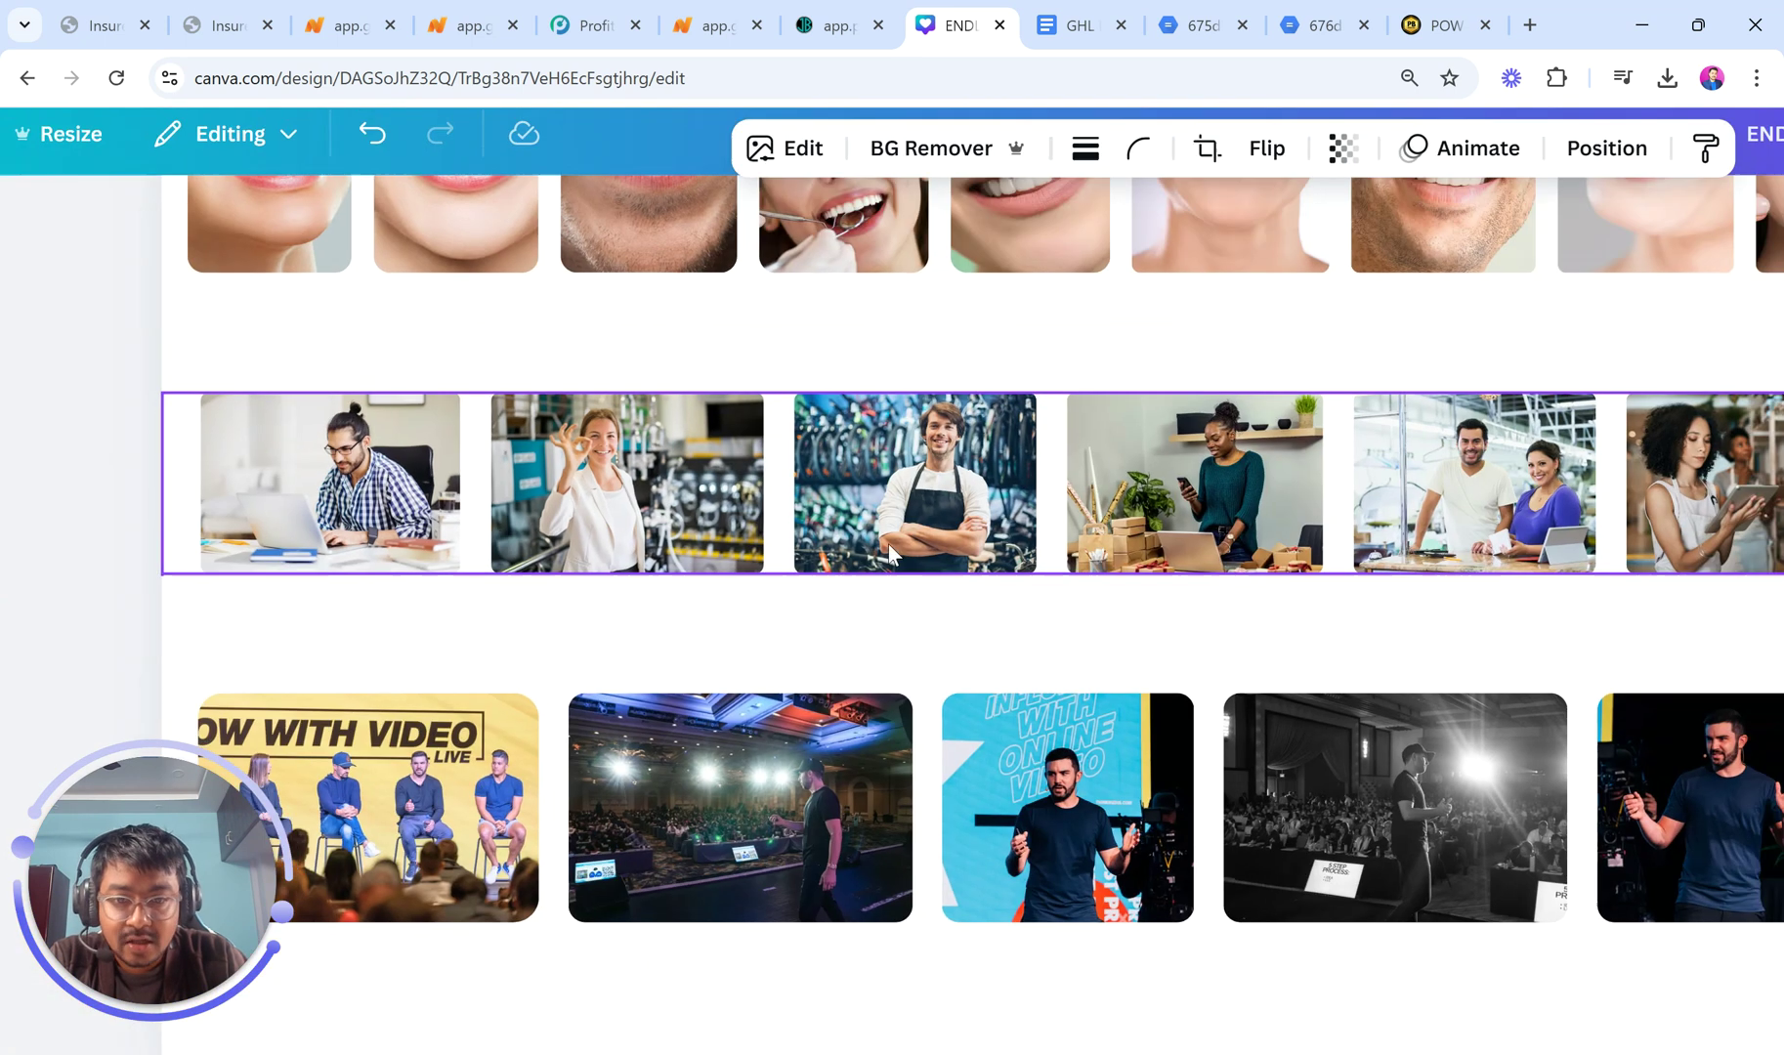
pyautogui.scroll(1, 888, 544)
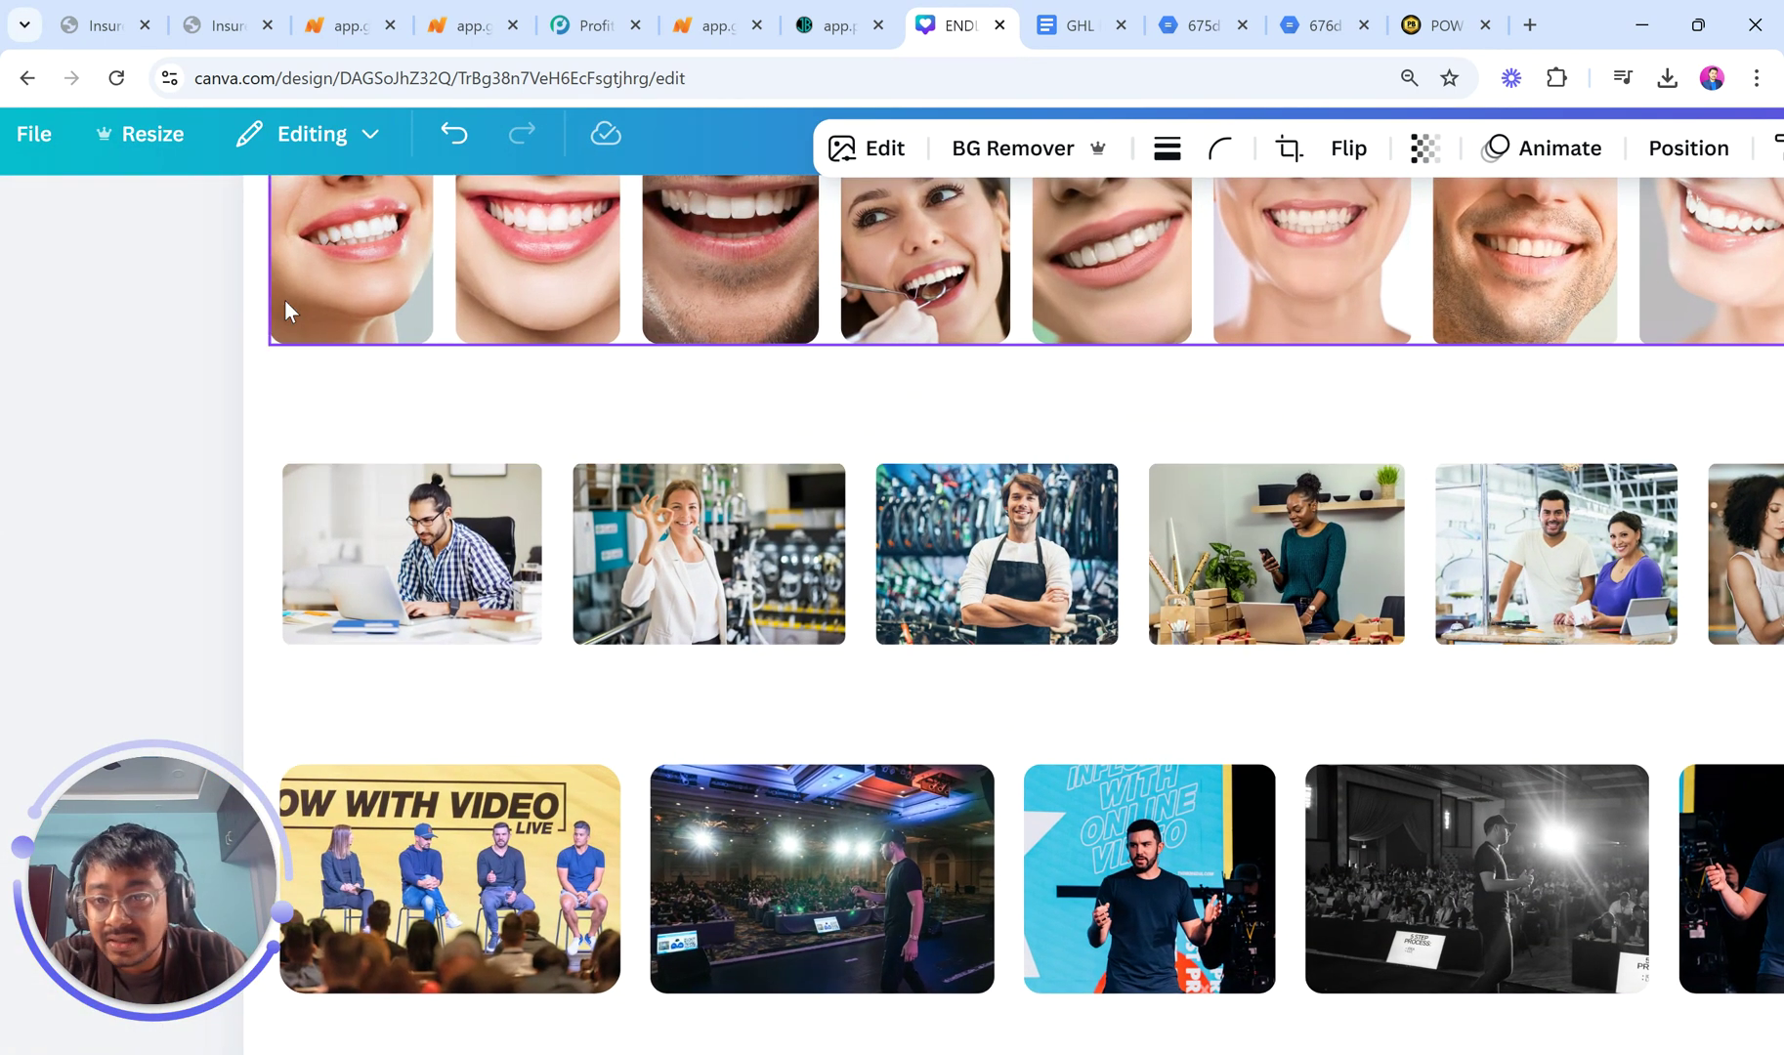
pyautogui.click(383, 541)
pyautogui.moveTo(383, 541); pyautogui.dragTo(438, 542)
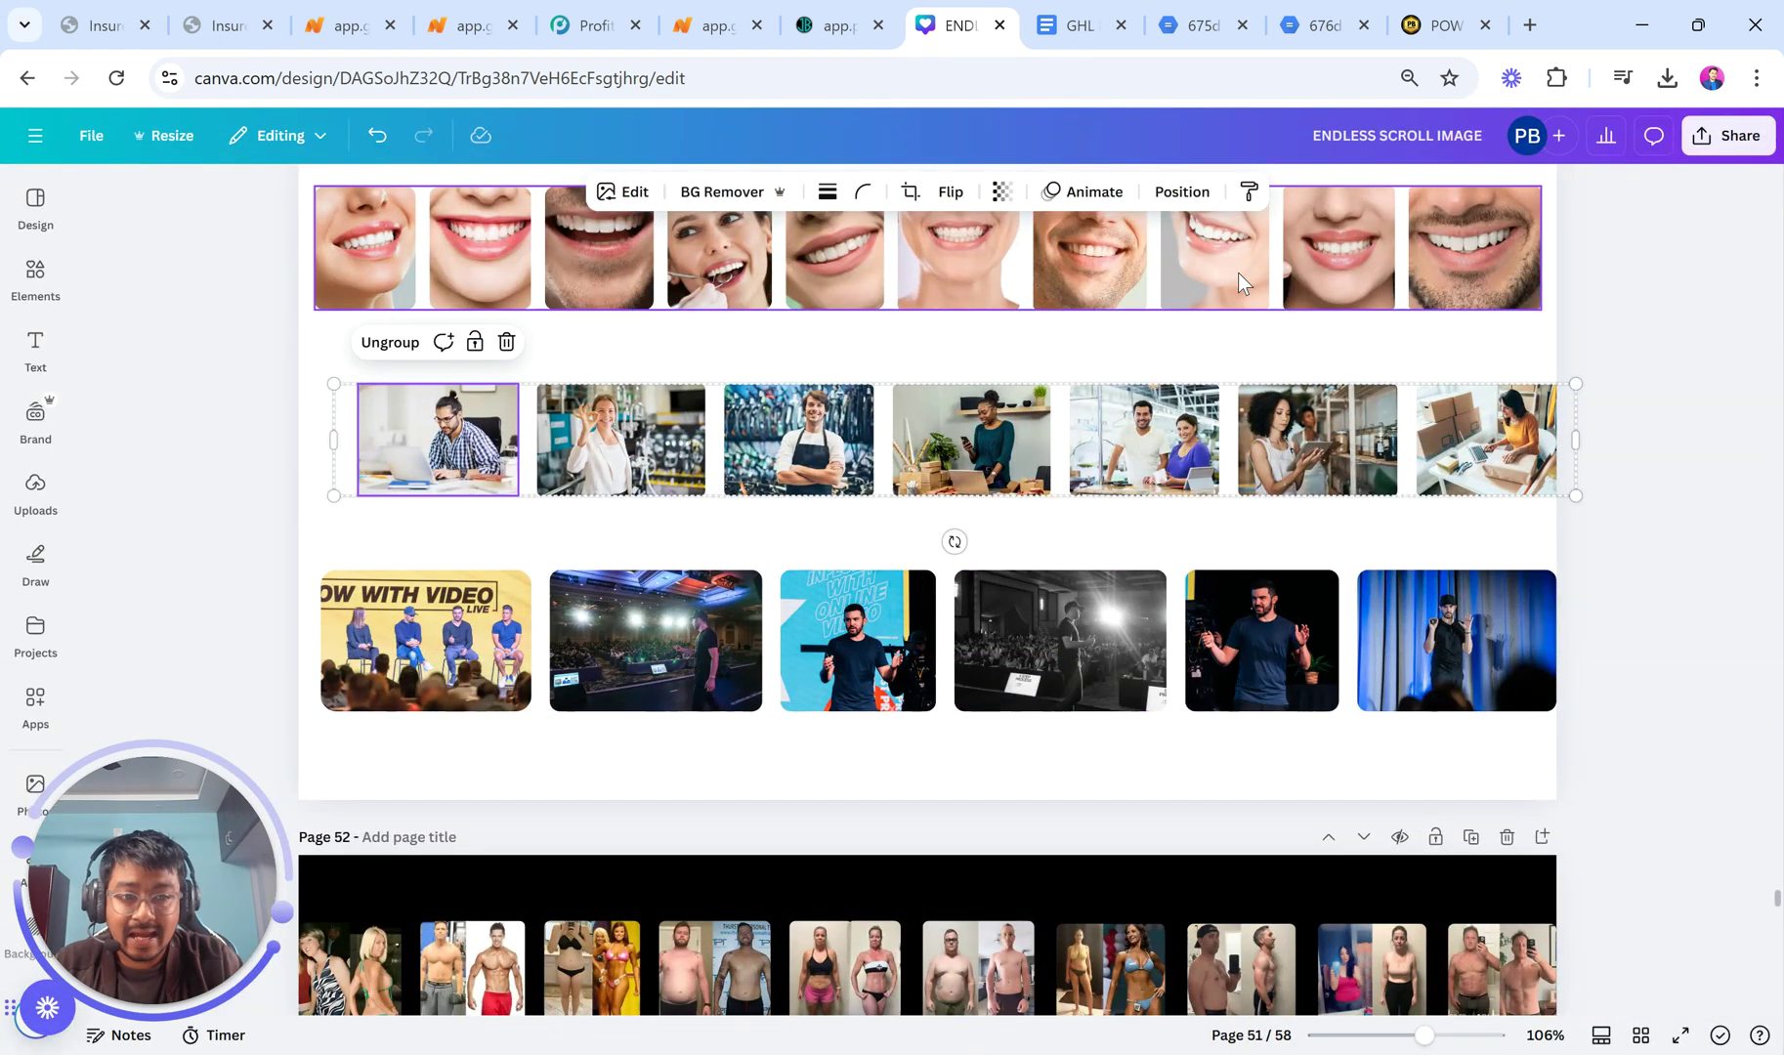
# Nudge the smile photo row slightly down, centred on the page.
pyautogui.moveTo(1238, 274); pyautogui.dragTo(1241, 284)
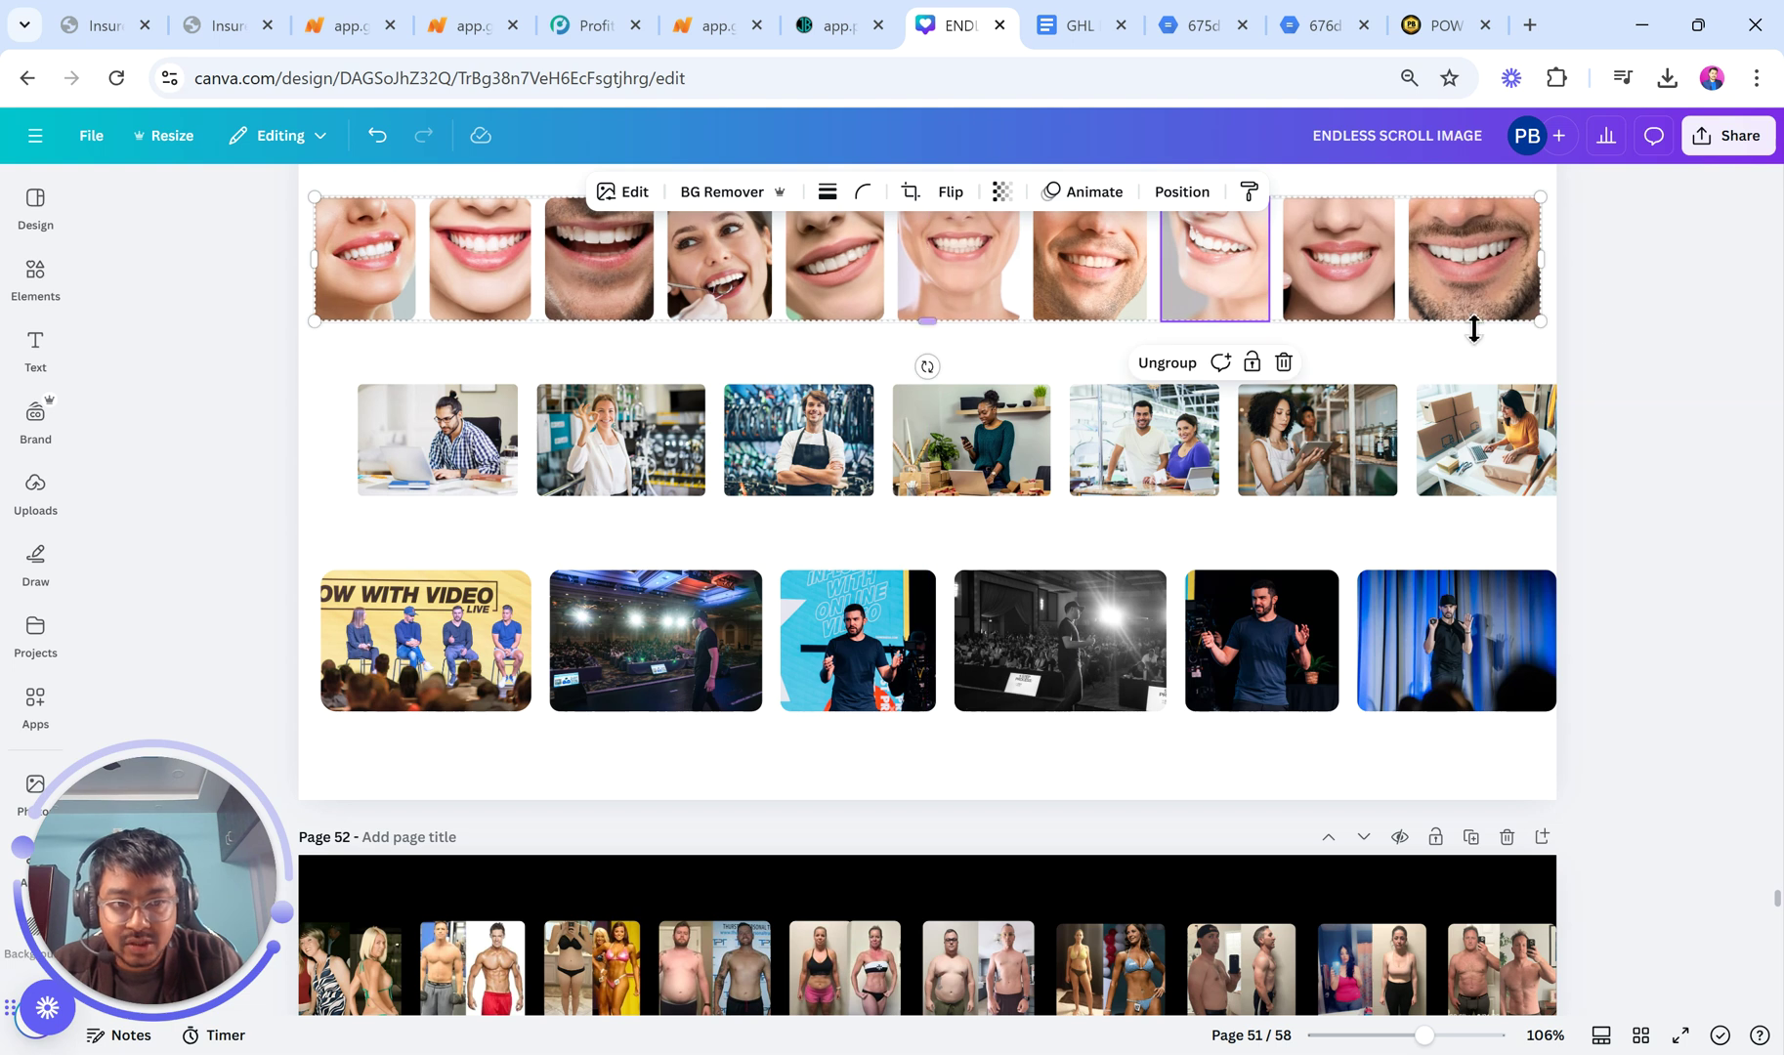
pyautogui.scroll(3, 1603, 349)
pyautogui.scroll(2, 1604, 349)
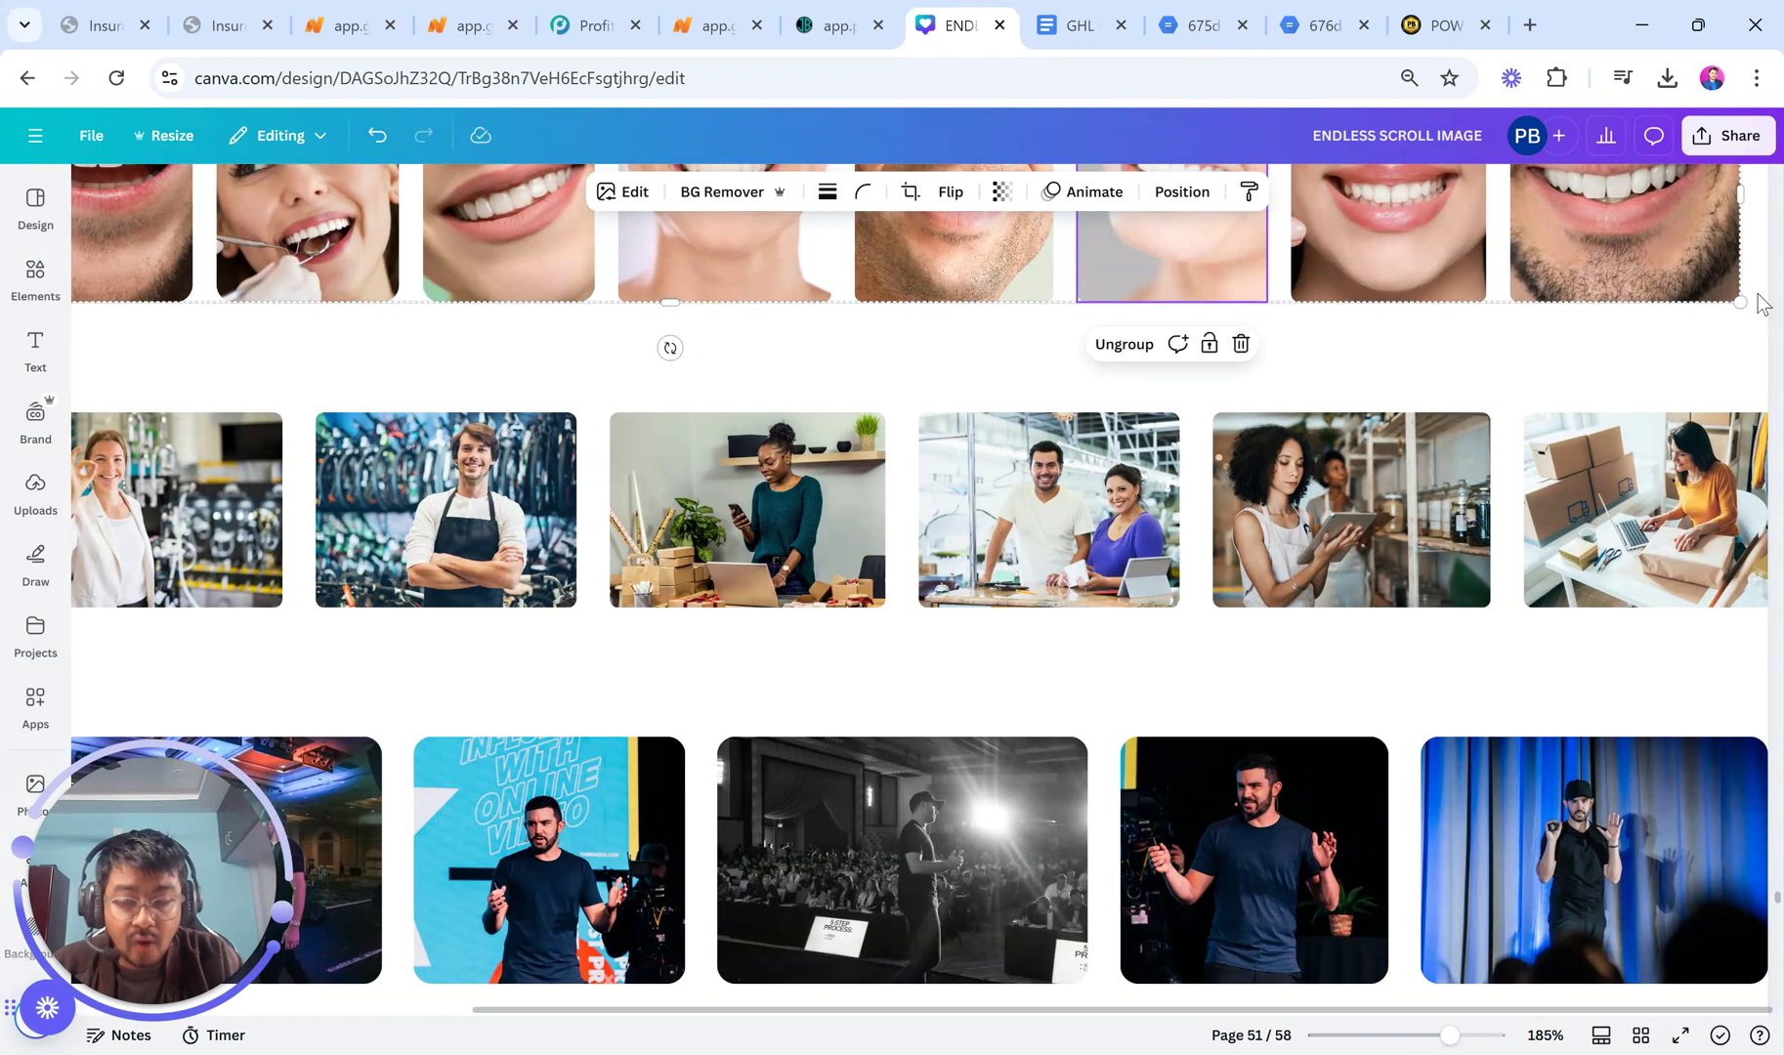
pyautogui.hscroll(-5, 1075, 311)
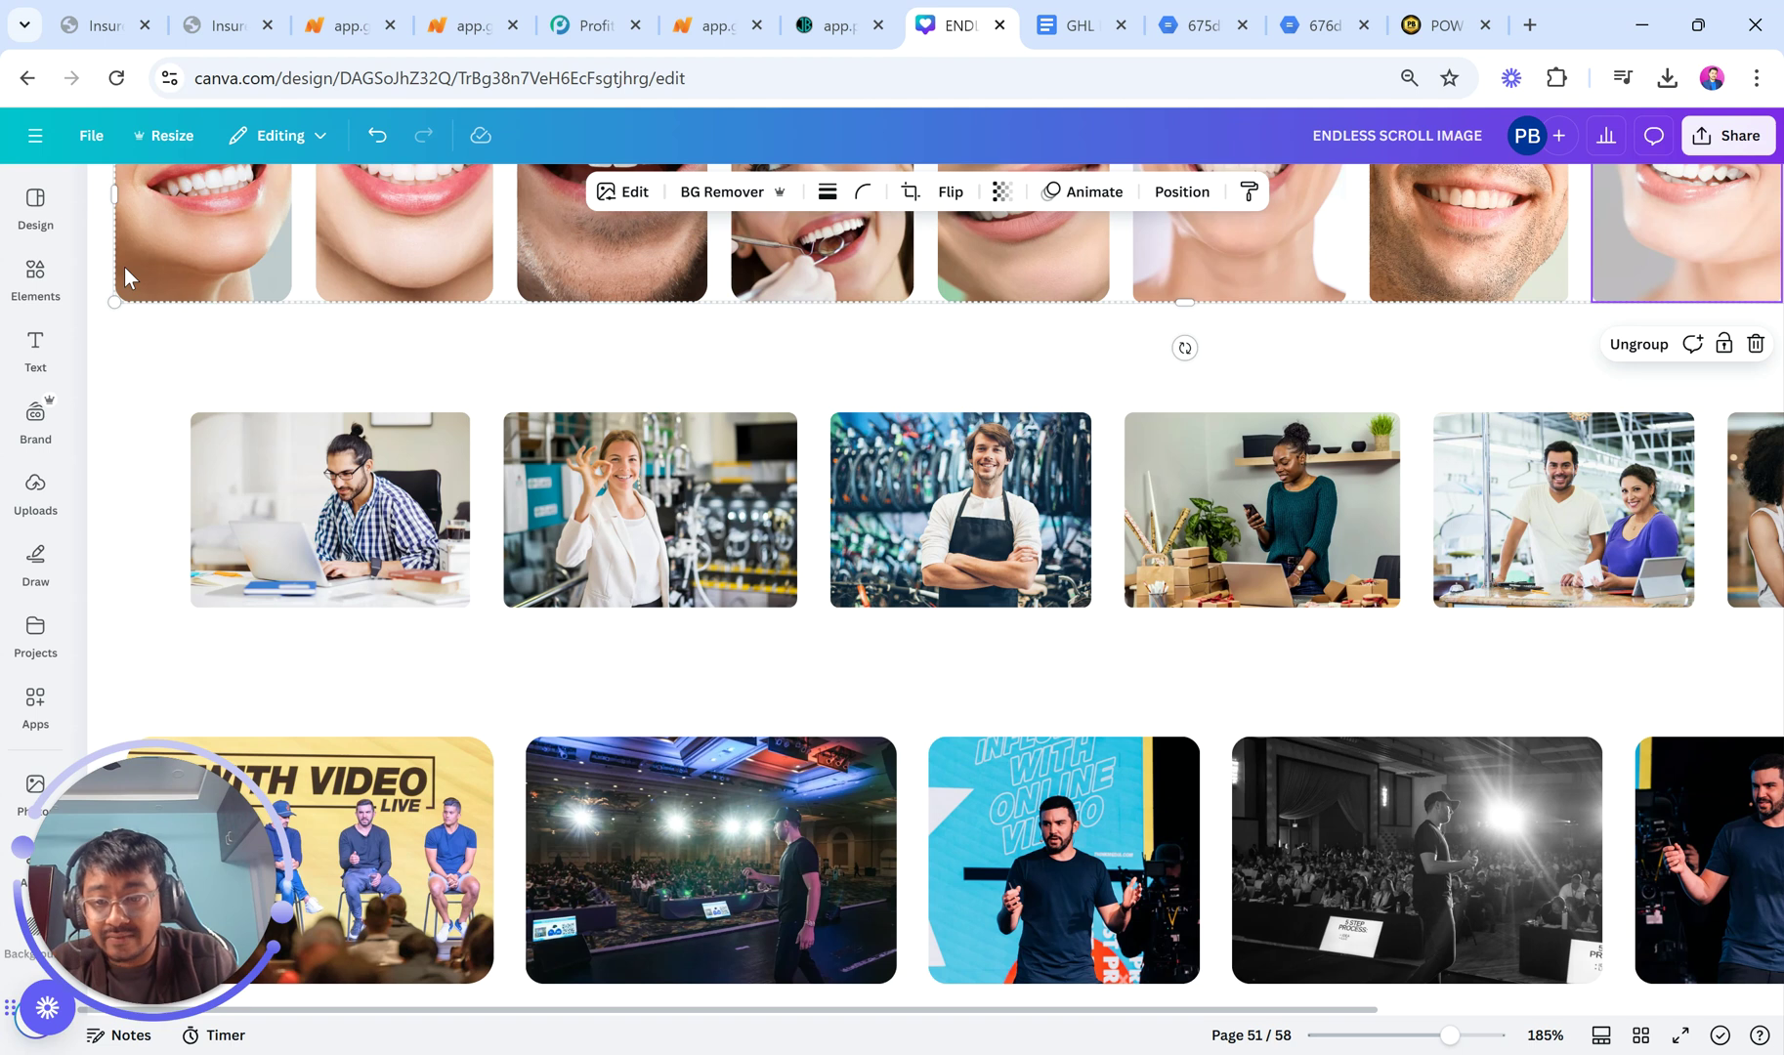
pyautogui.scroll(-3, 124, 266)
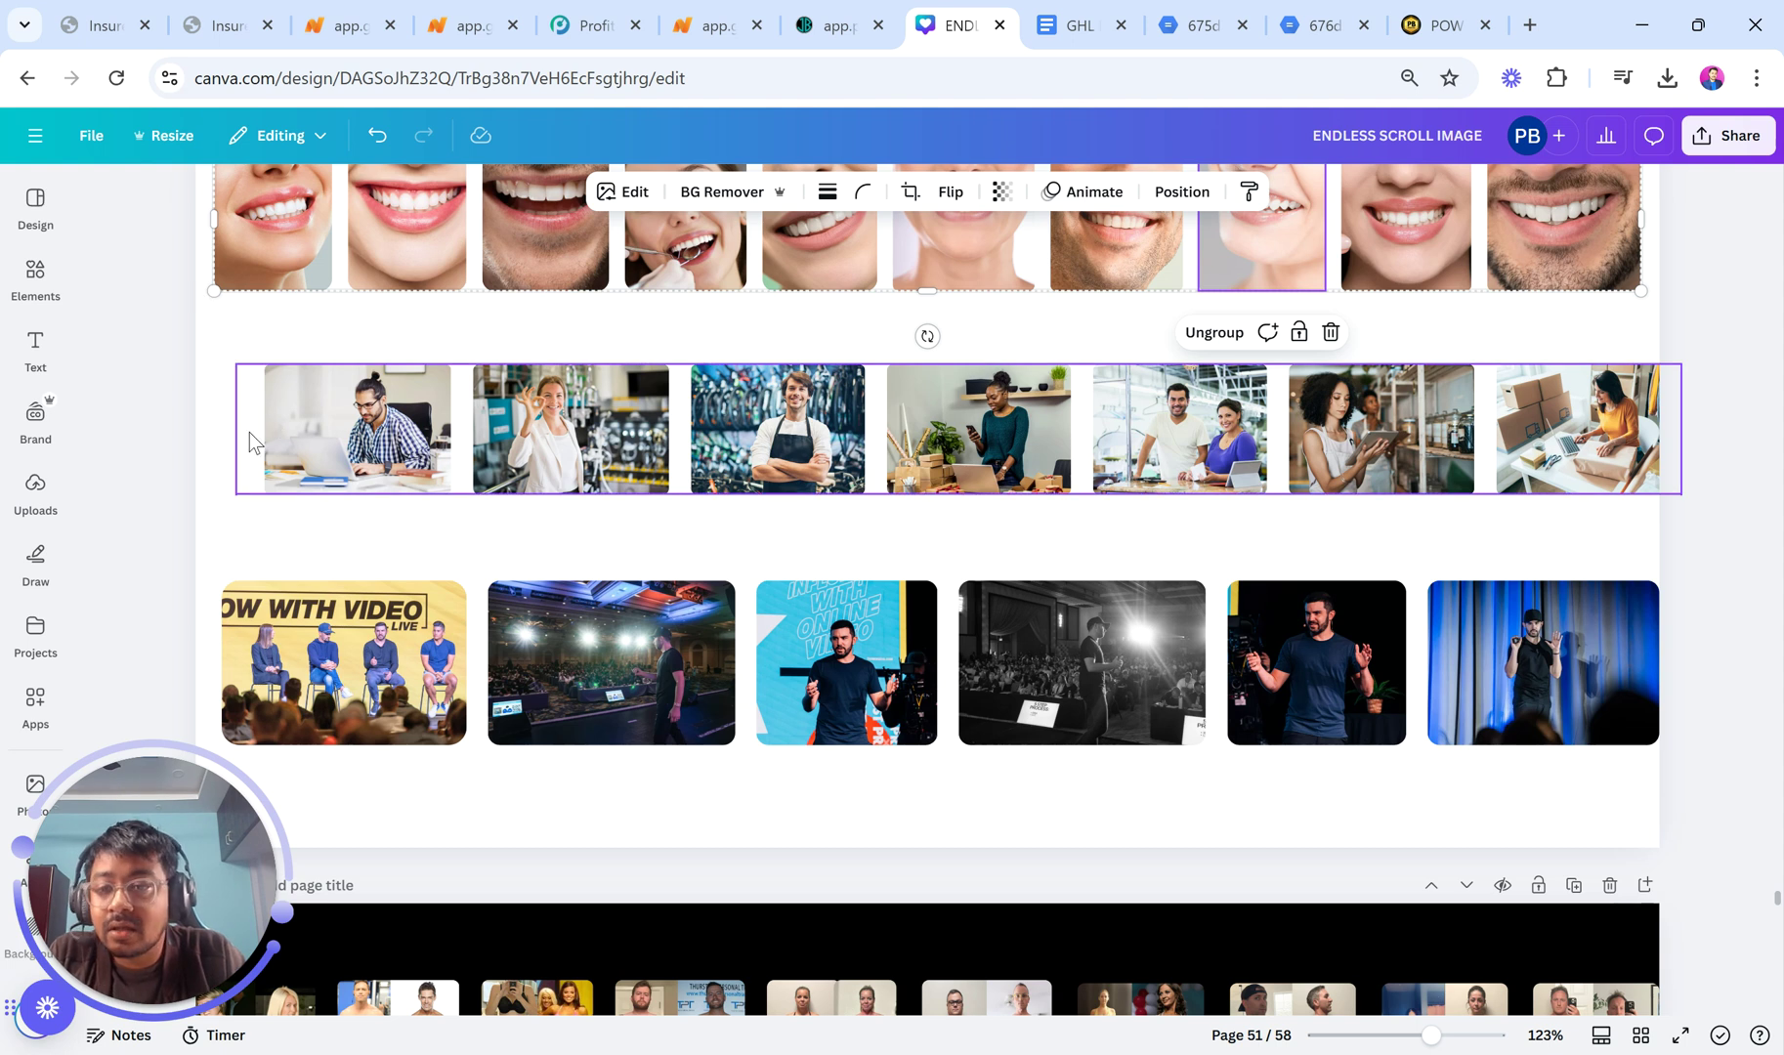
pyautogui.scroll(10, 249, 432)
pyautogui.hscroll(-3, 115, 490)
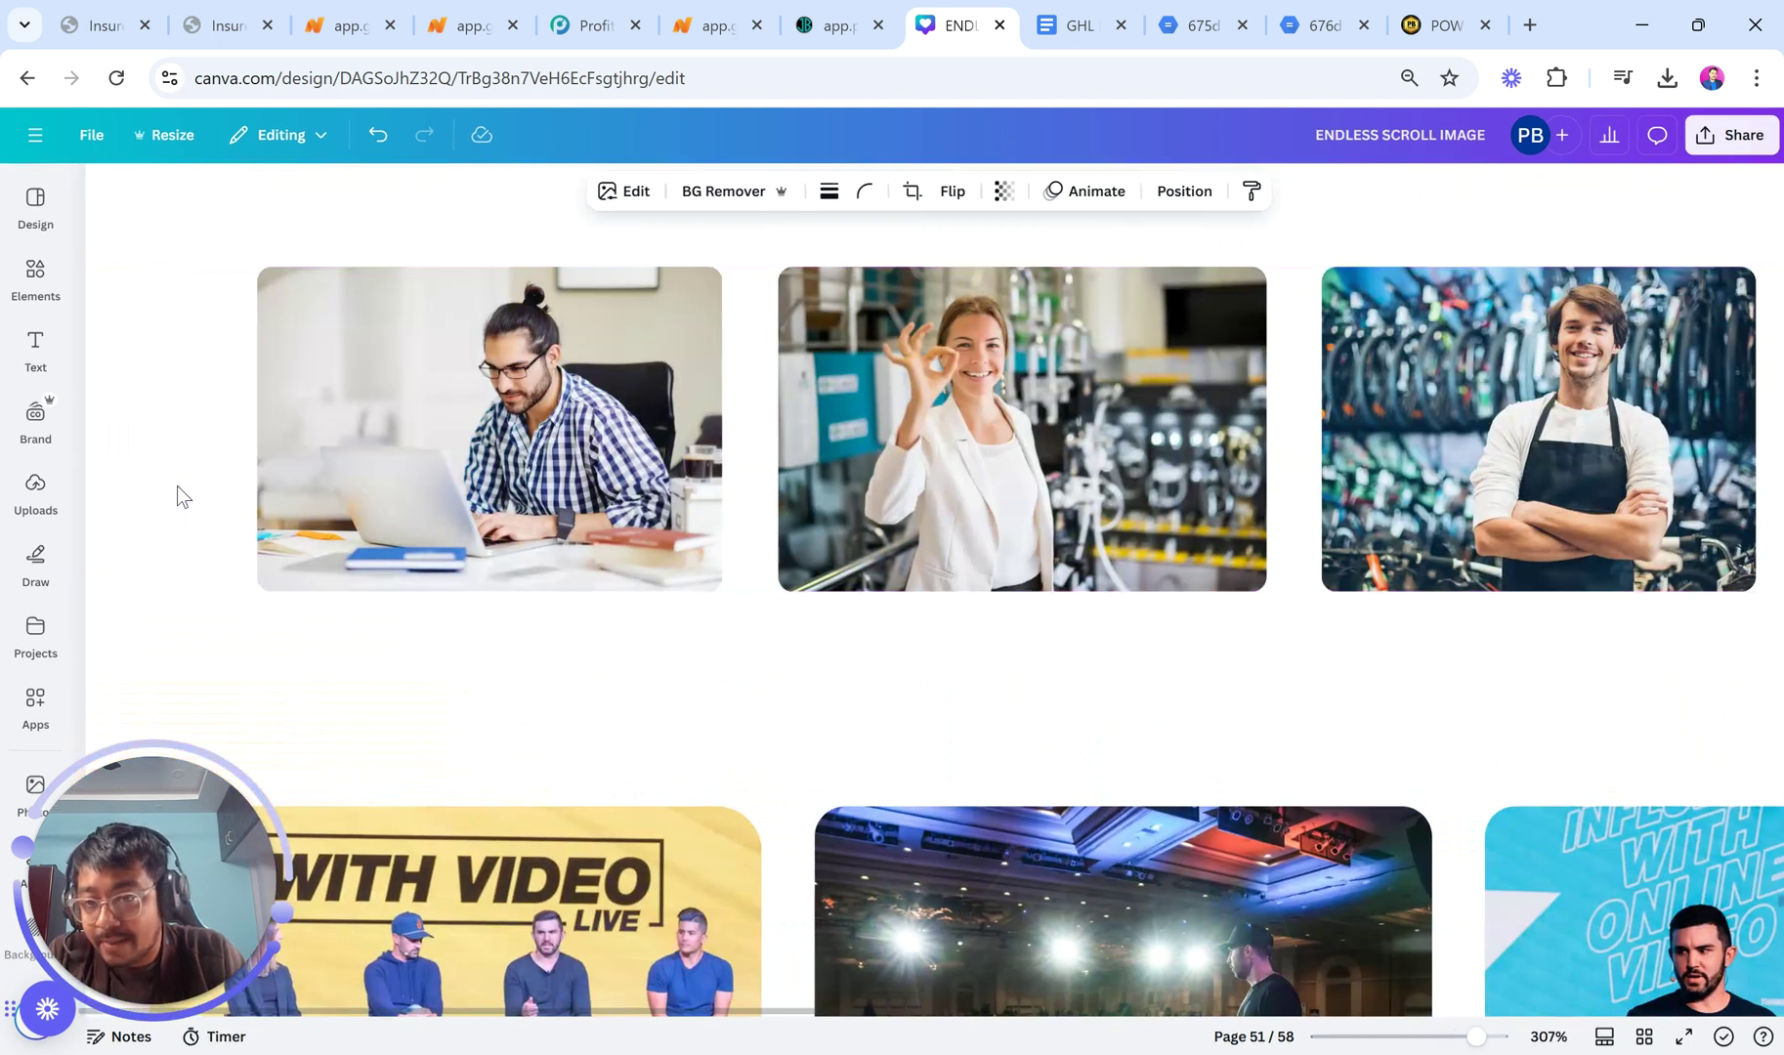
# Select the business photo row and scroll to page 52 to review the logo strip.
pyautogui.click(213, 549)
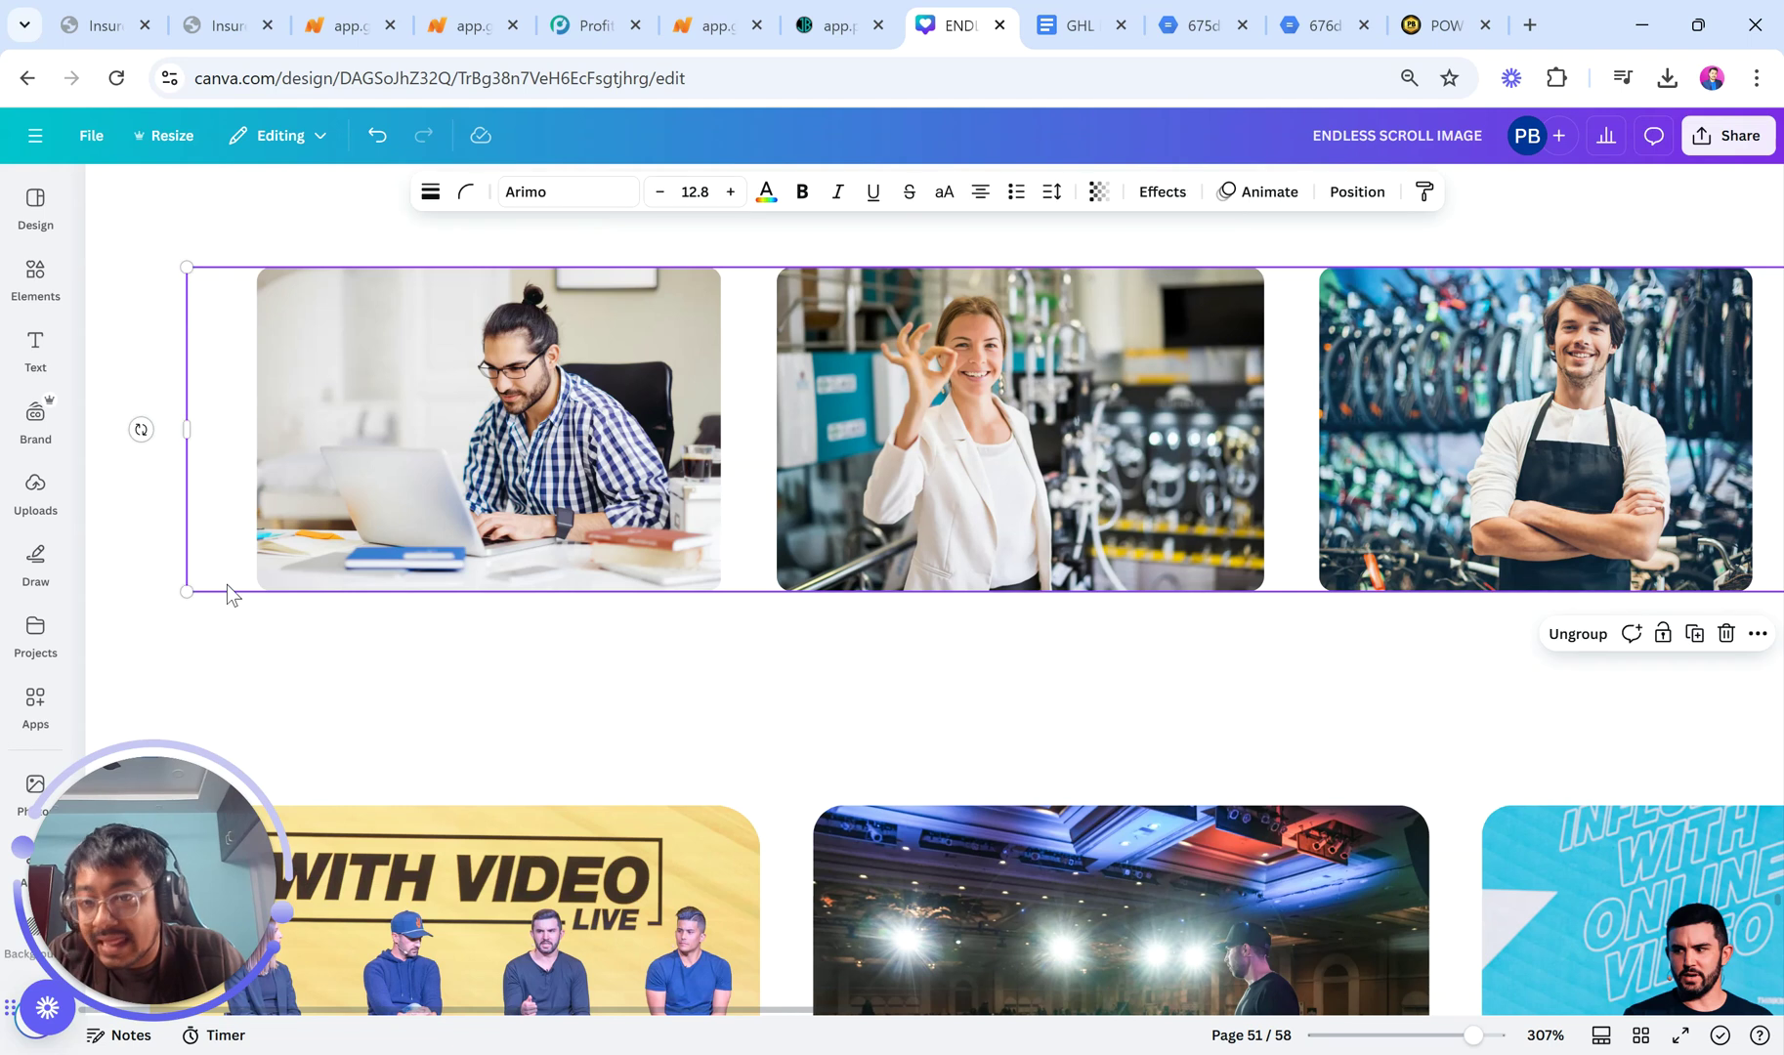
pyautogui.scroll(-10, 228, 584)
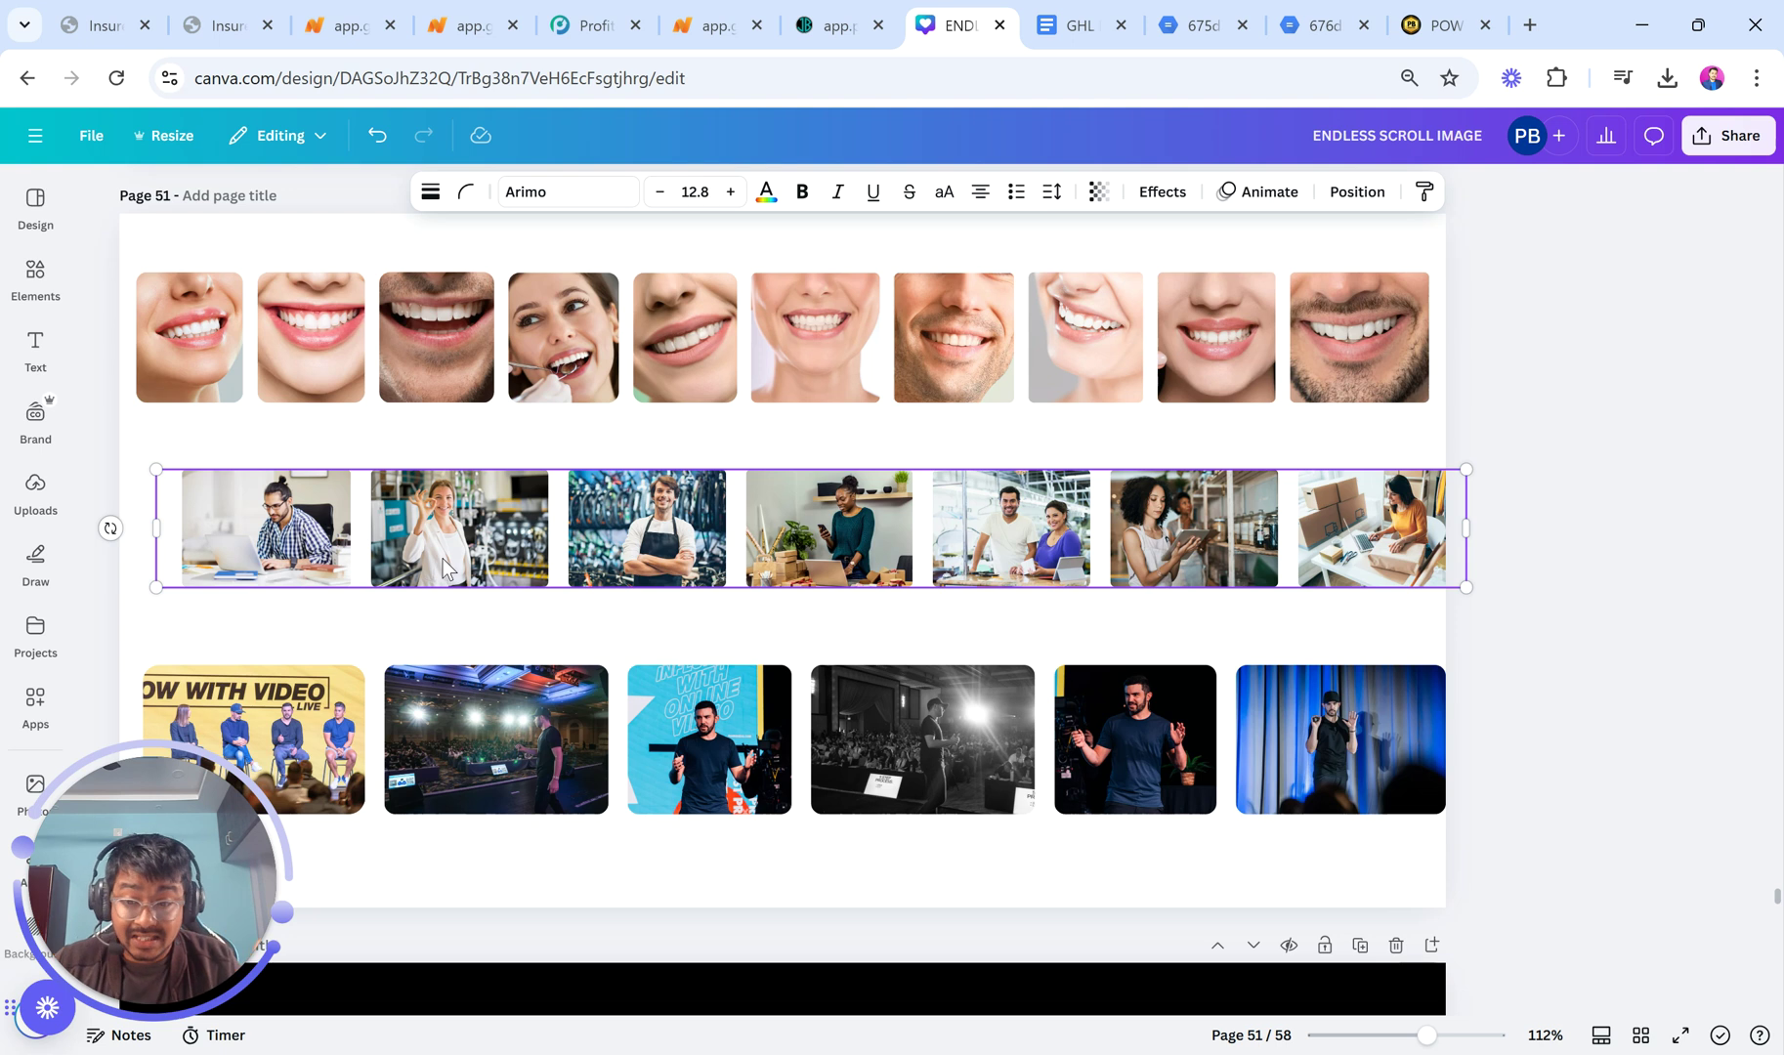
pyautogui.scroll(-7, 444, 567)
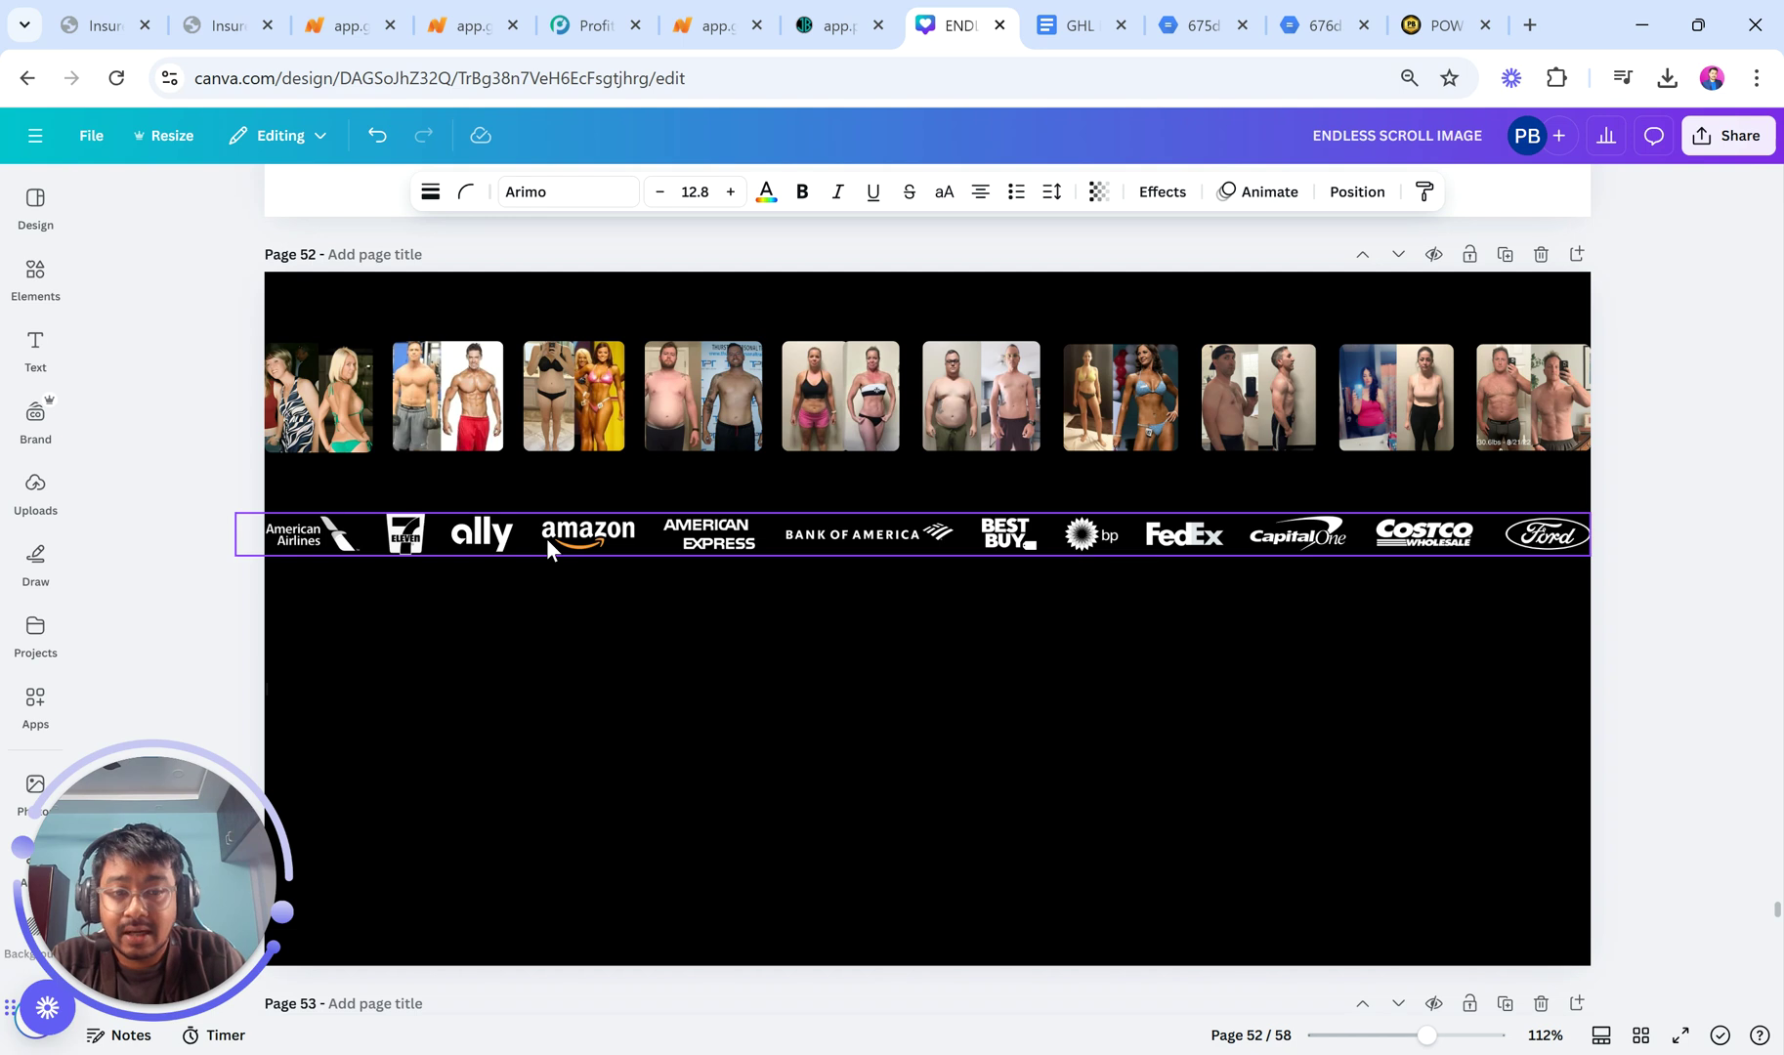
pyautogui.scroll(3, 546, 538)
pyautogui.click(830, 11)
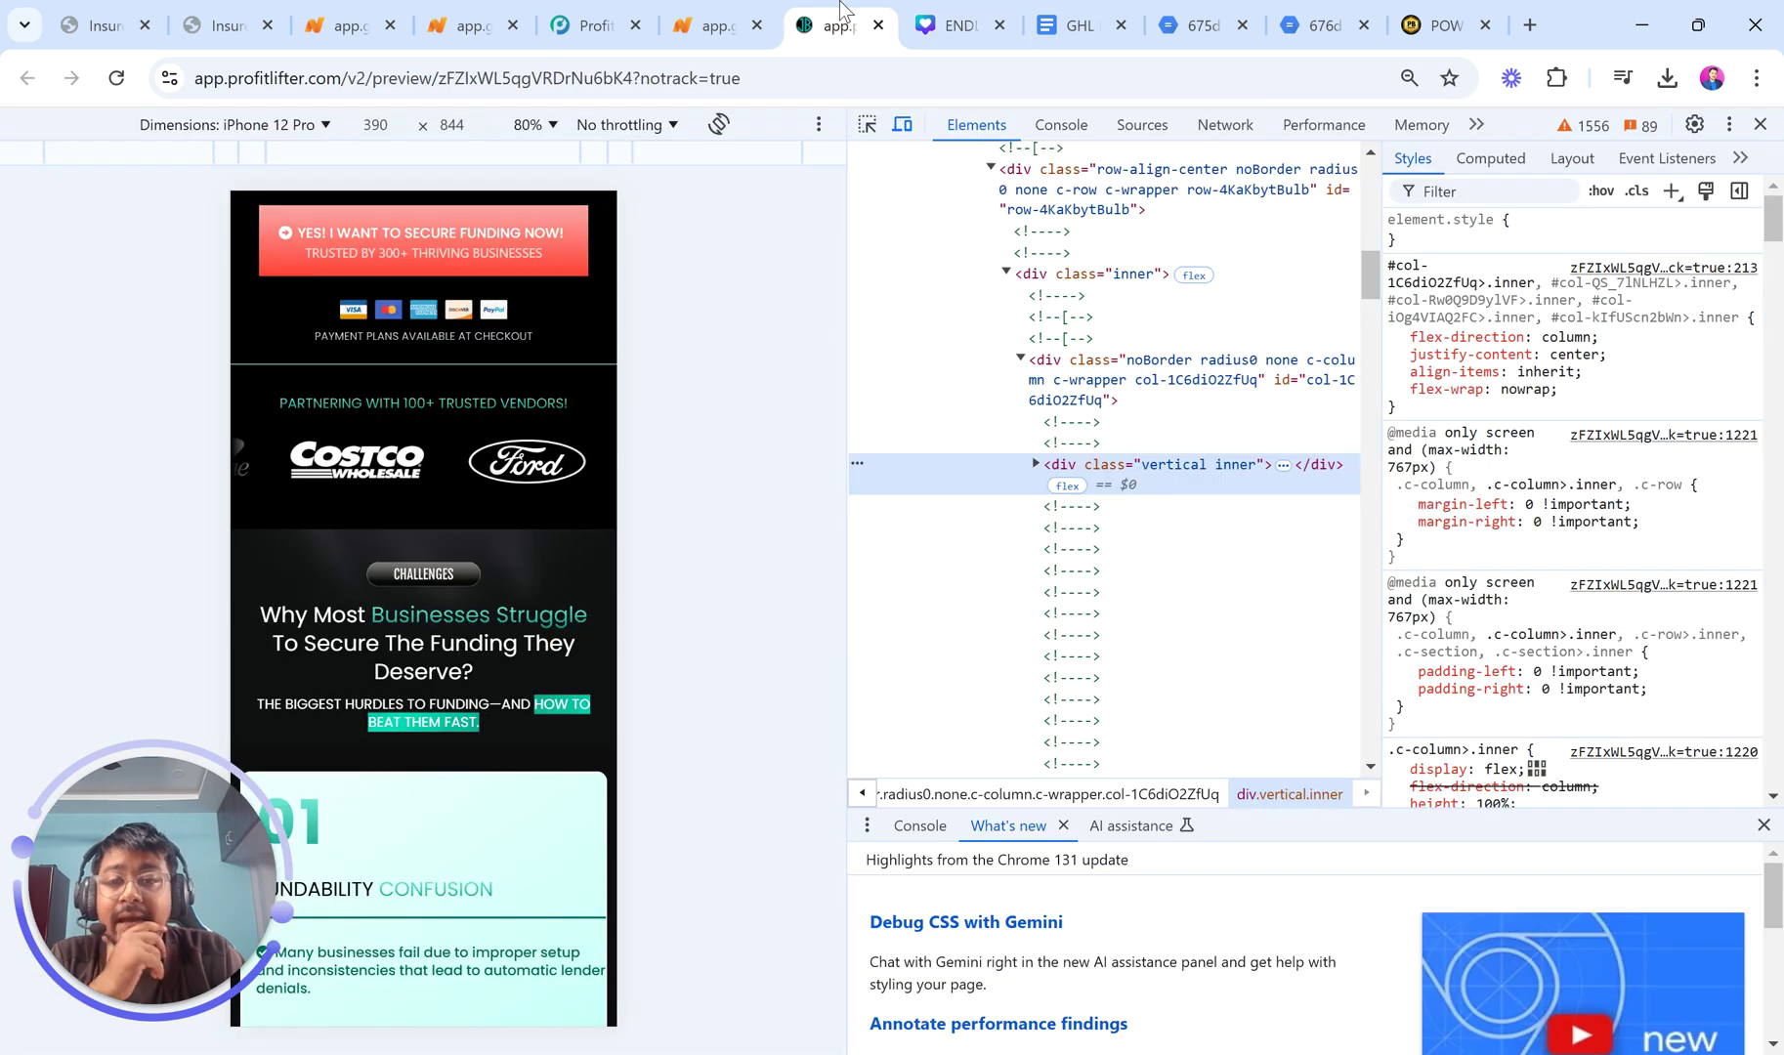
# Check the imgSrc URL in the custom code, close the editor, and open the hero image's settings.
pyautogui.click(228, 25)
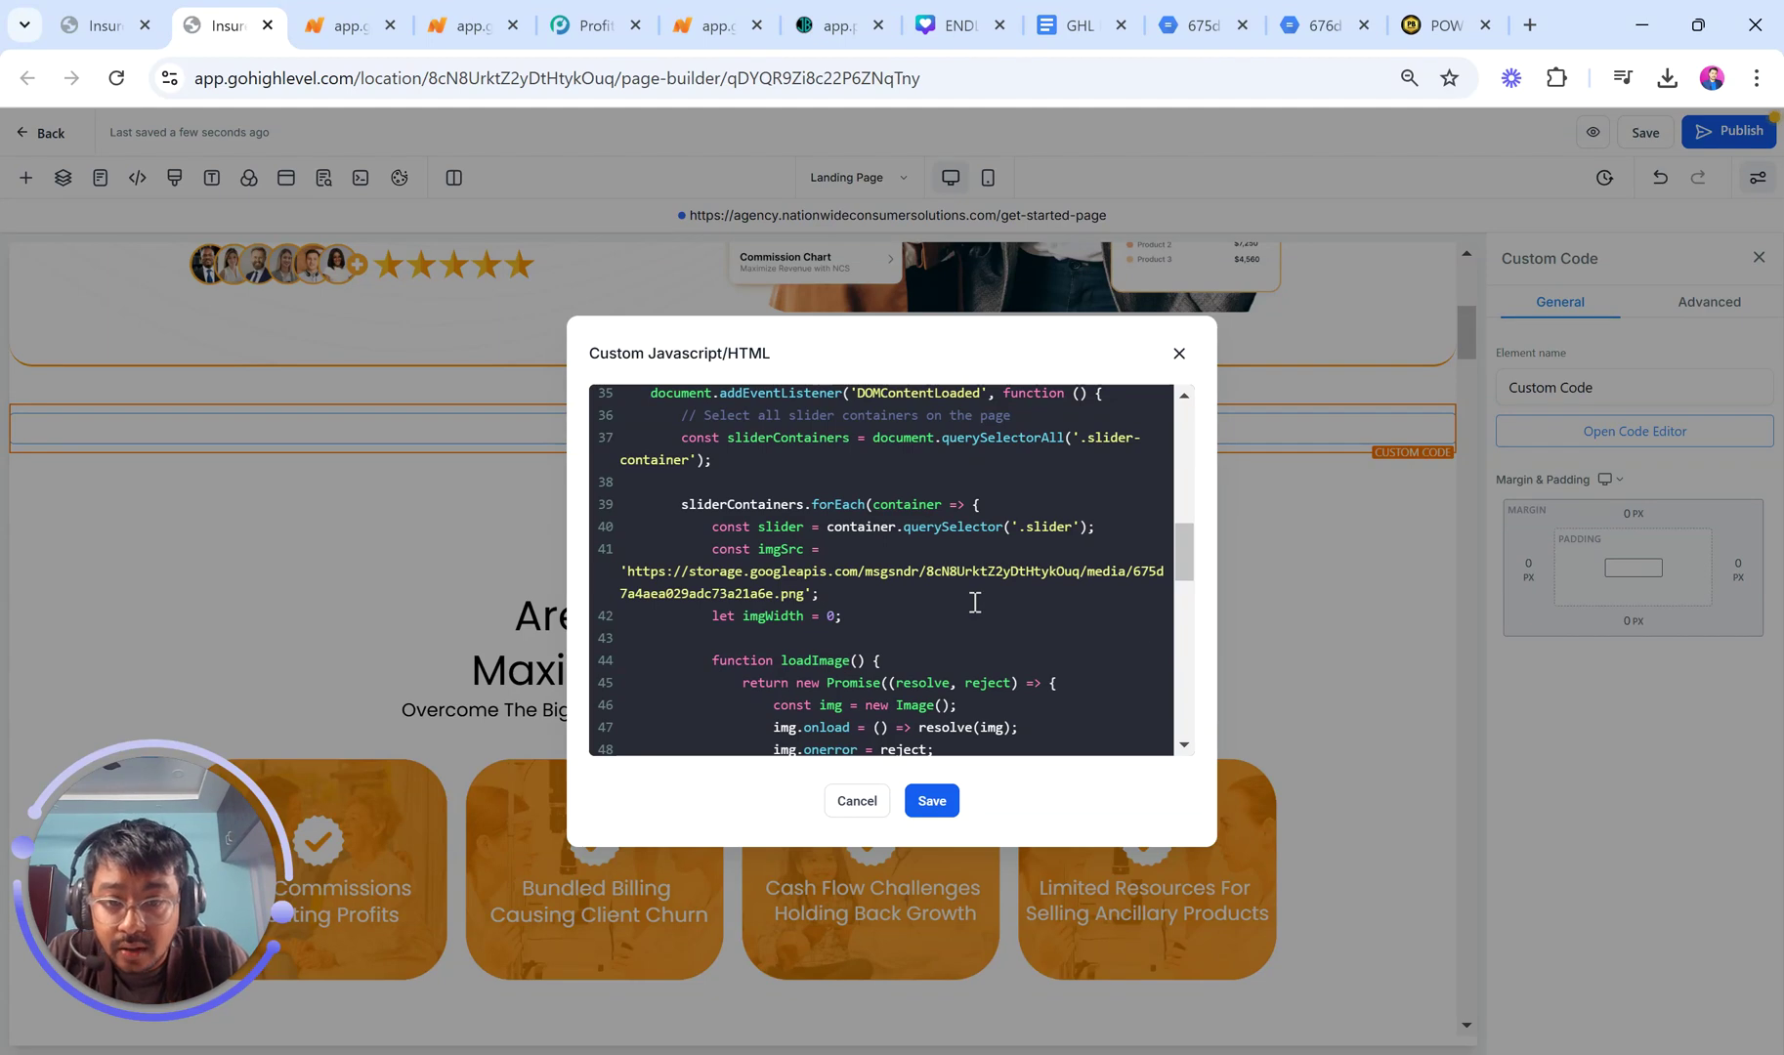
pyautogui.scroll(-1, 974, 603)
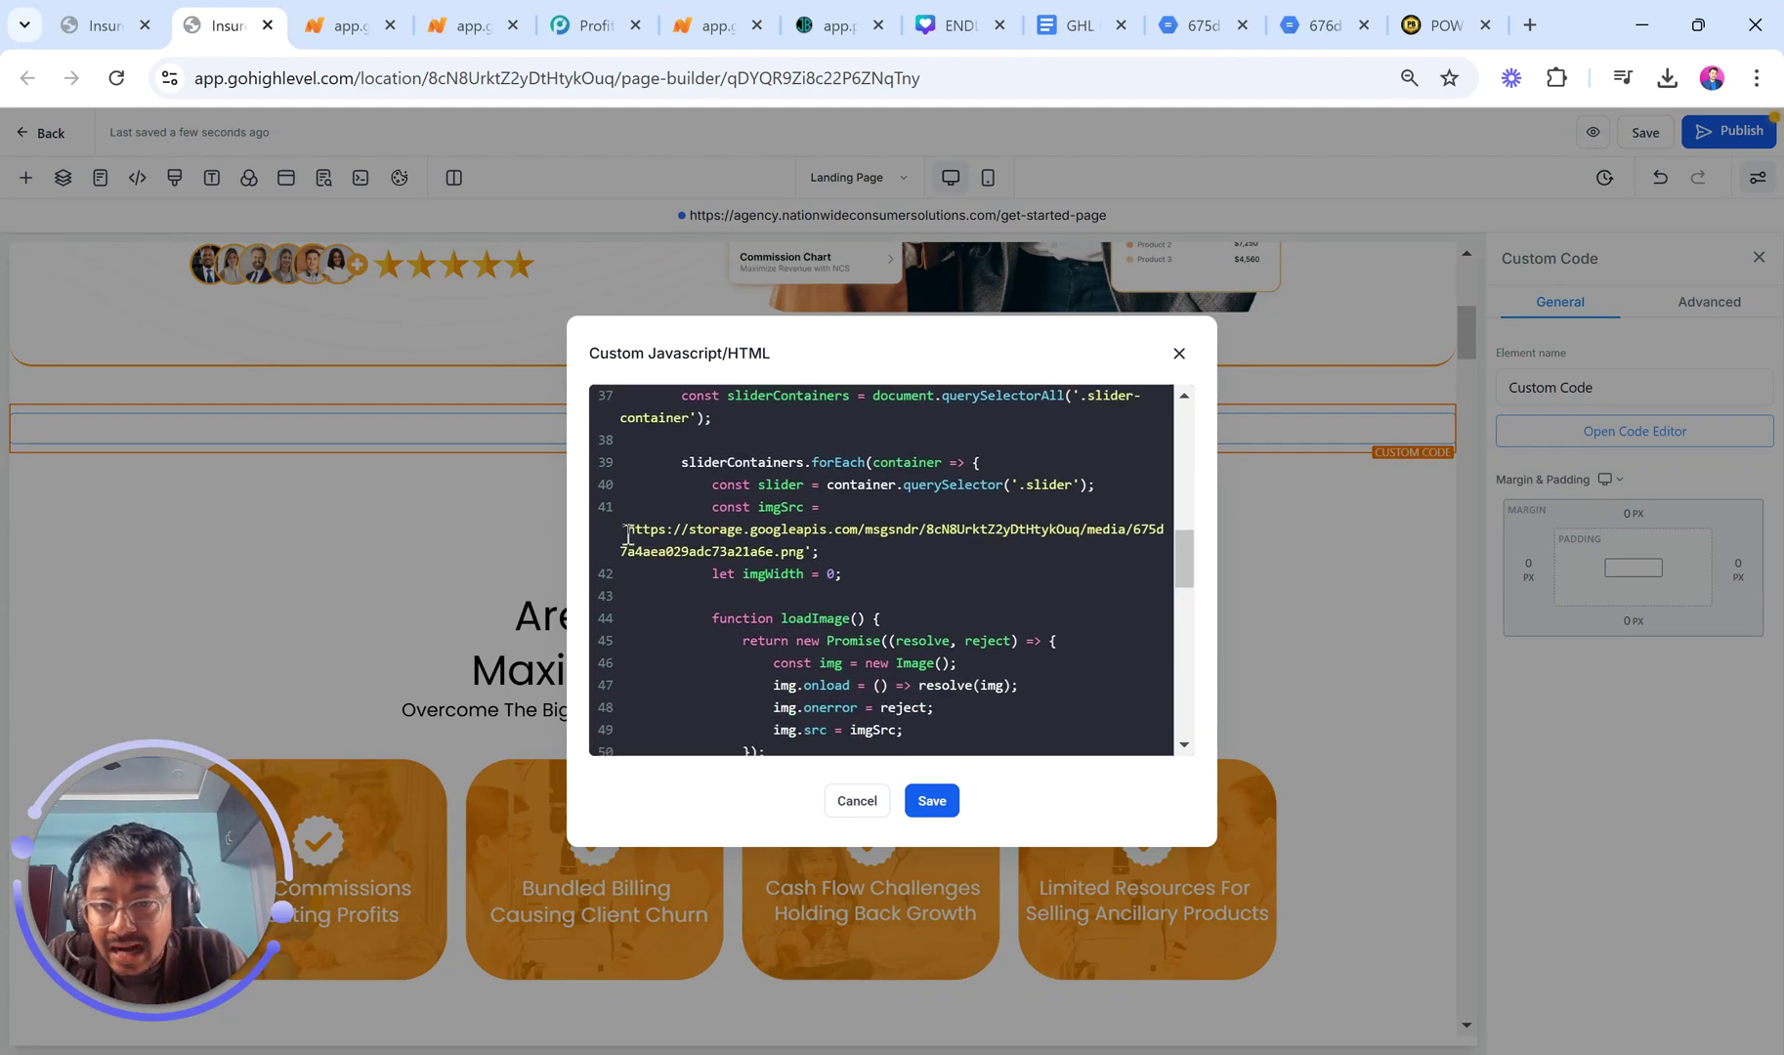
pyautogui.moveTo(623, 533); pyautogui.dragTo(807, 568)
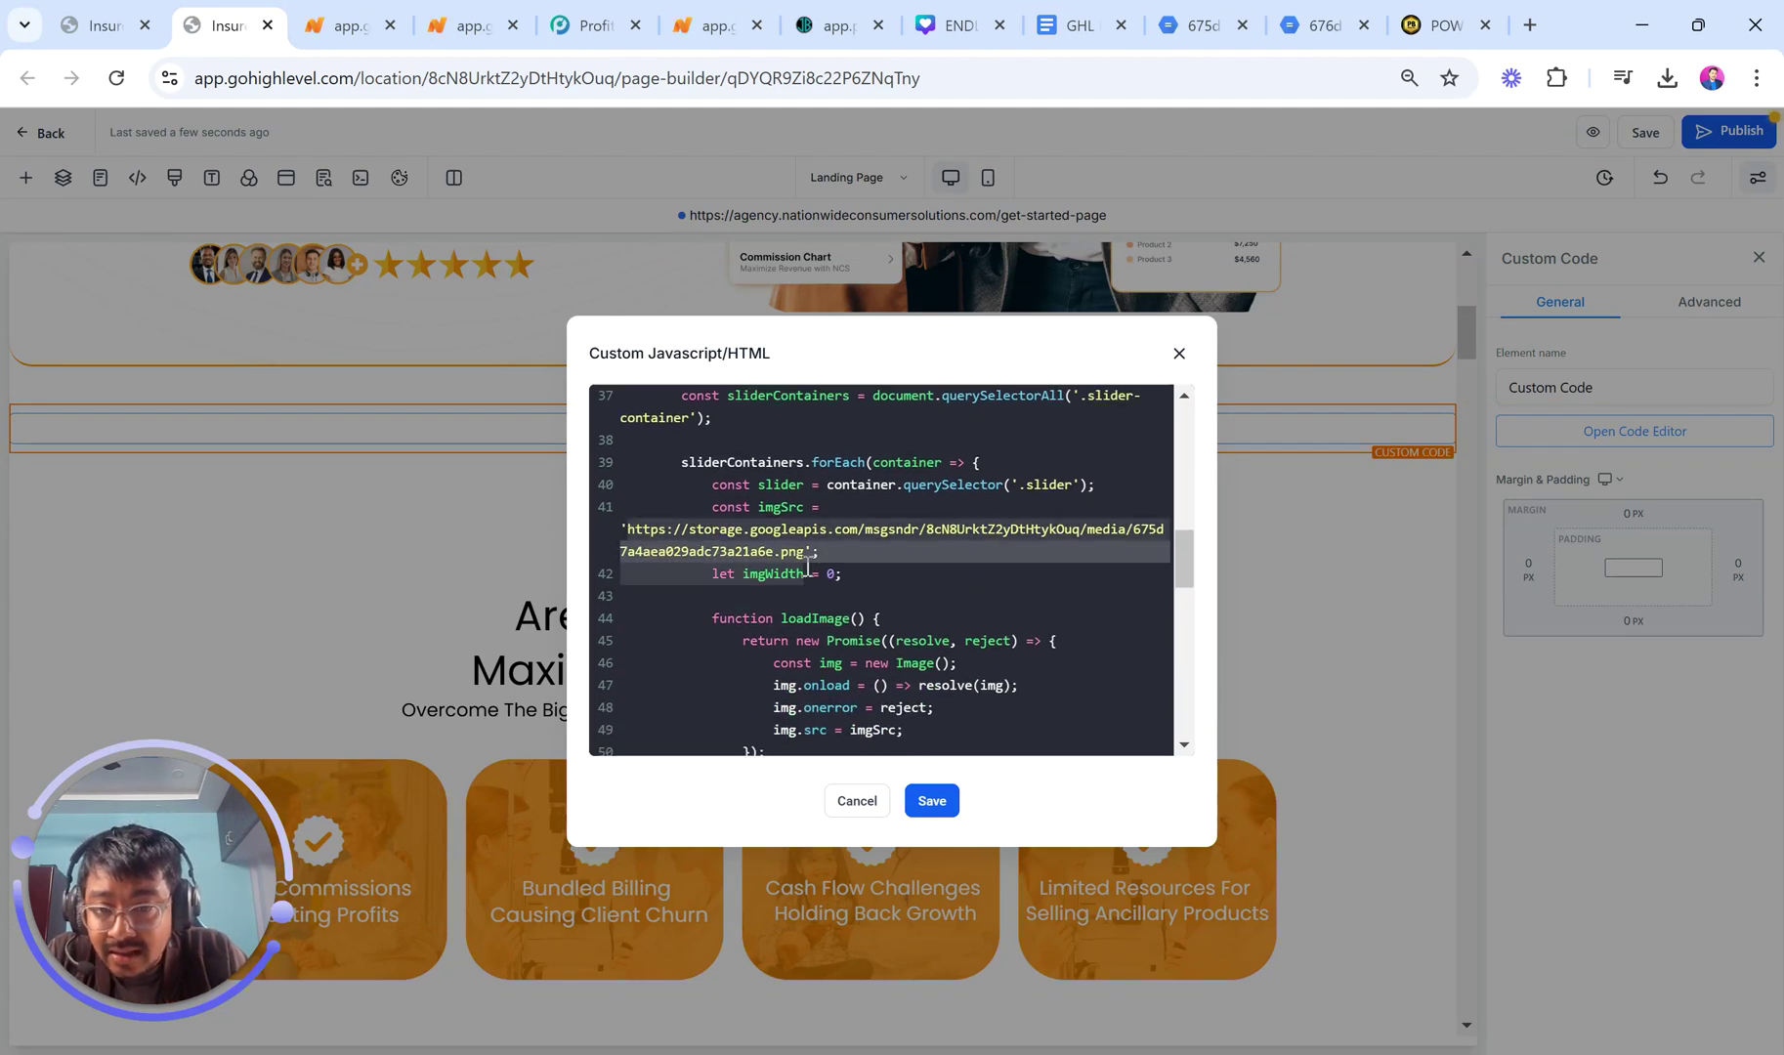
pyautogui.click(1178, 354)
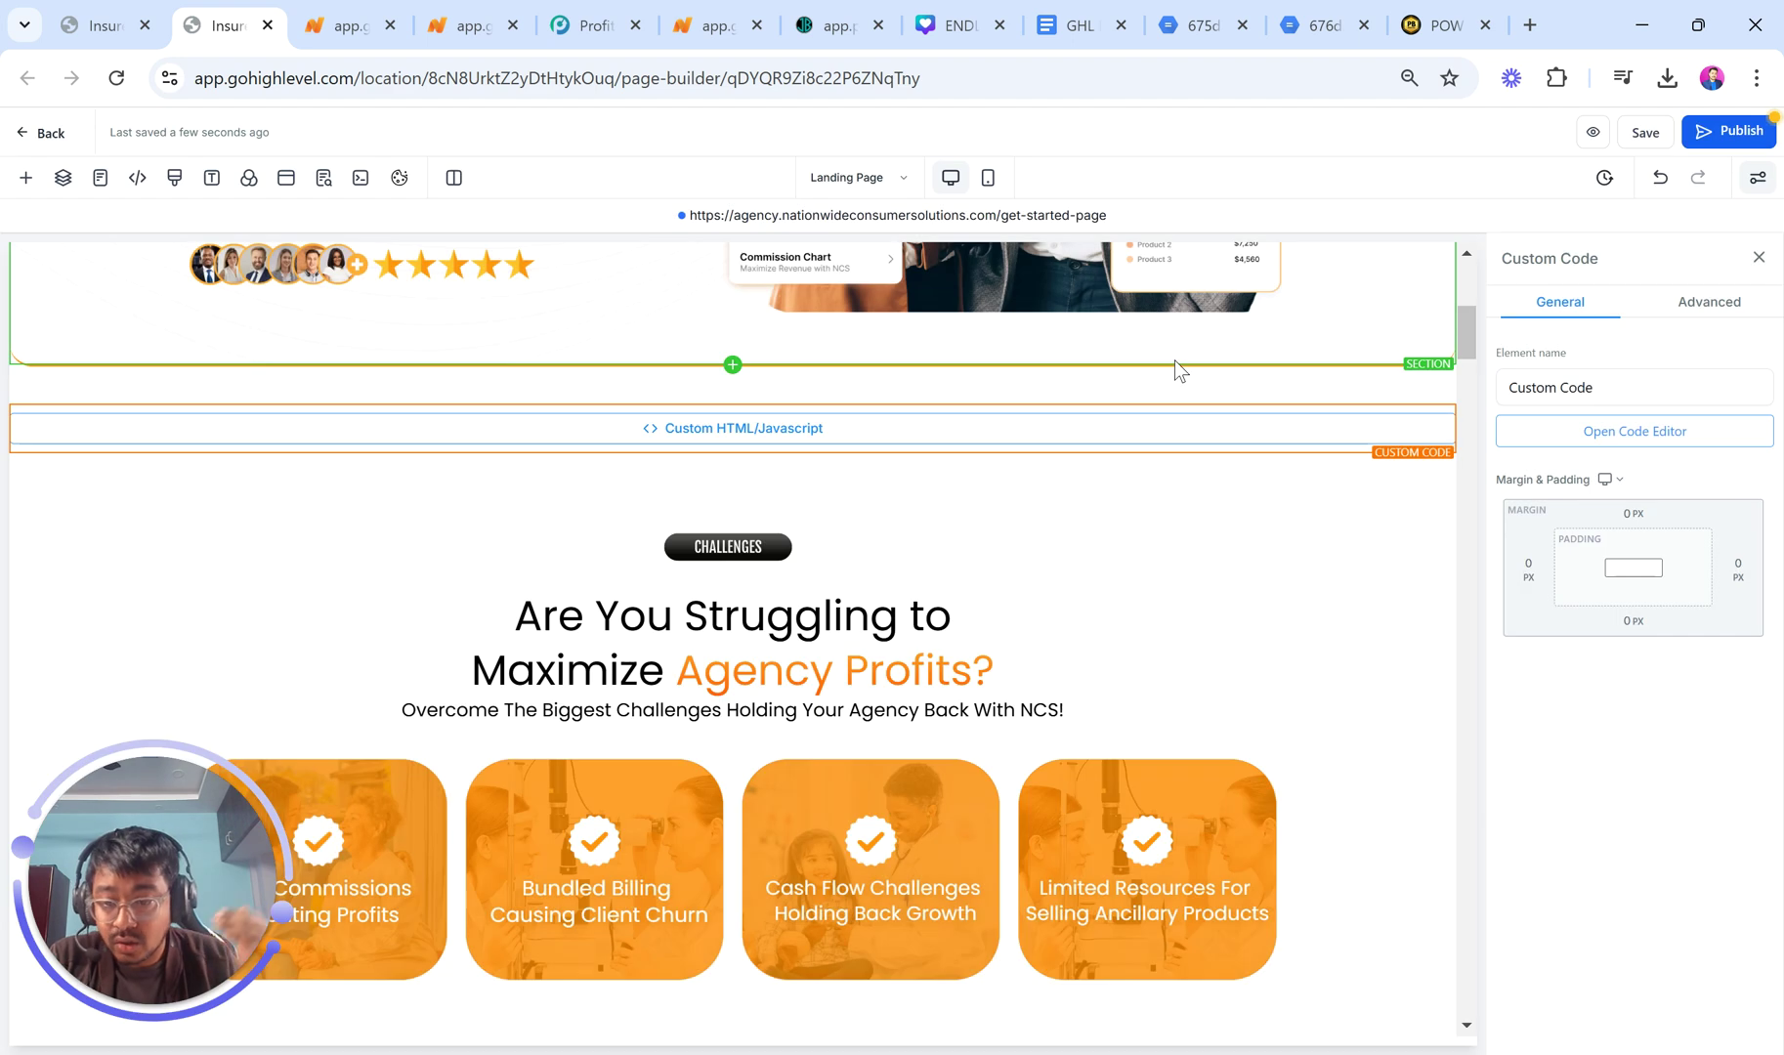
pyautogui.scroll(5, 1175, 361)
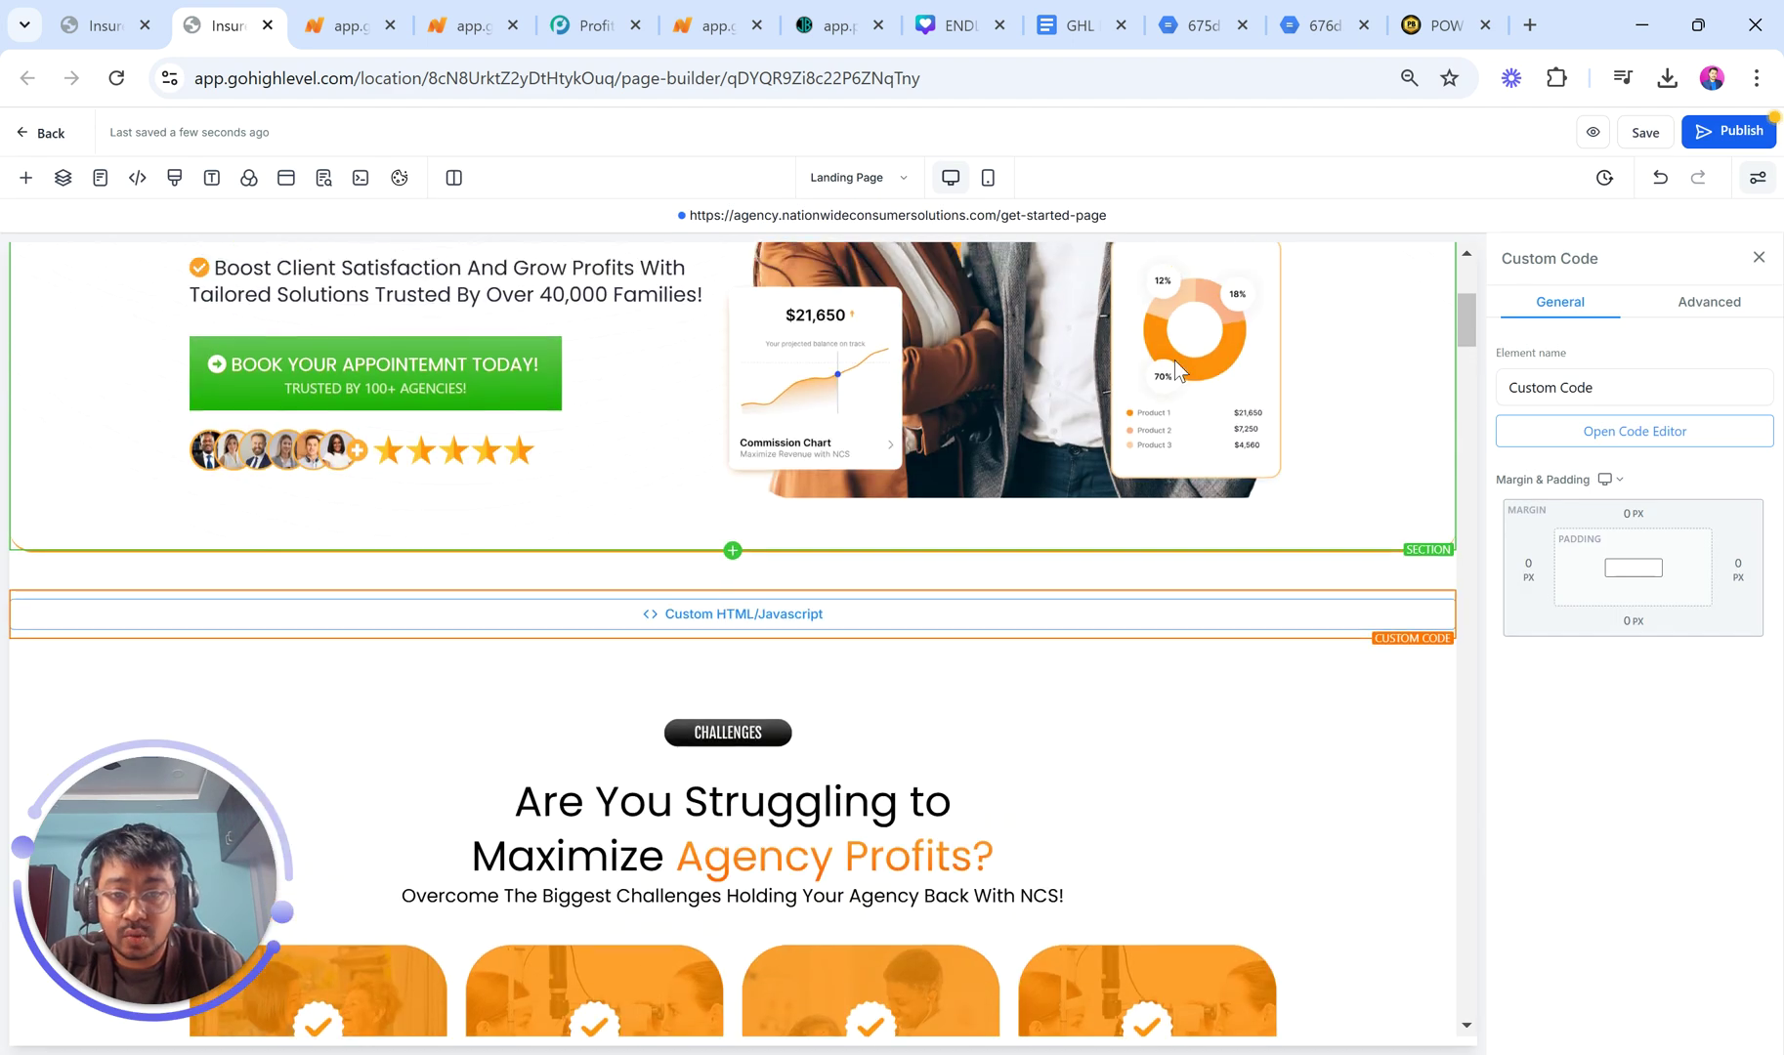
pyautogui.click(1044, 484)
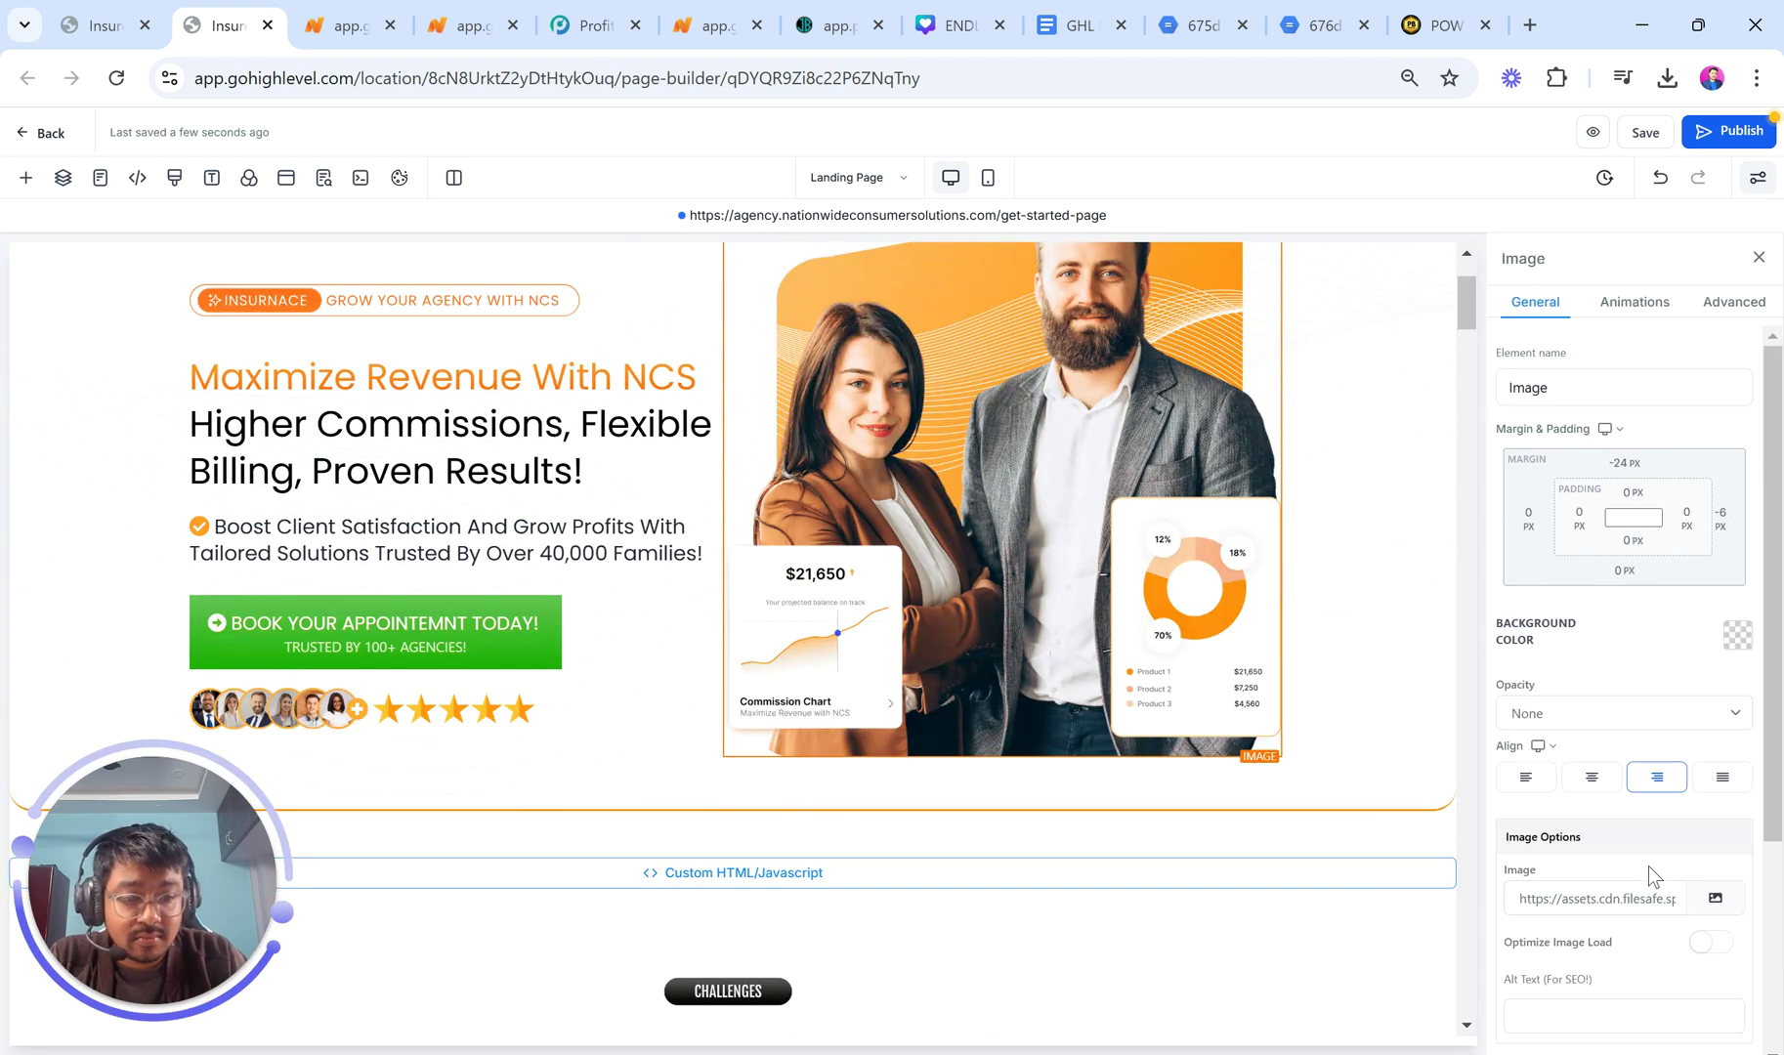
# Upload 676d3c7d95ee4b8766d2c7d1.png from Downloads into the PB DIGITAL media folder.
pyautogui.click(1714, 900)
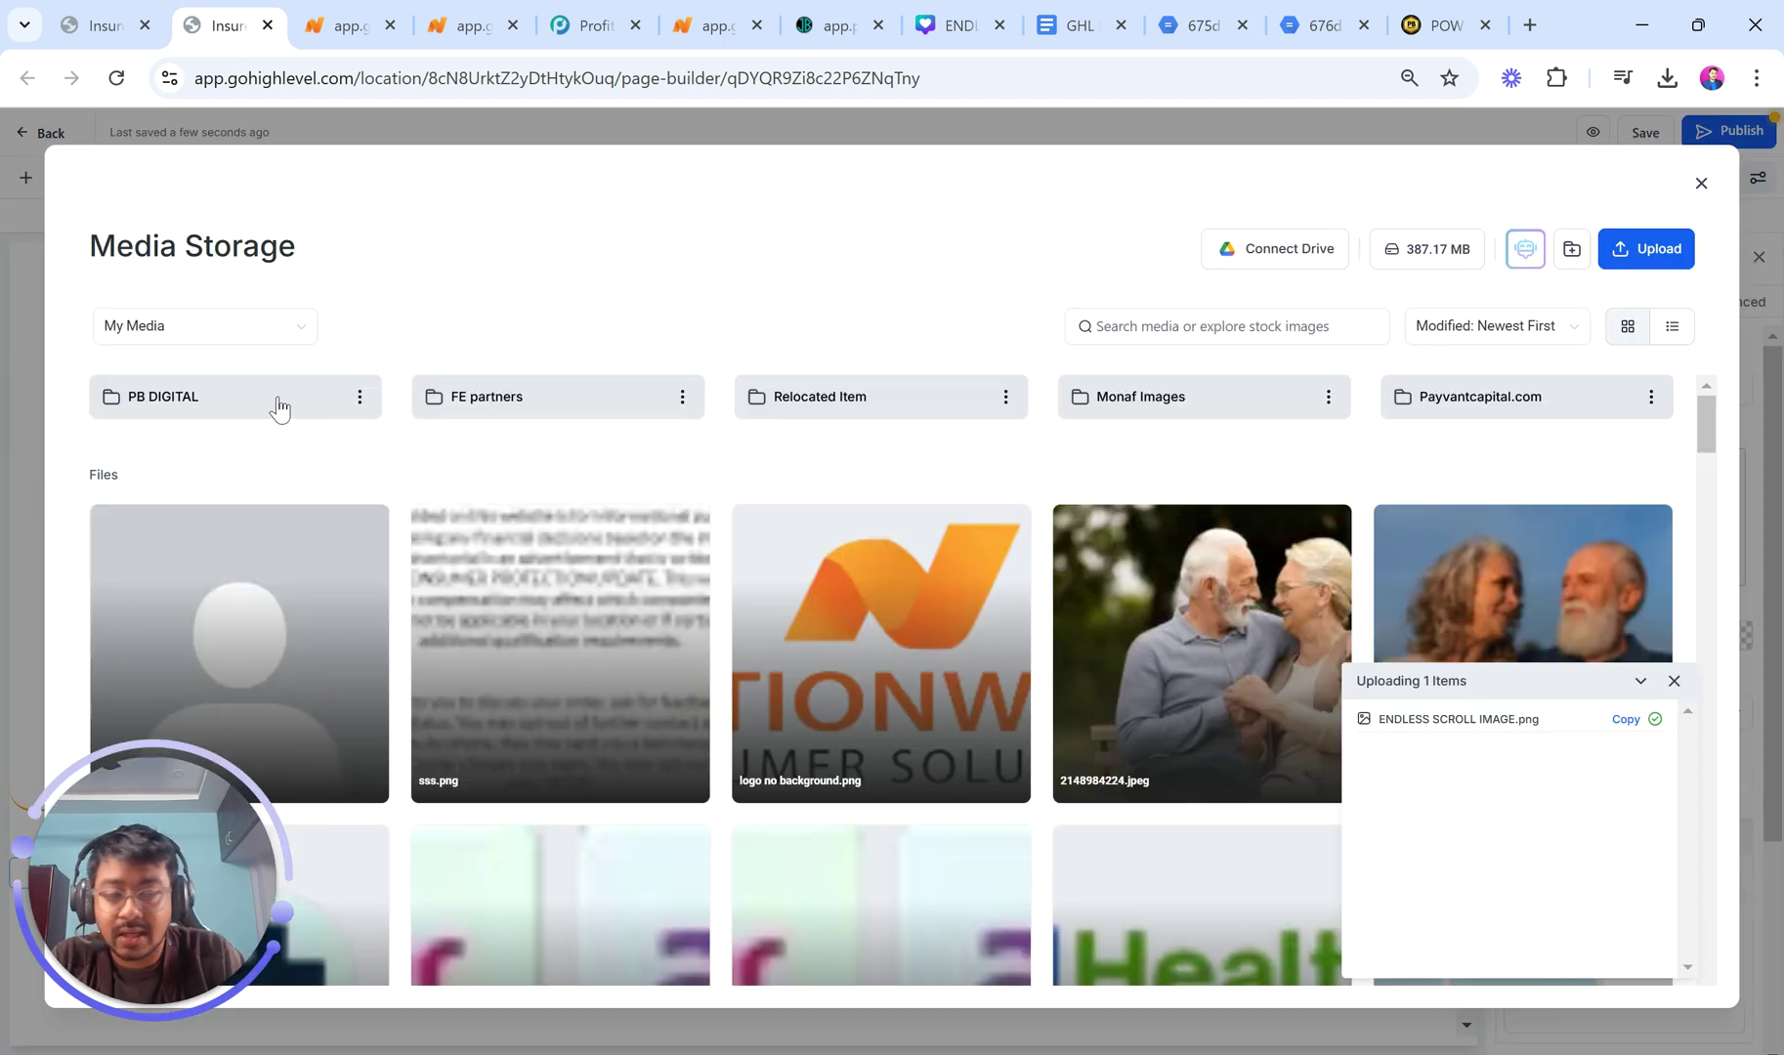
pyautogui.click(166, 408)
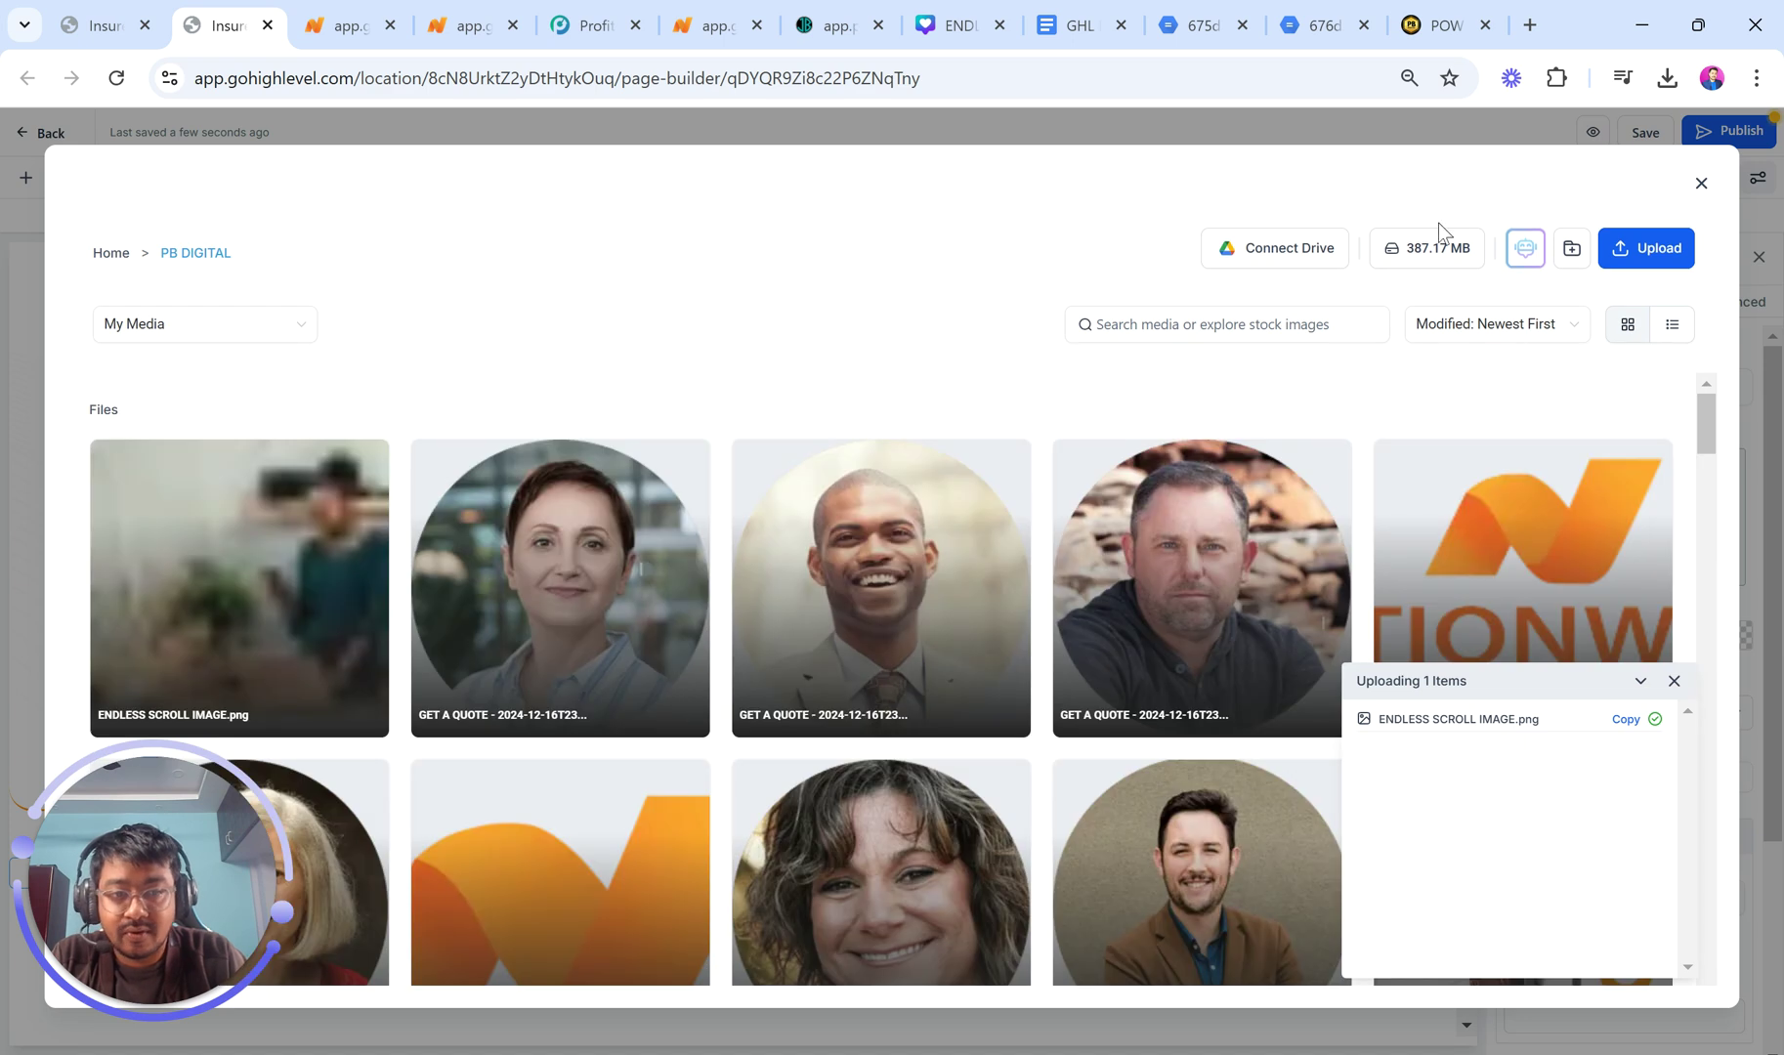
pyautogui.click(1643, 252)
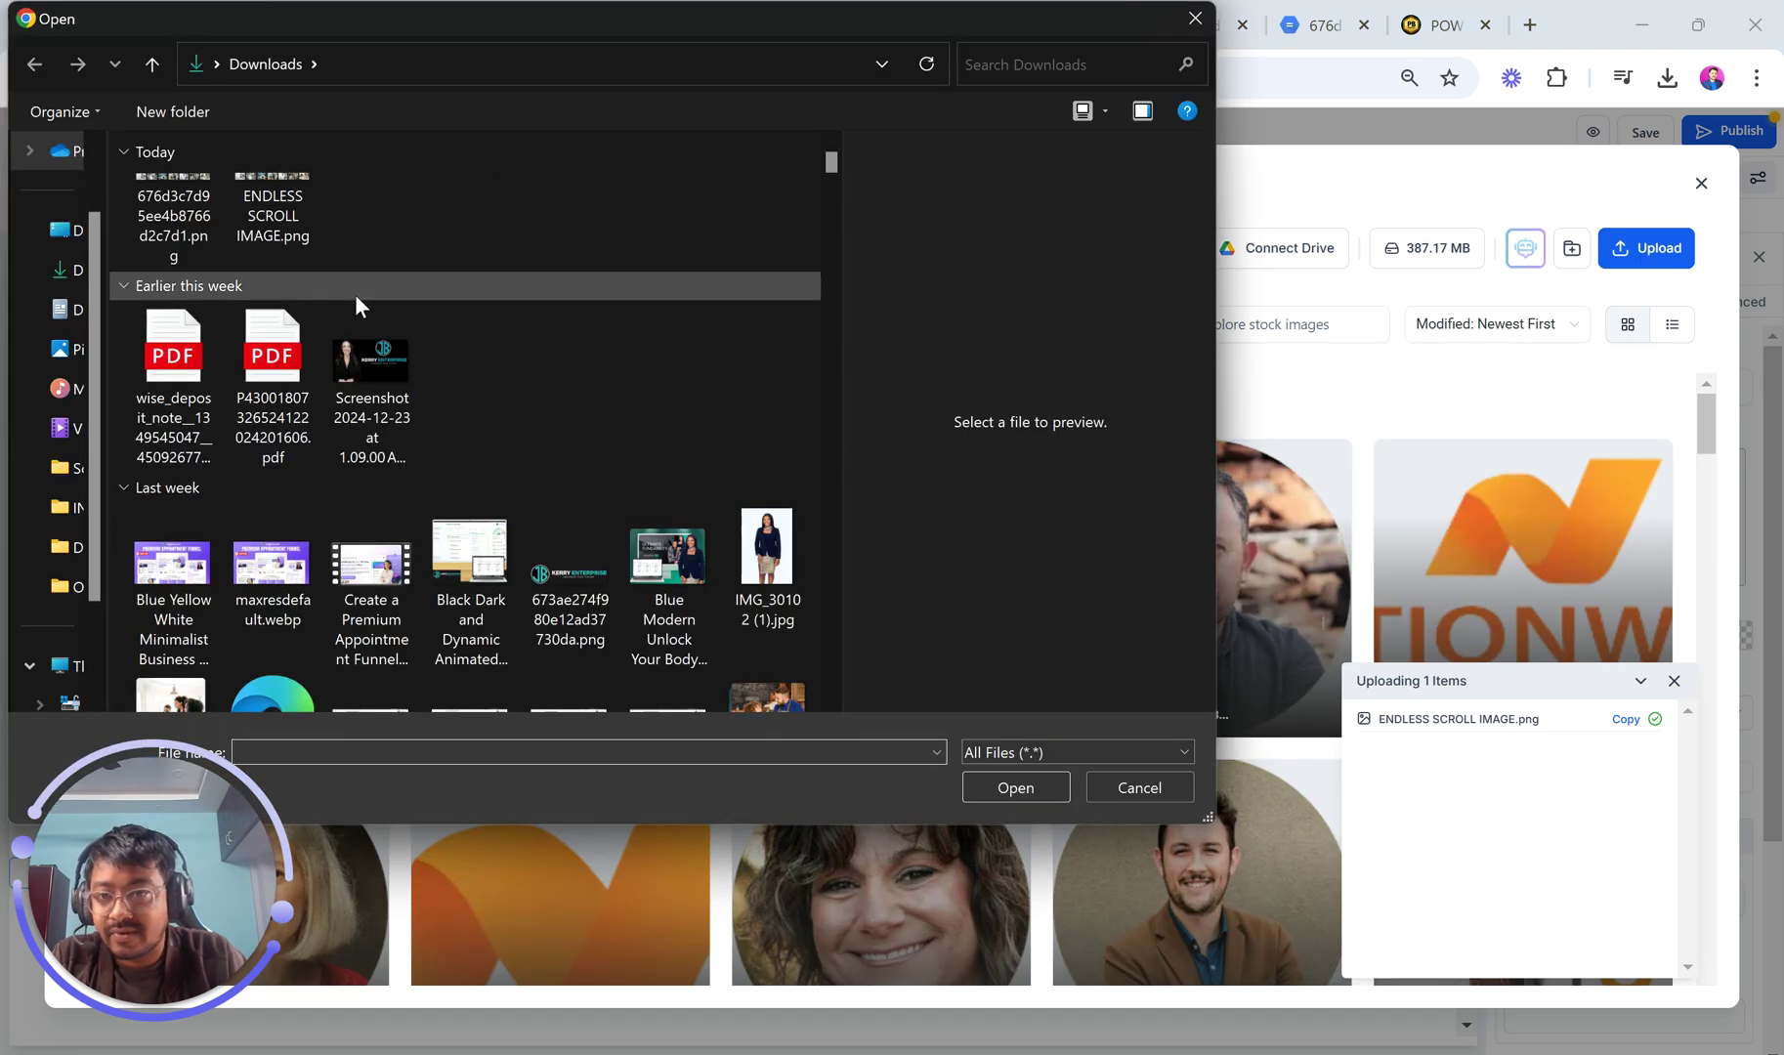
pyautogui.doubleClick(163, 191)
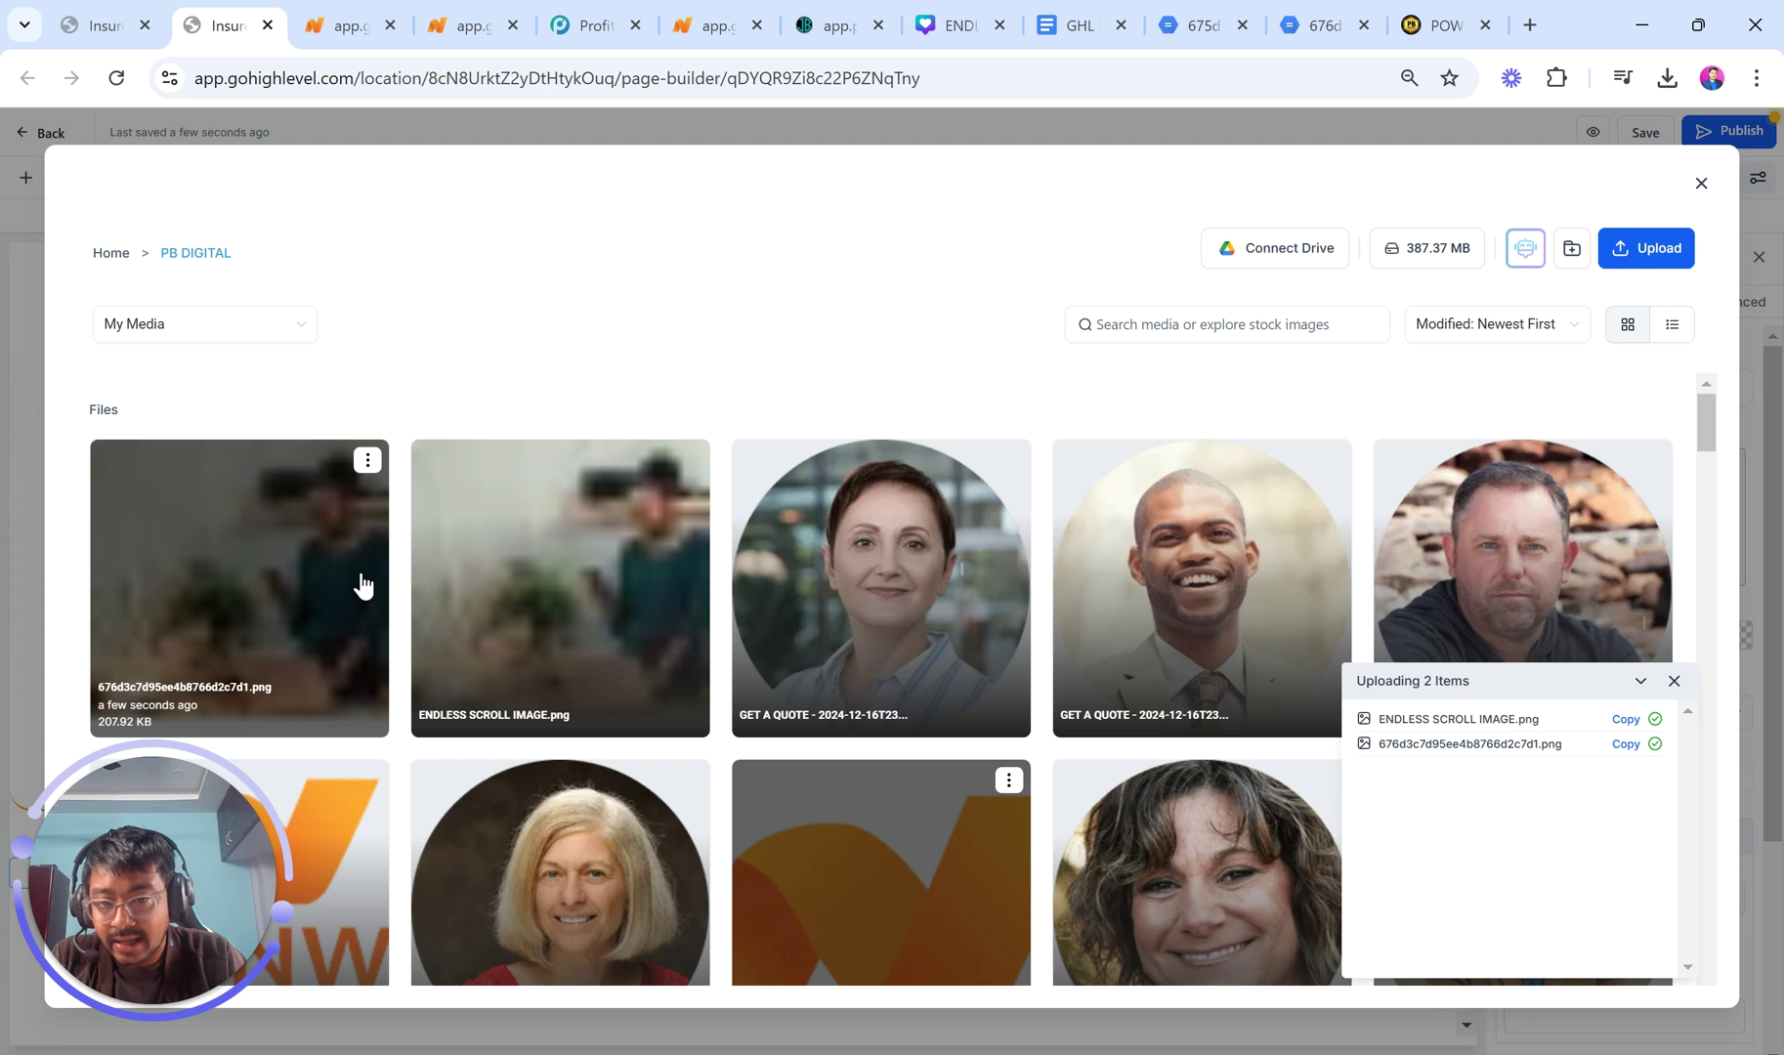
# Copy the uploaded image's link via Get Link and close Media Storage.
pyautogui.click(368, 463)
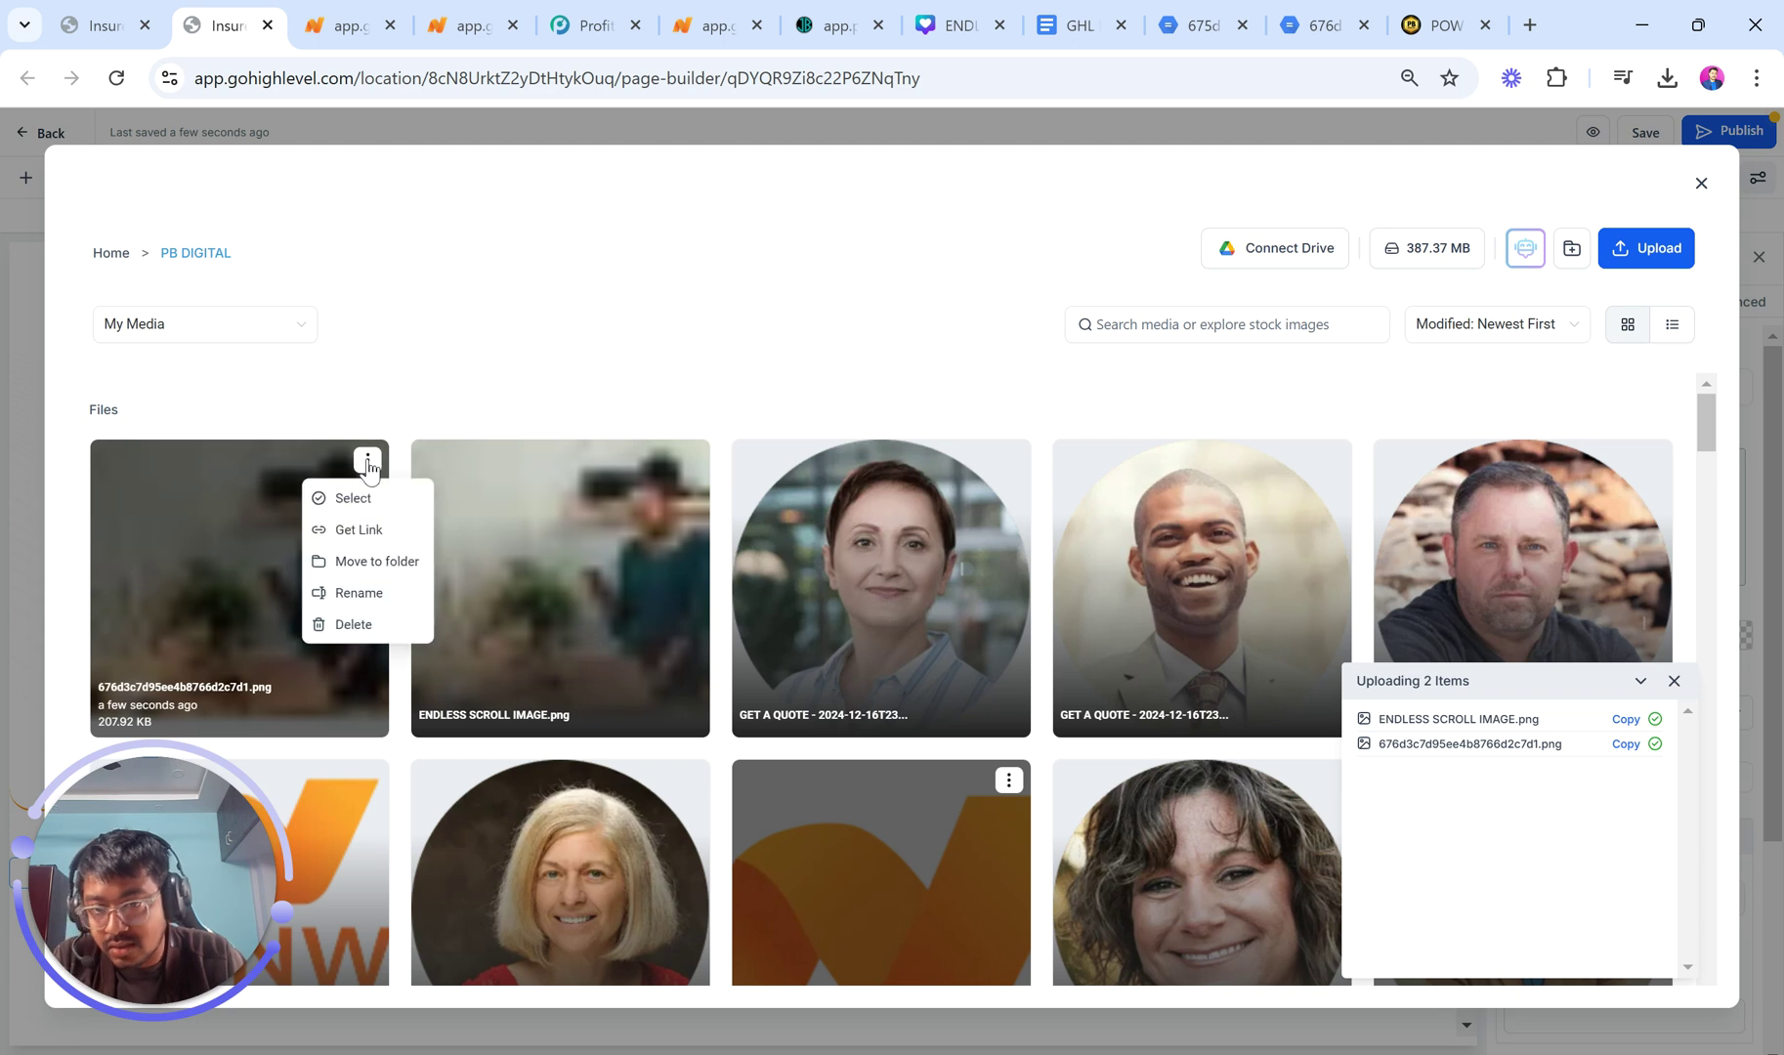
pyautogui.click(367, 536)
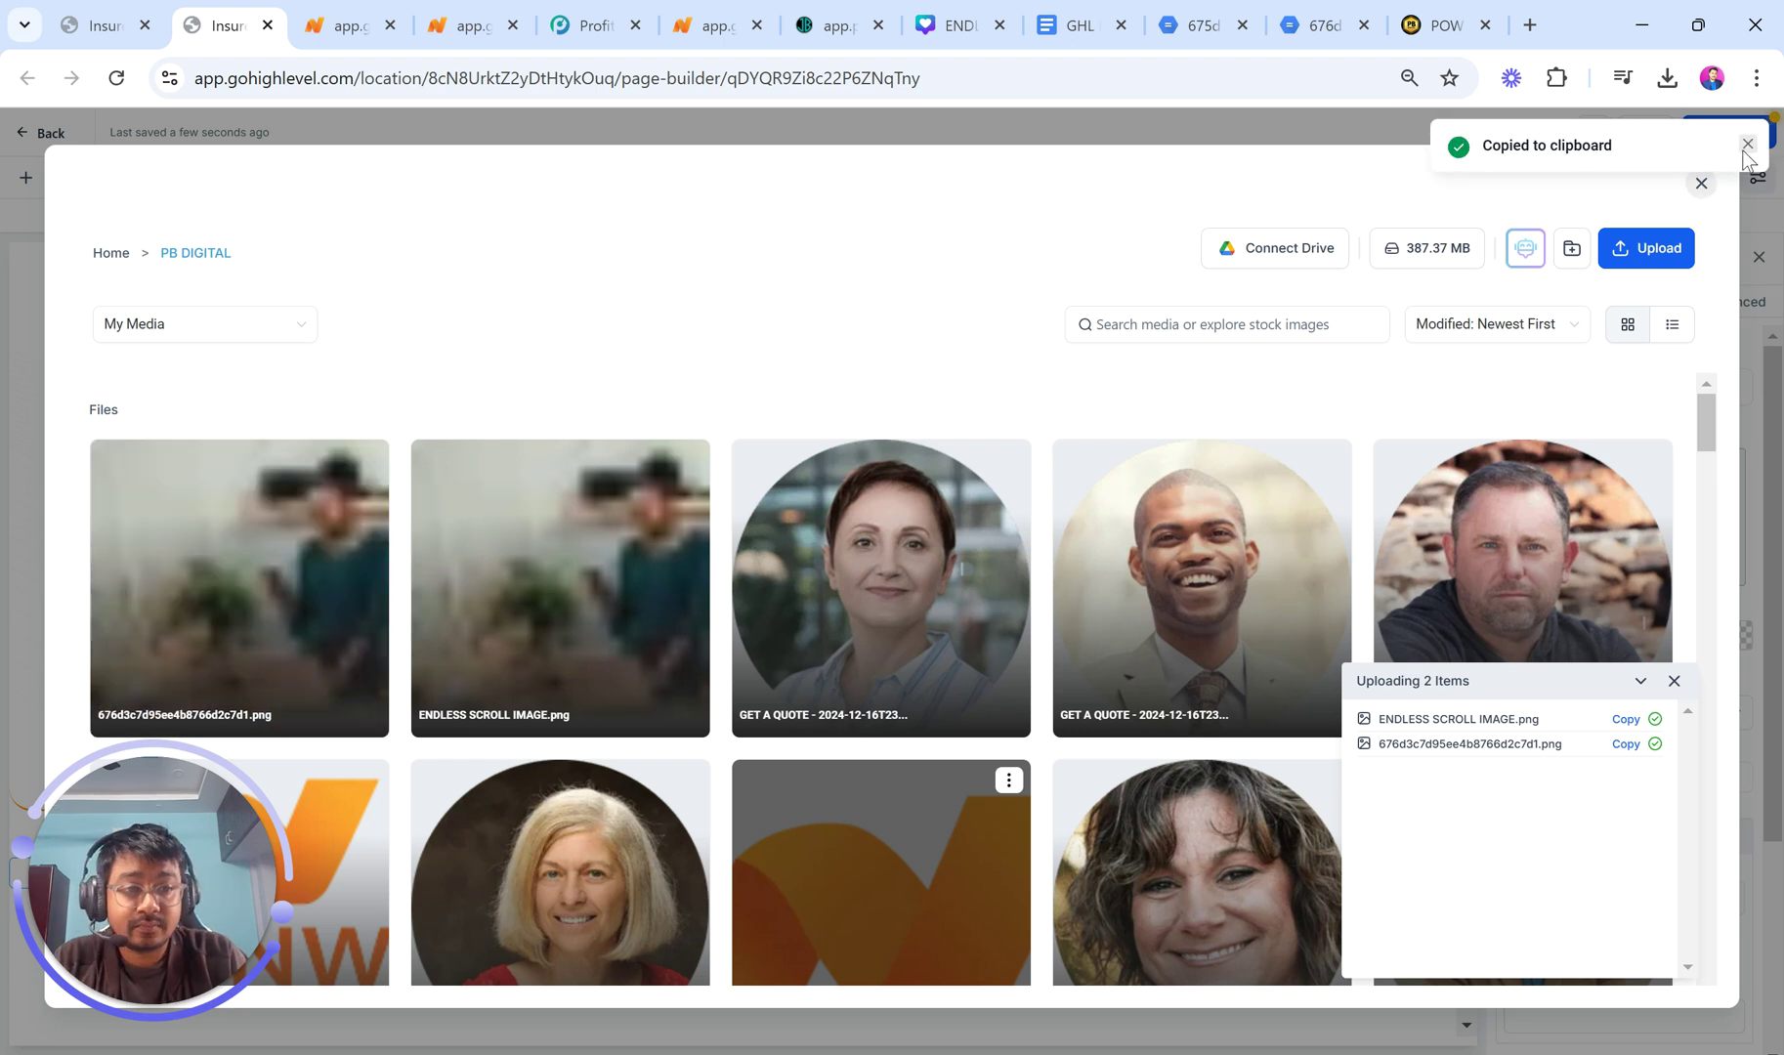
pyautogui.click(1747, 144)
pyautogui.click(1702, 182)
# Select the Custom HTML/Javascript block and open its code editor.
pyautogui.scroll(-2, 1144, 444)
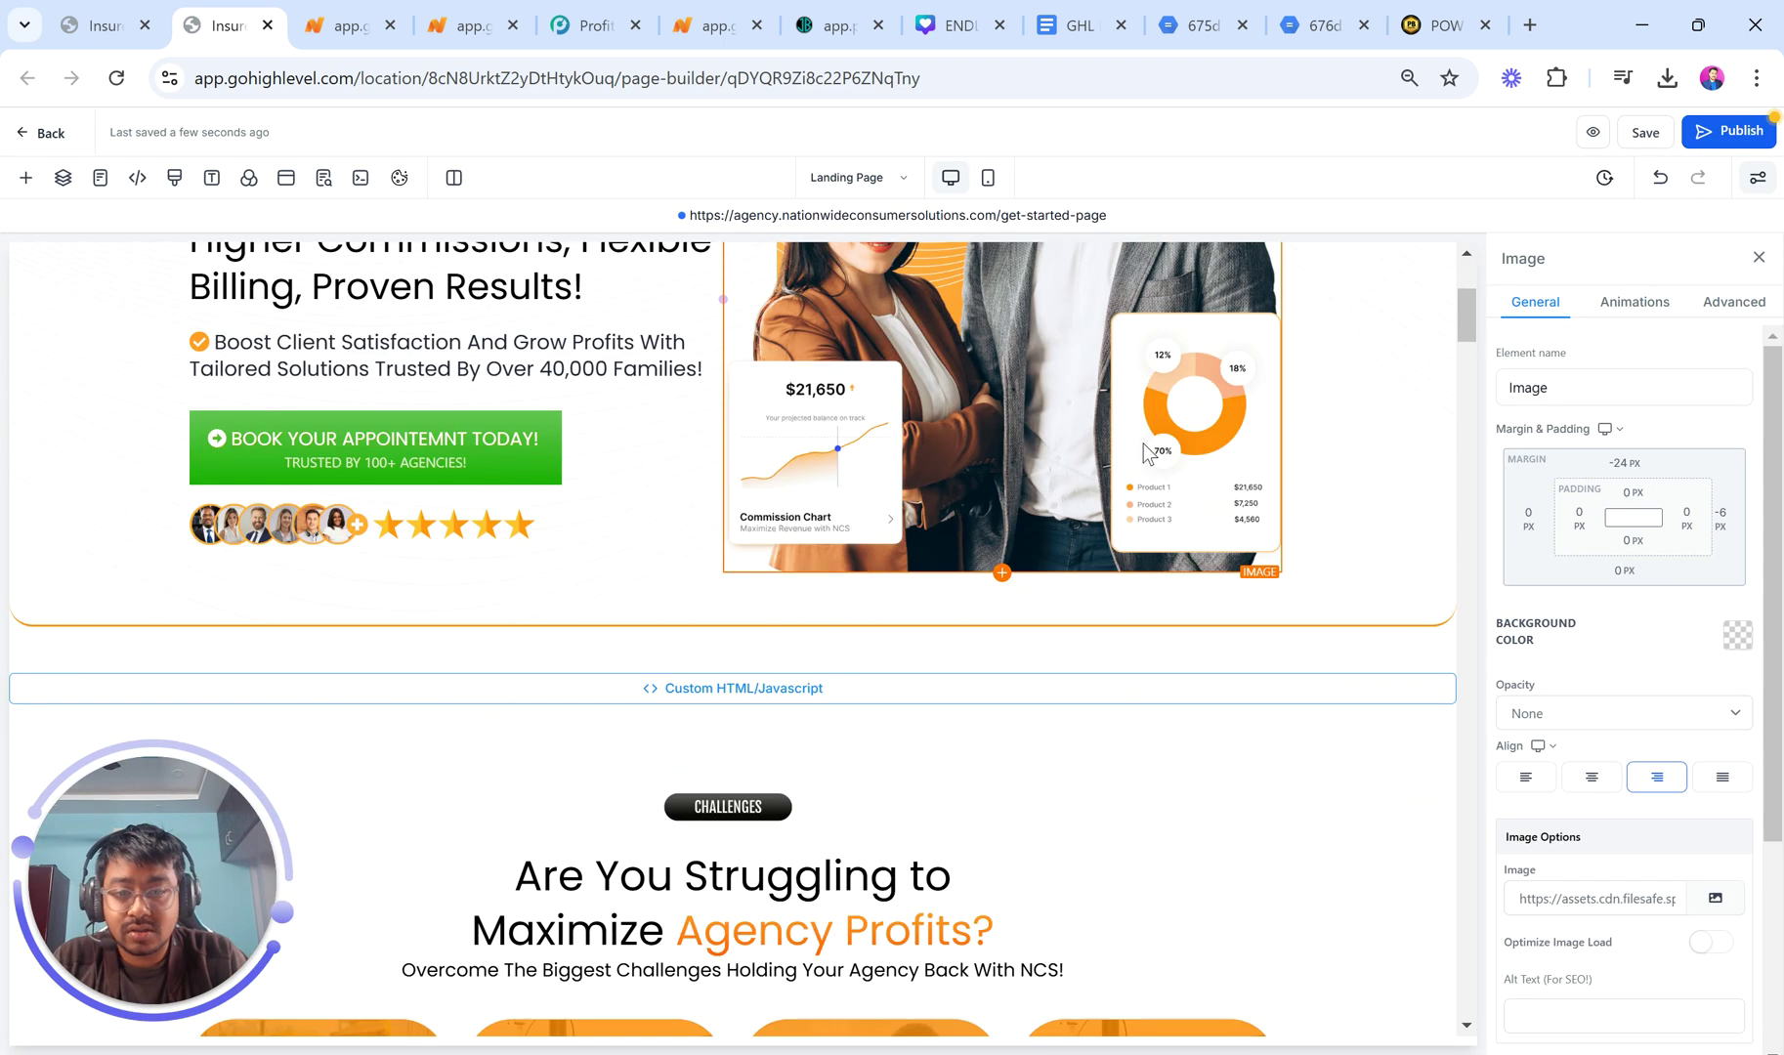
pyautogui.scroll(2, 1058, 480)
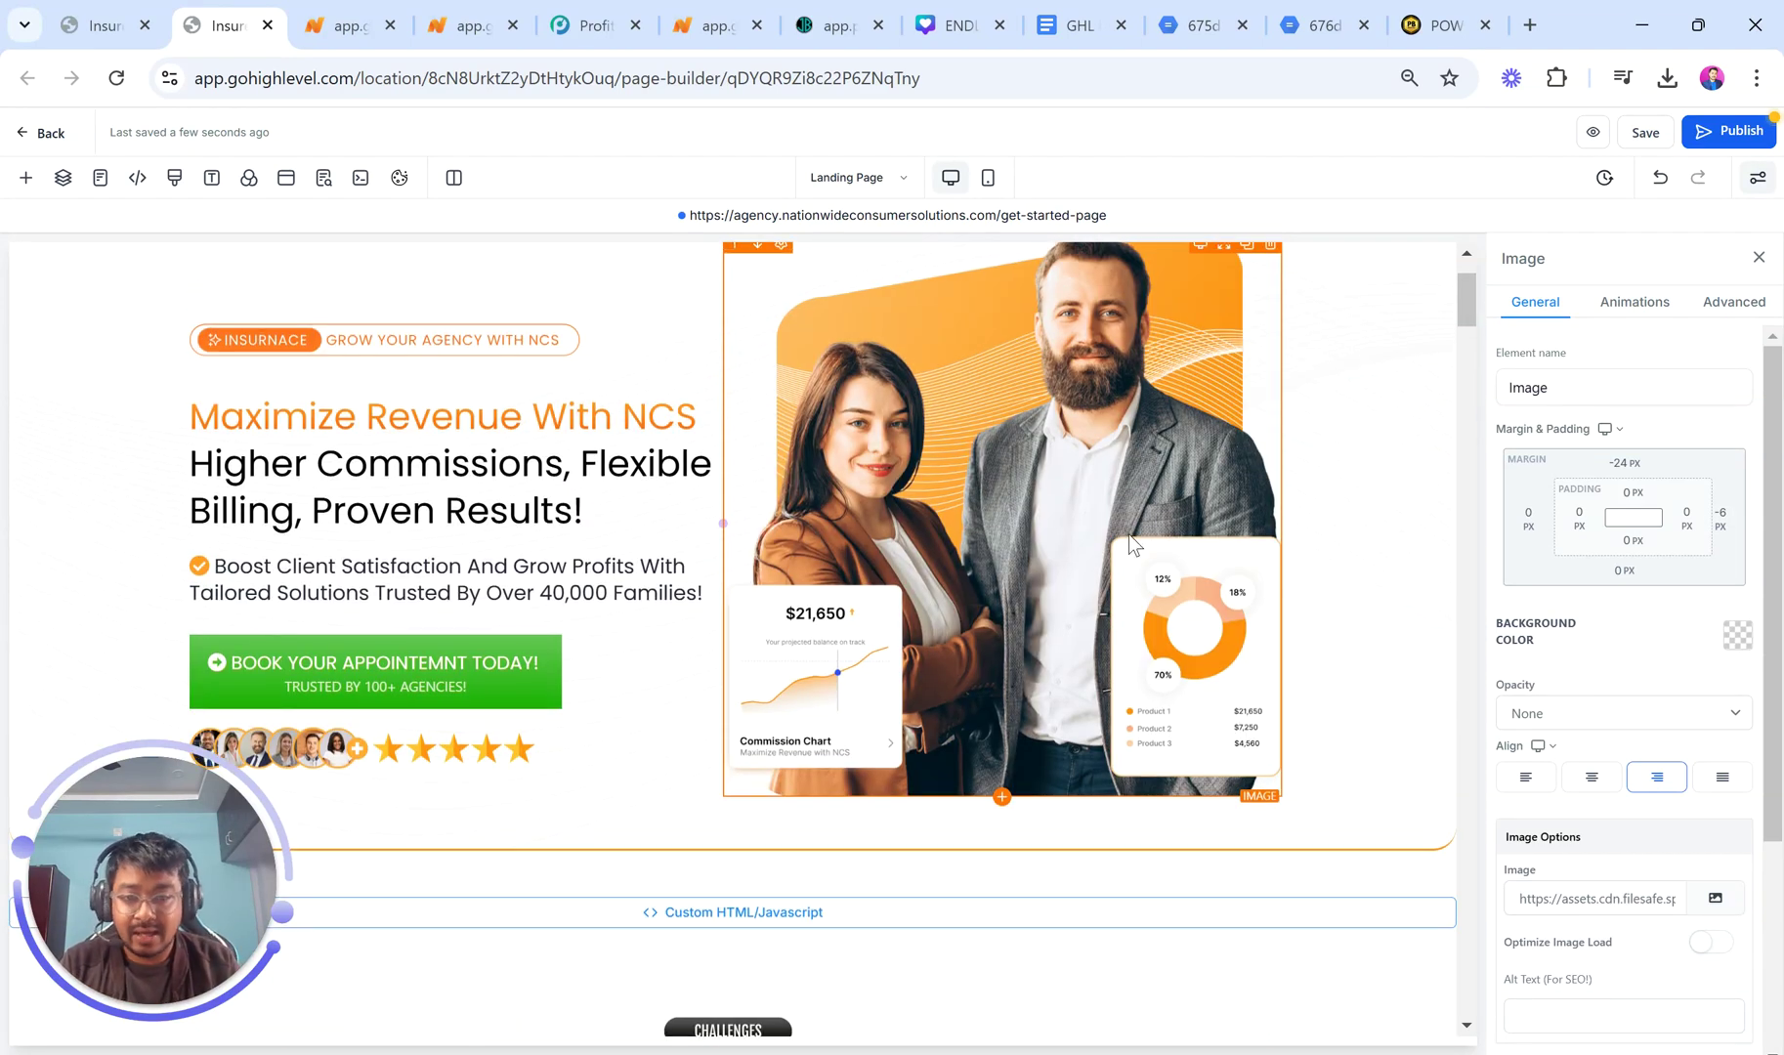
pyautogui.scroll(-2, 1130, 533)
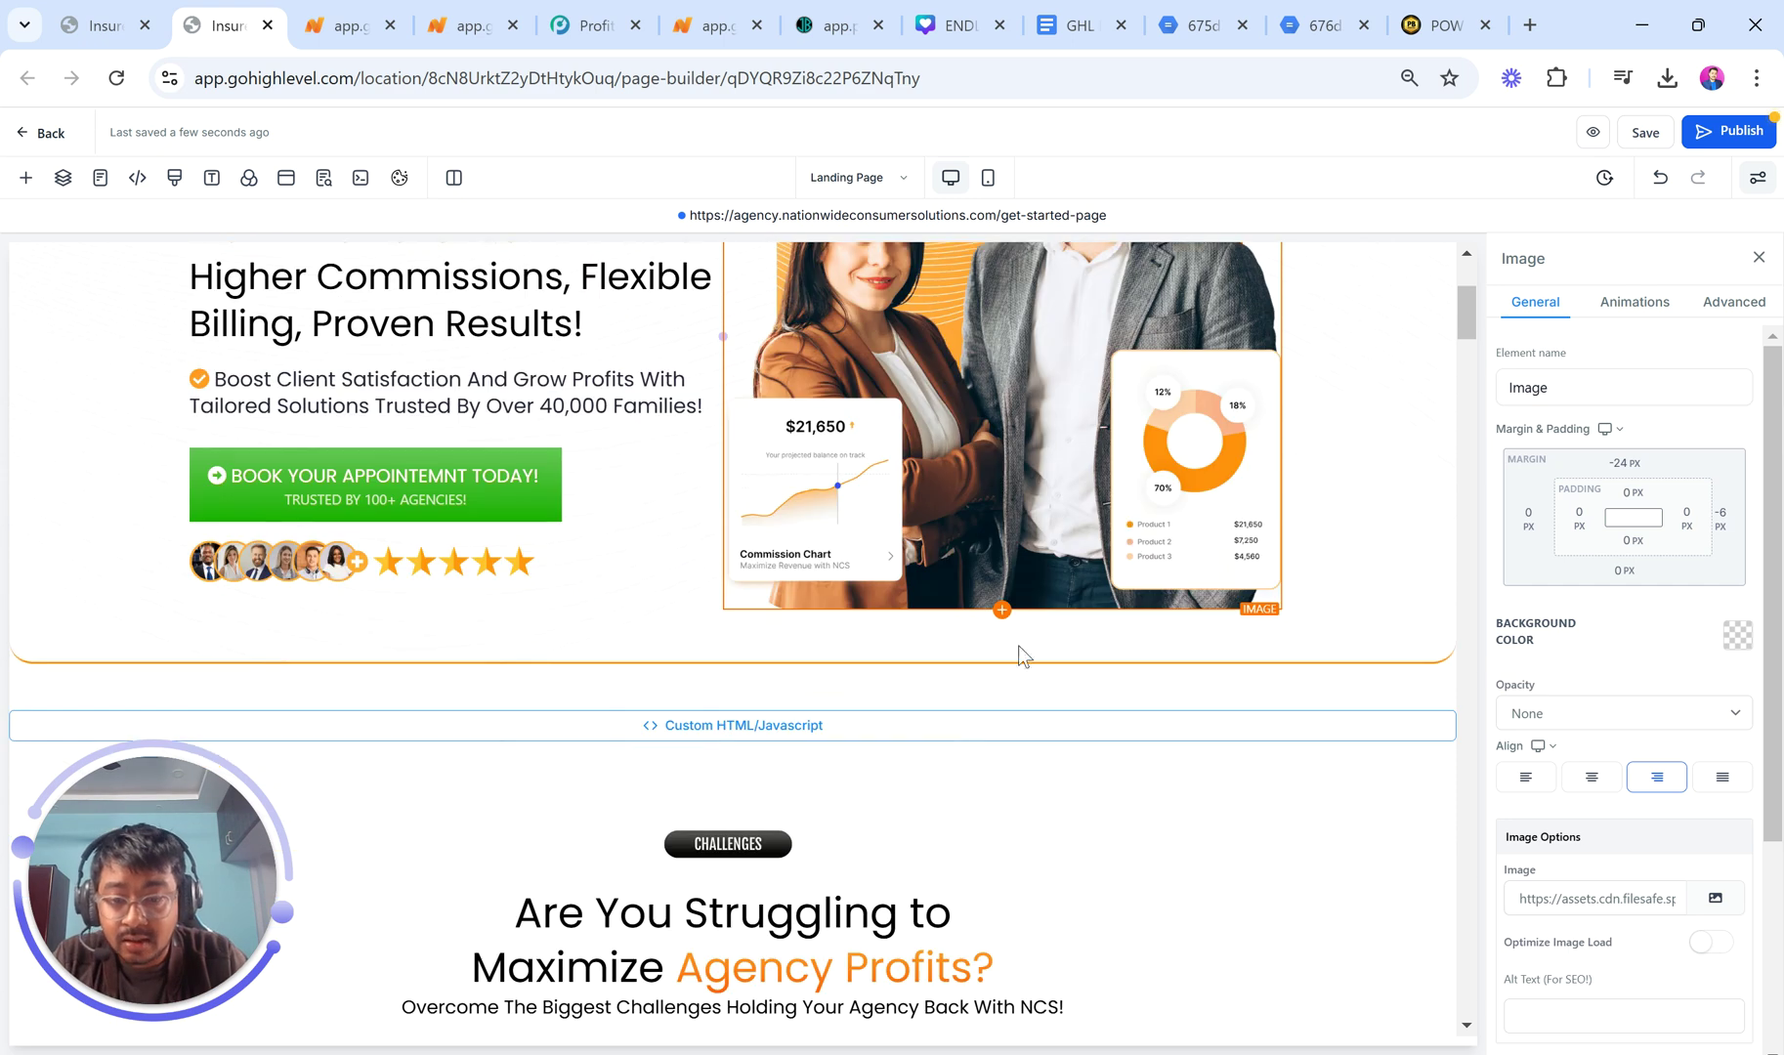
pyautogui.click(772, 728)
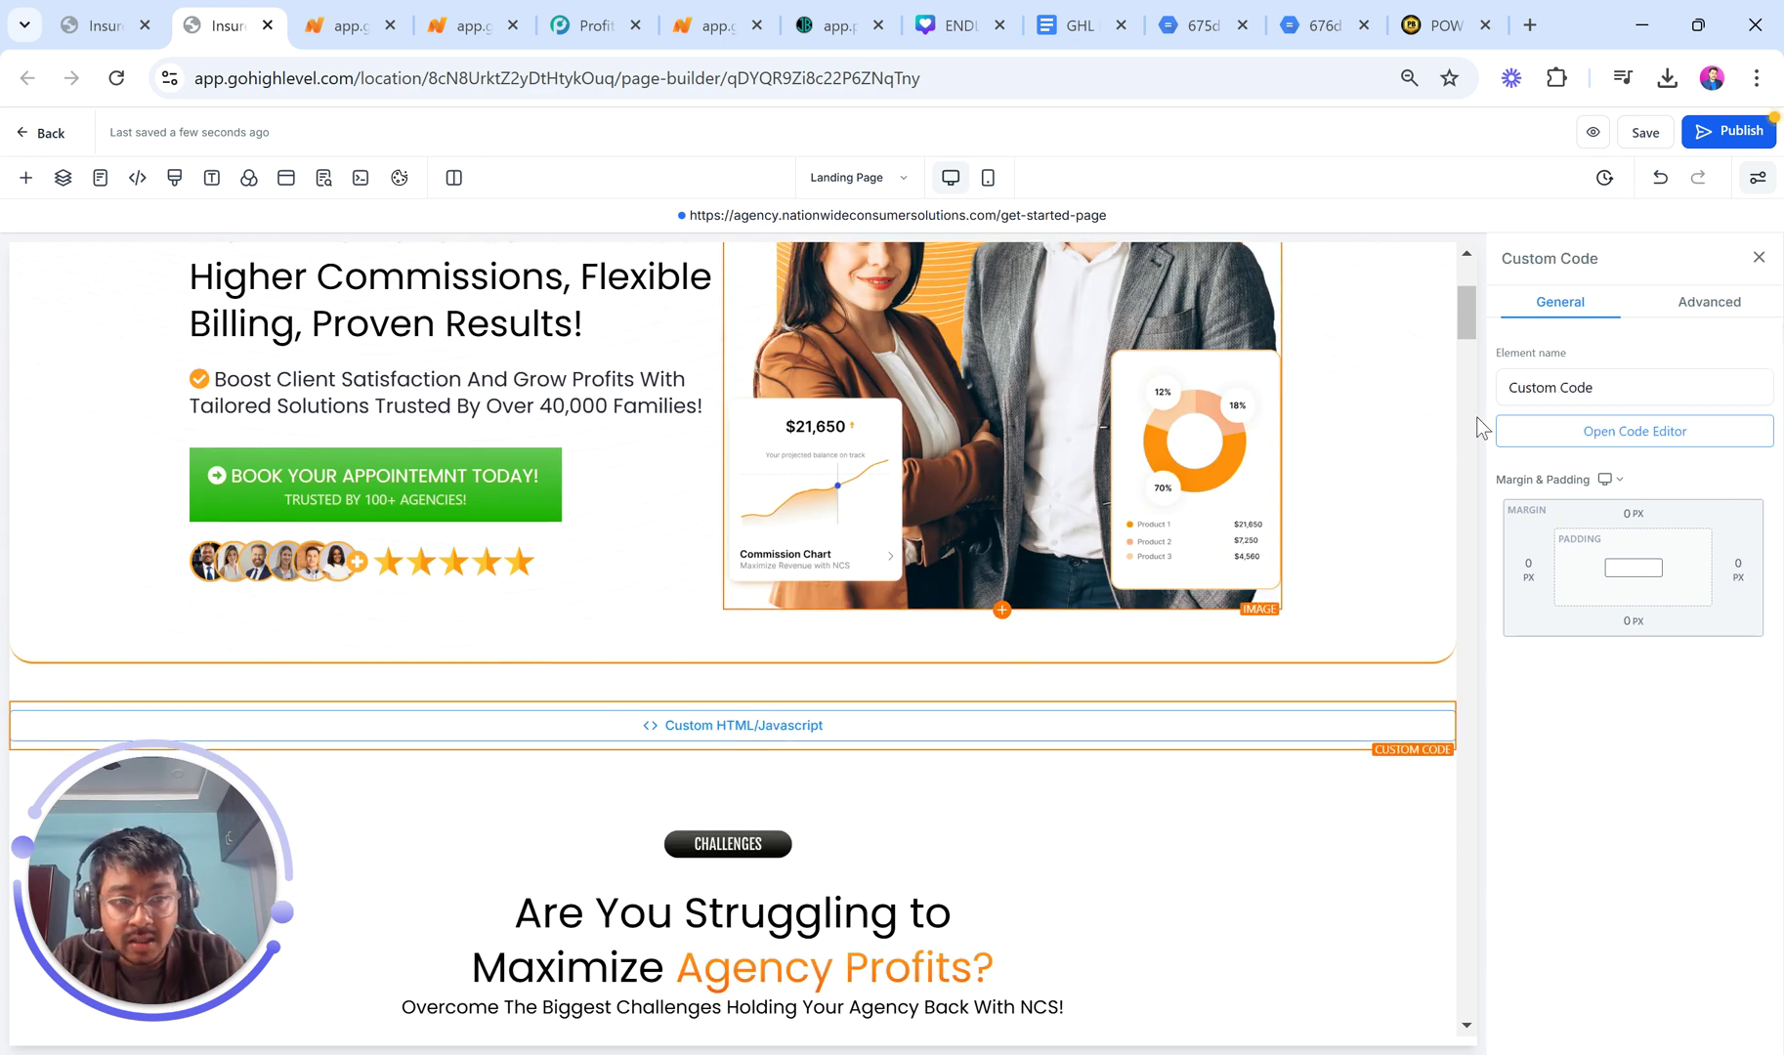
pyautogui.click(1607, 431)
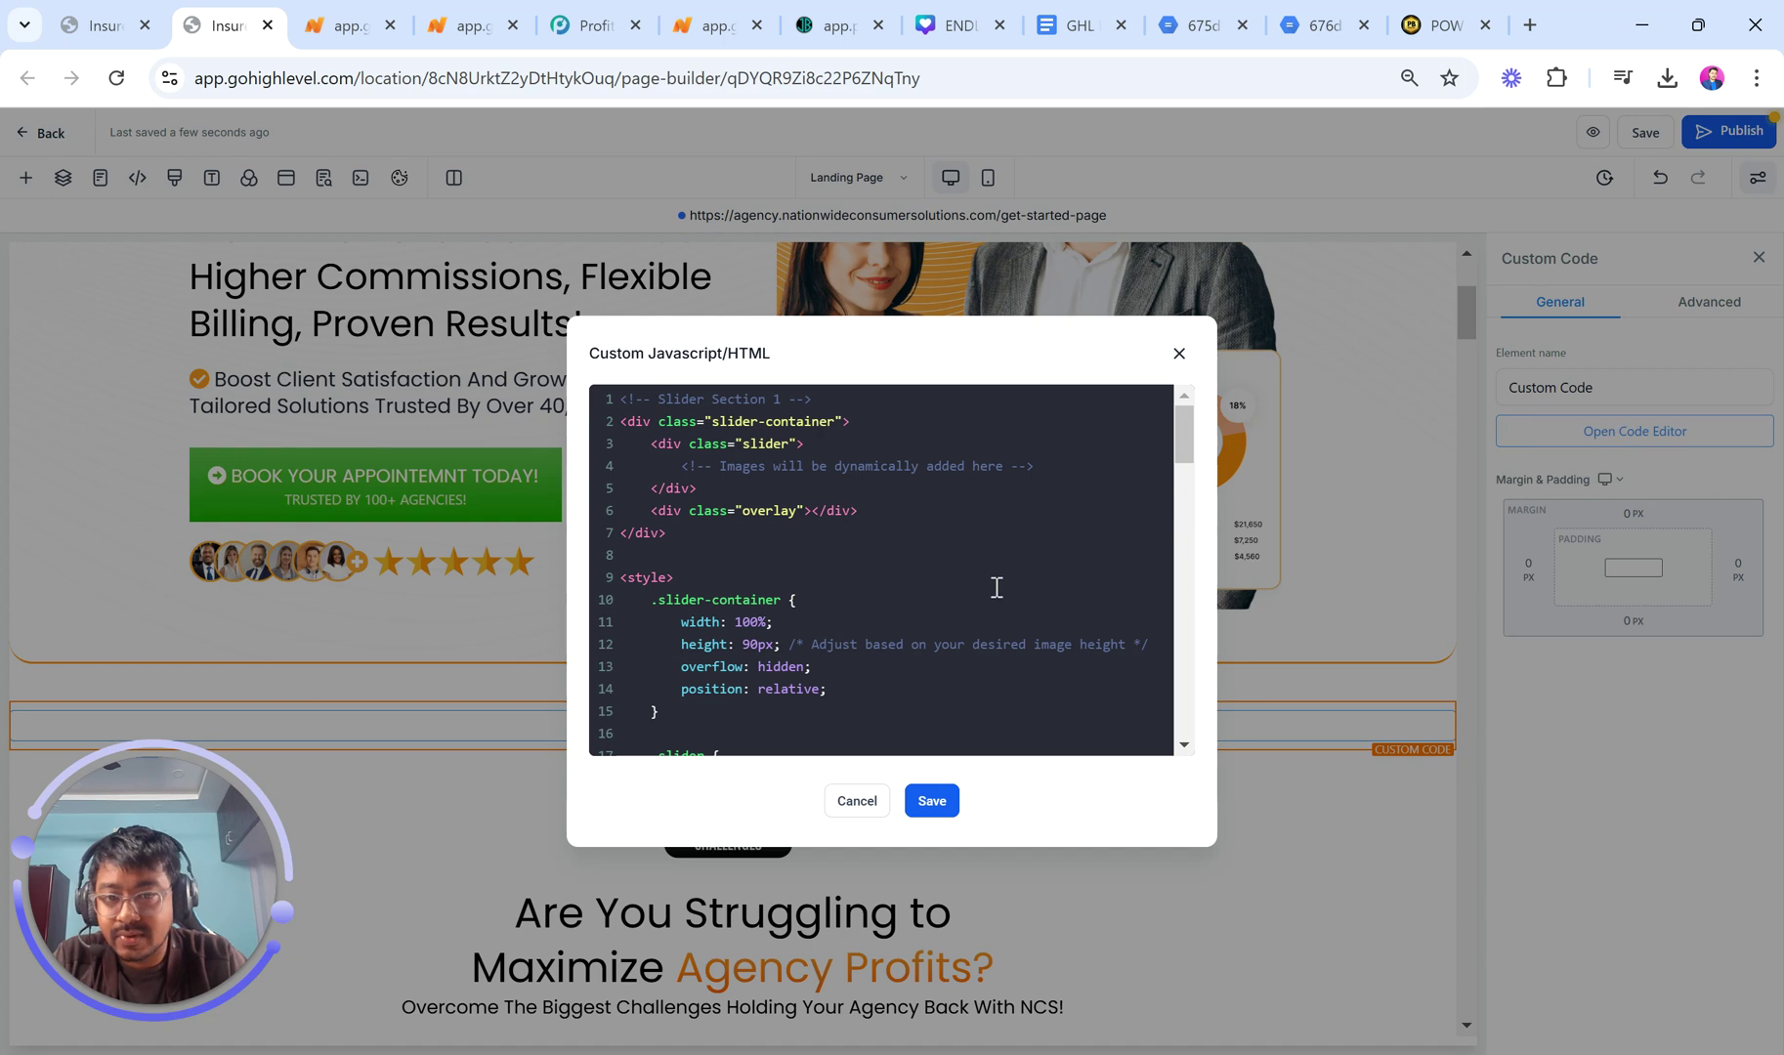
# Locate and mark the old line 41 image URL, 675d7a4aea029adc73a21a6e.png, for replacement.
pyautogui.scroll(-8, 997, 588)
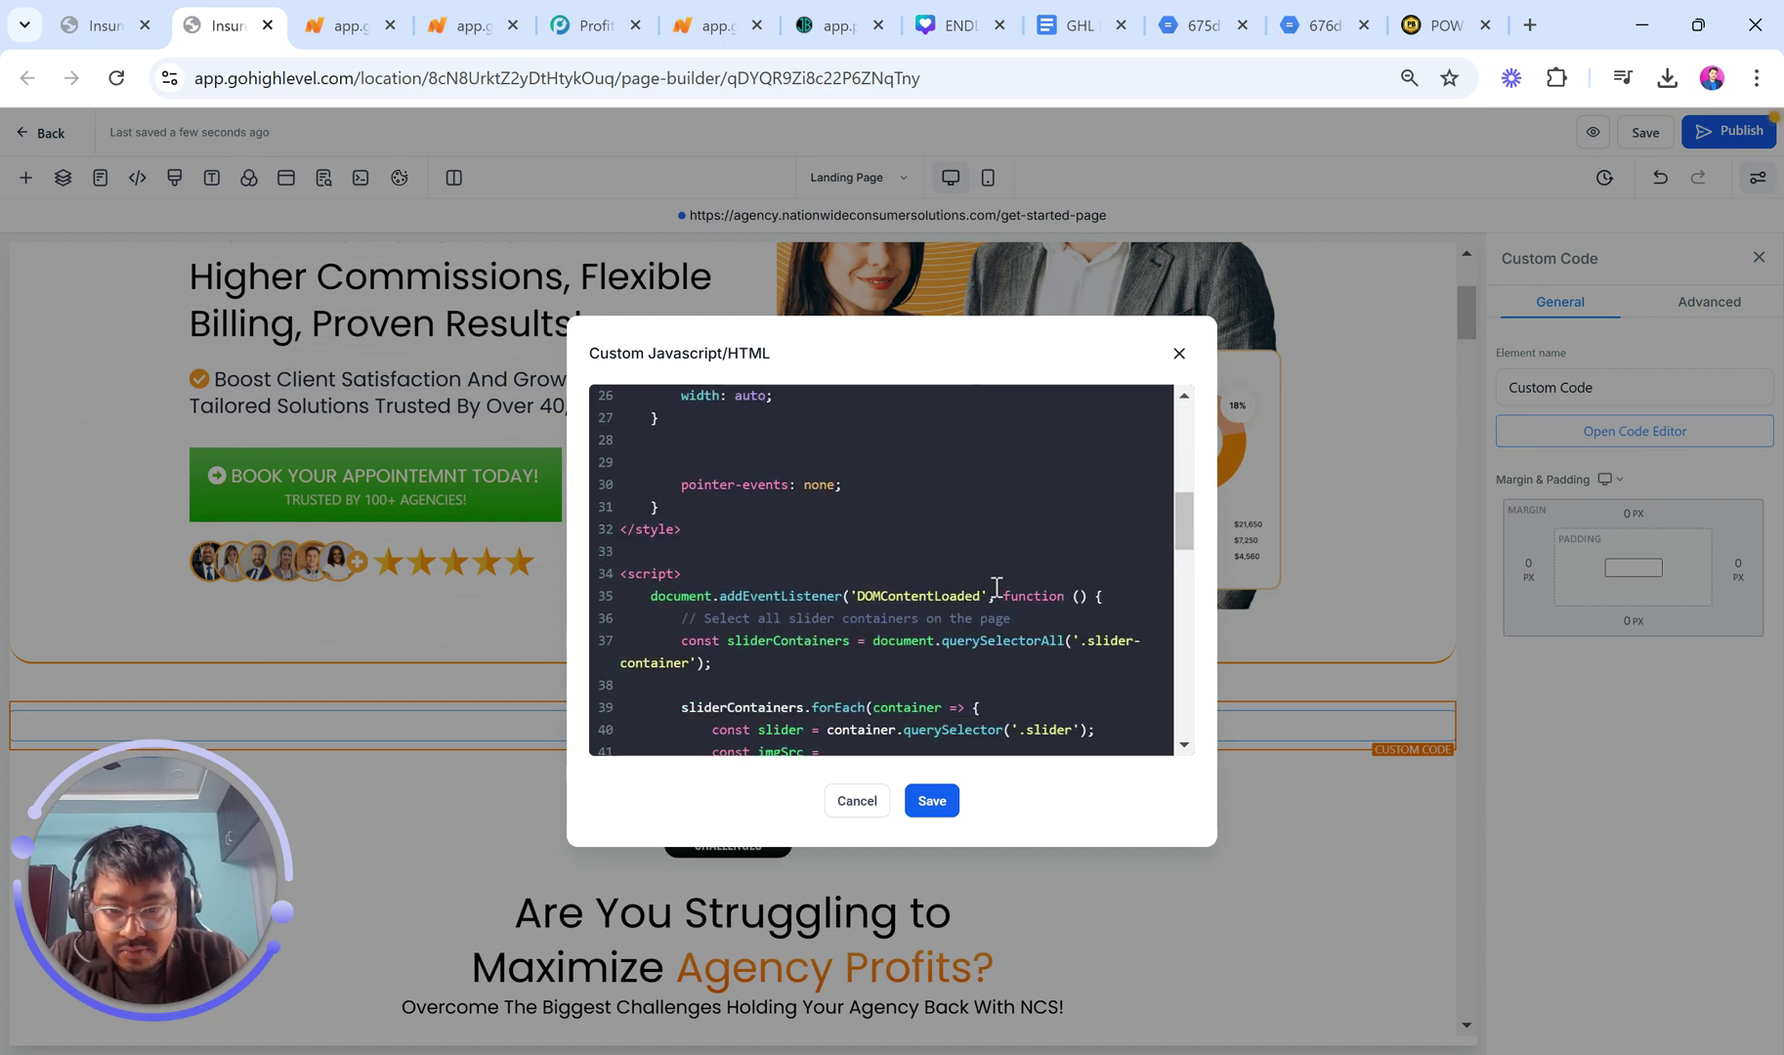
pyautogui.scroll(-2, 996, 587)
pyautogui.scroll(1, 939, 569)
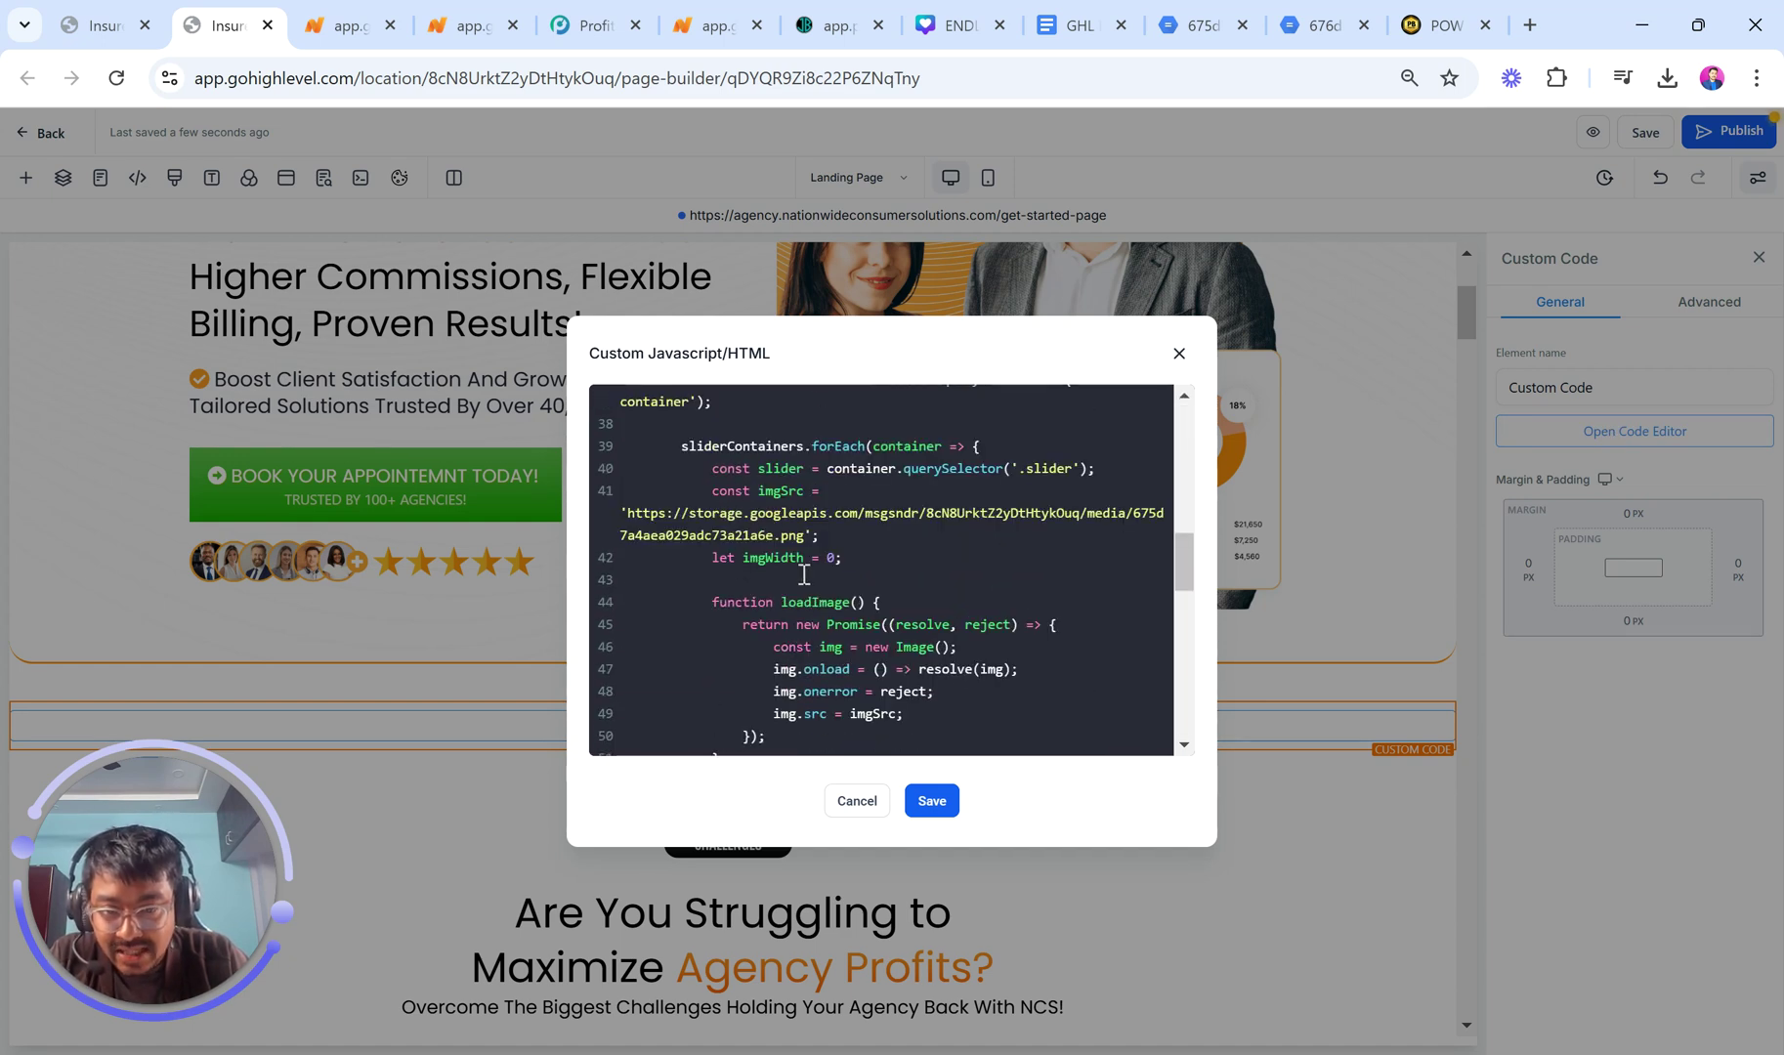
pyautogui.moveTo(806, 537); pyautogui.dragTo(626, 515)
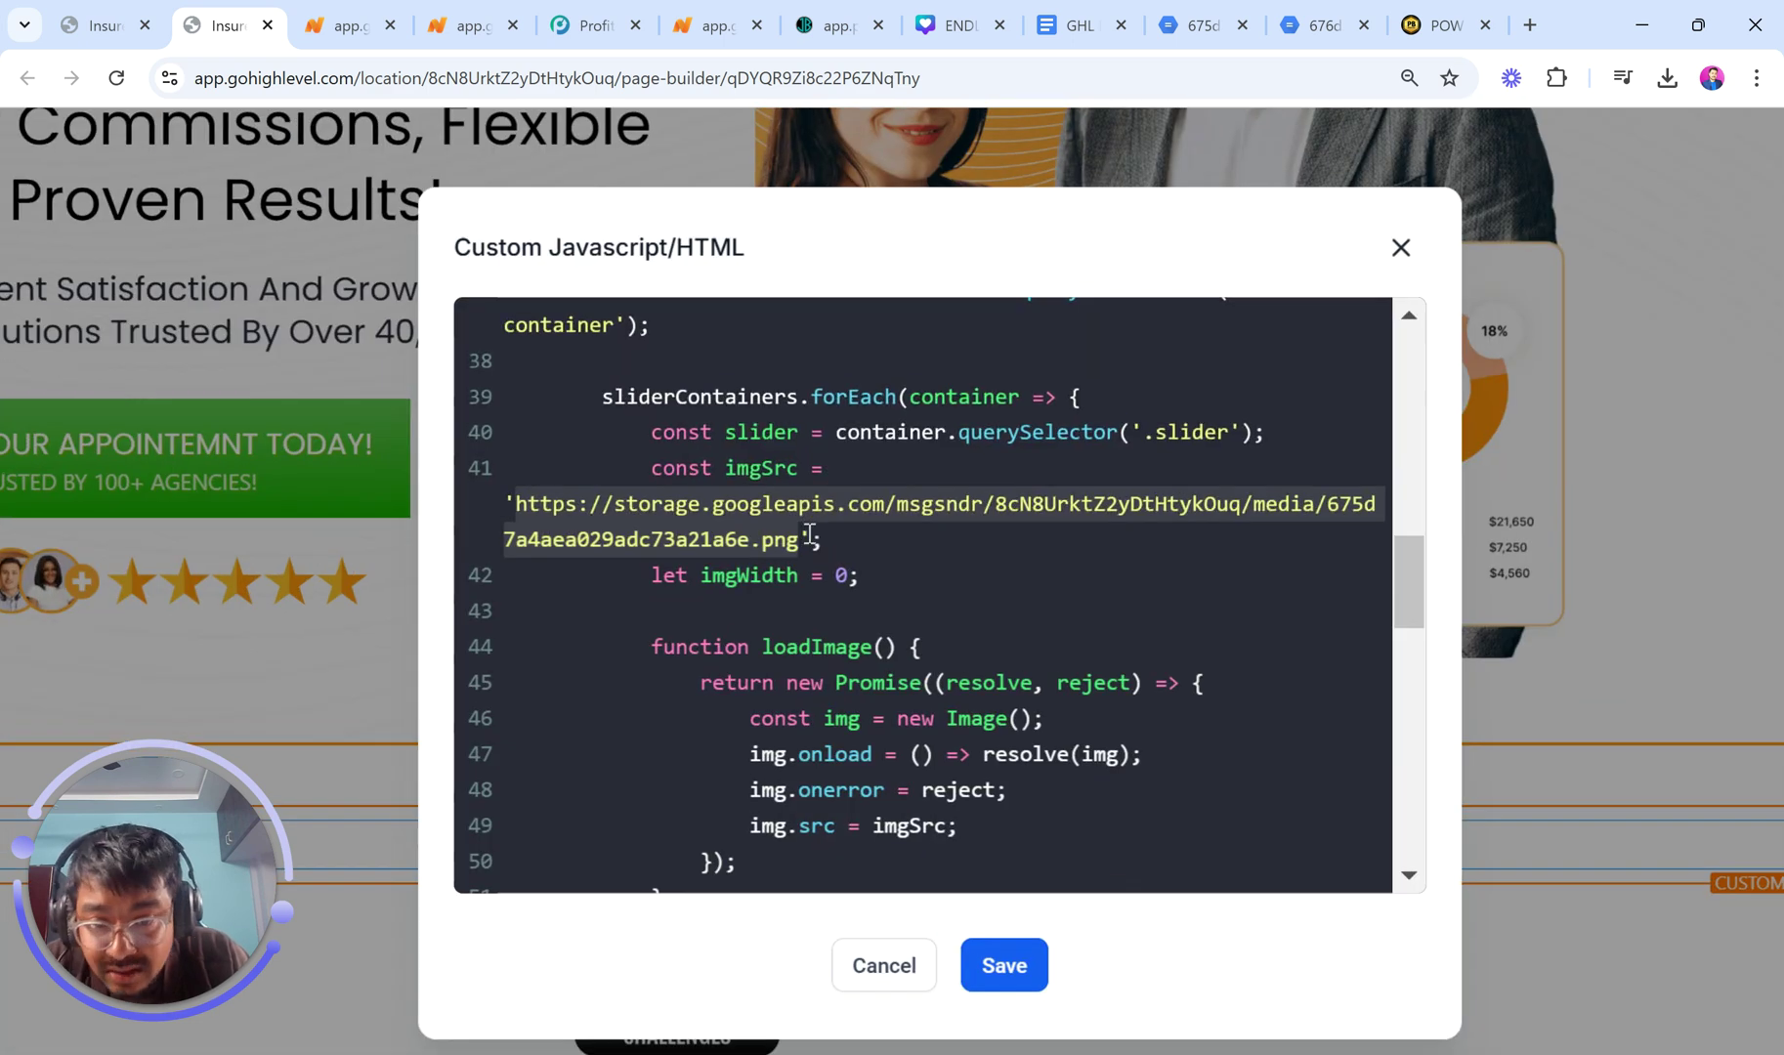
pyautogui.click(814, 531)
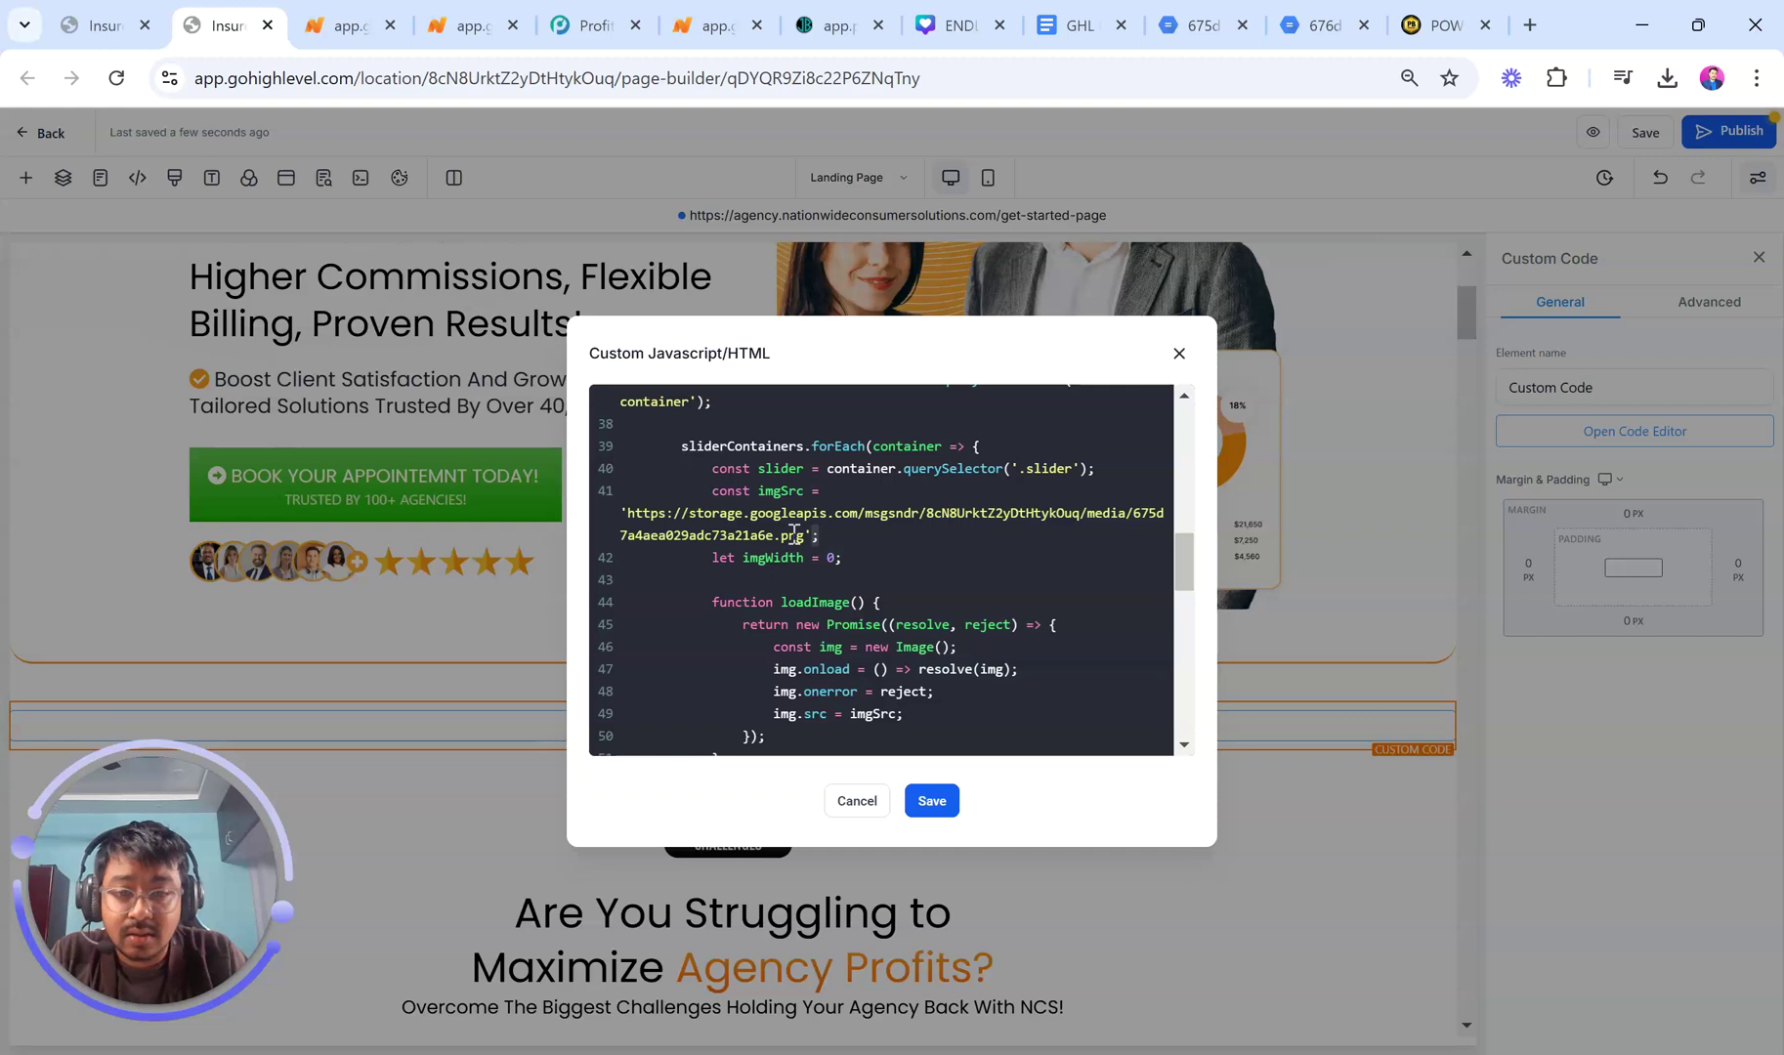
pyautogui.scroll(-1, 783, 541)
pyautogui.scroll(1, 795, 535)
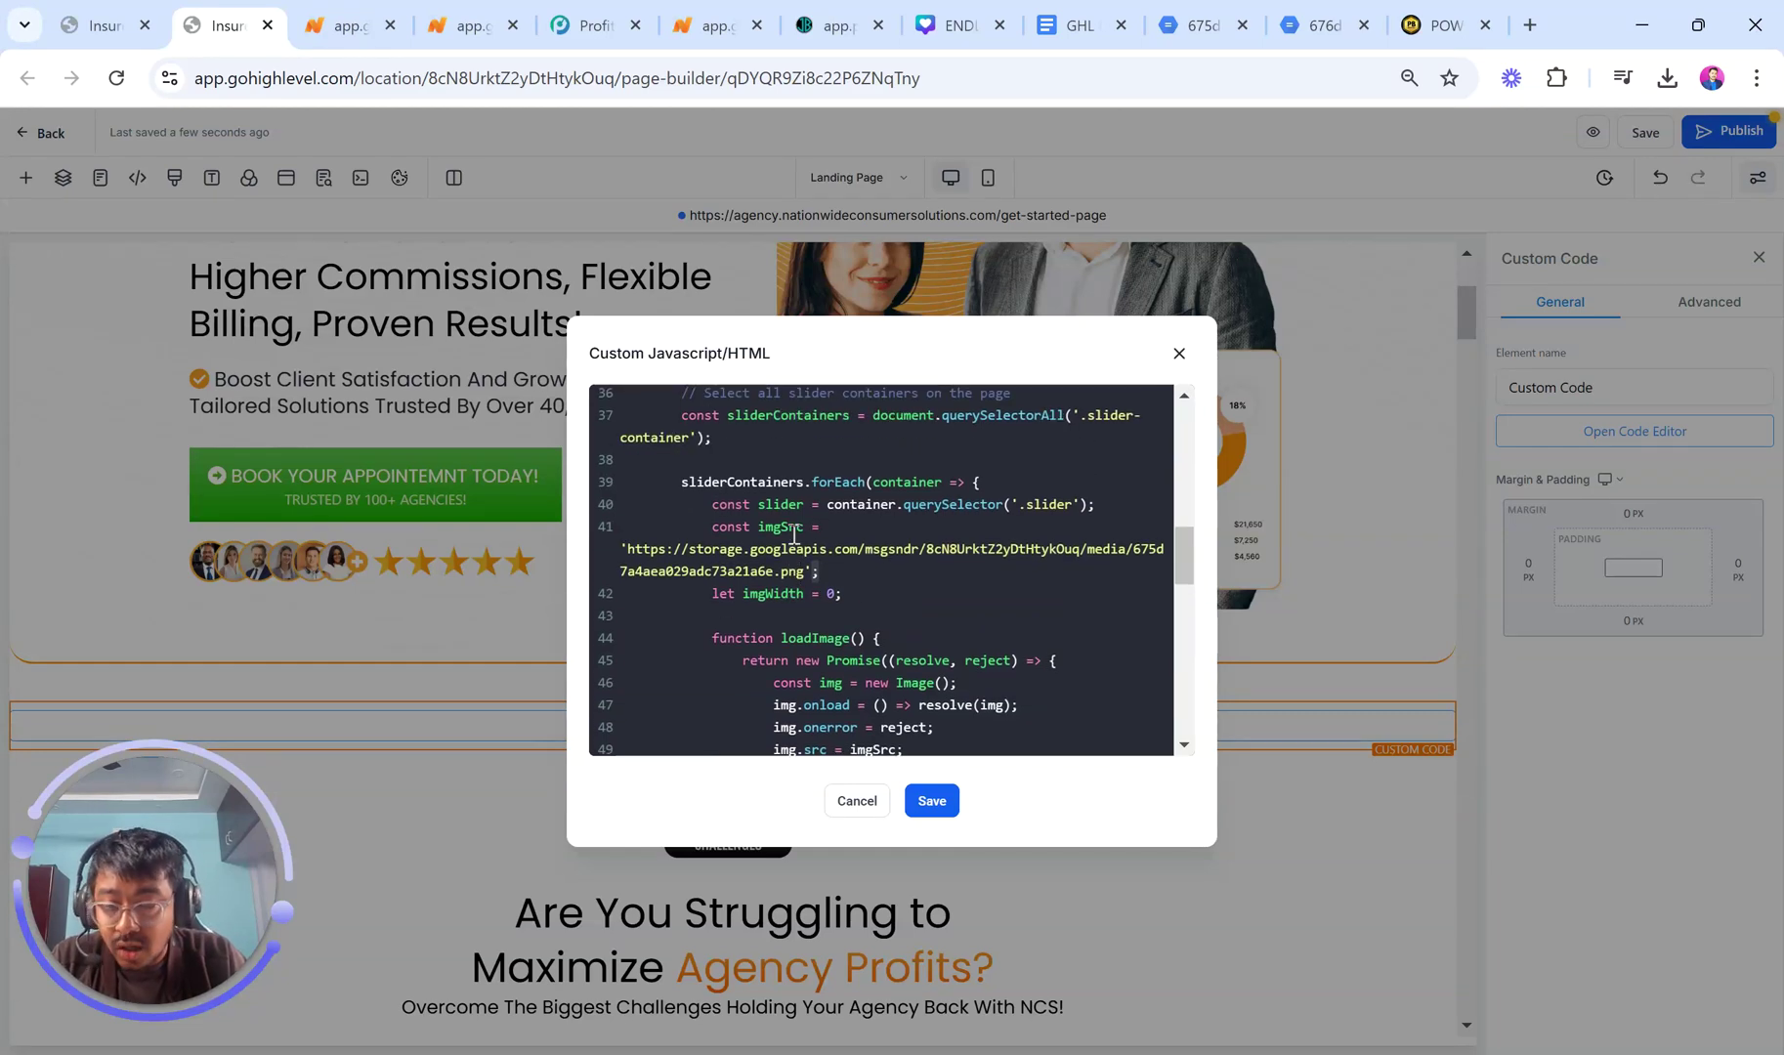
pyautogui.scroll(10, 794, 535)
pyautogui.scroll(-2, 795, 536)
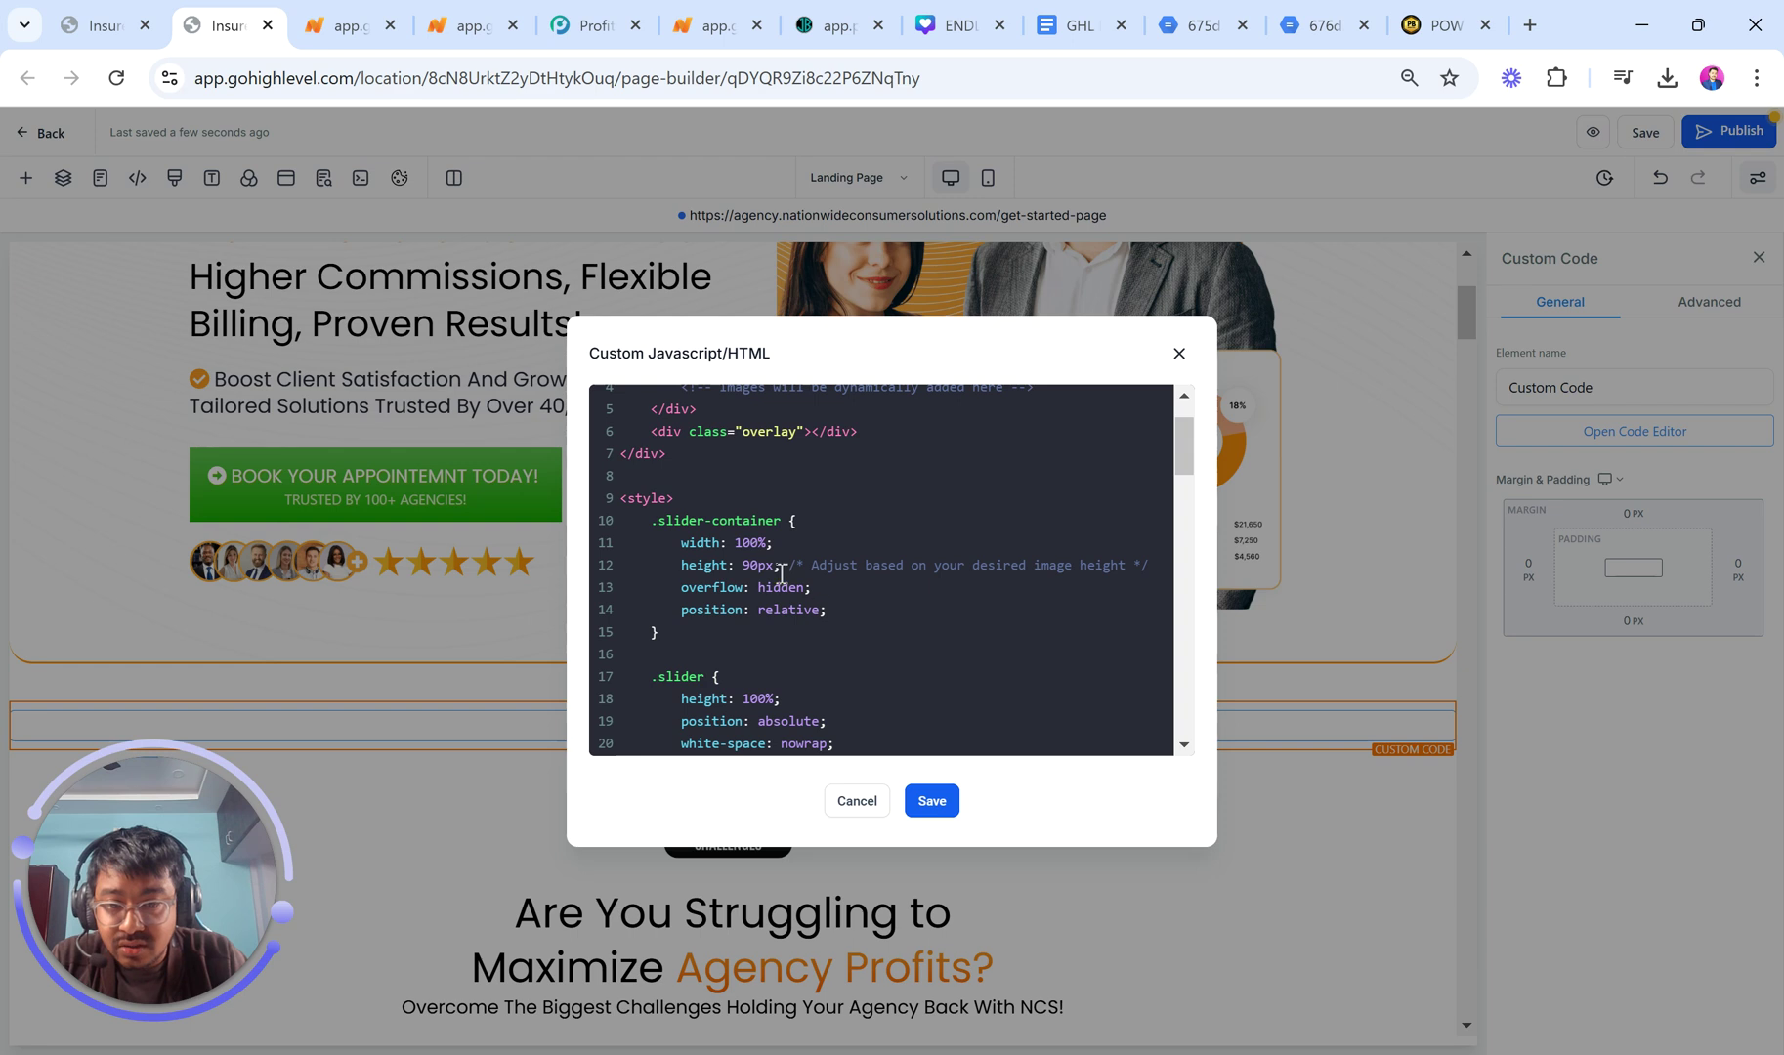
pyautogui.scroll(-4, 819, 606)
pyautogui.scroll(-5, 818, 606)
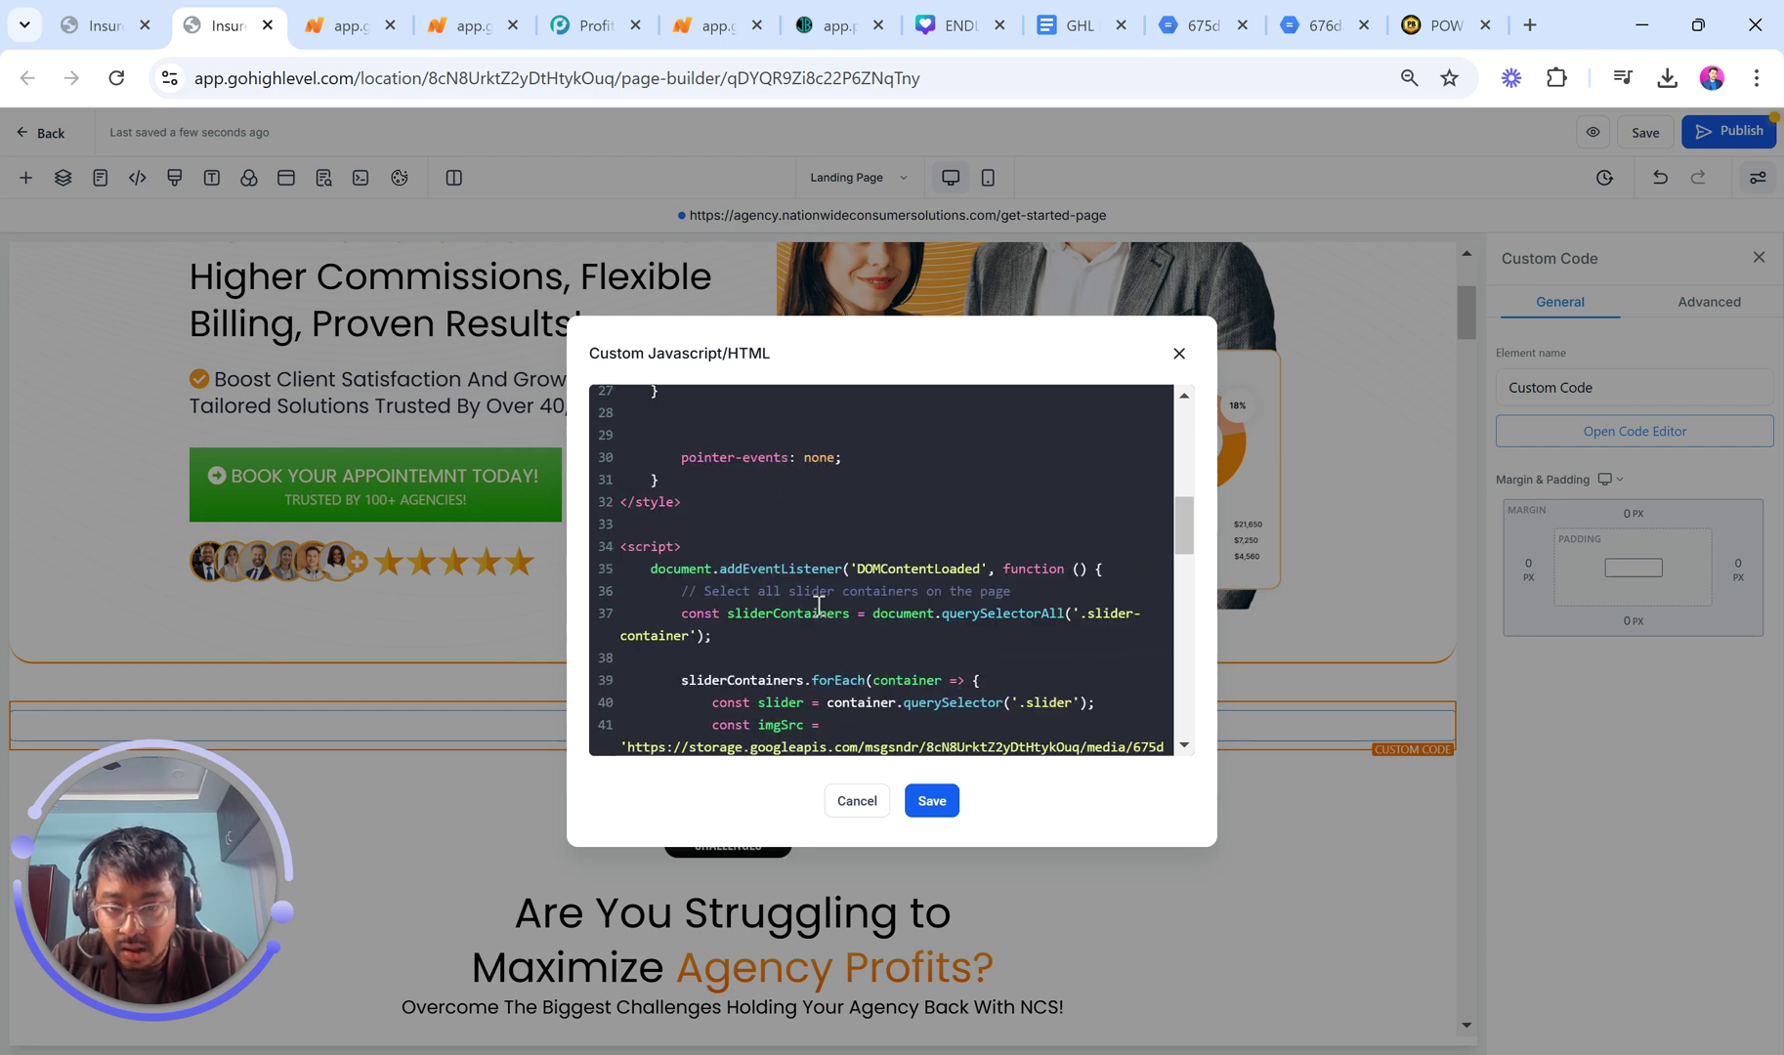
pyautogui.scroll(-5, 819, 605)
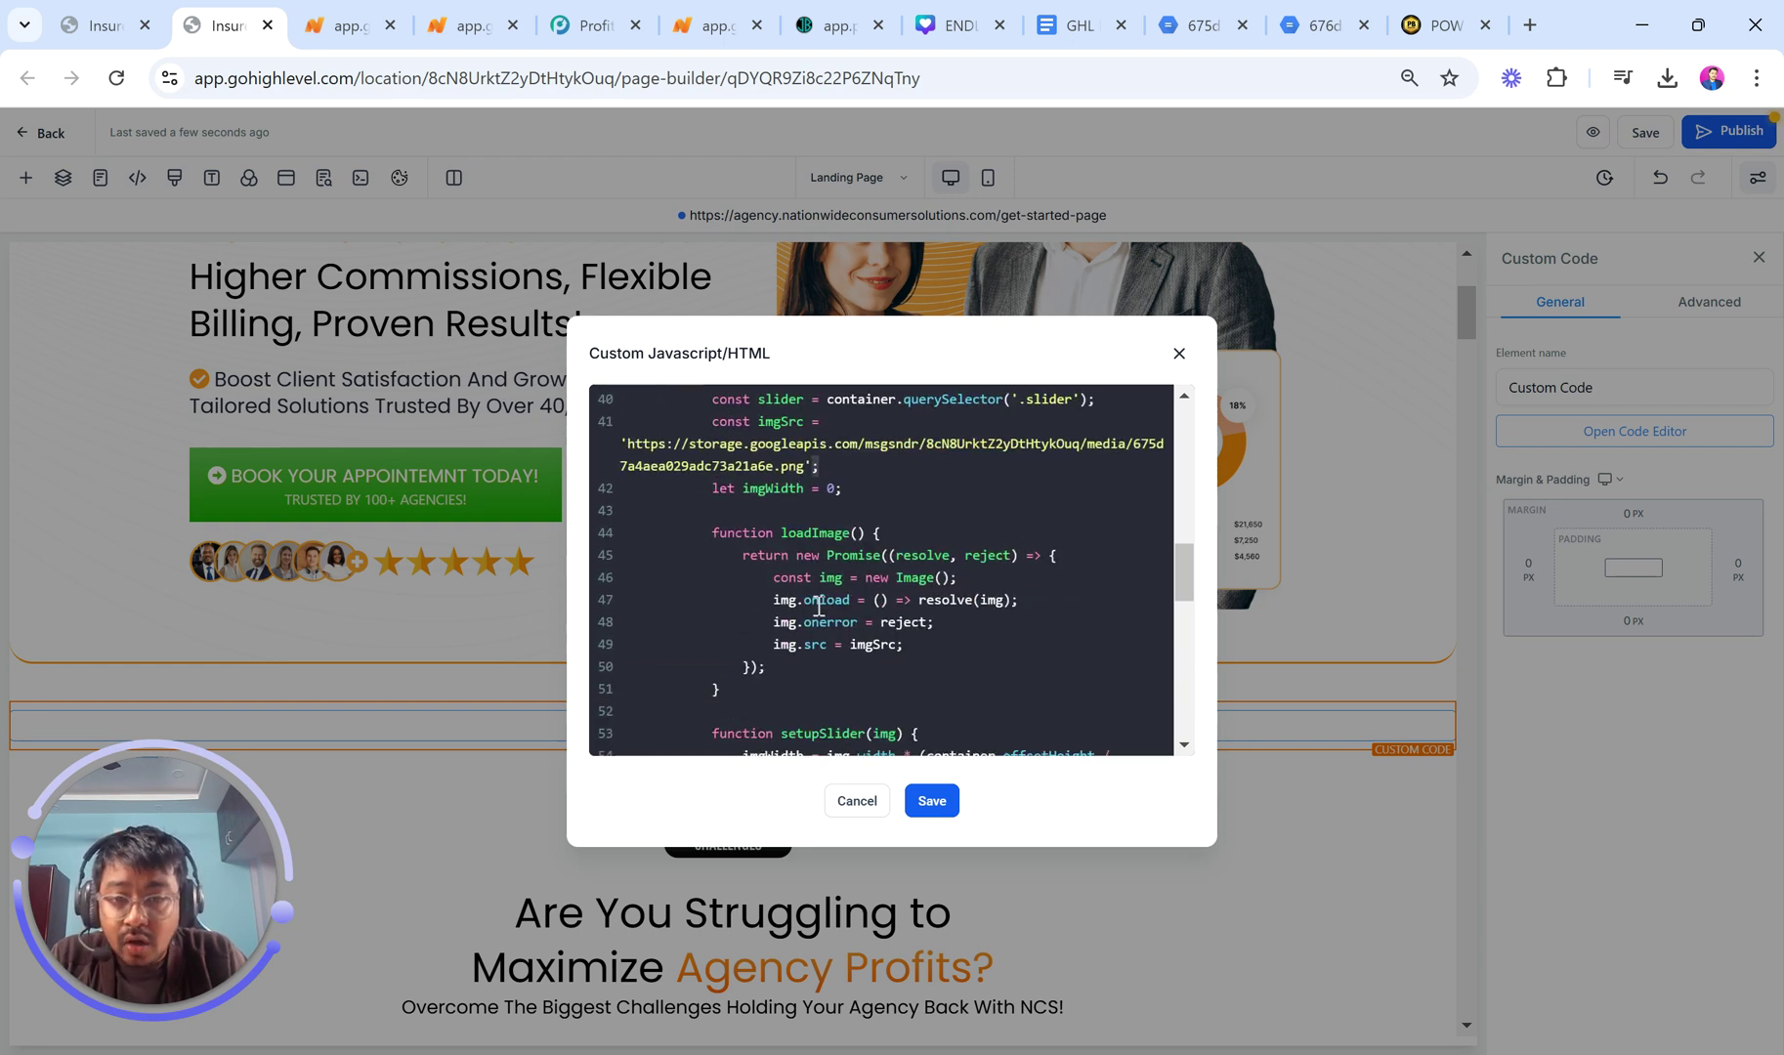
pyautogui.scroll(-5, 819, 606)
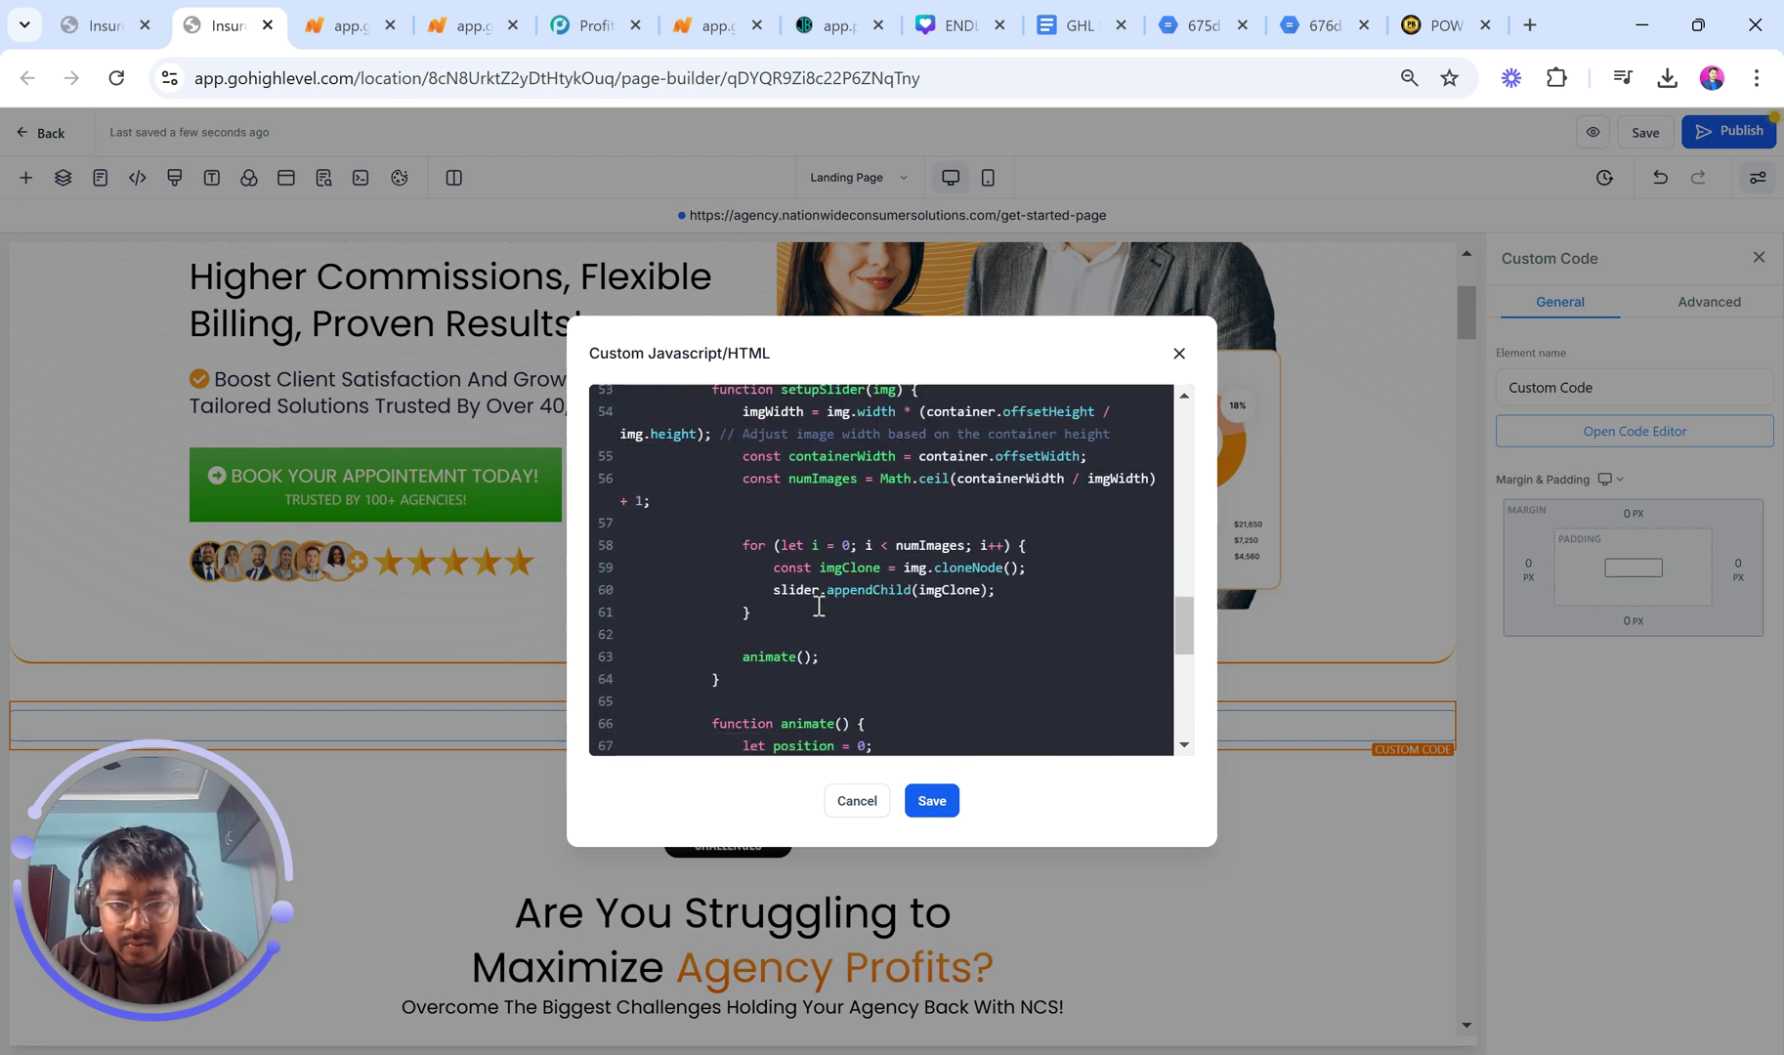
pyautogui.scroll(-5, 819, 606)
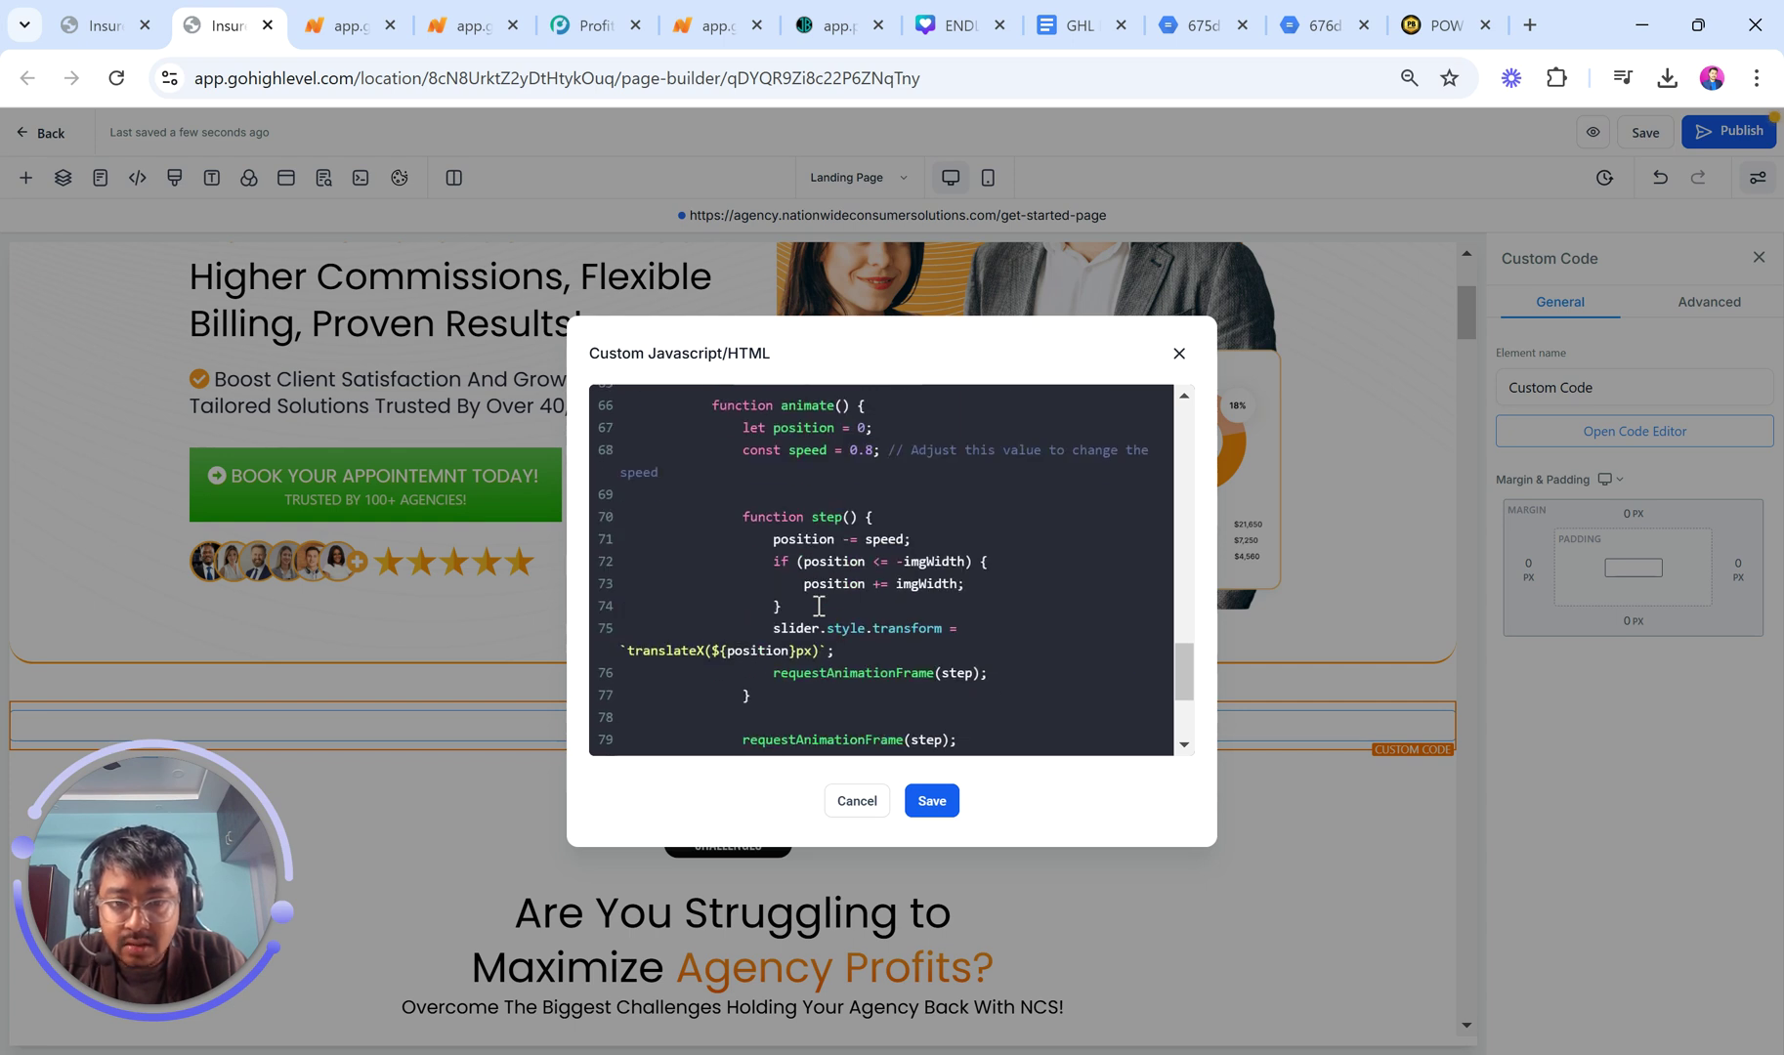
pyautogui.scroll(3, 819, 606)
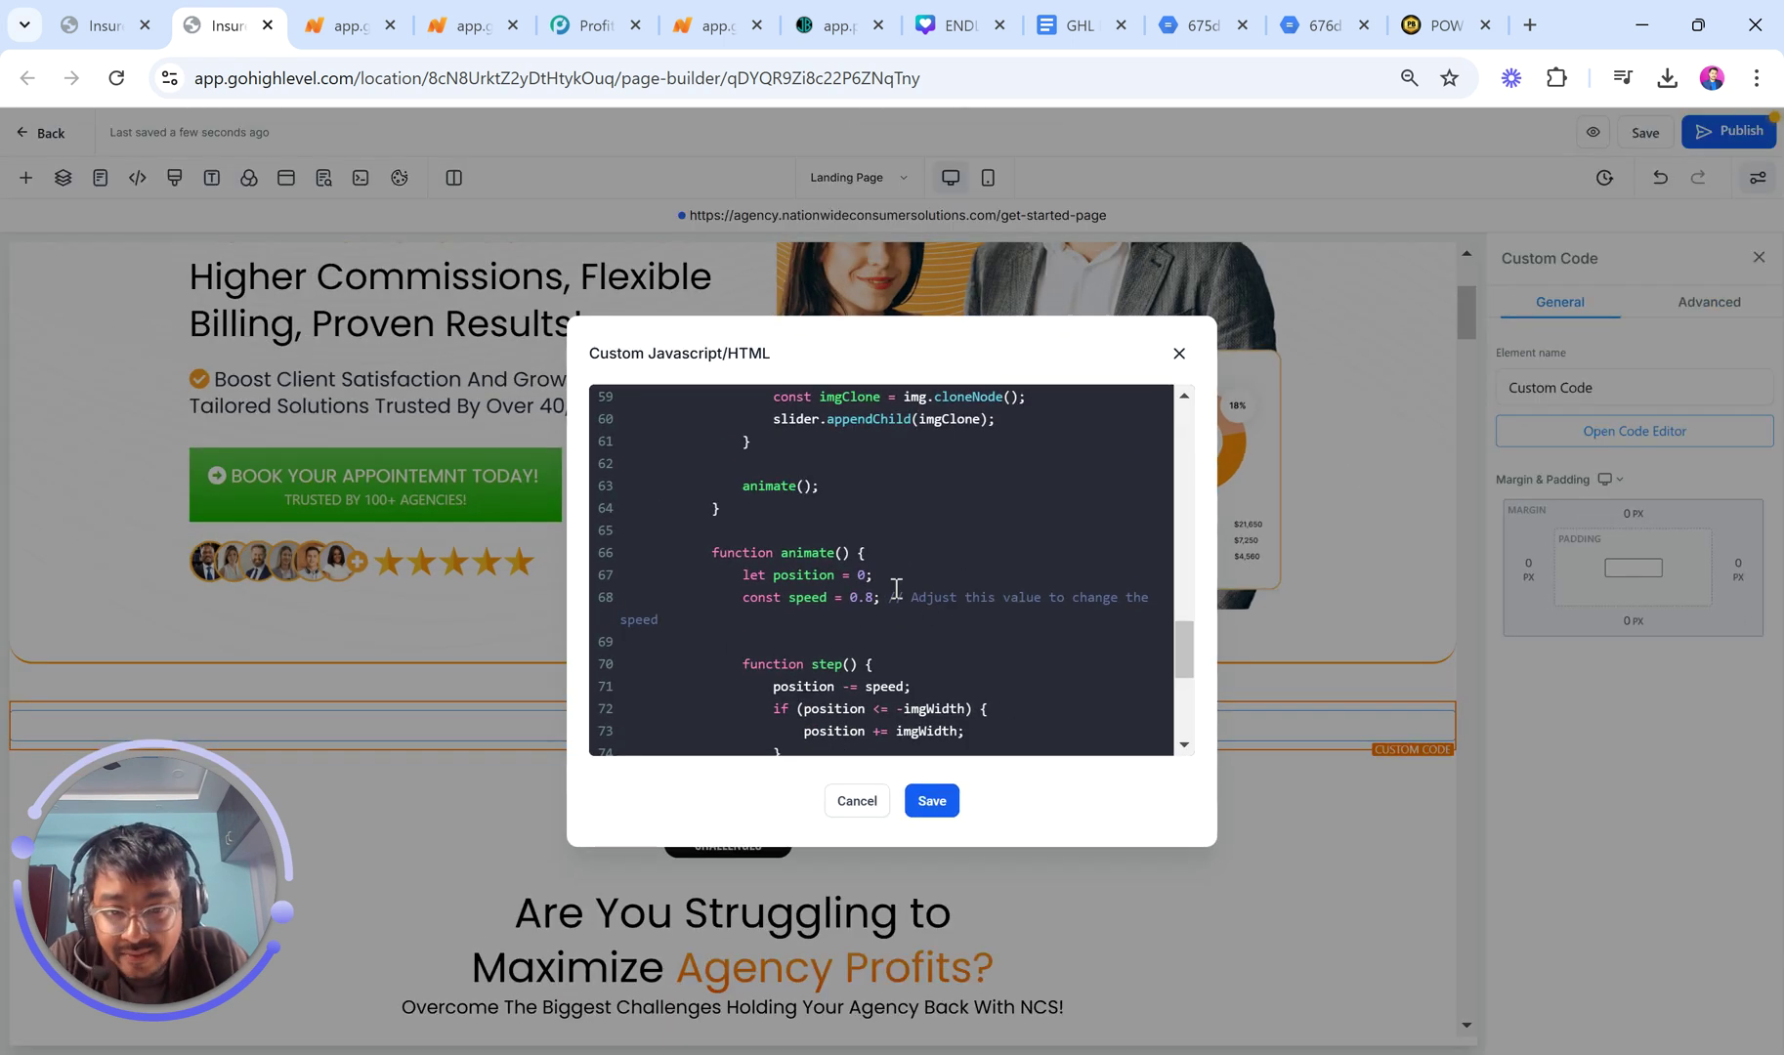
pyautogui.moveTo(890, 595); pyautogui.dragTo(898, 619)
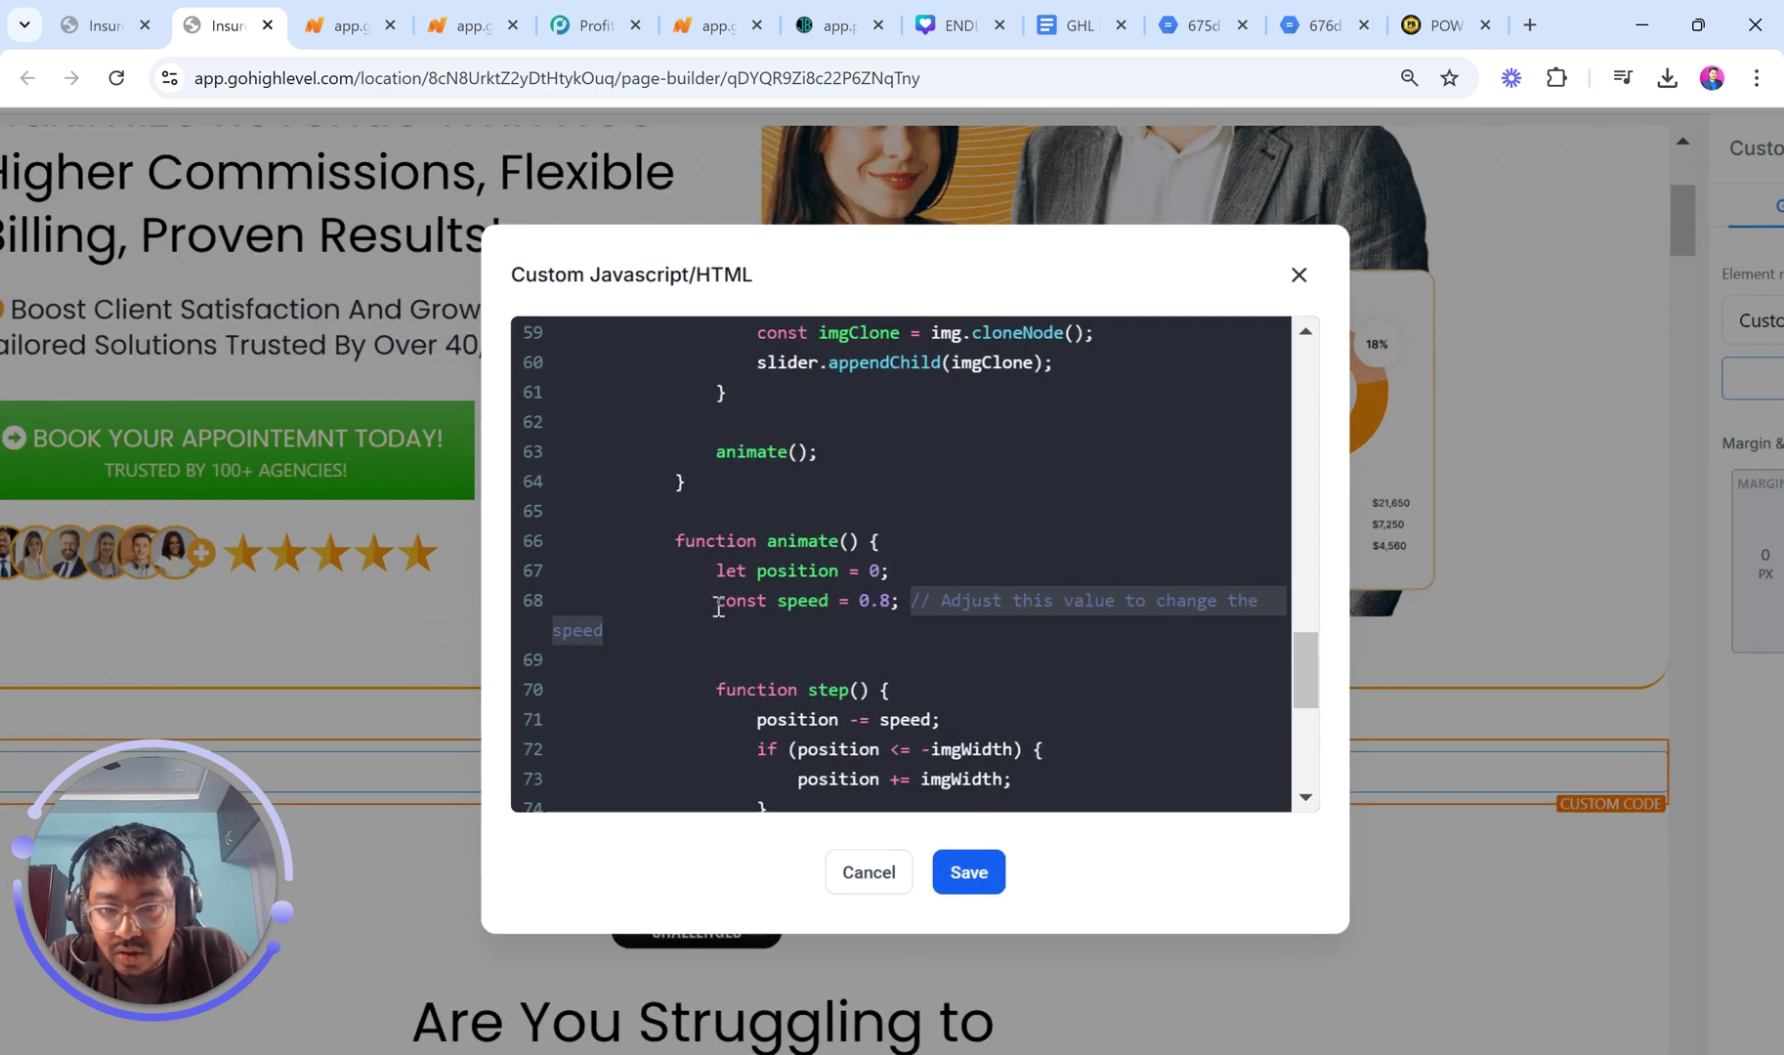
pyautogui.moveTo(857, 600); pyautogui.dragTo(887, 601)
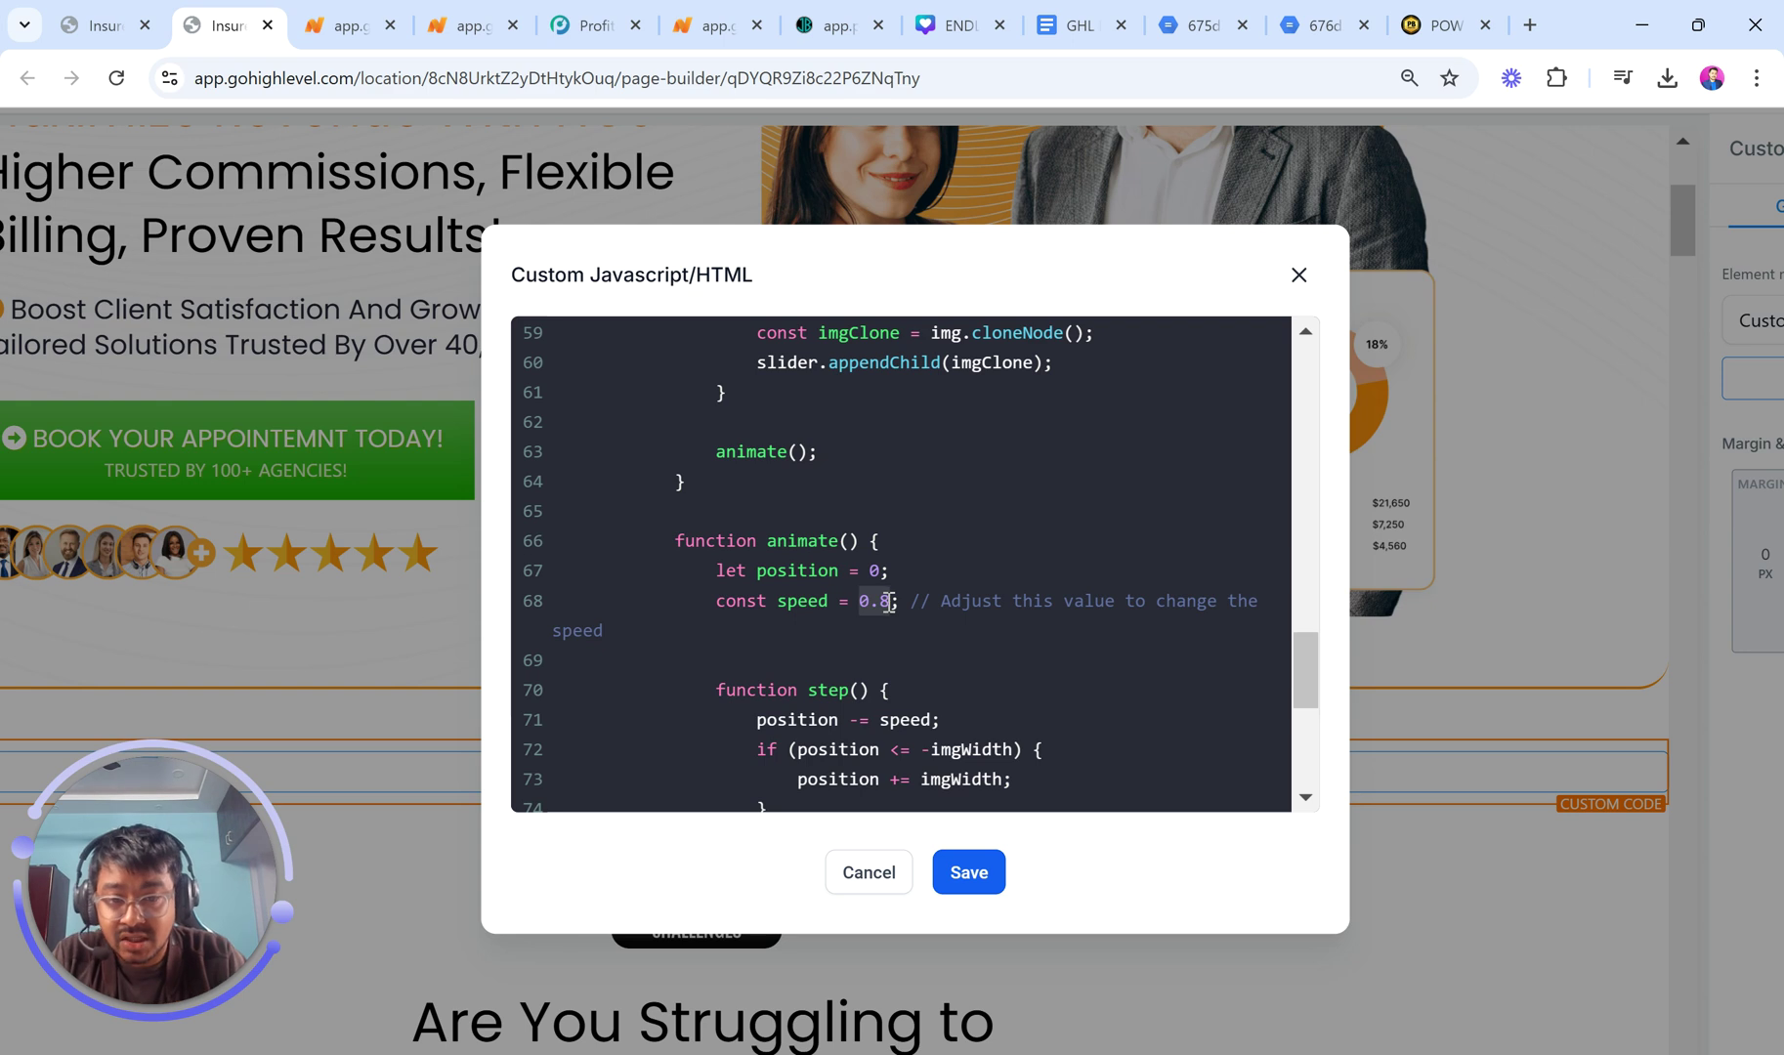
pyautogui.click(889, 602)
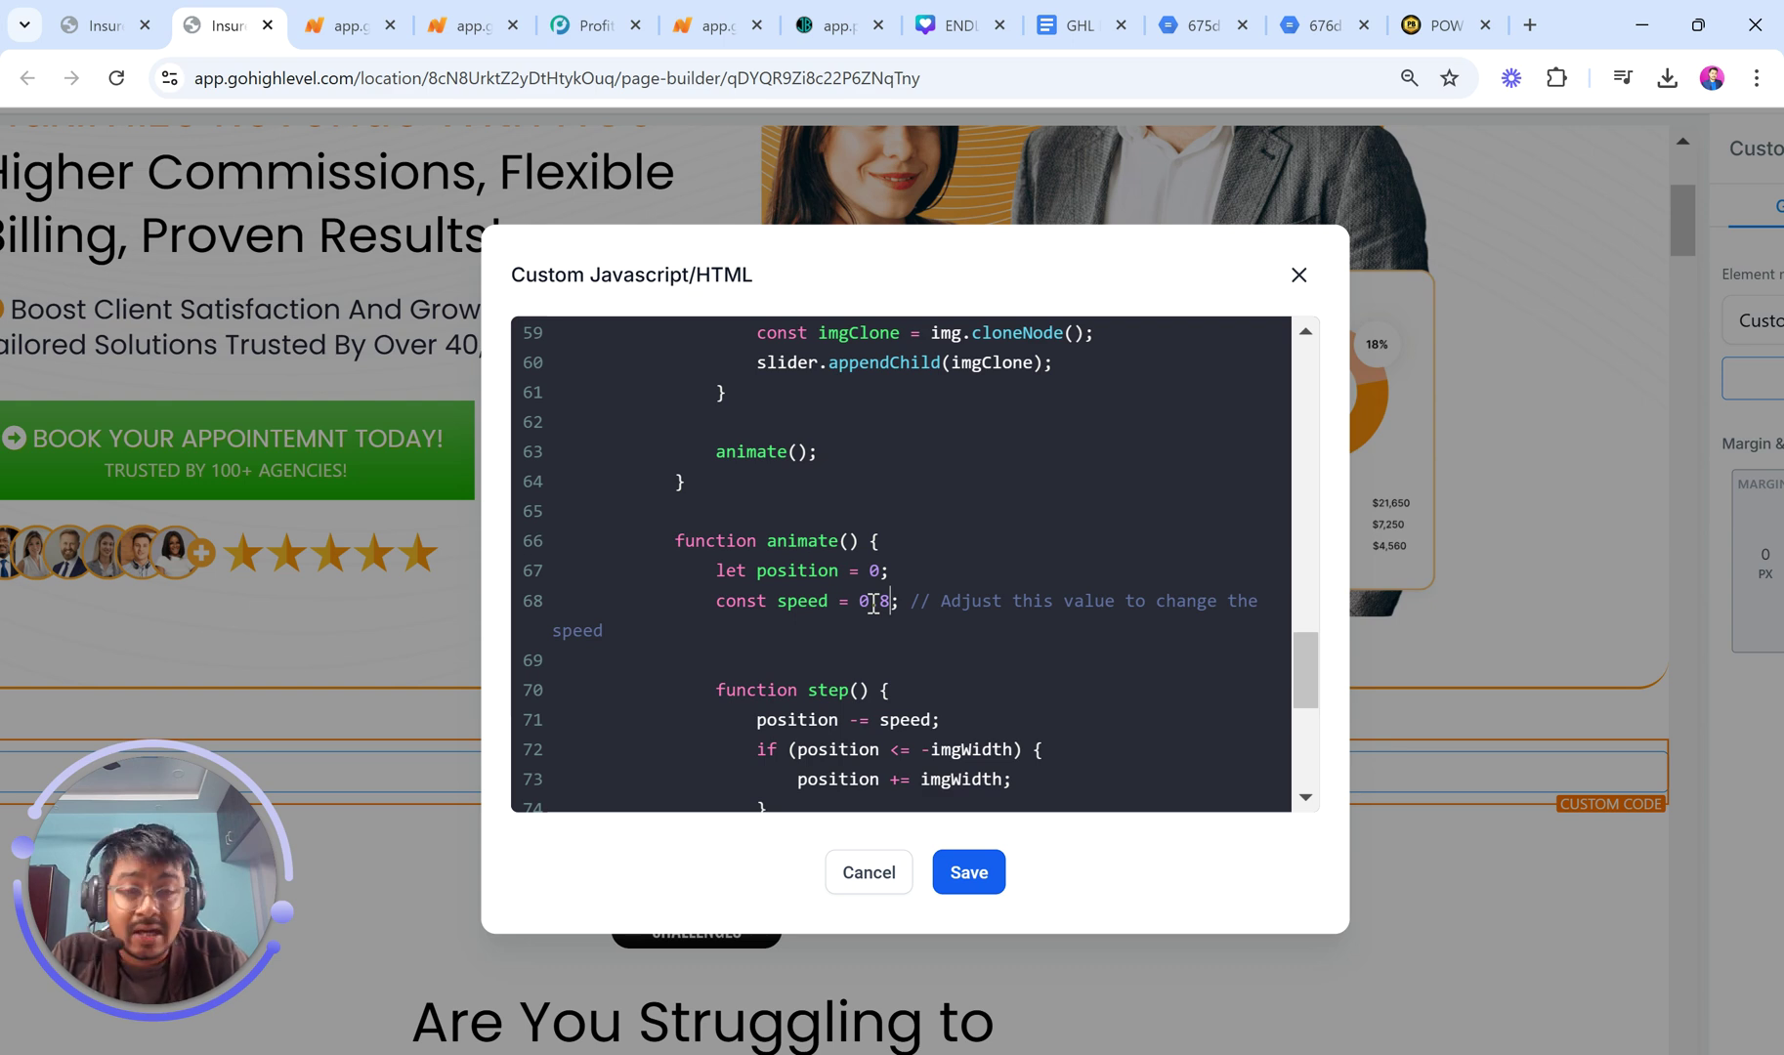
pyautogui.scroll(-4, 874, 603)
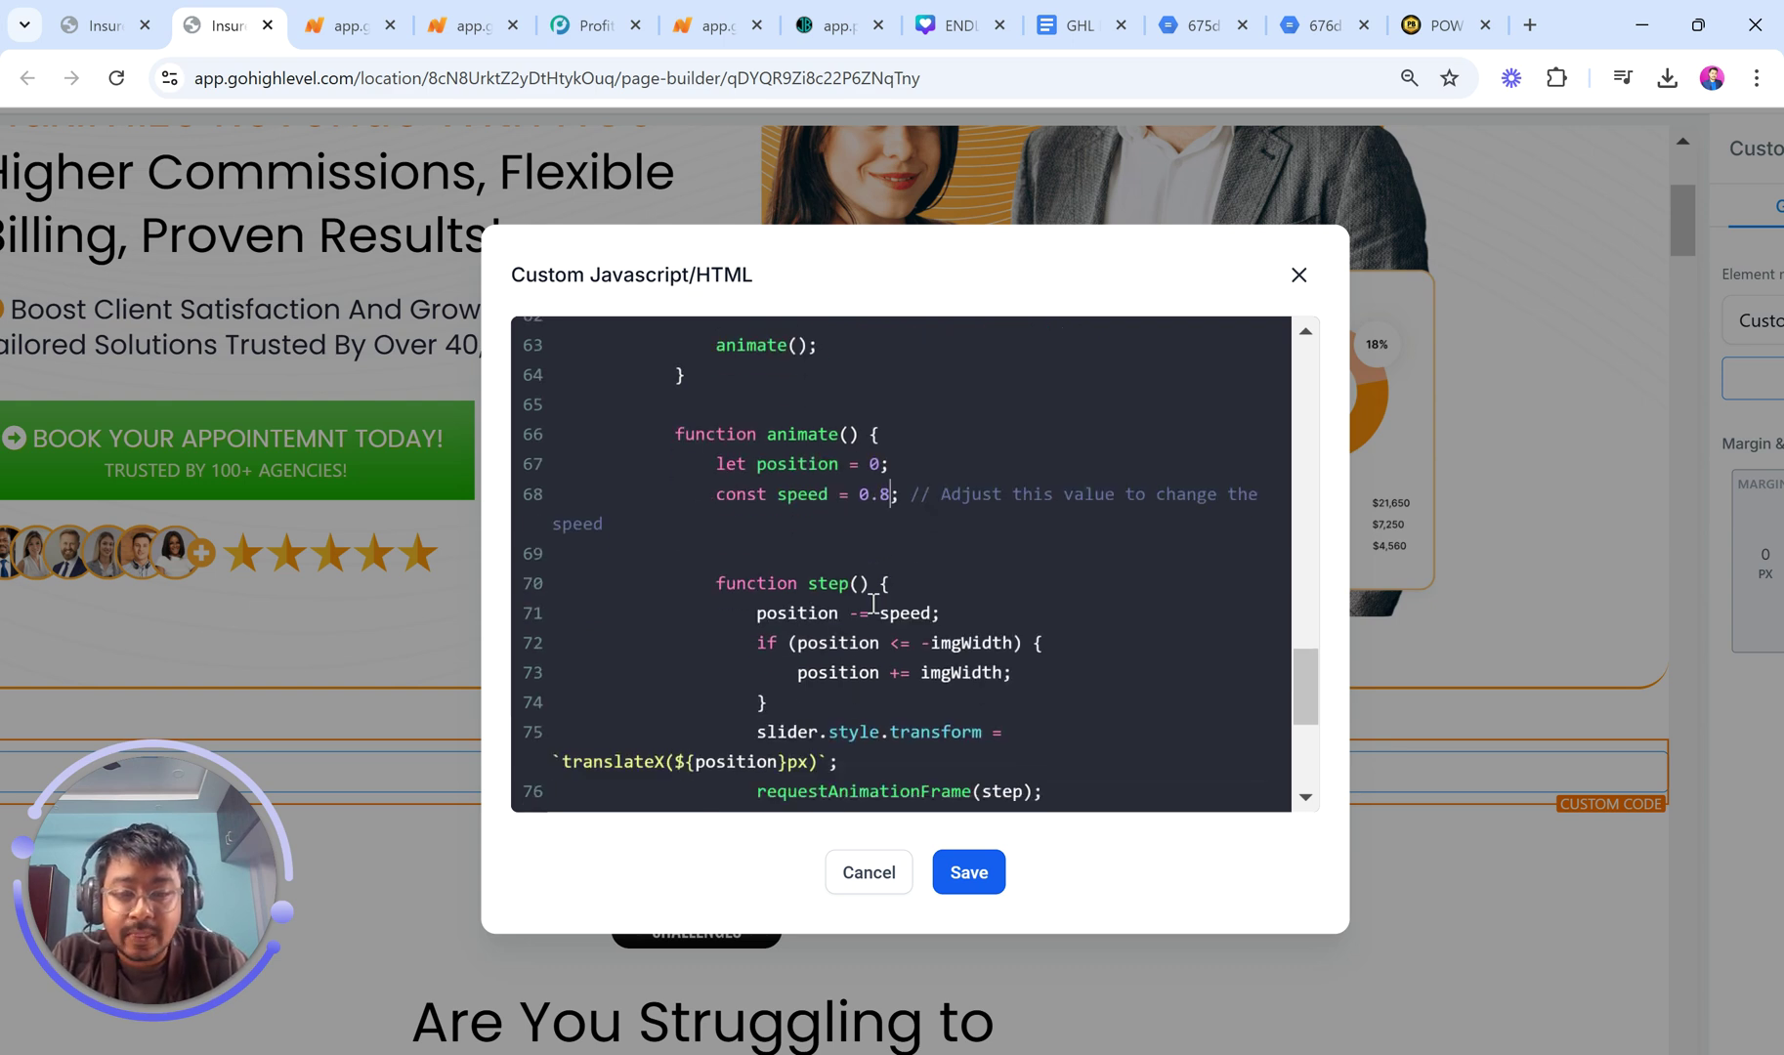
pyautogui.scroll(-3, 873, 603)
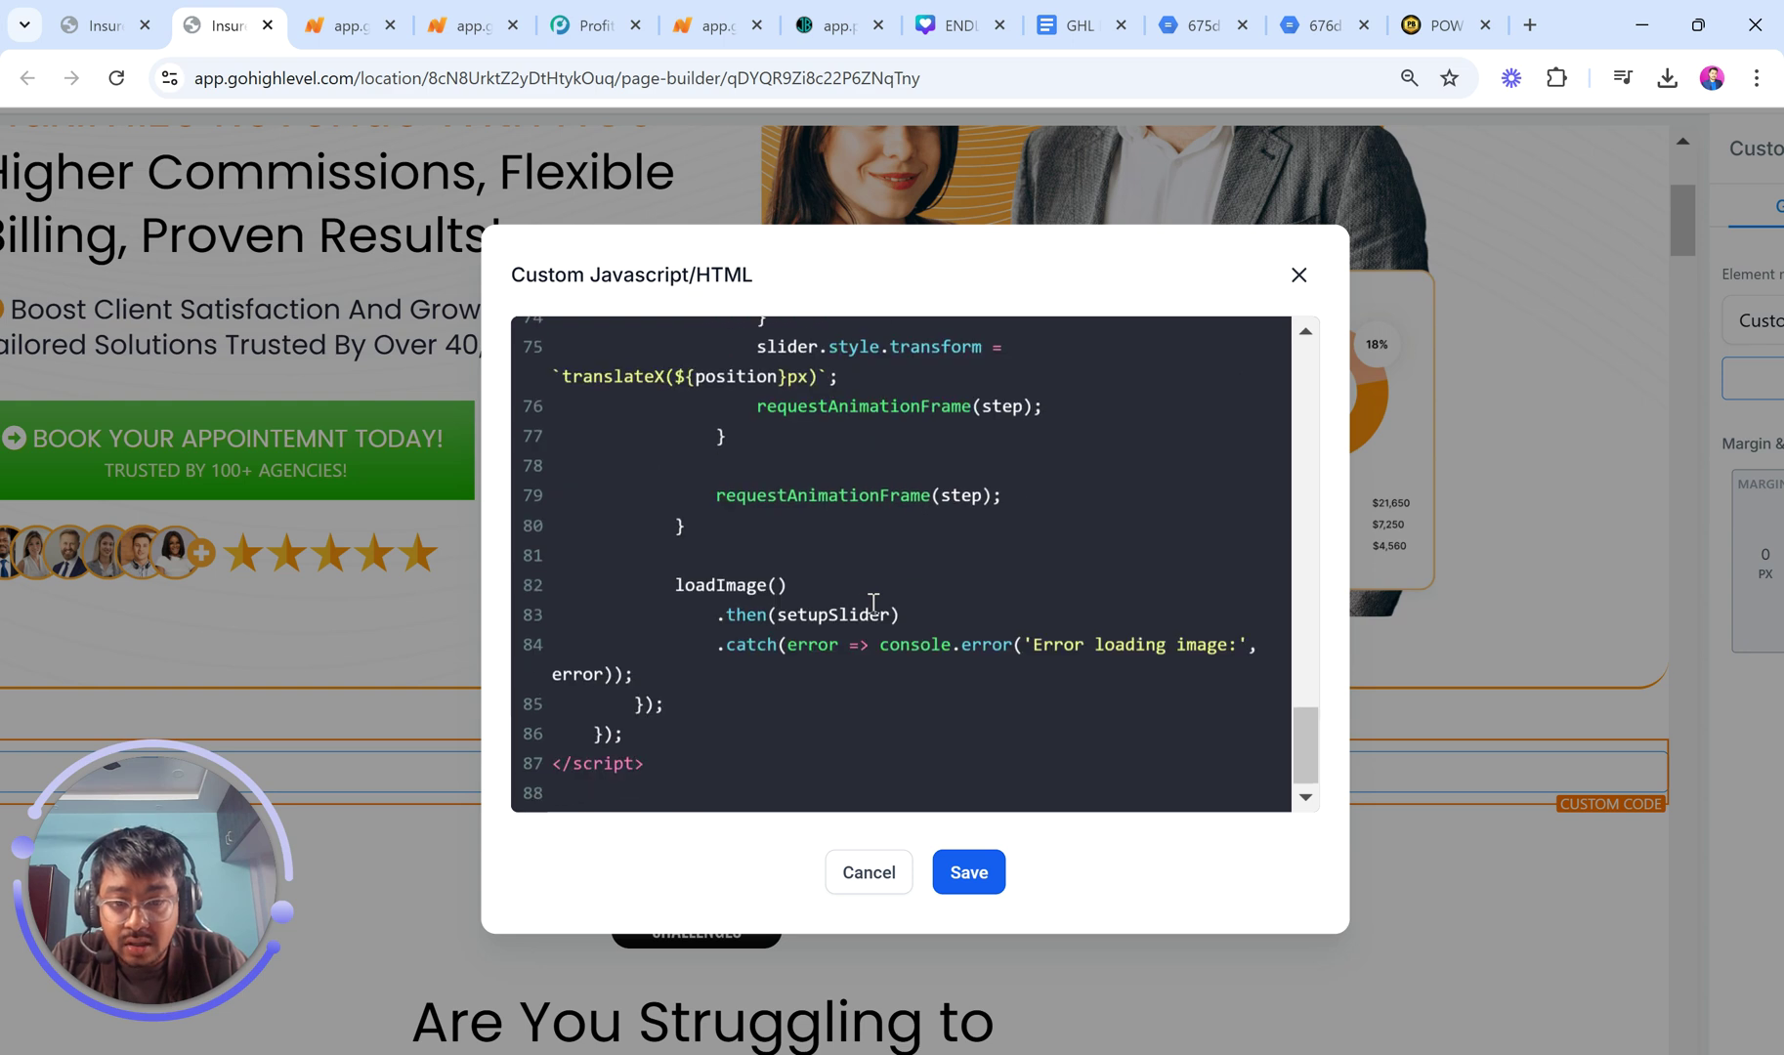
pyautogui.scroll(4, 874, 603)
pyautogui.scroll(20, 874, 603)
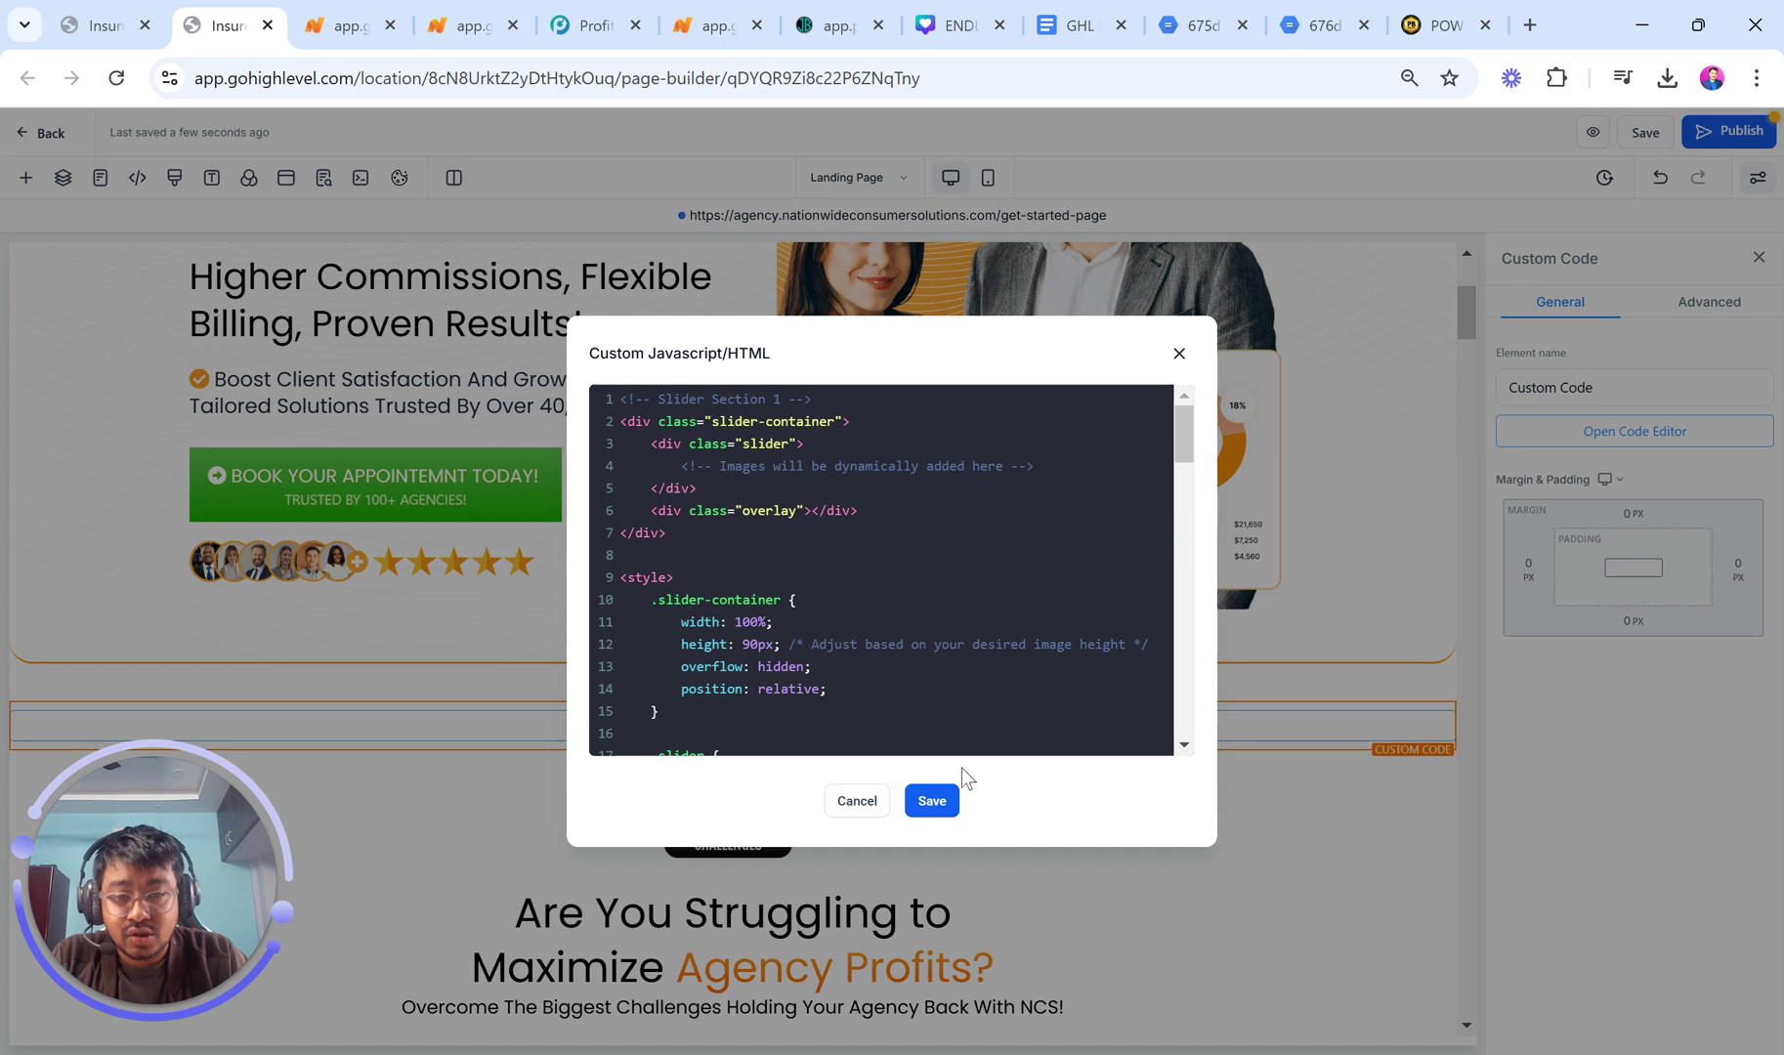
# Close the code dialog and view the sliding logo strip in the zoomed-out live preview.
pyautogui.click(1179, 358)
pyautogui.scroll(5, 855, 503)
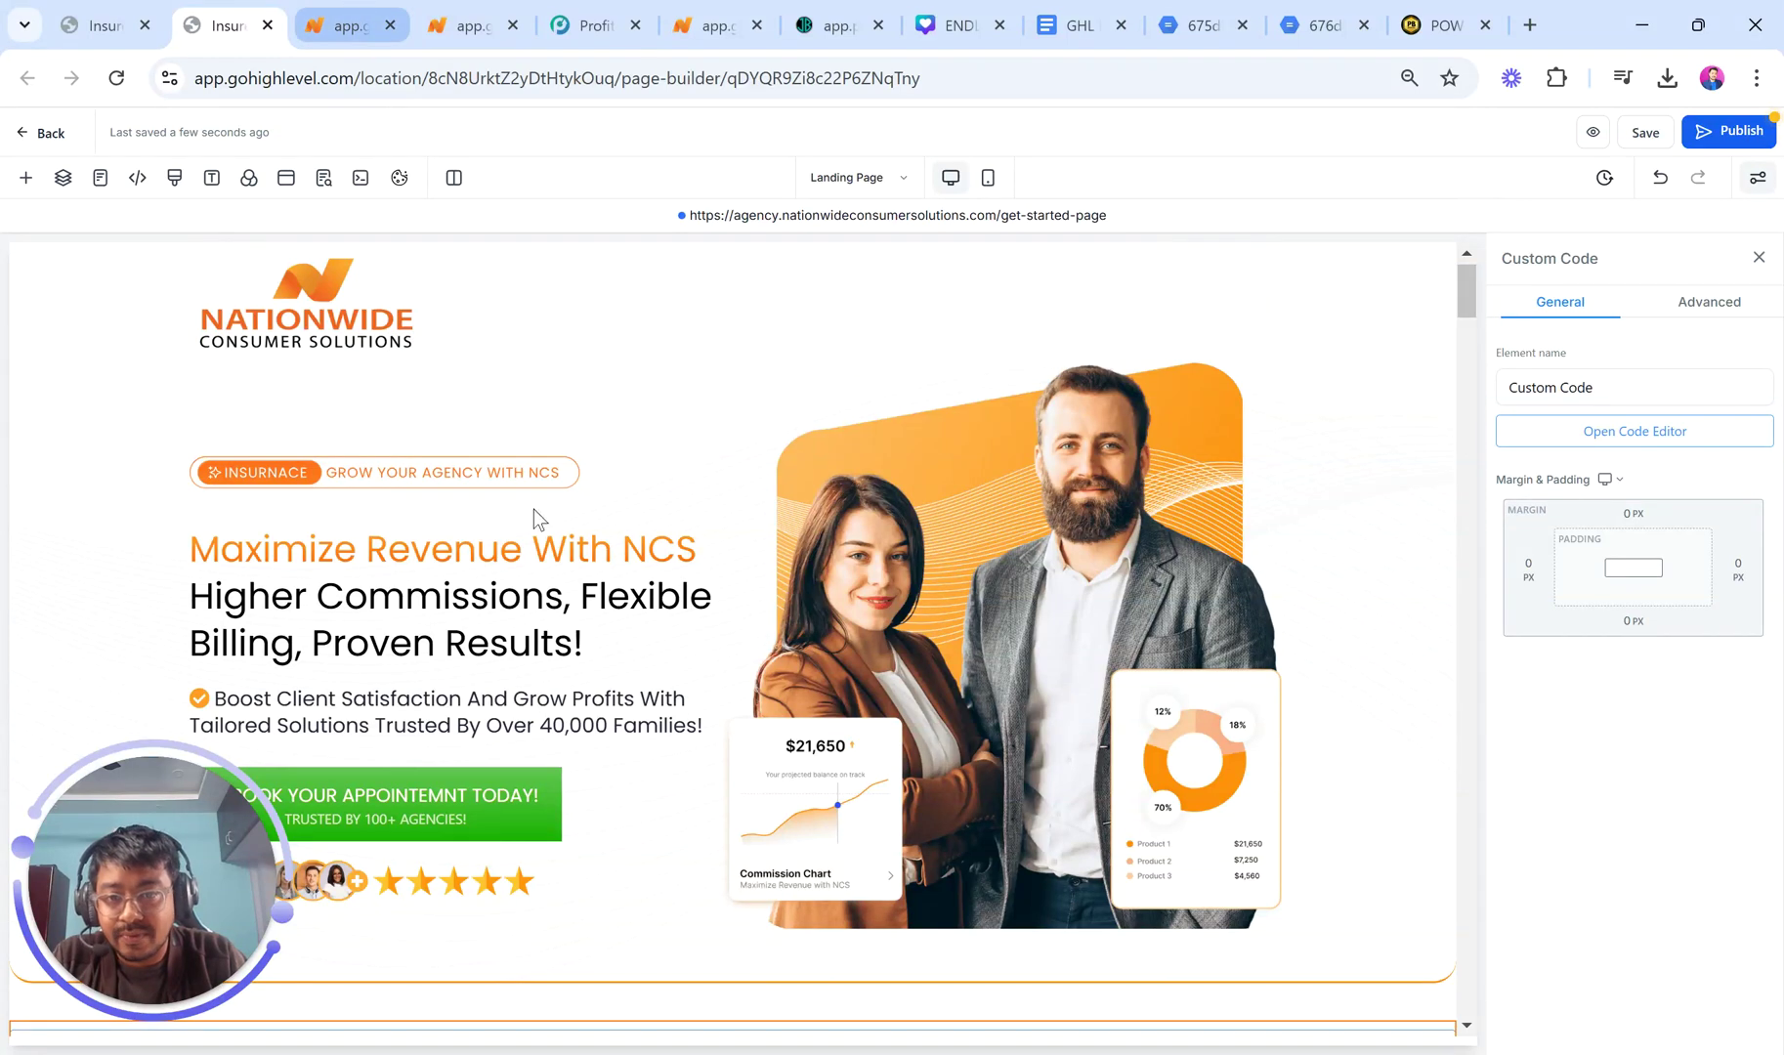
pyautogui.hotkey('ctrl', 'Tab')
pyautogui.hotkey('ctrl', '-')
pyautogui.hotkey('ctrl', '-')
pyautogui.hotkey('ctrl', '-')
pyautogui.hotkey('ctrl', '-')
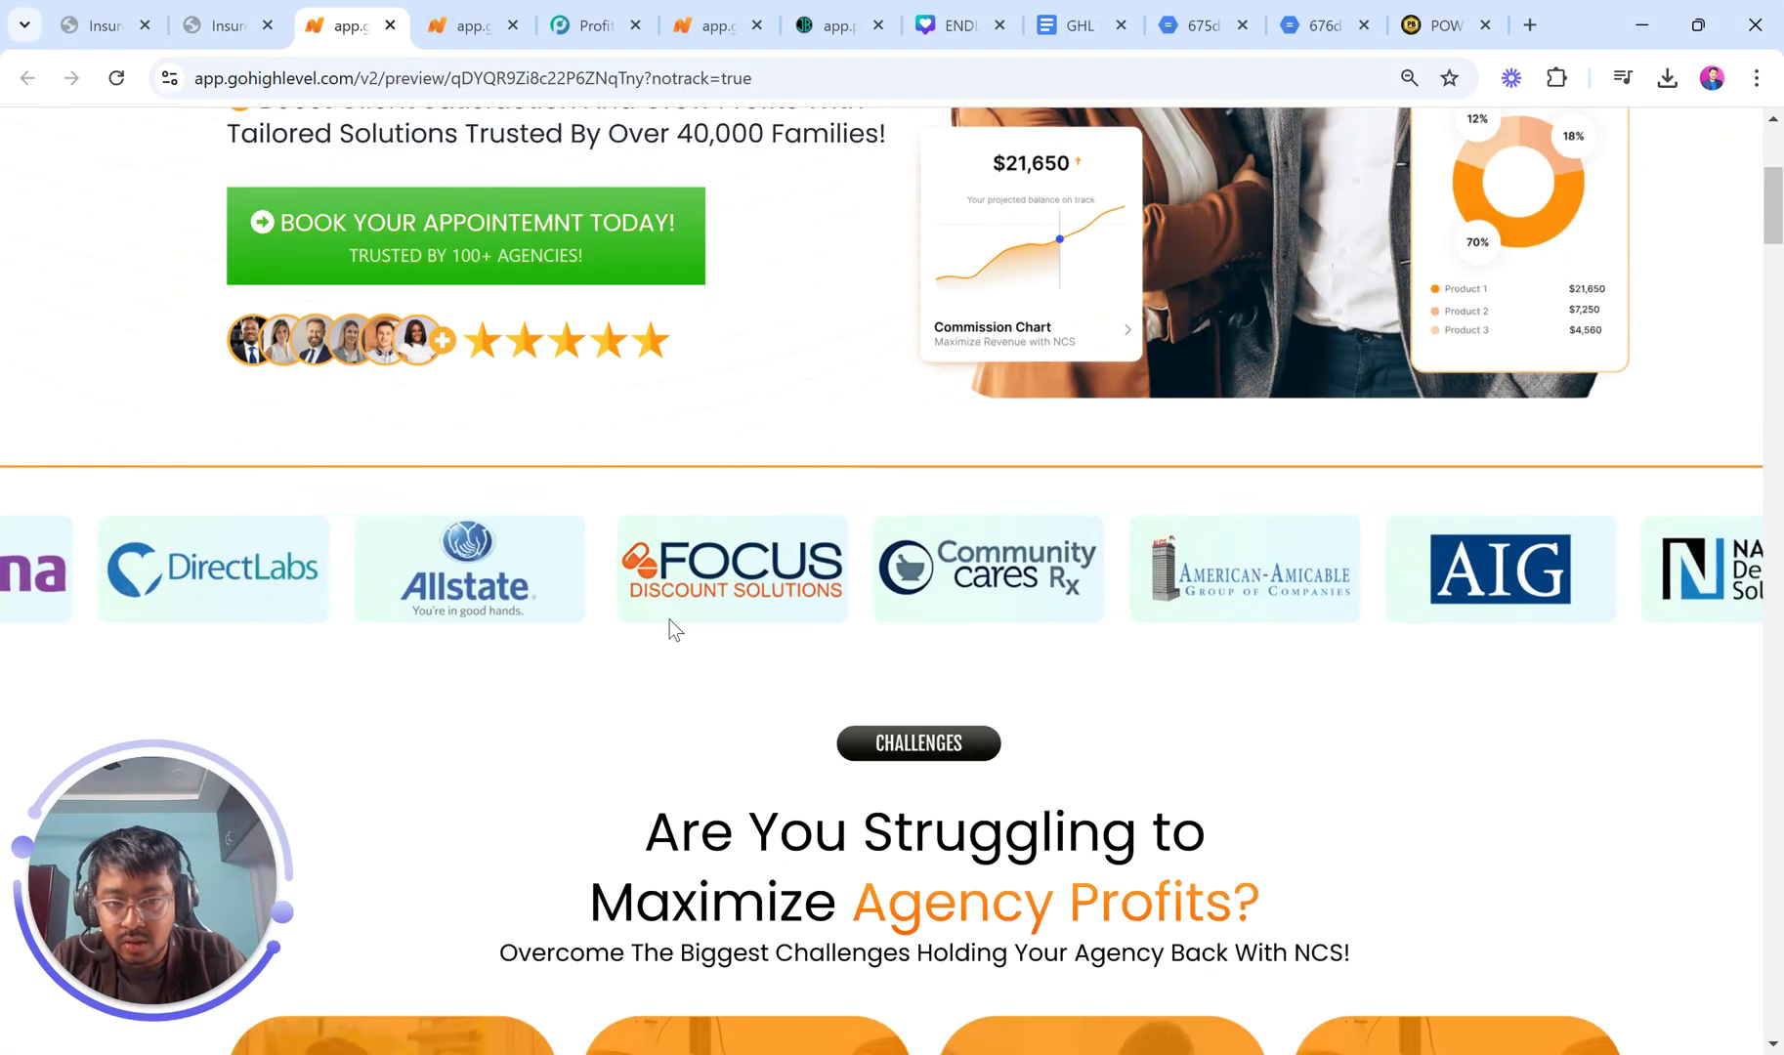
pyautogui.hotkey('ctrl', '-')
pyautogui.scroll(3, 669, 618)
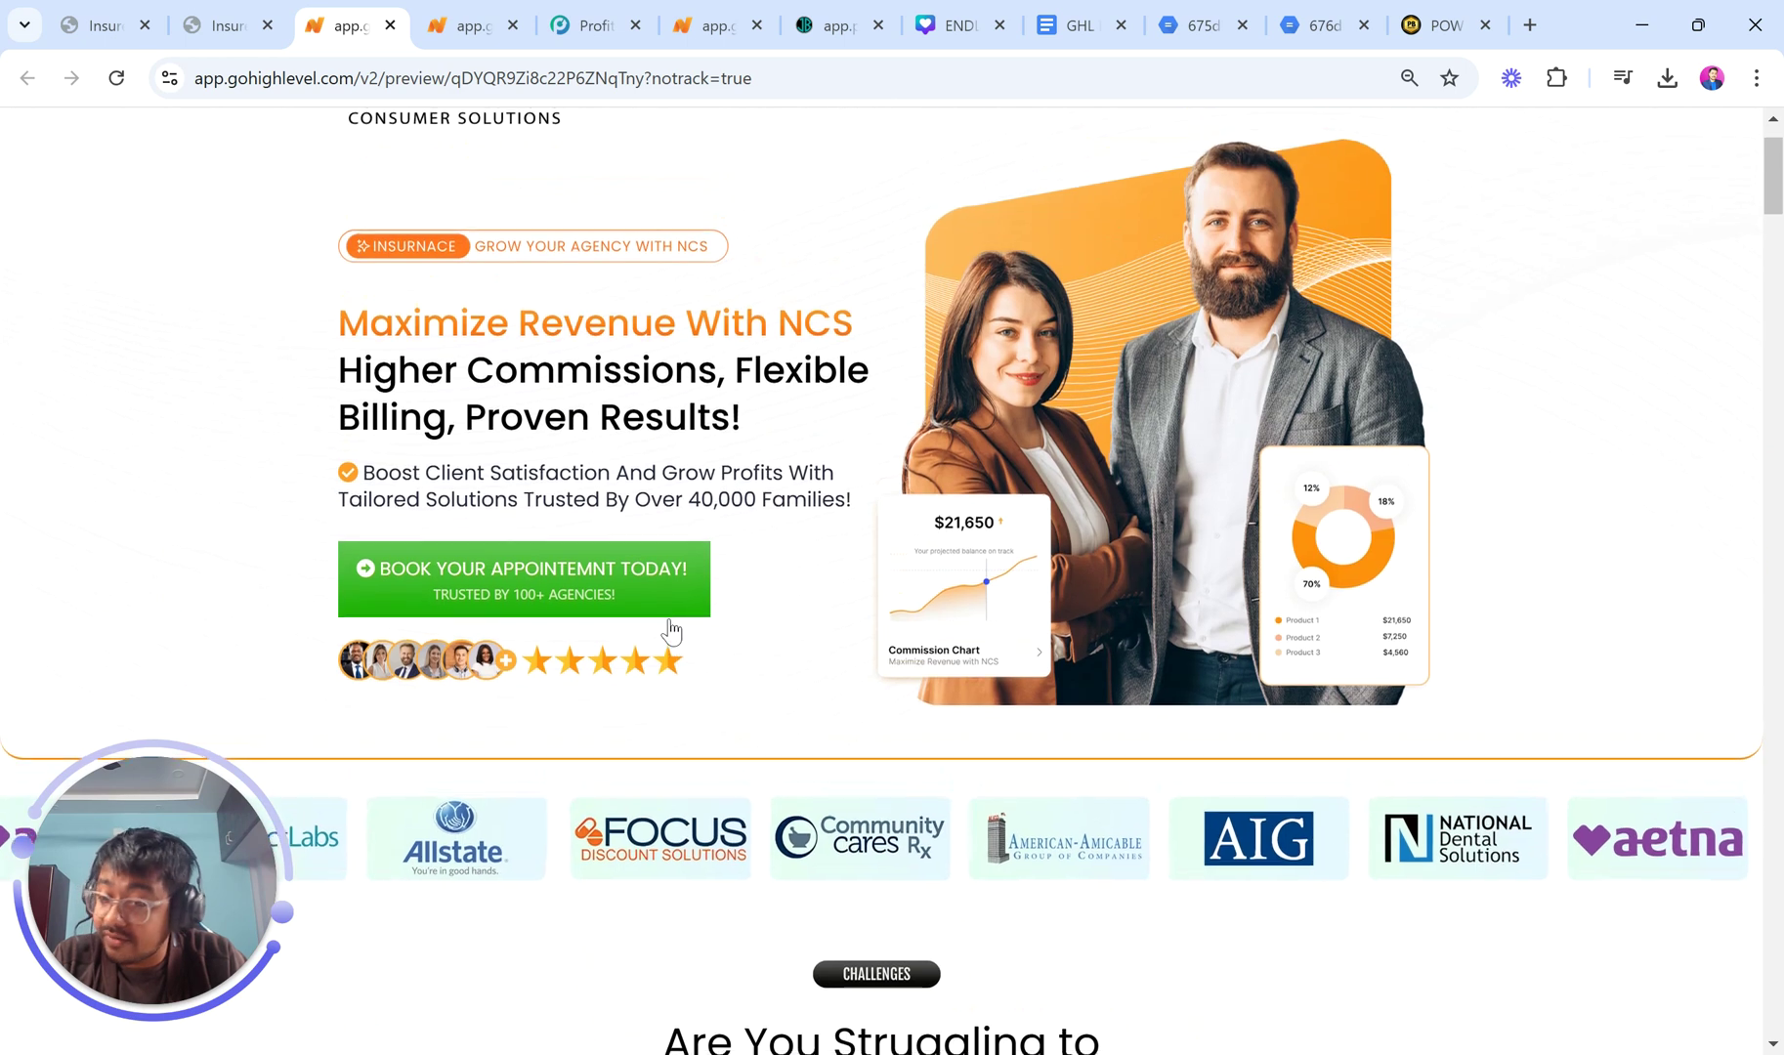
pyautogui.scroll(-2, 670, 626)
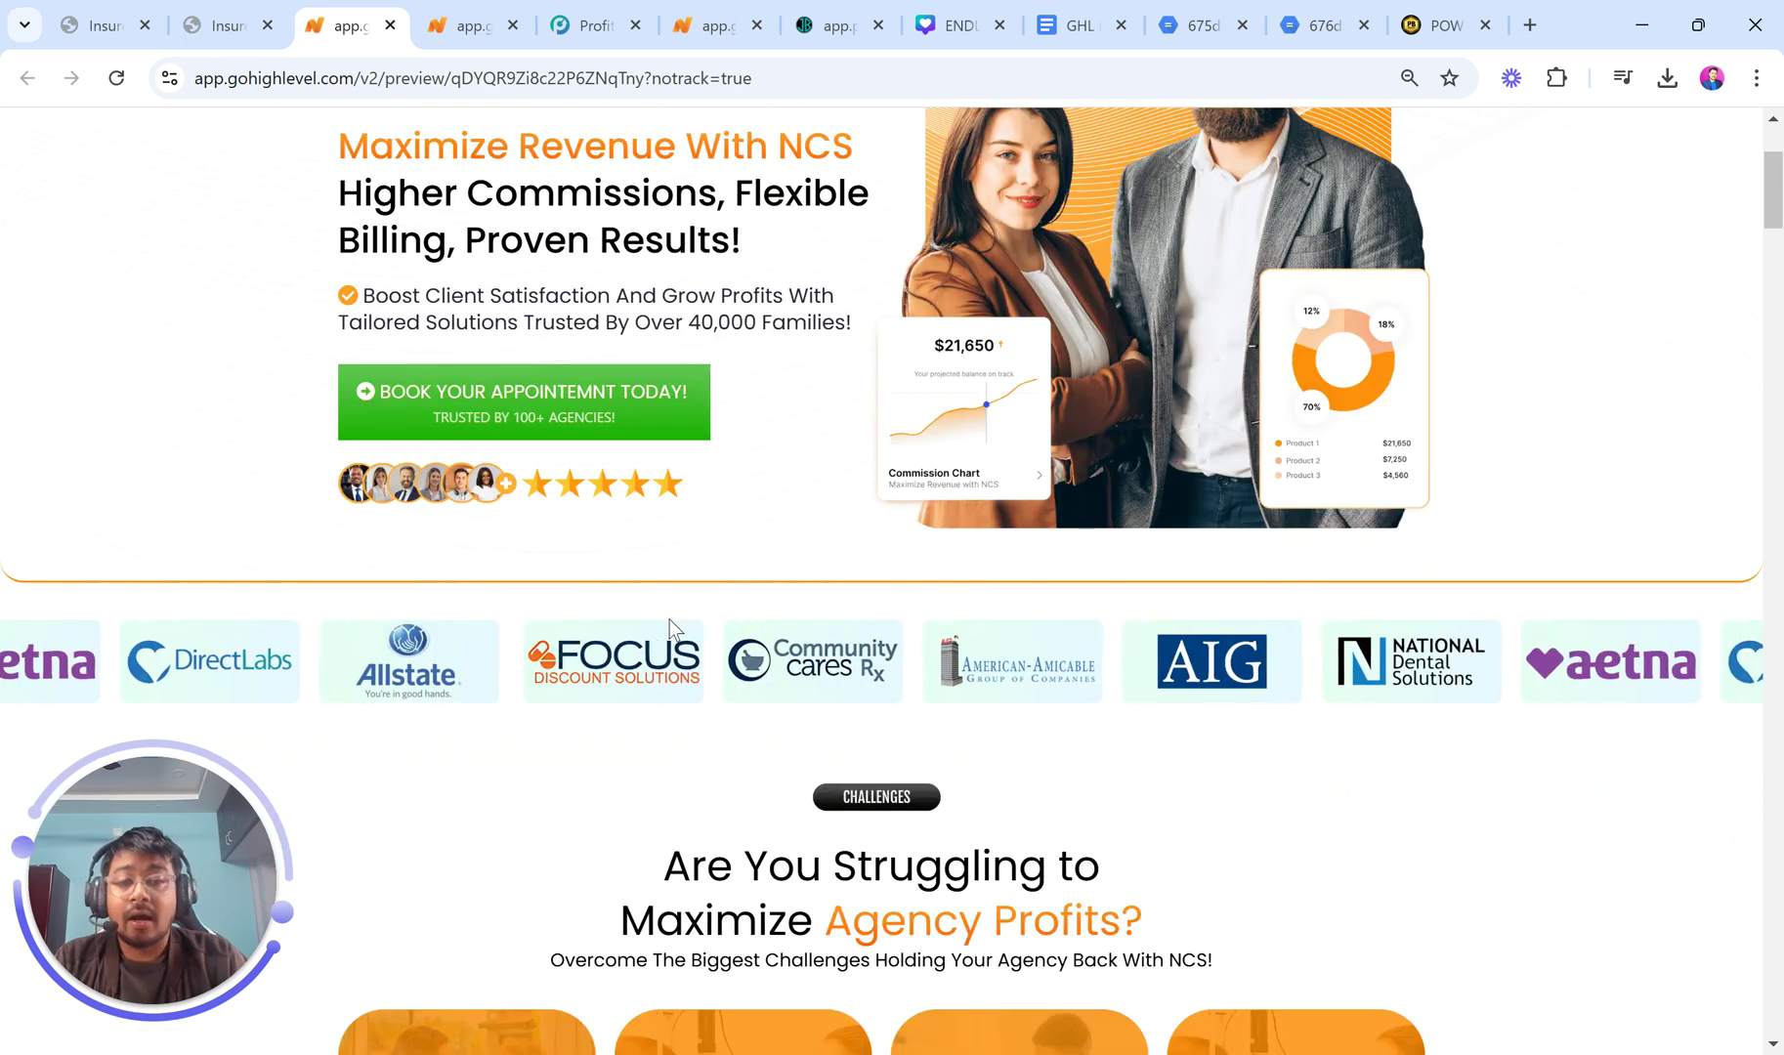
pyautogui.scroll(1, 669, 619)
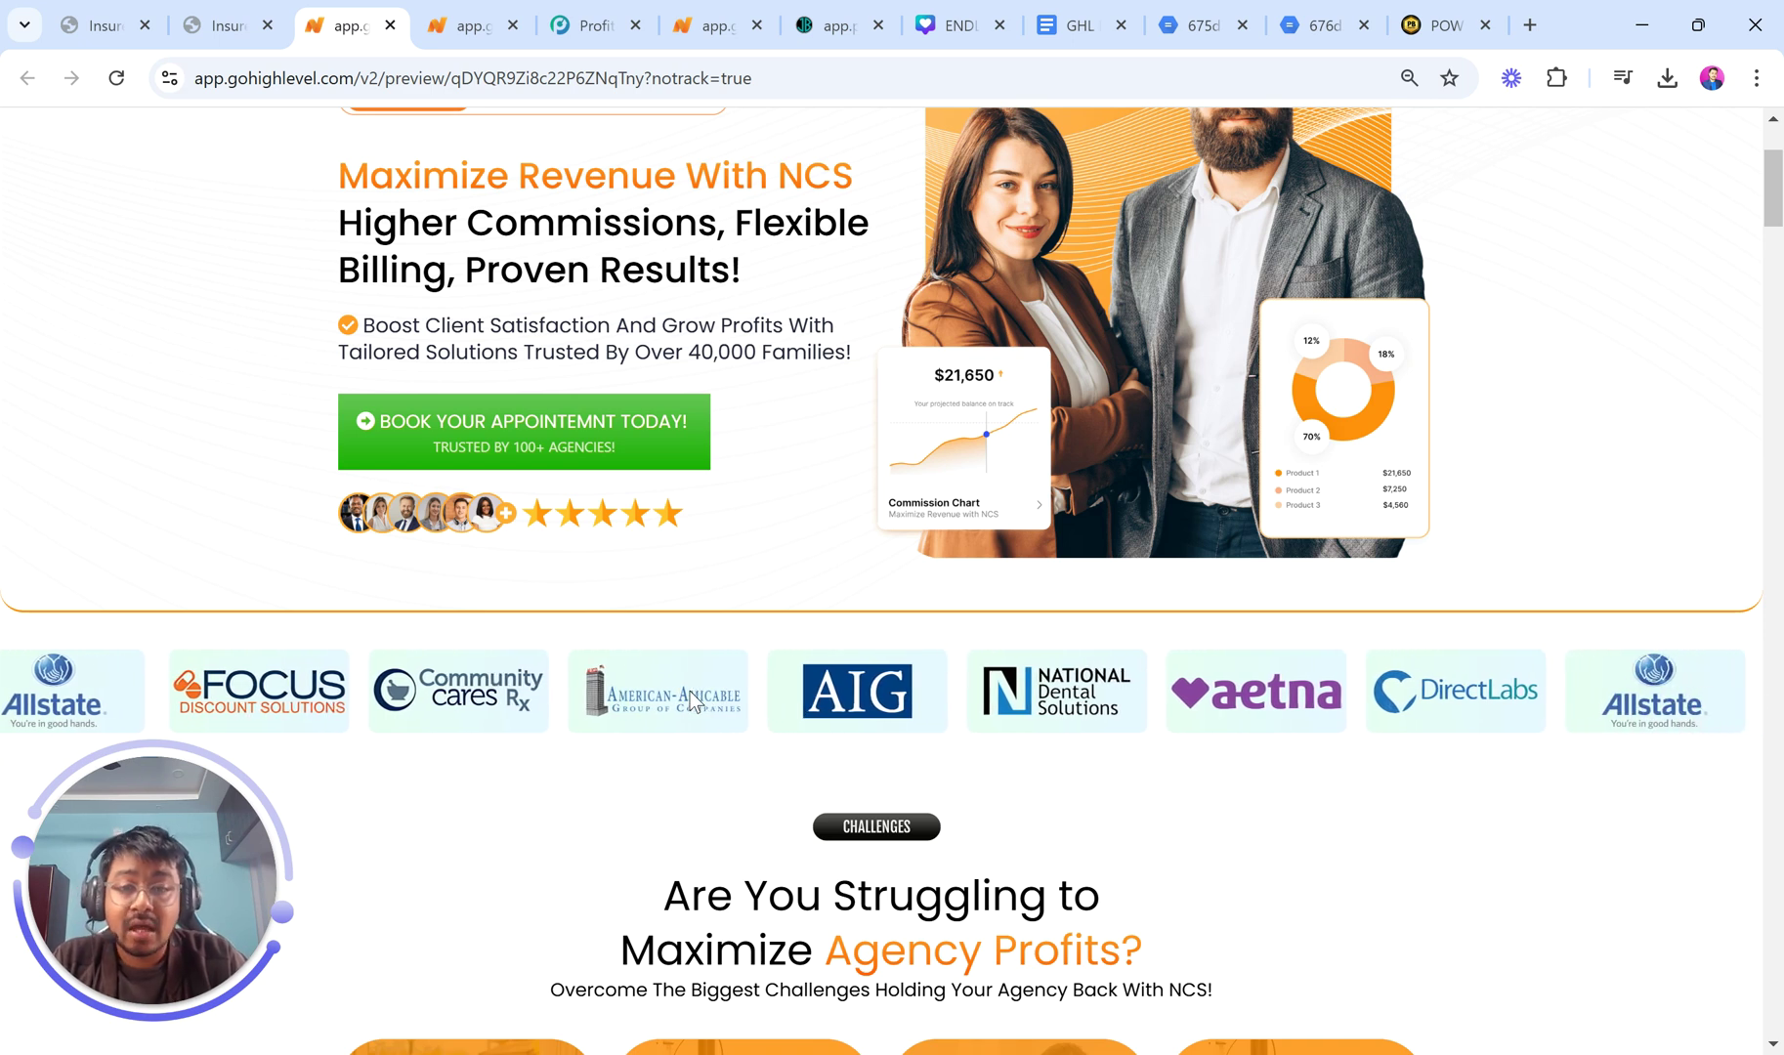
pyautogui.scroll(1, 689, 692)
# View the ProfitLifter page preview full-width without developer tools and scroll to the trusted-vendors logo strip.
pyautogui.click(587, 12)
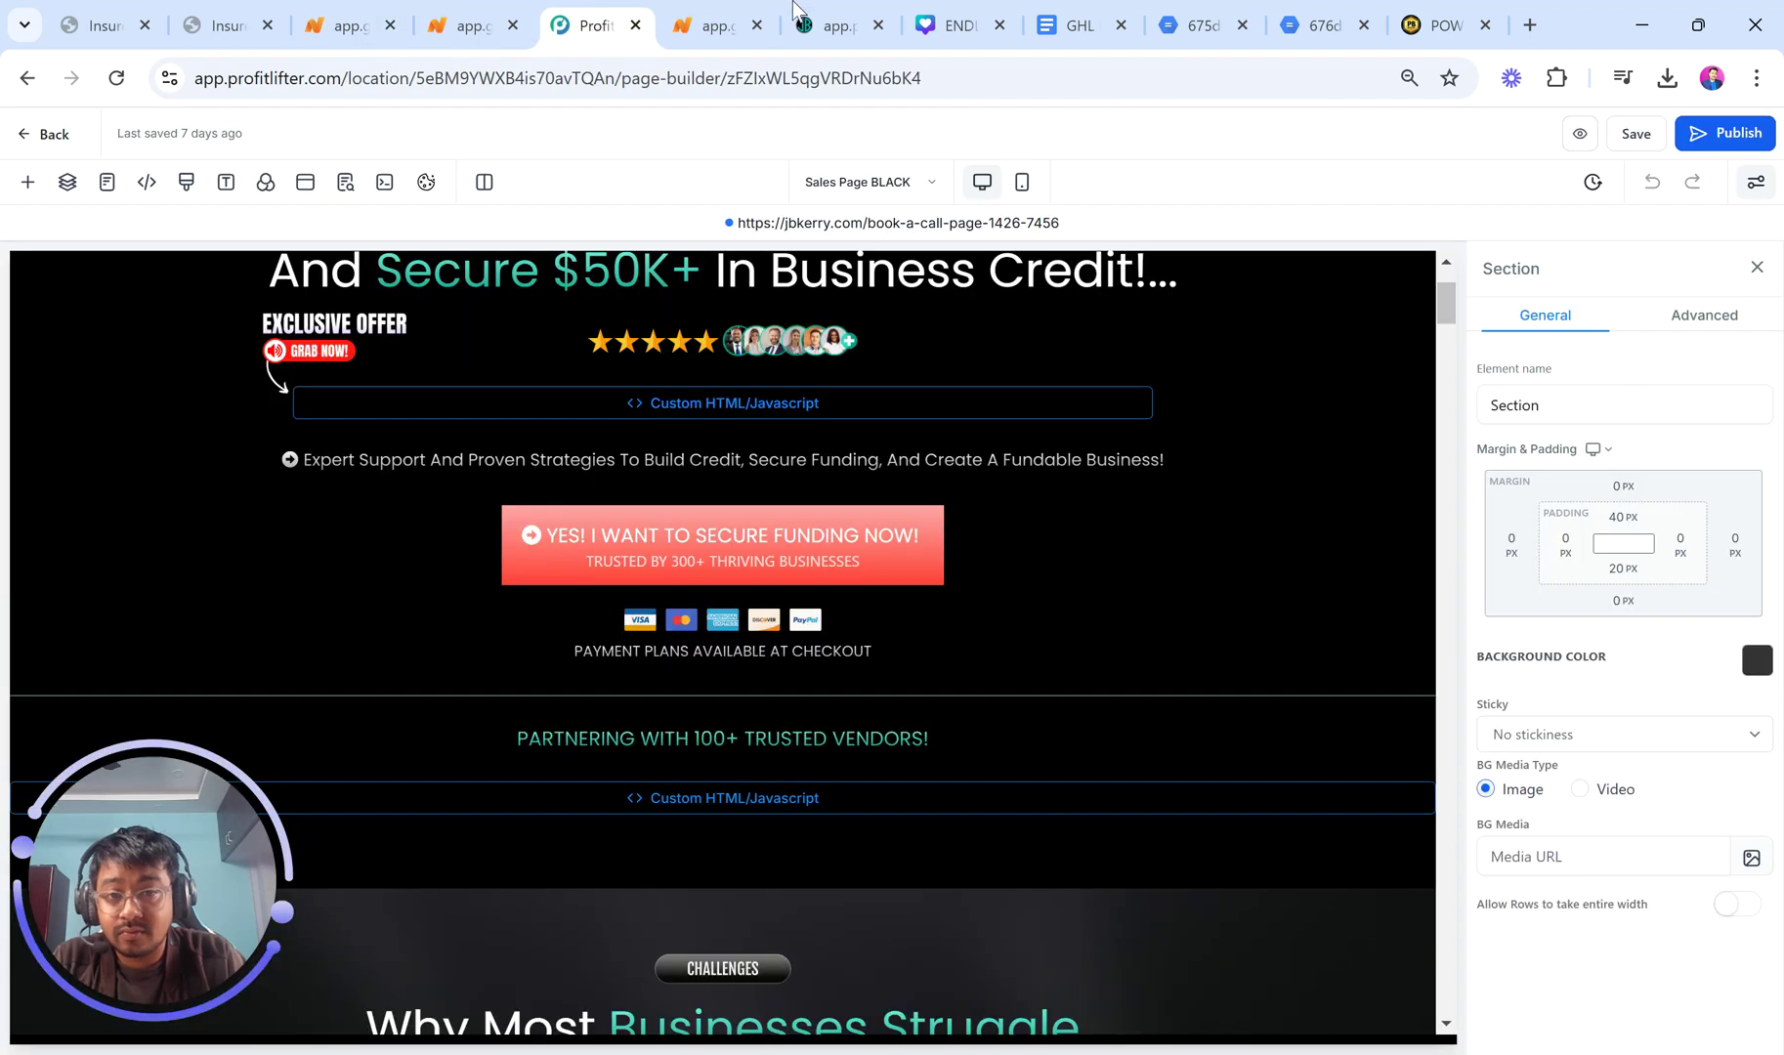
pyautogui.click(794, 10)
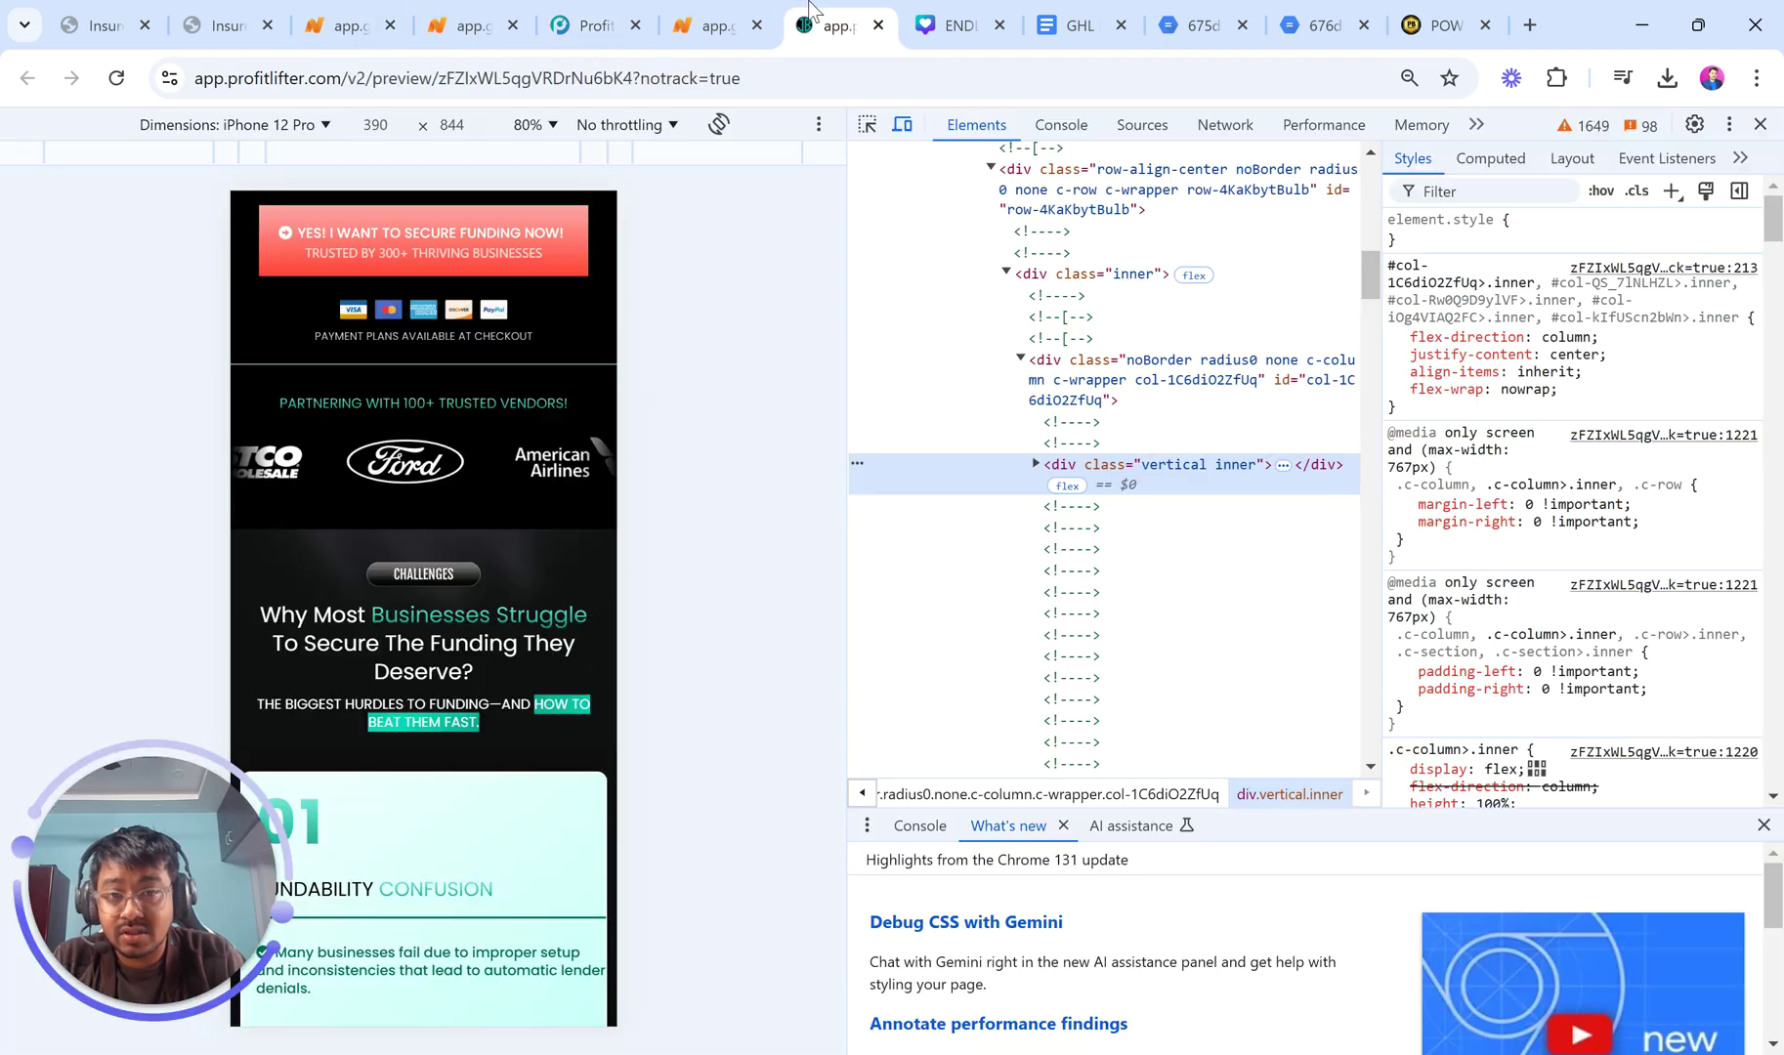
pyautogui.click(1761, 124)
pyautogui.scroll(-1, 1246, 591)
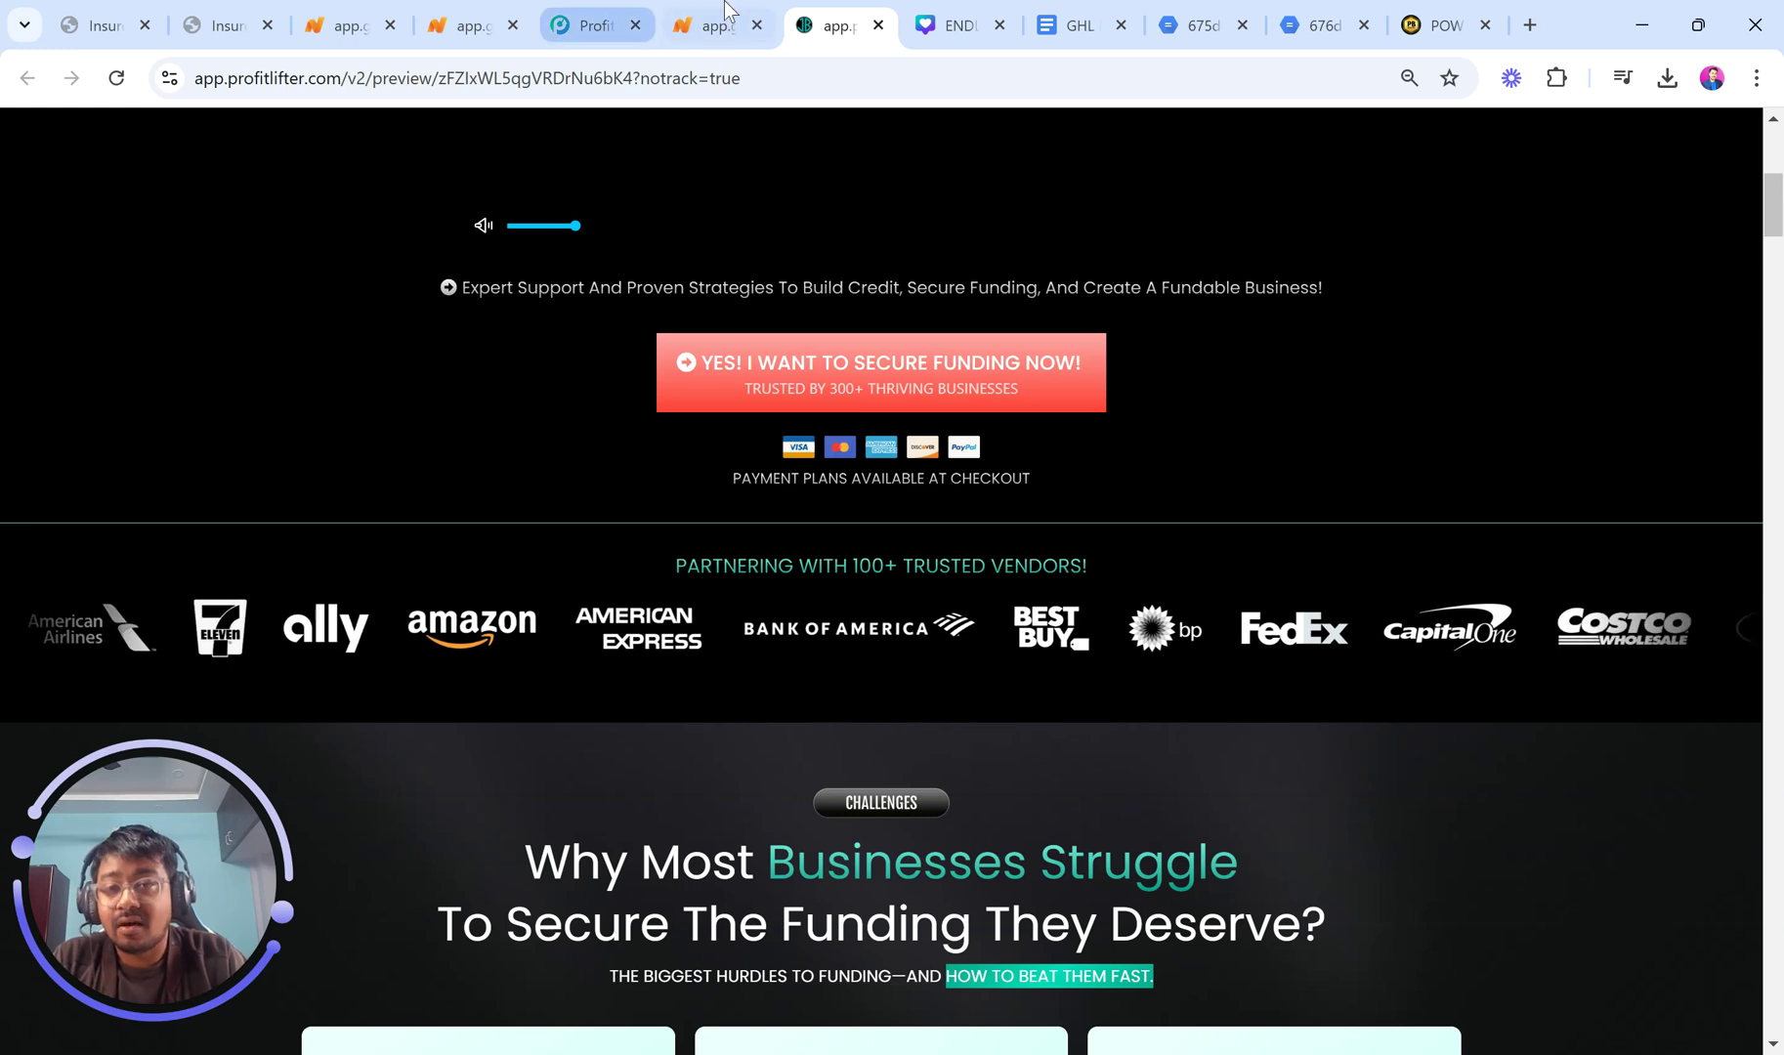
# Compare both GoHighLevel preview copies, then return to the Canva endless-scroll image design.
pyautogui.click(469, 14)
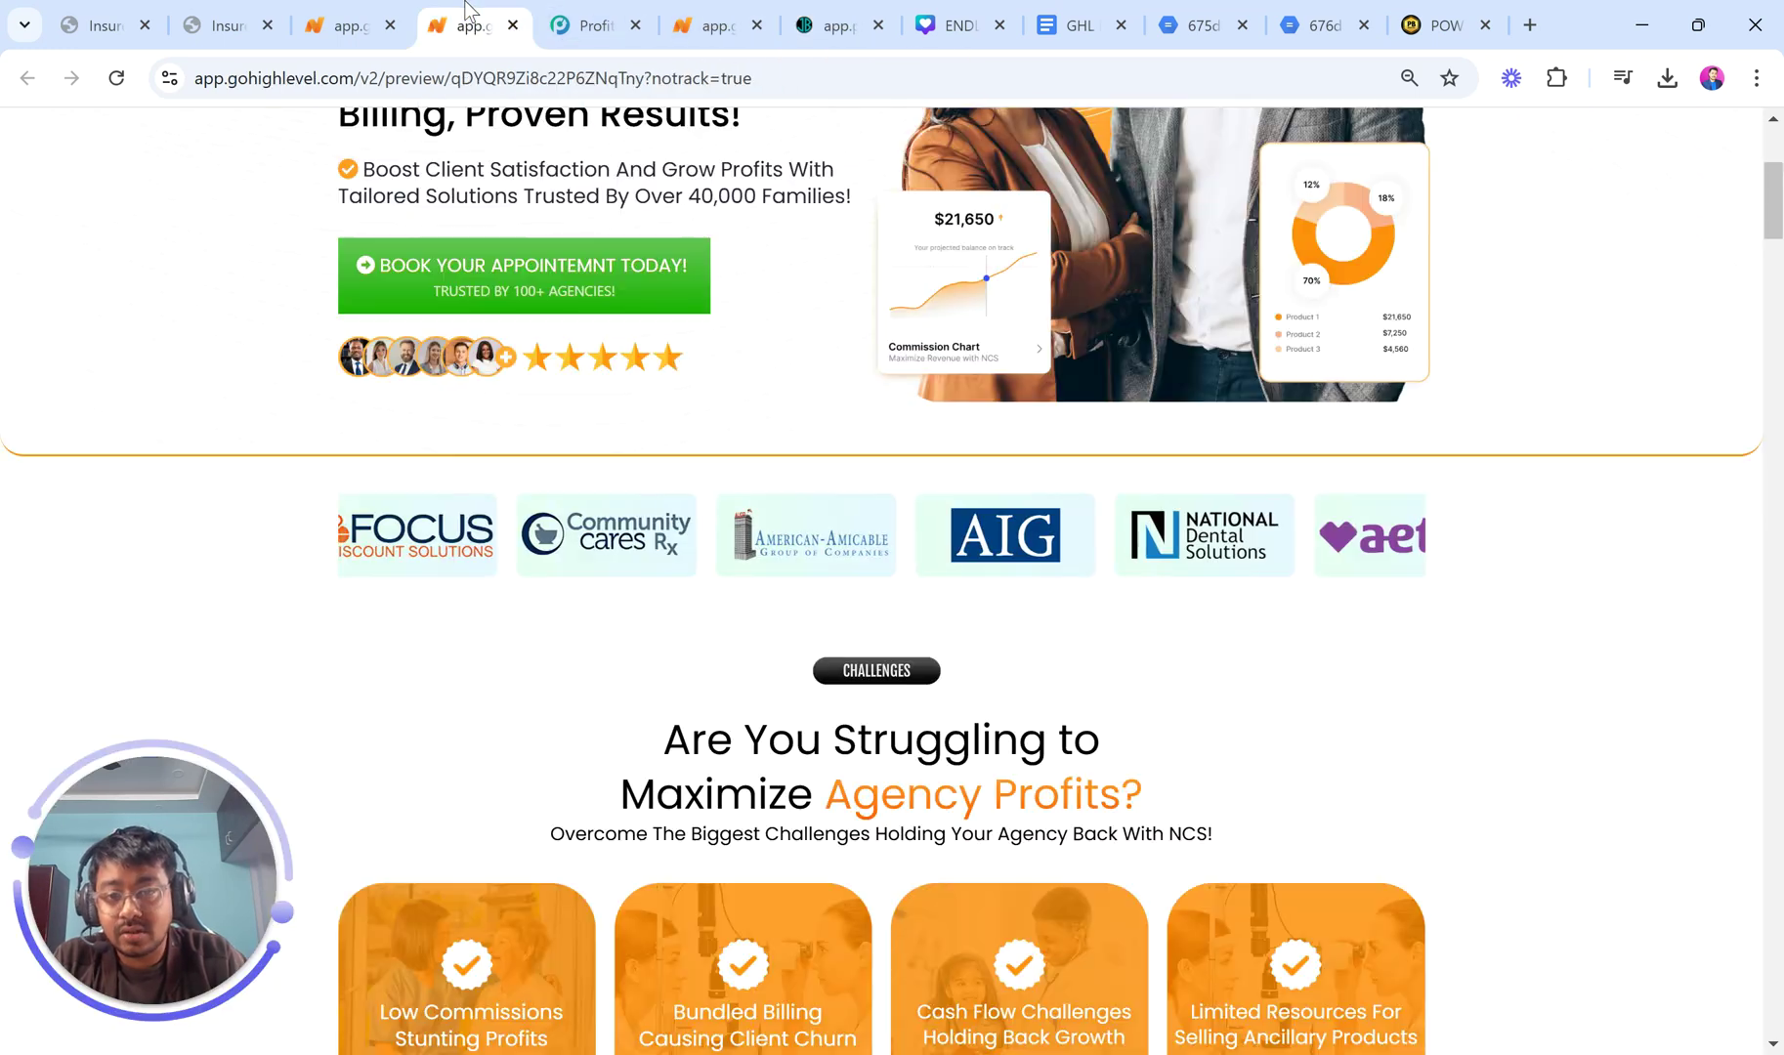
pyautogui.click(352, 25)
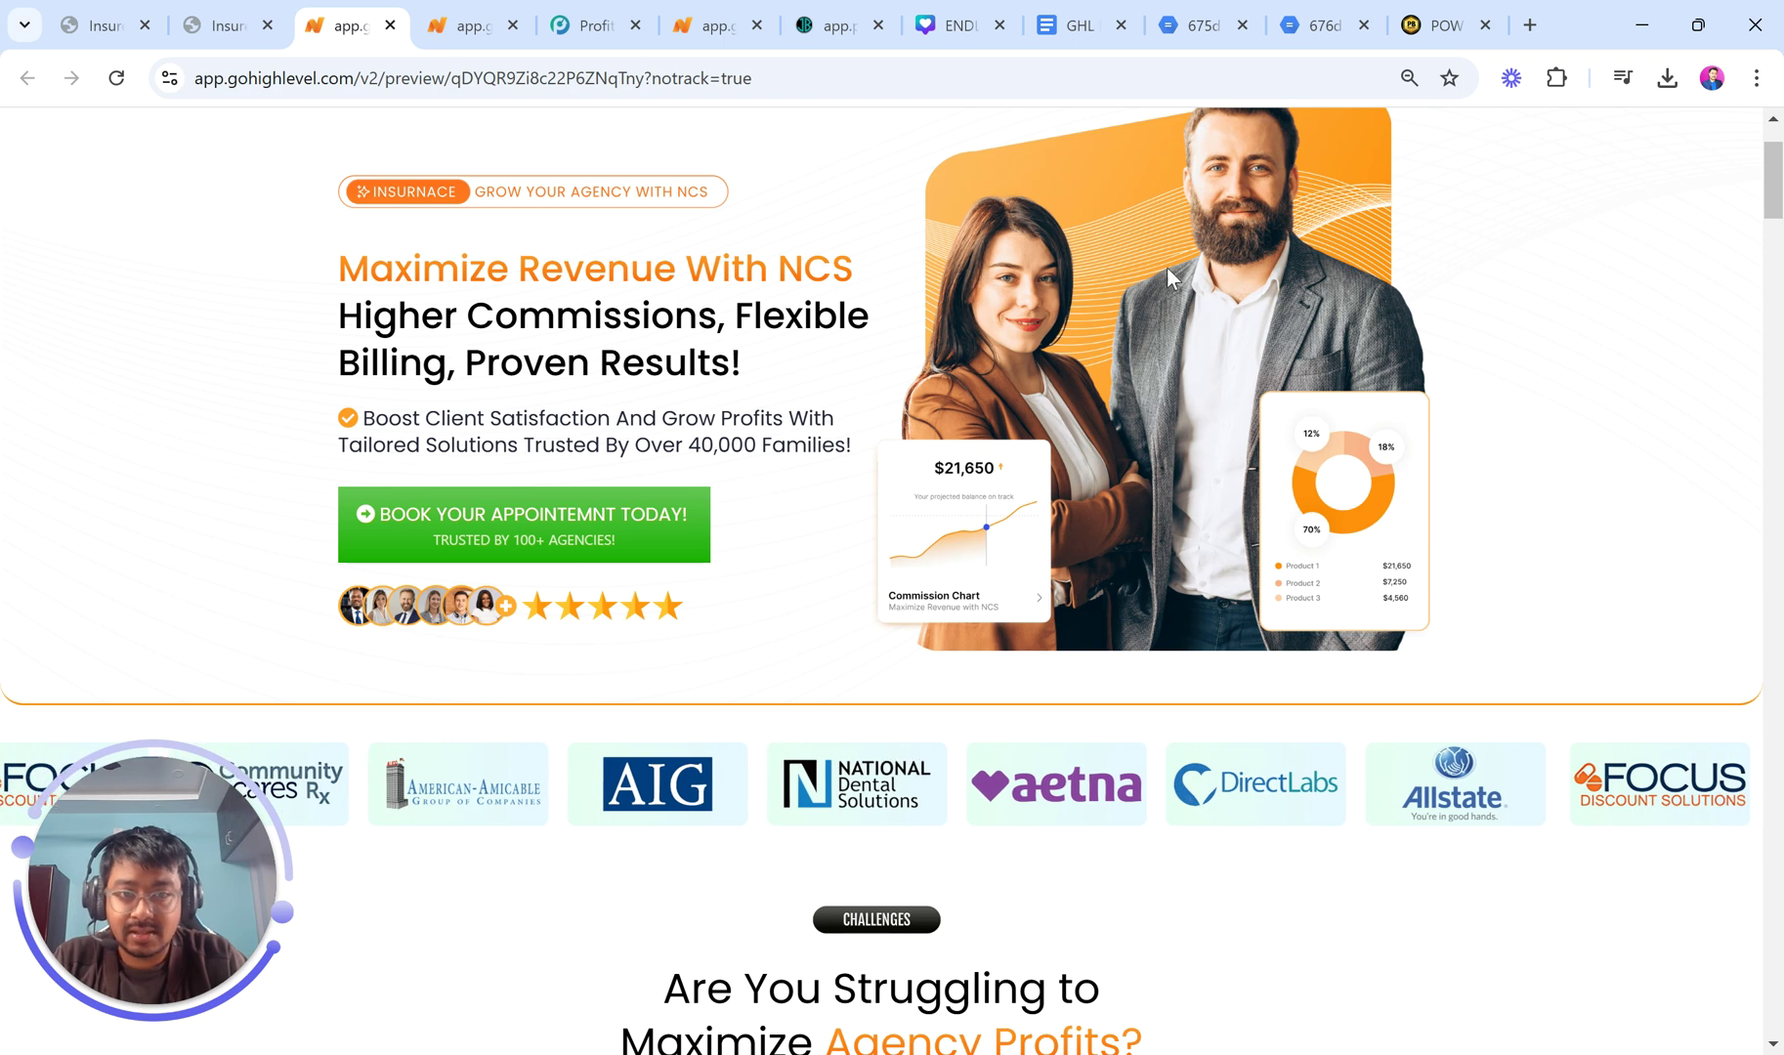
pyautogui.click(947, 24)
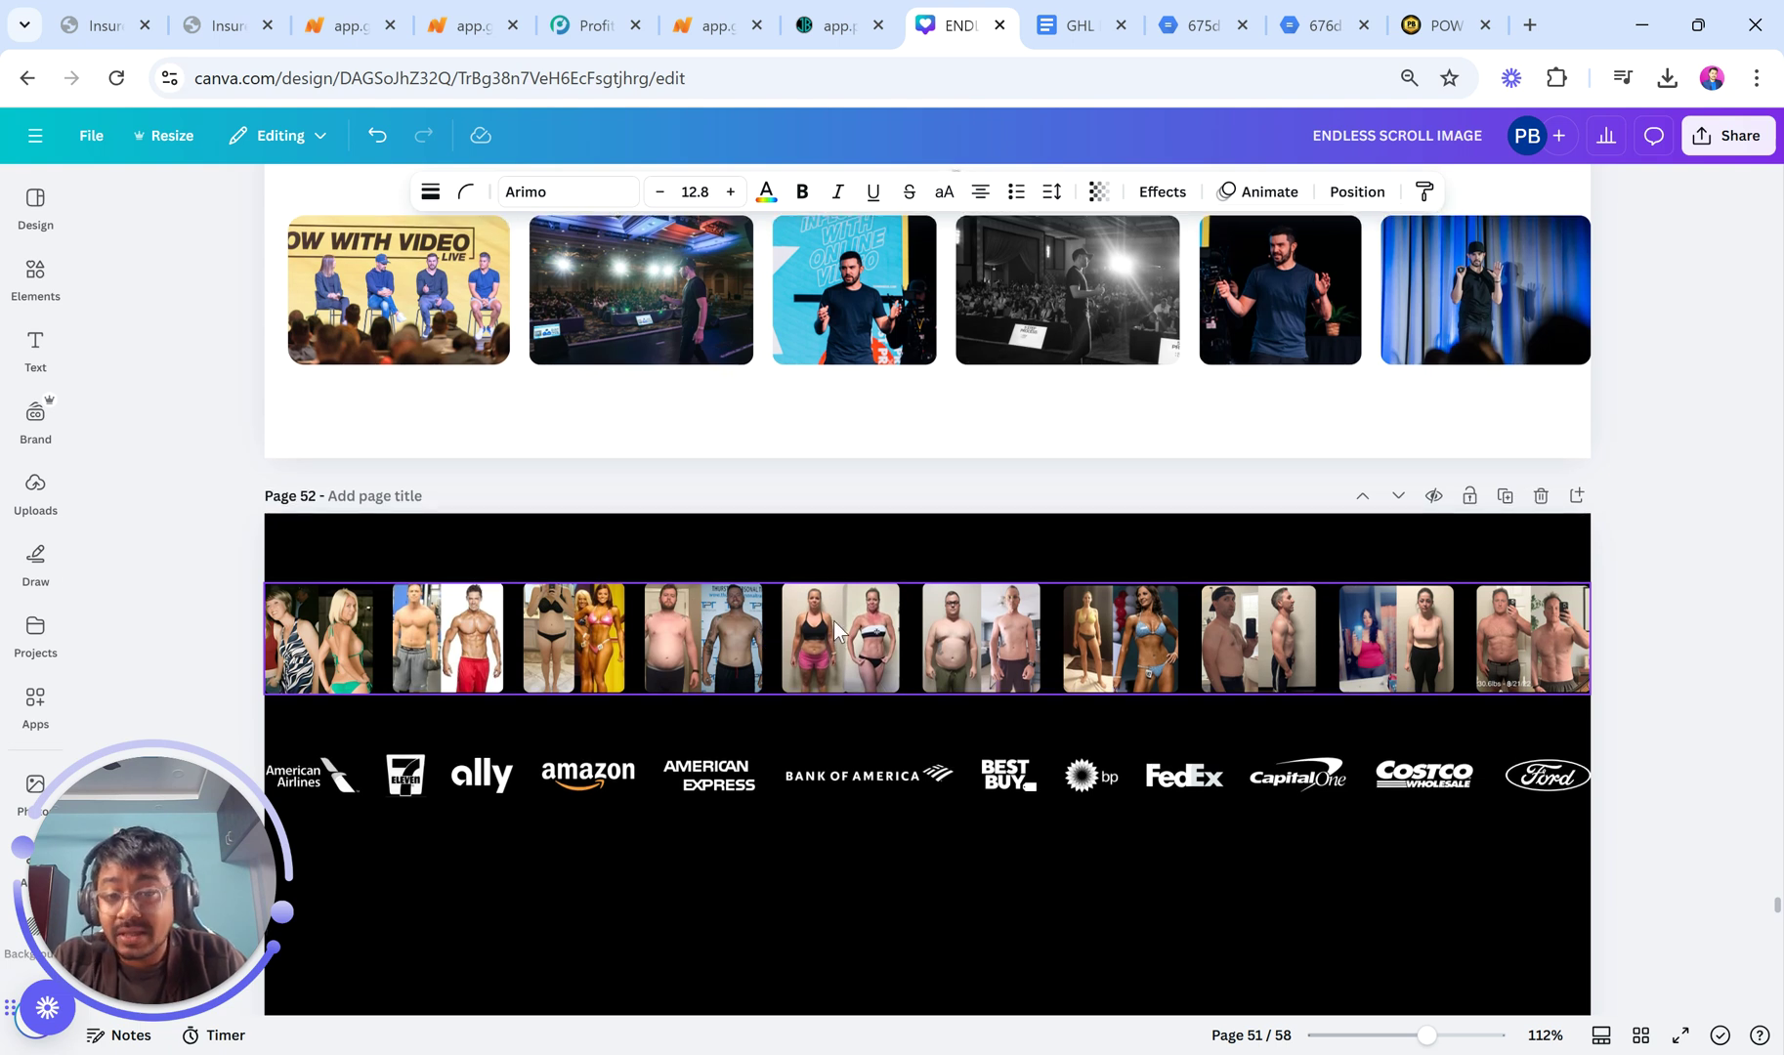
pyautogui.scroll(5, 825, 545)
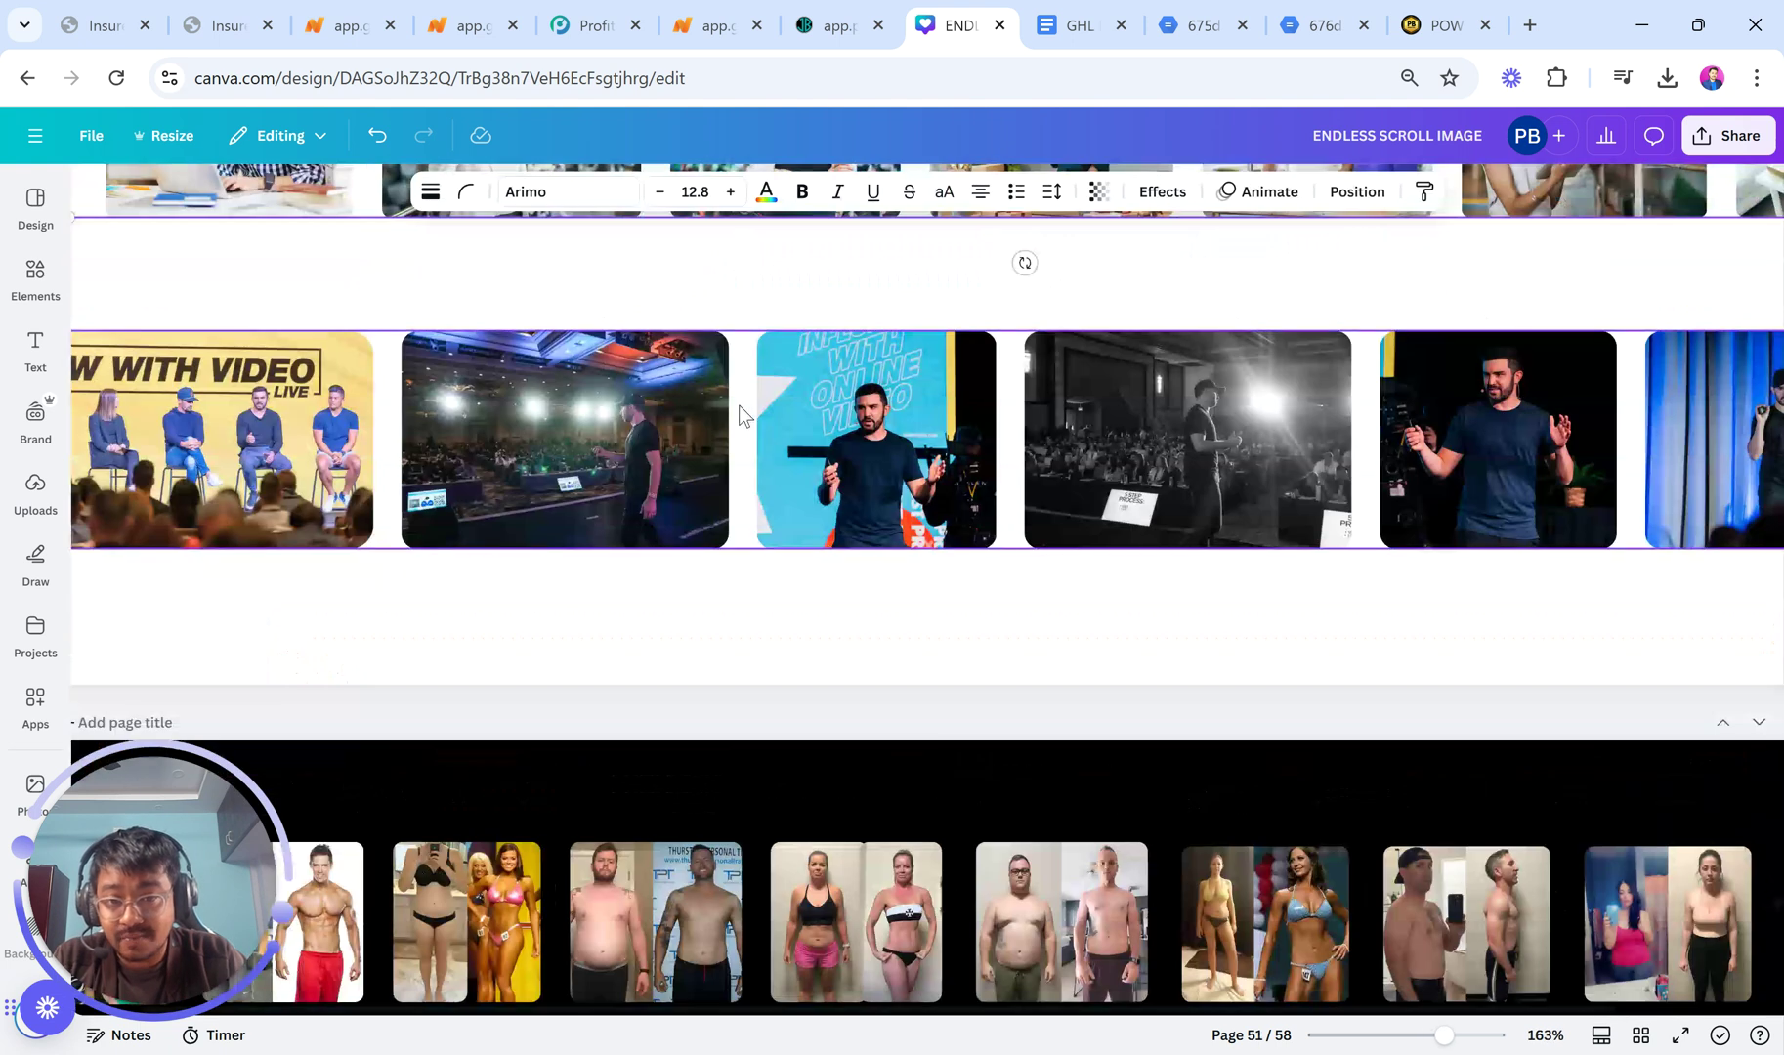
pyautogui.scroll(3, 739, 406)
pyautogui.hscroll(-1, 739, 405)
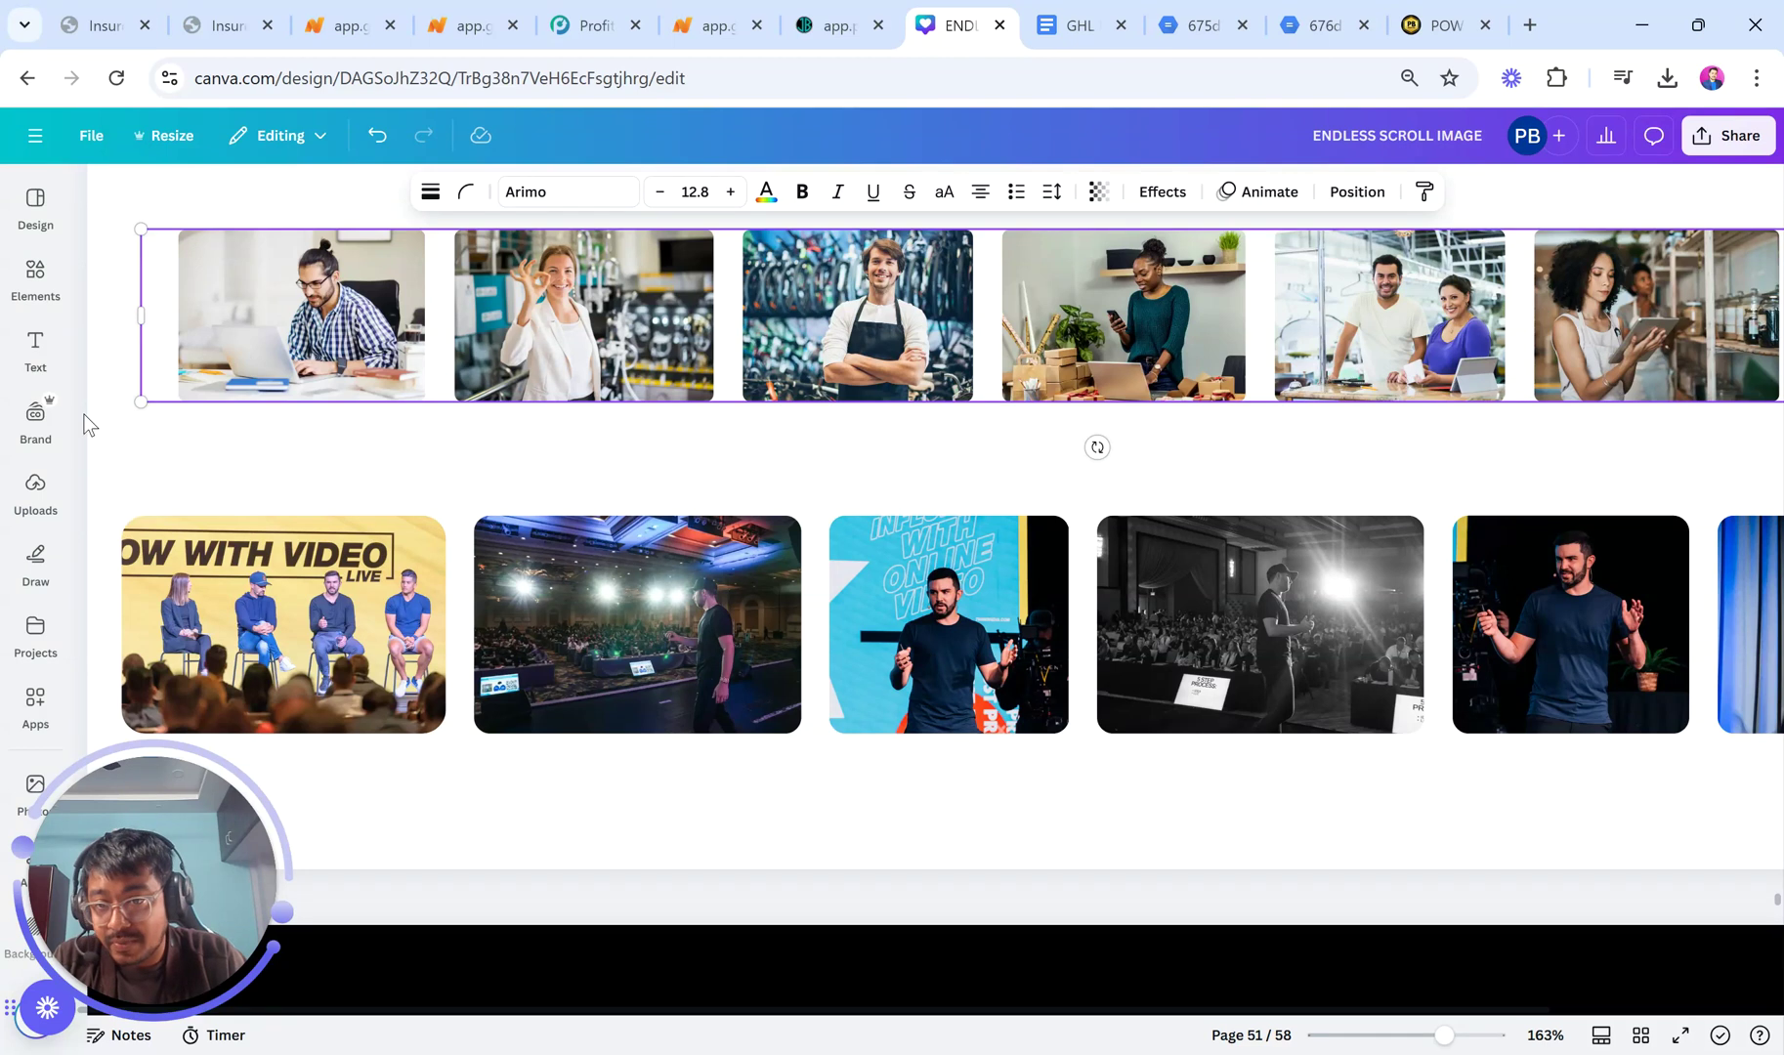
pyautogui.scroll(-1, 242, 460)
pyautogui.scroll(-5, 242, 459)
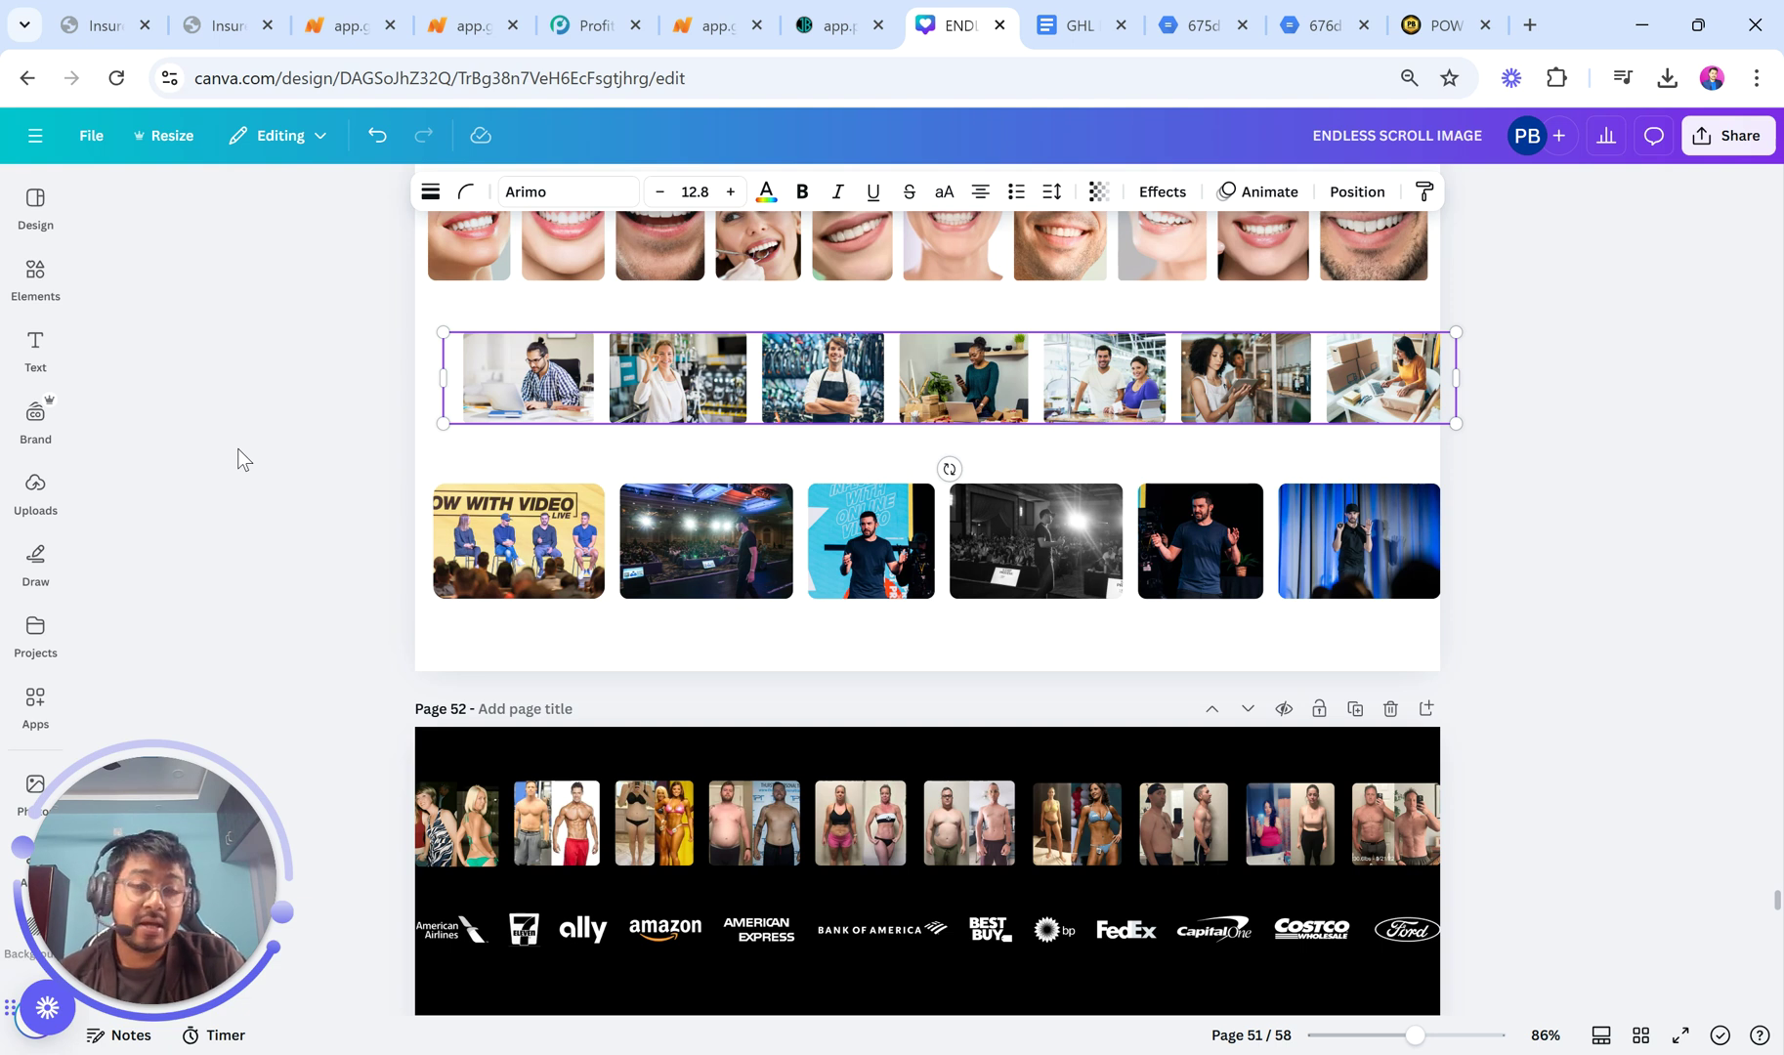
pyautogui.scroll(2, 501, 437)
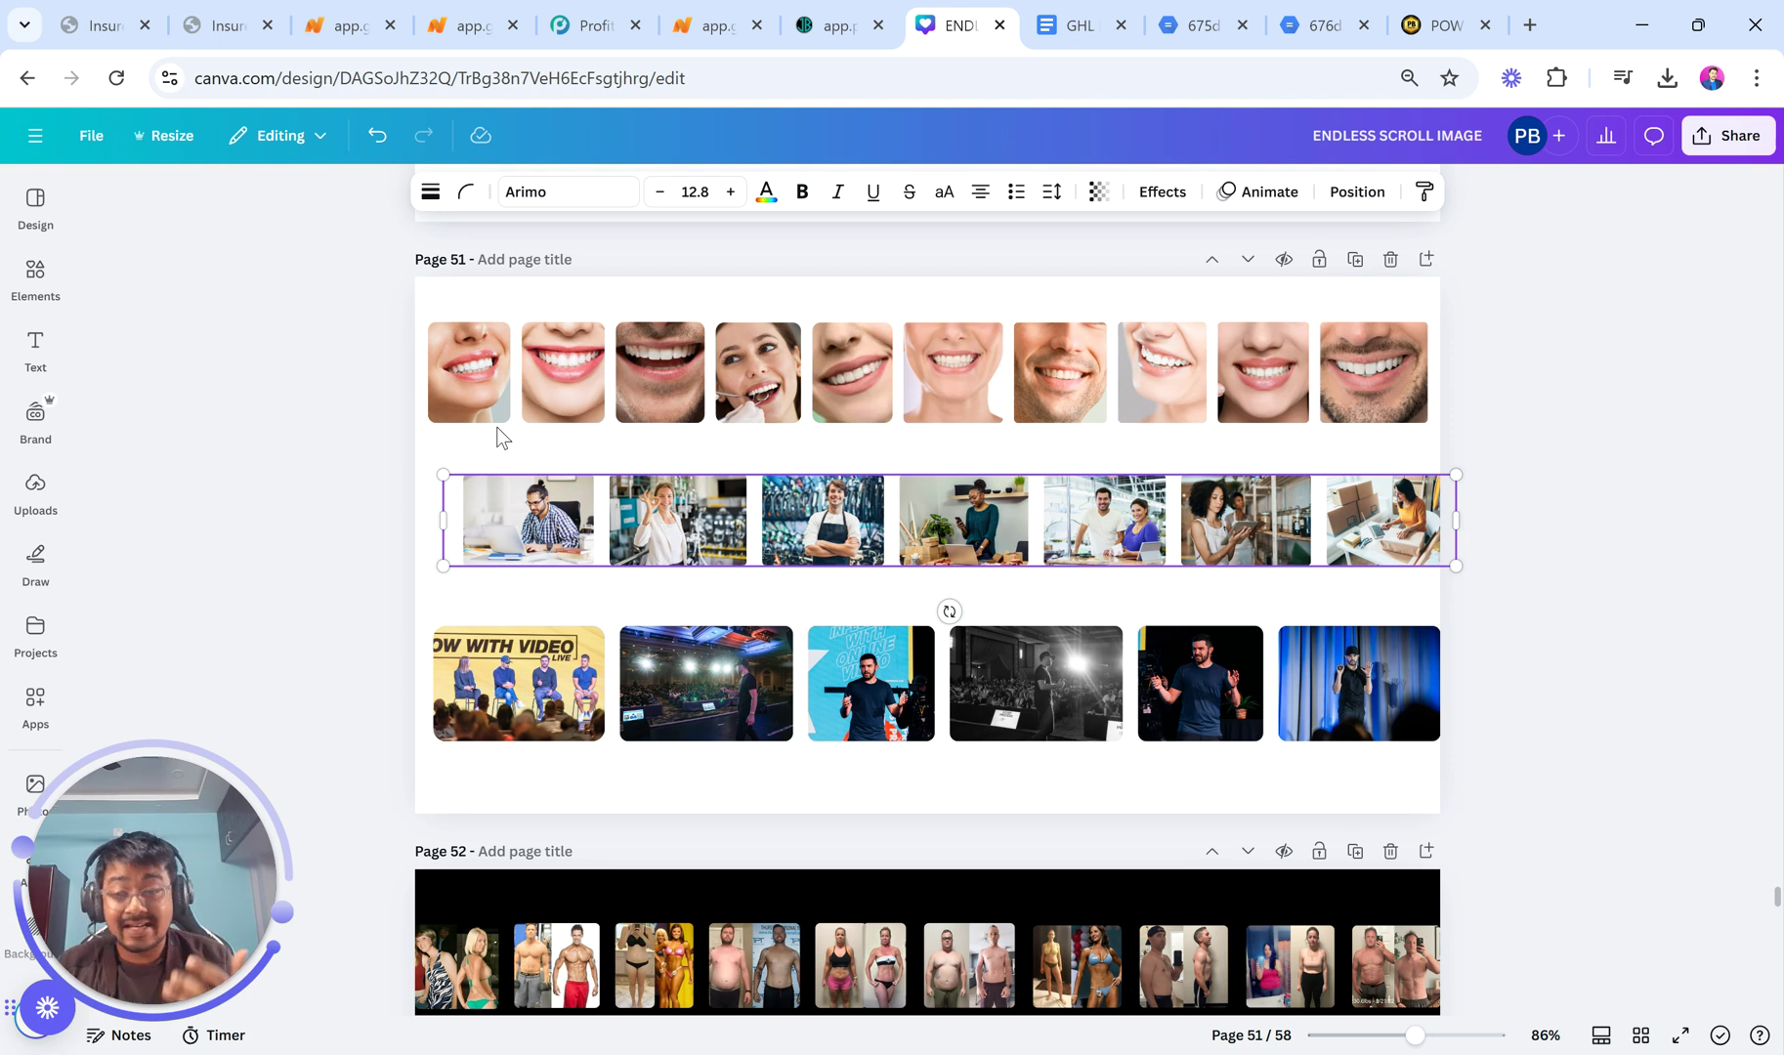
# Switch to the PB Digital homepage advertising premium GHL funnels and websites.
pyautogui.click(1427, 10)
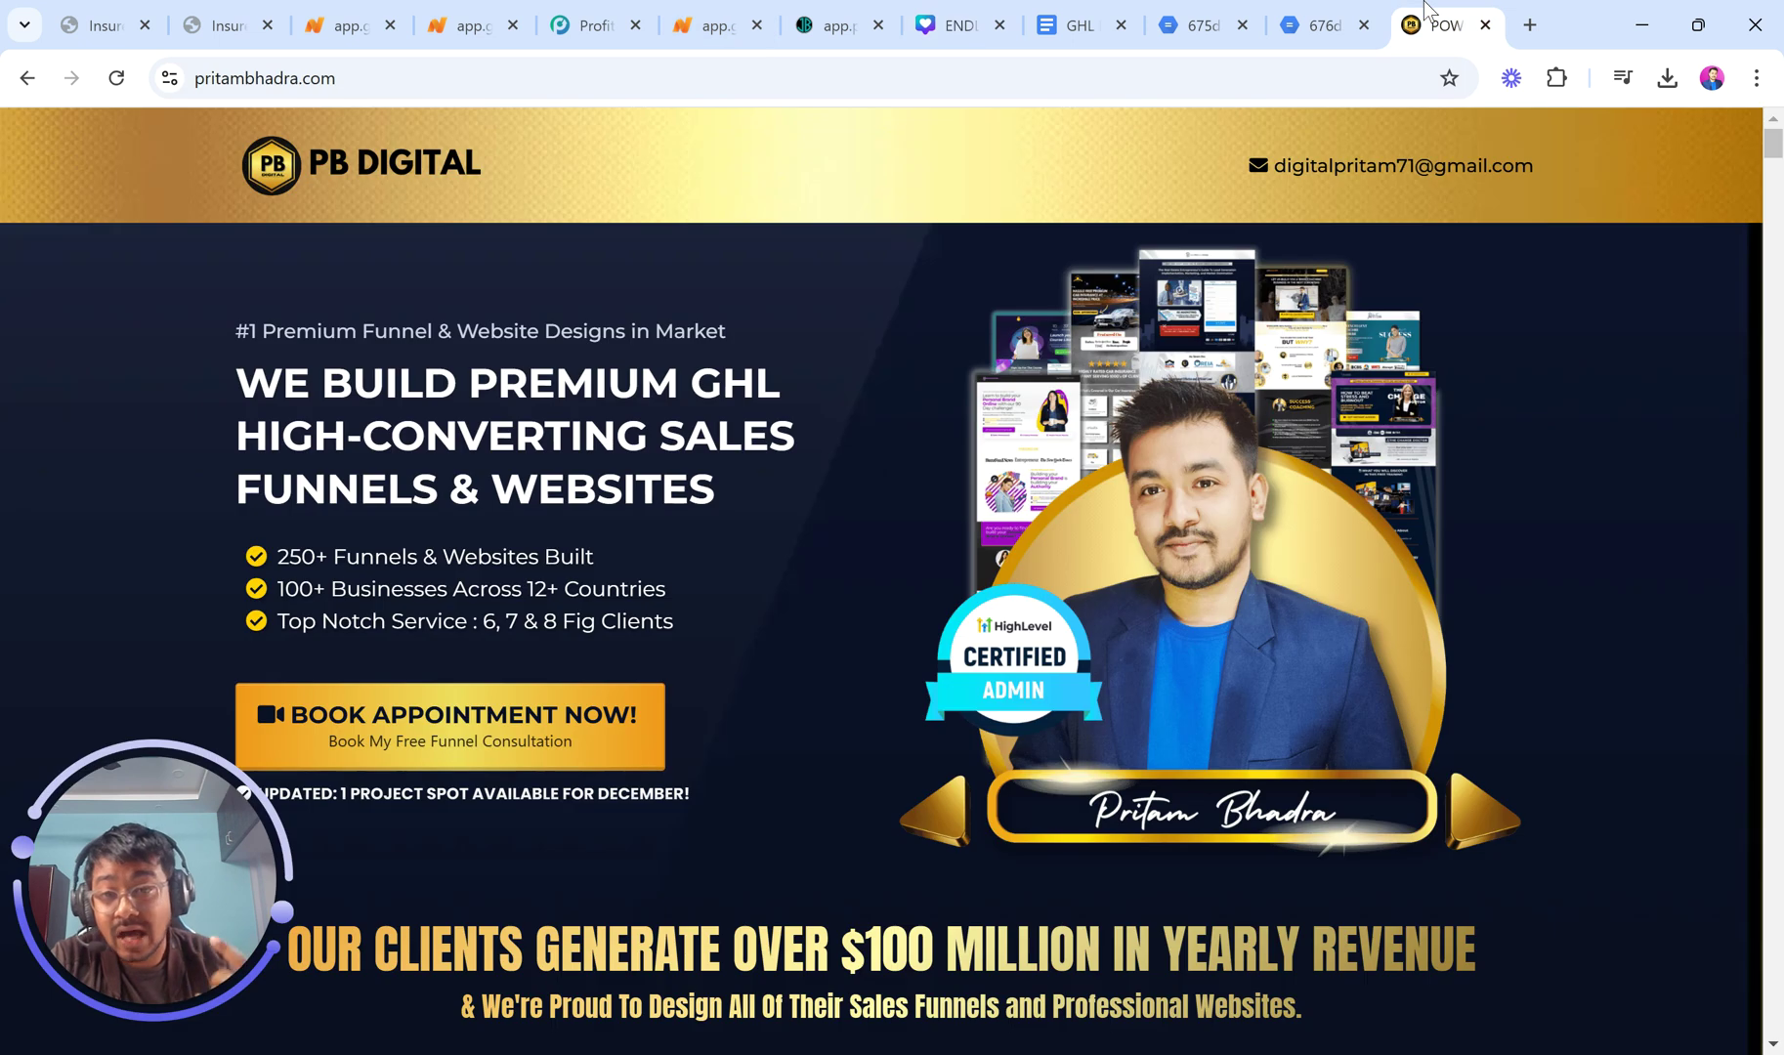